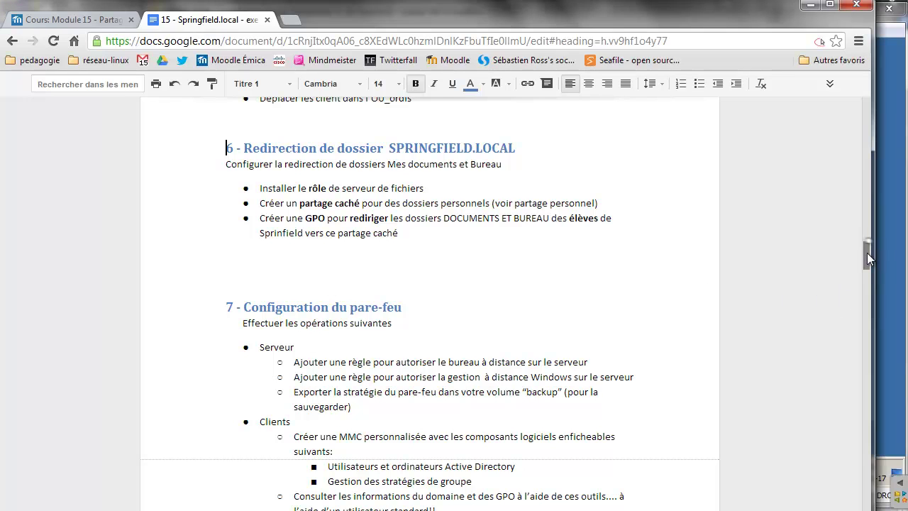
At 125% zoom, append ' et des accès distants' to the section 7 heading.
mouse_move(868, 258)
left_mouse_down()
mouse_move(707, 305)
mouse_move(10, 255)
left_mouse_up()
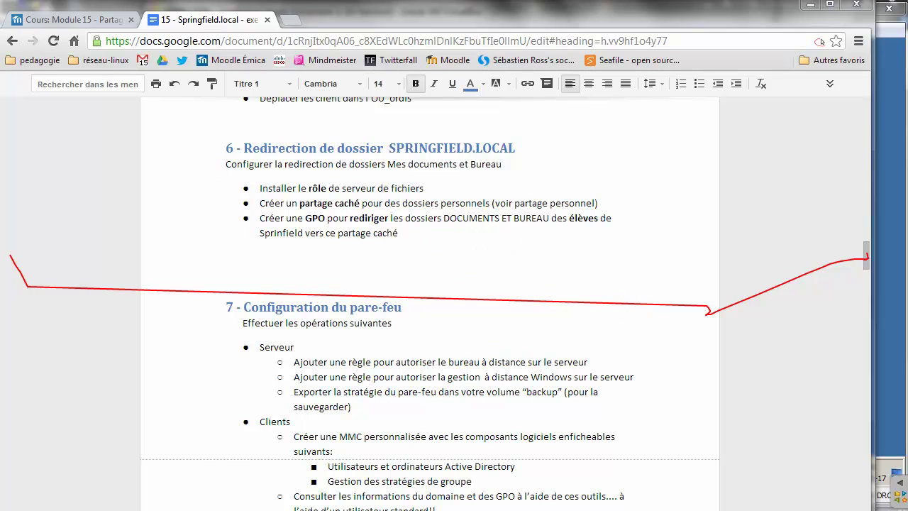
left_click(45, 284)
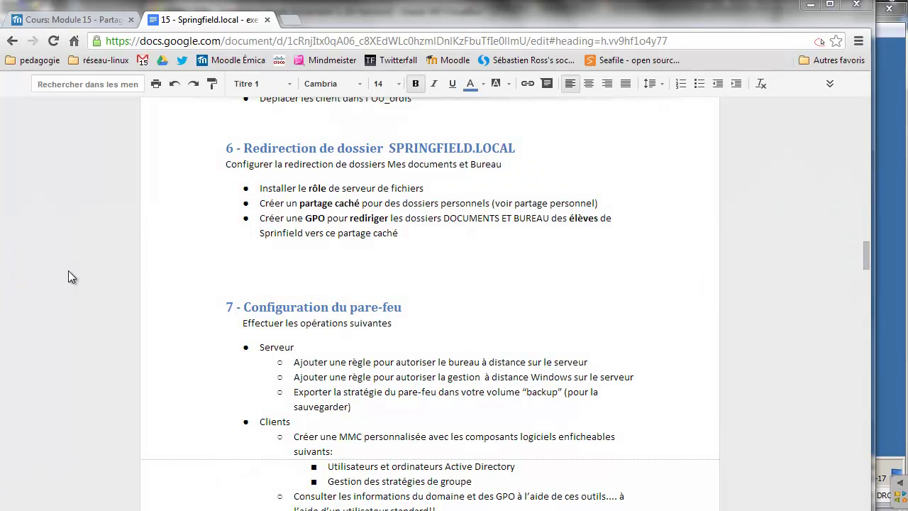
left_click(238, 315)
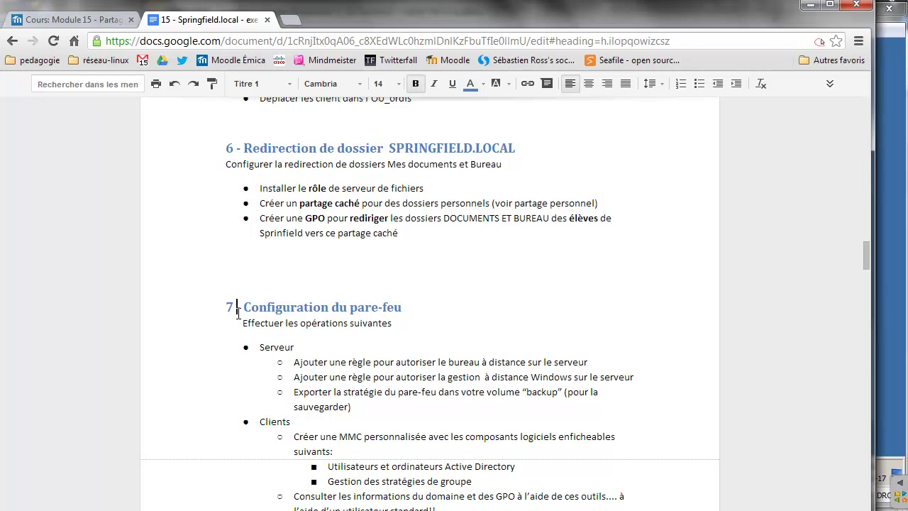
key("ctrl+plus")
key("ctrl+plus")
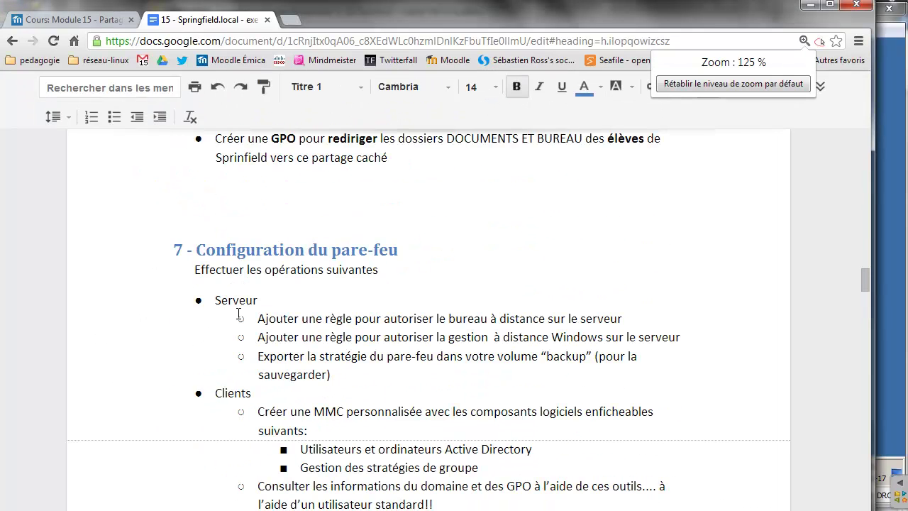
scroll(239, 315, "down", 2)
scroll(238, 314, "up", 1)
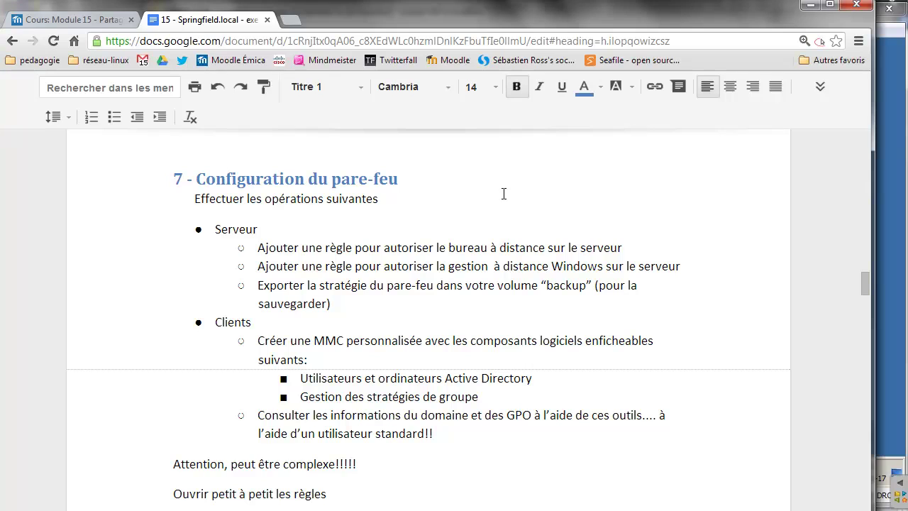
type("et des accès")
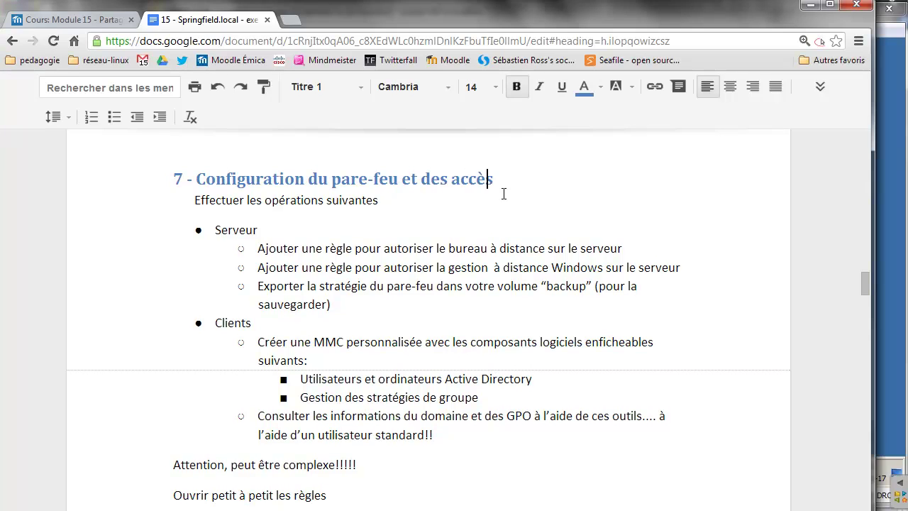
type(" distants")
Open Windows Firewall with Advanced Security on the server via a Start search for 'pare'.
left_click(884, 248)
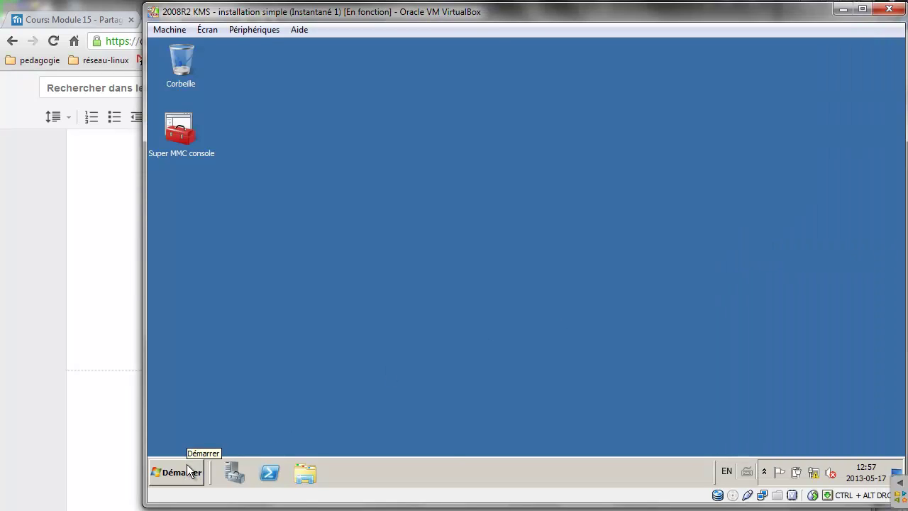
left_click(187, 465)
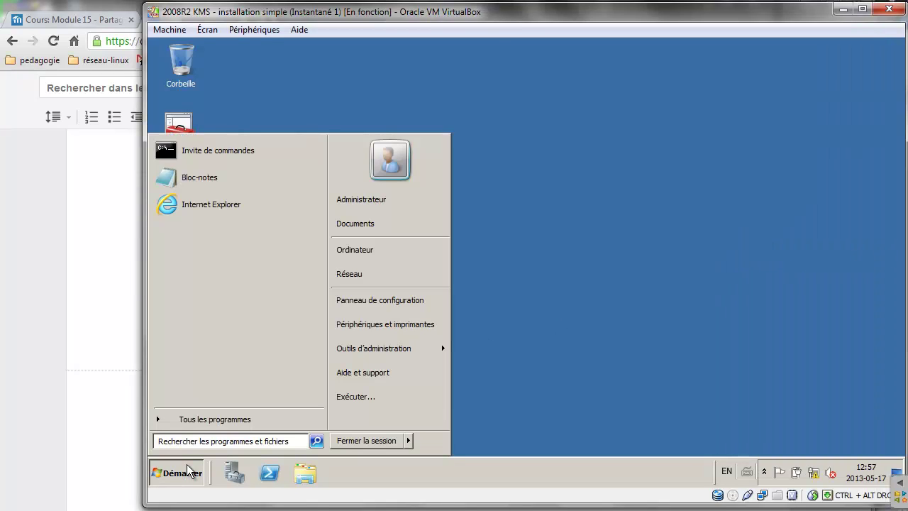
type("pare")
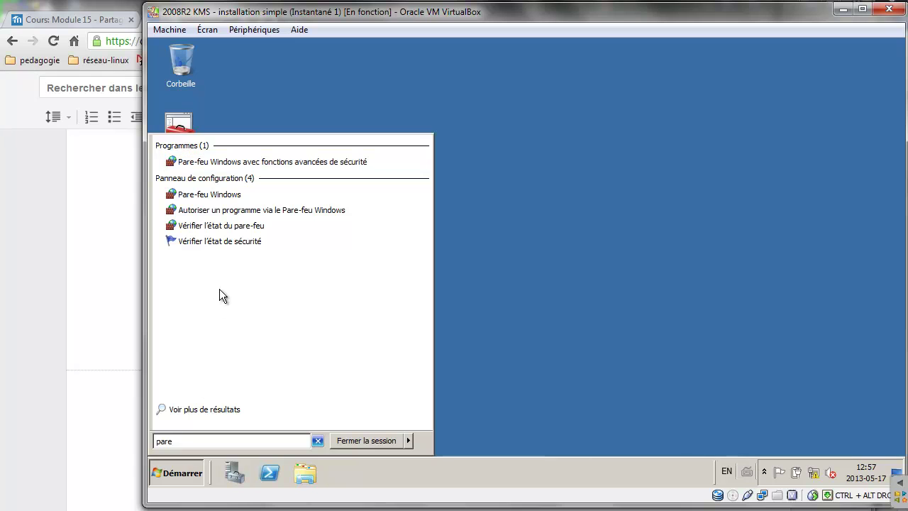
left_click(288, 163)
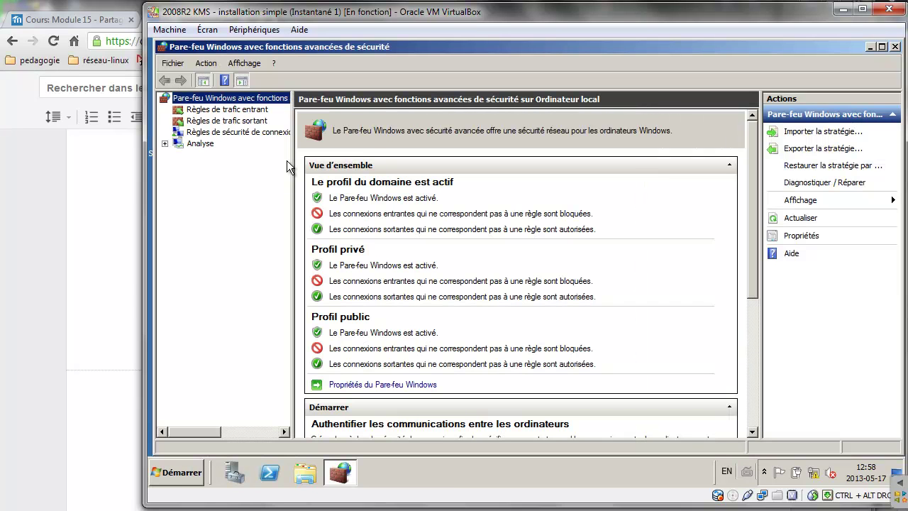
Create the predefined inbound rule Bureau à distance (TCP-Entrée).
left_click(213, 114)
right_click(214, 115)
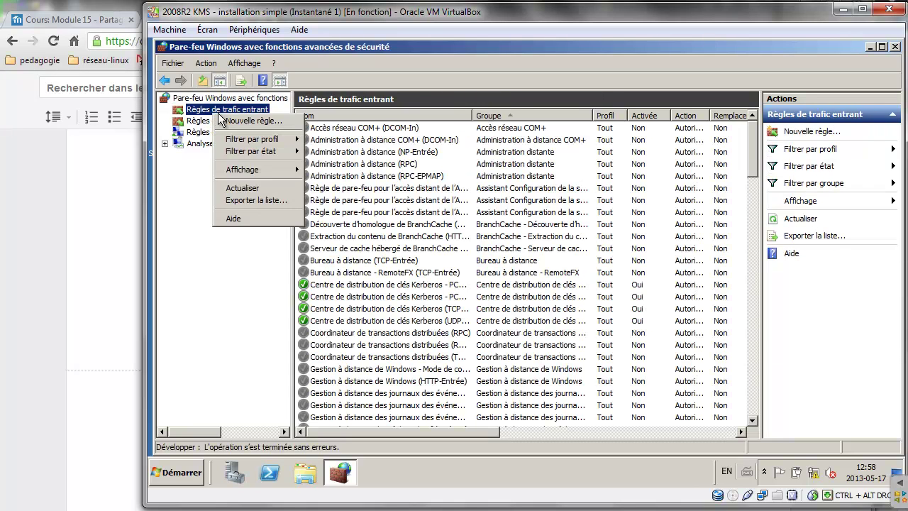
left_click(227, 121)
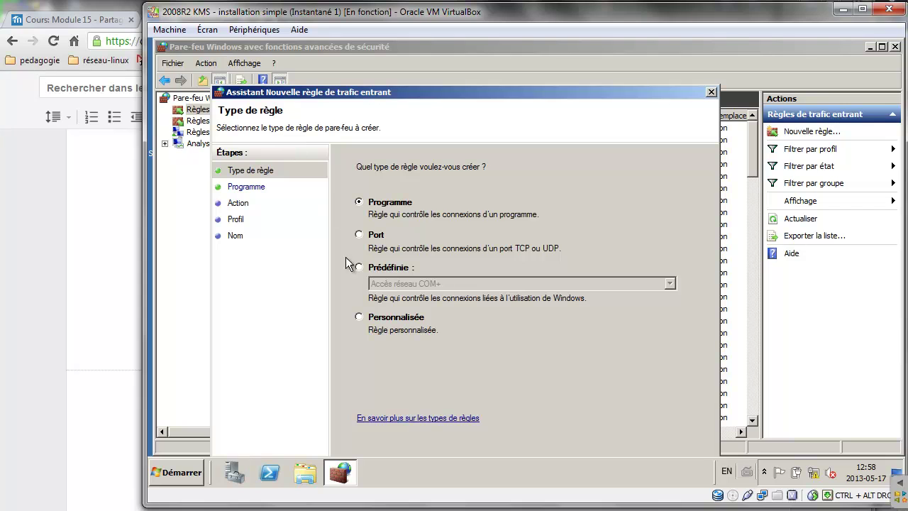
left_click(383, 271)
left_click(415, 285)
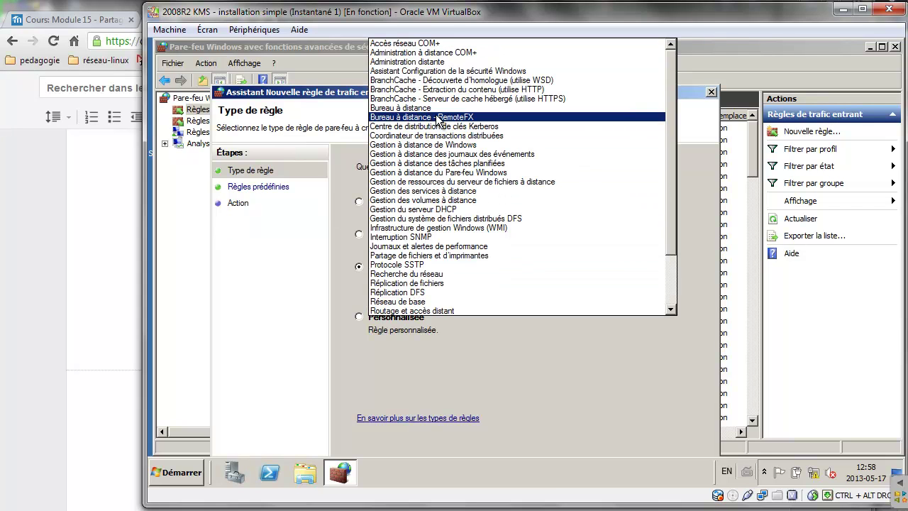
left_click(435, 108)
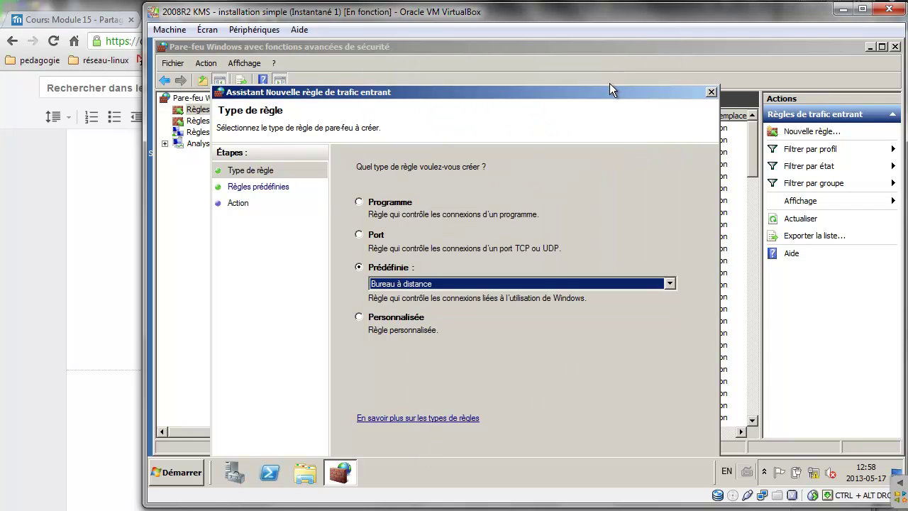
left_click_drag(609, 89, 623, 56)
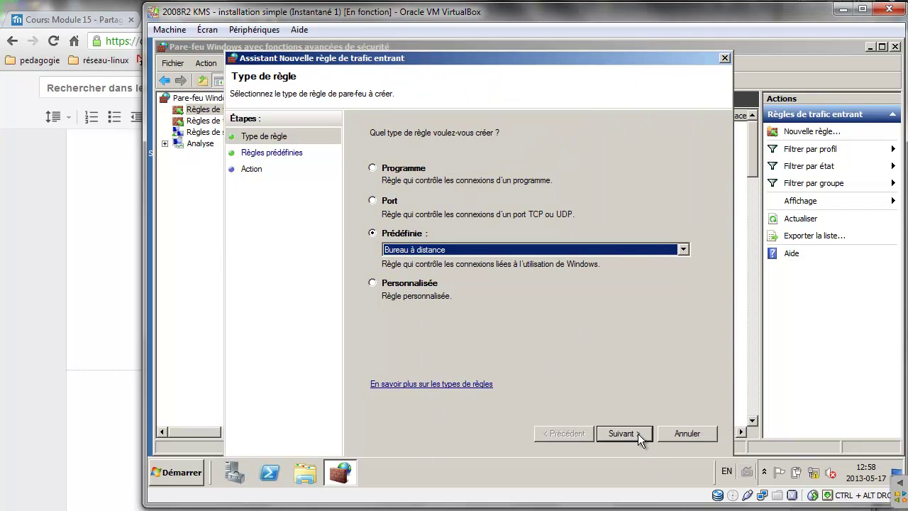
left_click(638, 434)
left_click(635, 435)
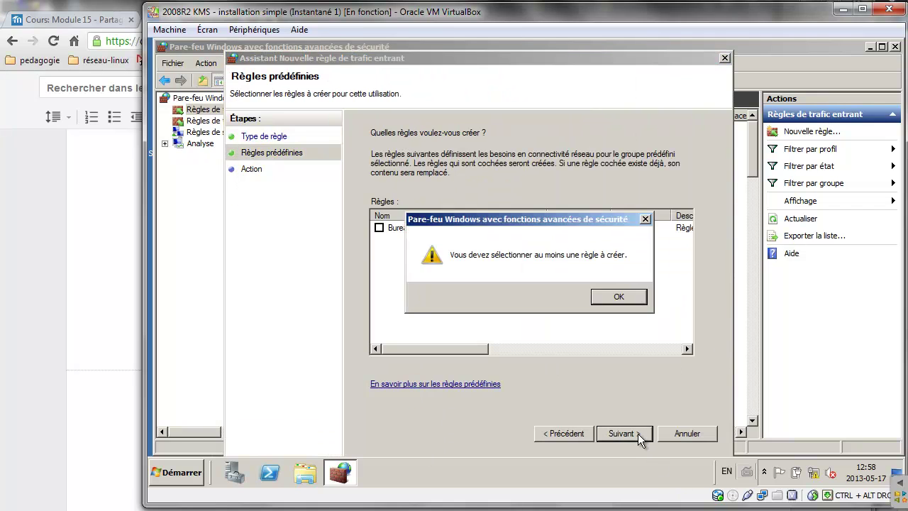
left_click(608, 298)
left_click(390, 227)
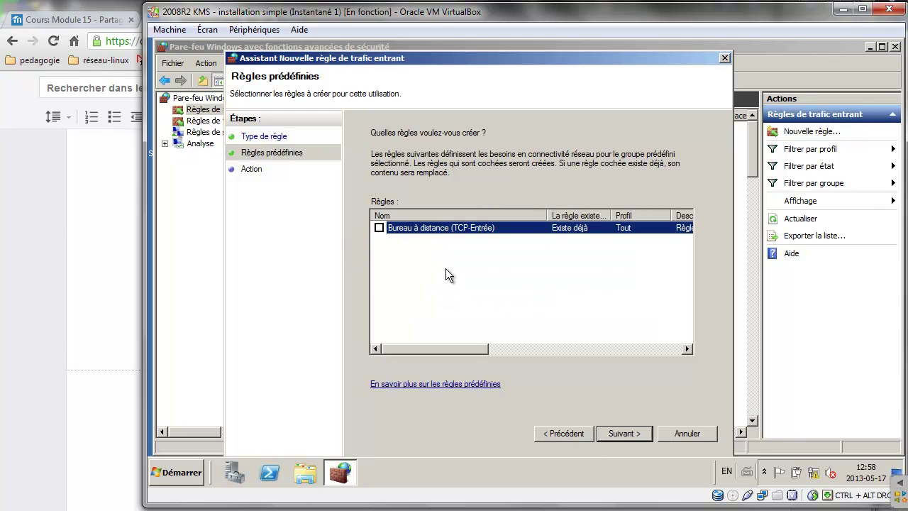
left_click(619, 434)
left_click(619, 437)
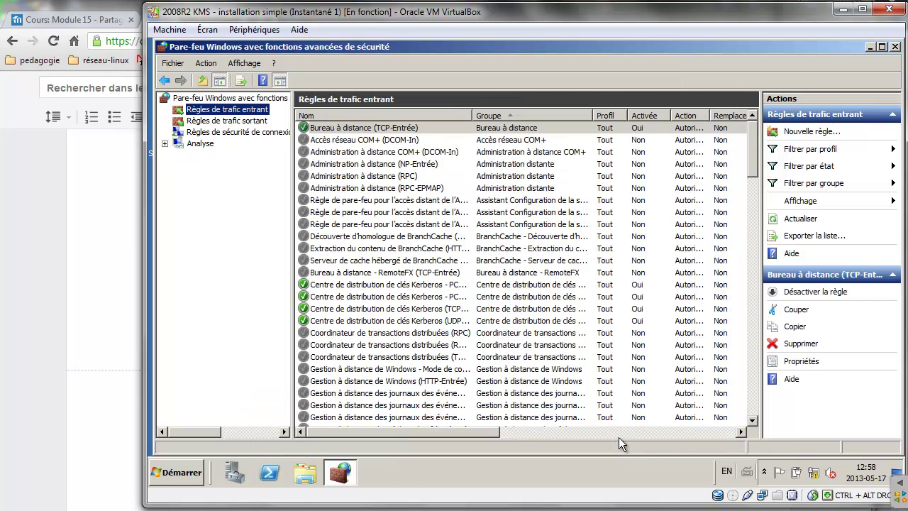
Add both predefined Gestion à distance de Windows inbound rules, including HTTP-Entrée.
right_click(241, 112)
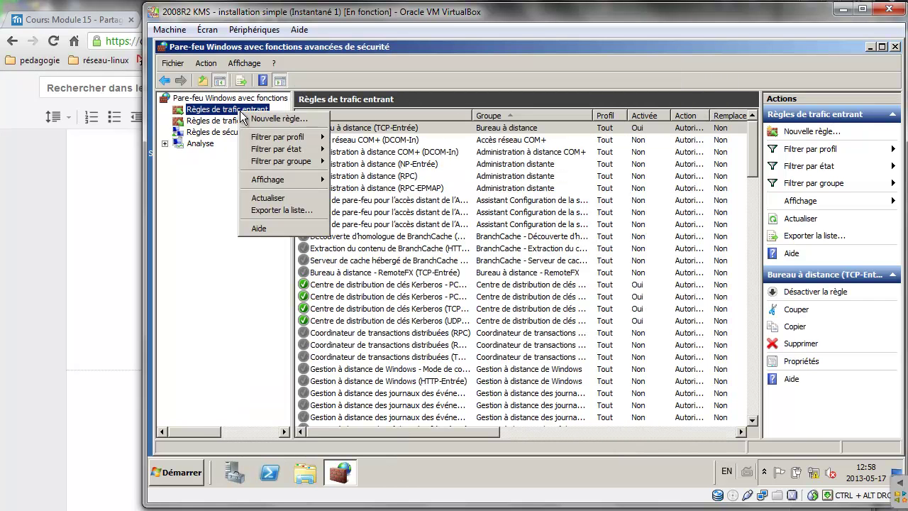
left_click(248, 118)
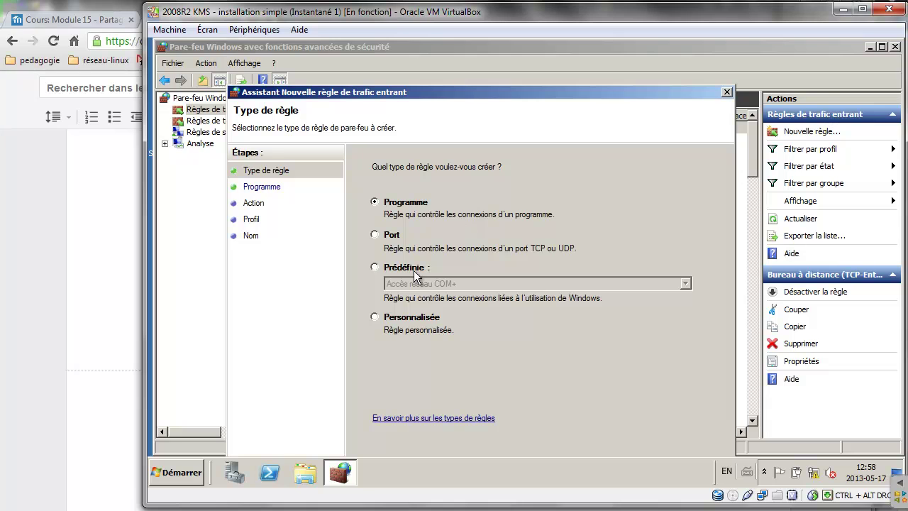
left_click(414, 270)
left_click(424, 284)
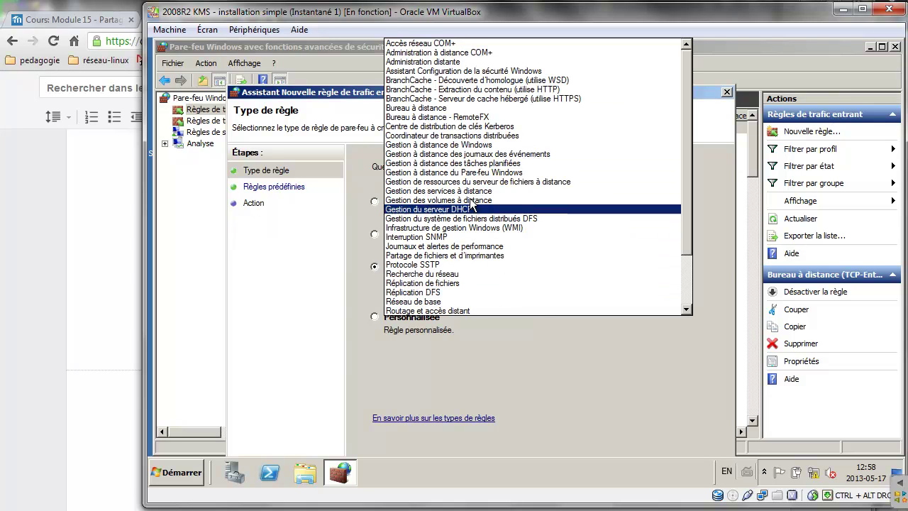
left_click(451, 145)
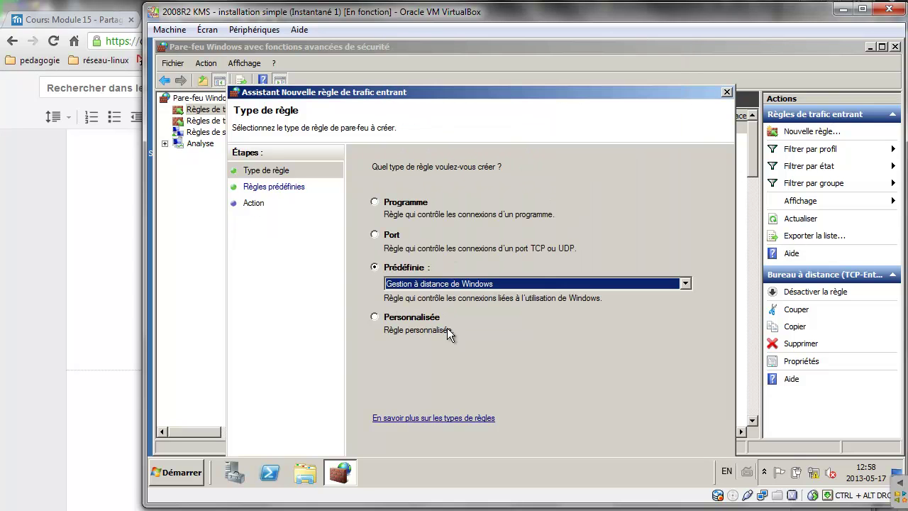
left_click_drag(611, 92, 629, 52)
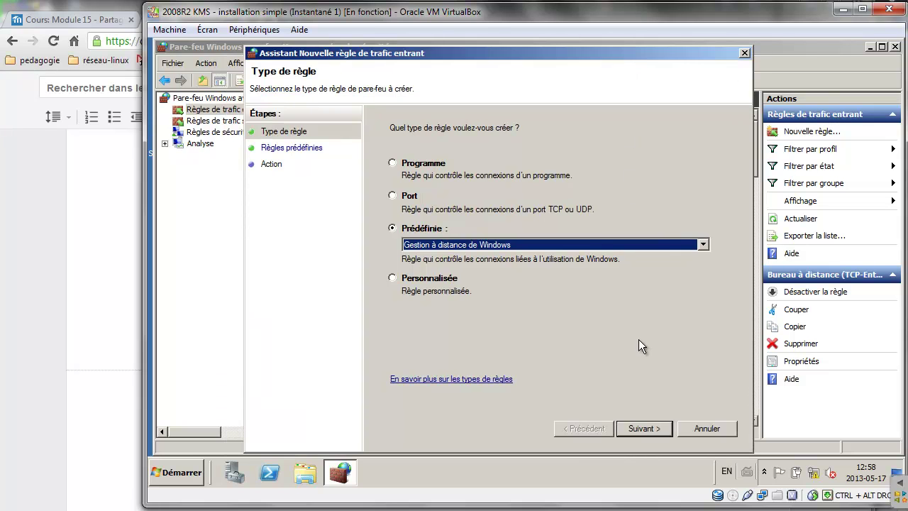
left_click(643, 428)
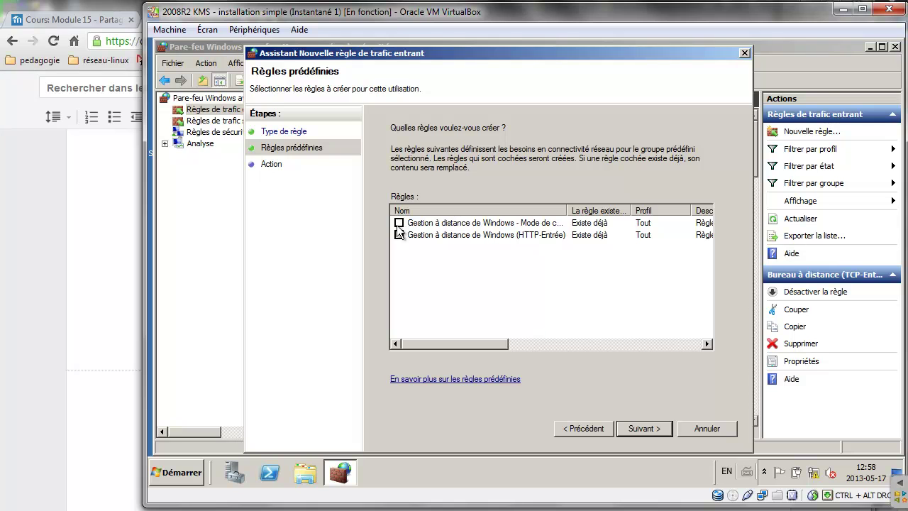
left_click(399, 223)
left_click(399, 234)
left_click(637, 427)
left_click(636, 426)
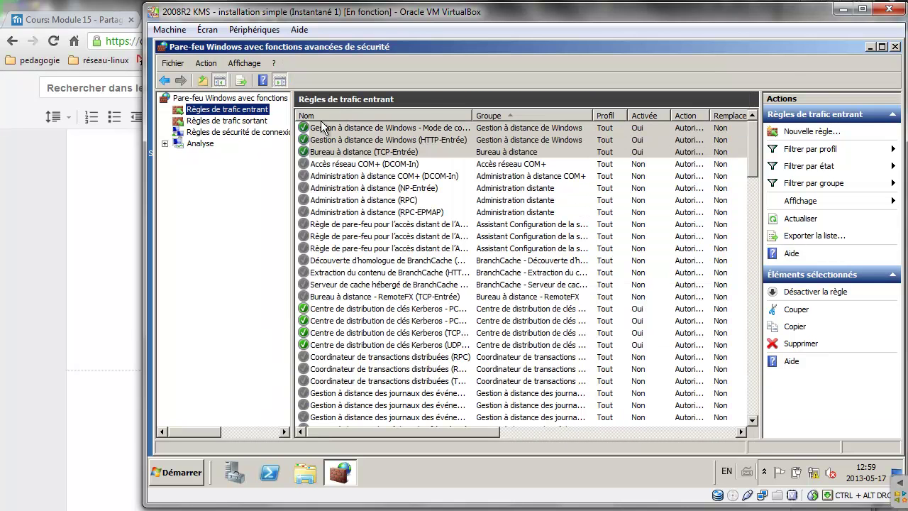
left_click(227, 110)
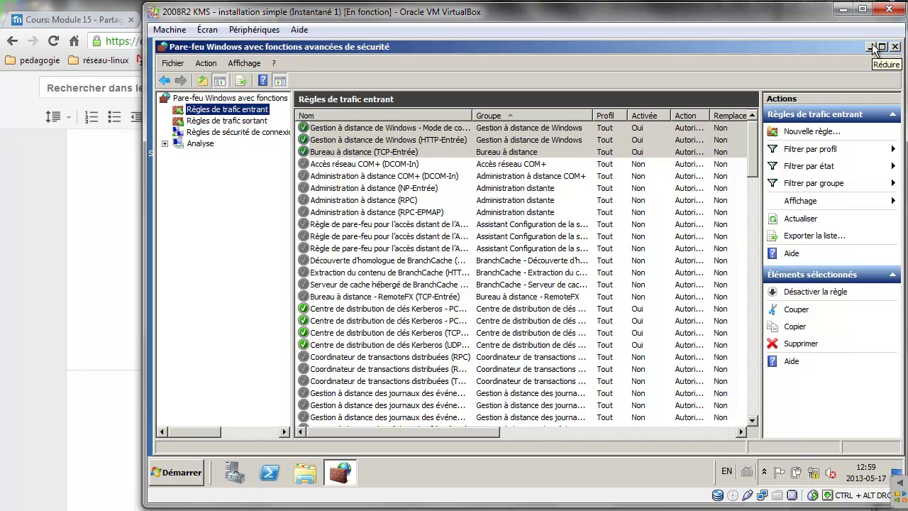
Reread the 'Exporter la stratégie du pare-feu' instruction, then return to the firewall console.
left_click(108, 170)
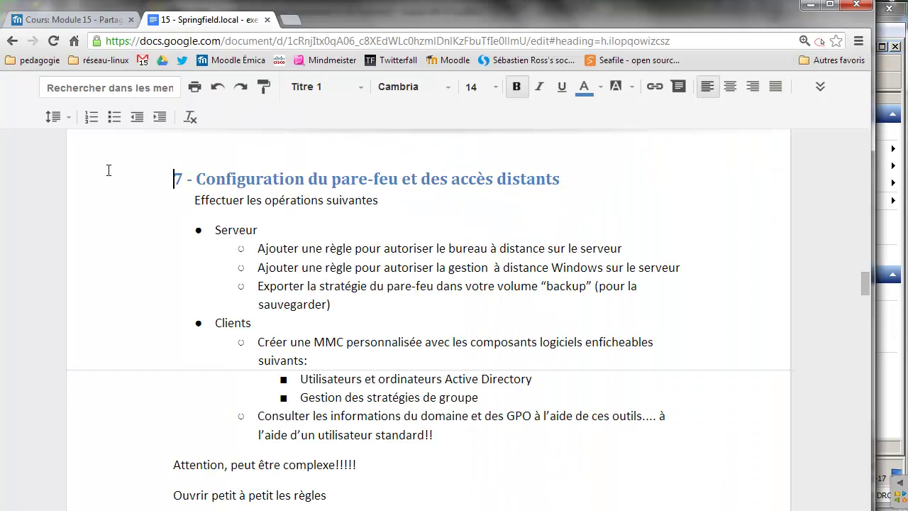
left_click_drag(331, 304, 257, 287)
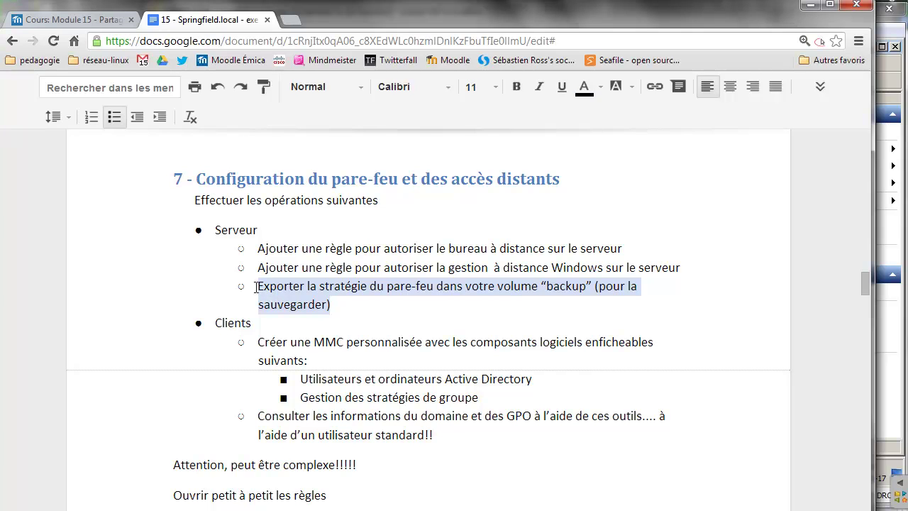
left_click(889, 80)
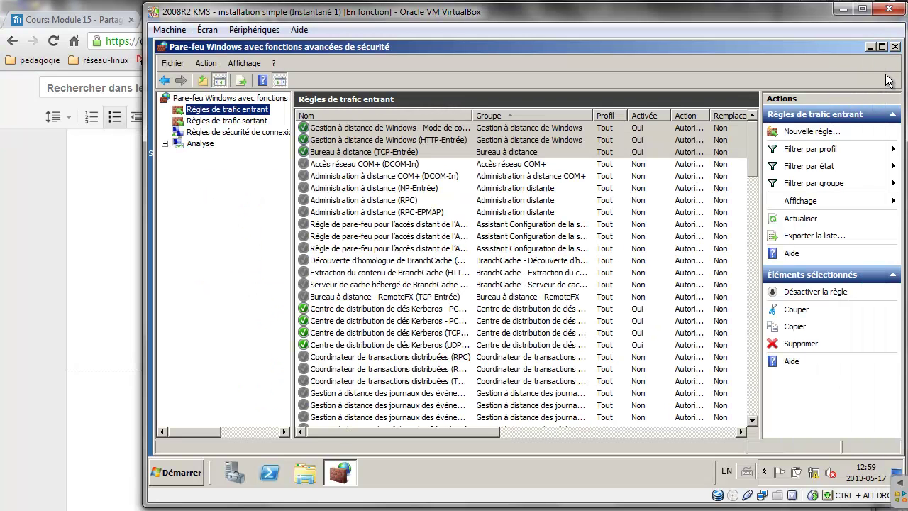
Start exporting the firewall policy and create a Sauvegardes_manuelles folder on BACKUP (F:).
left_click(208, 98)
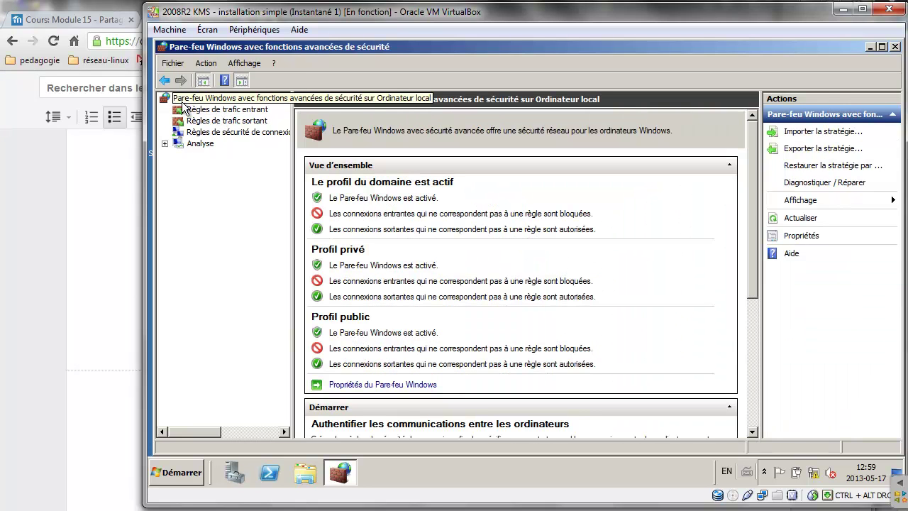
right_click(190, 105)
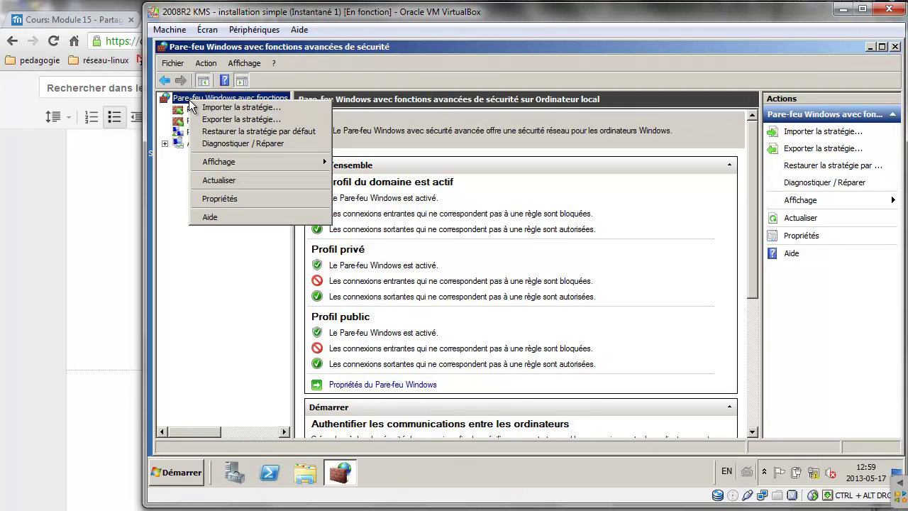
left_click(224, 121)
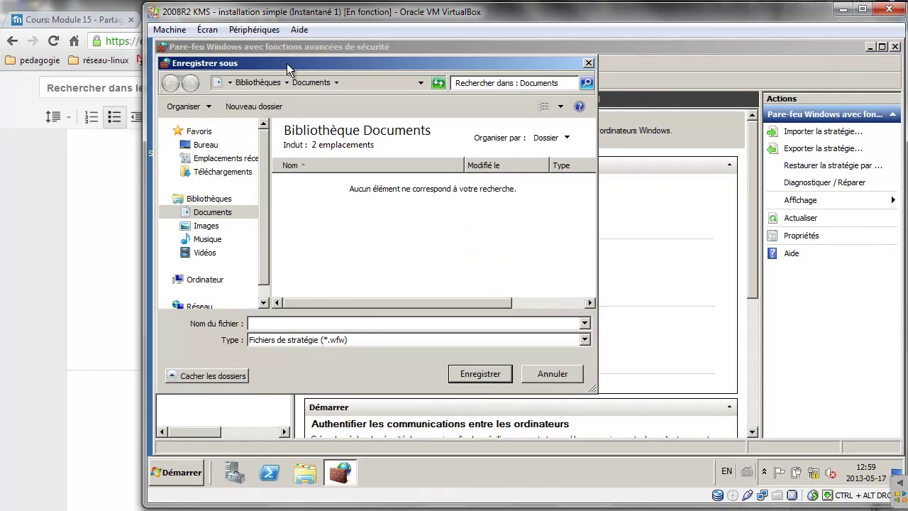
left_click_drag(286, 63, 324, 72)
scroll(302, 225, "down", 1)
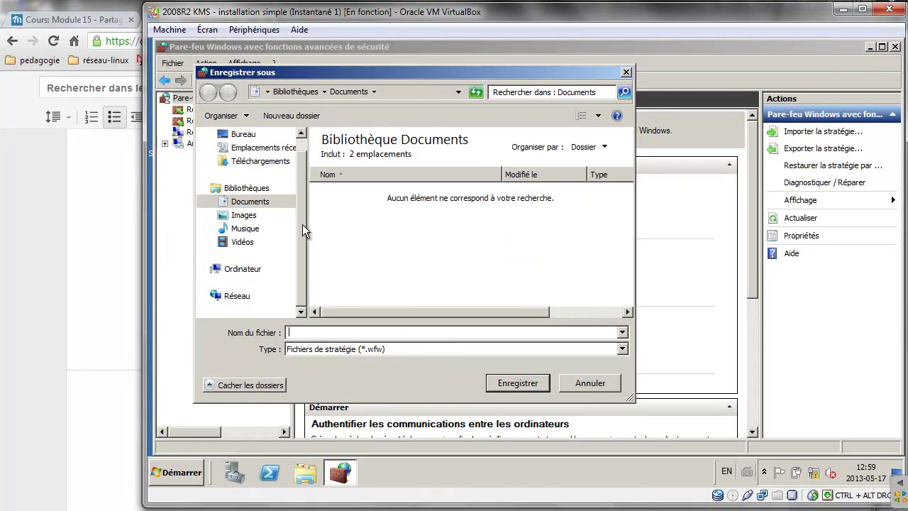
left_click(205, 269)
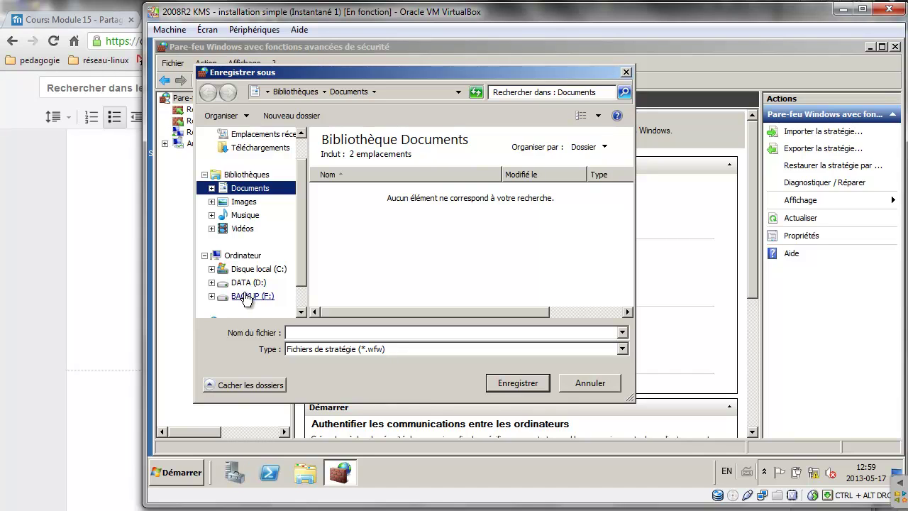
left_click(245, 297)
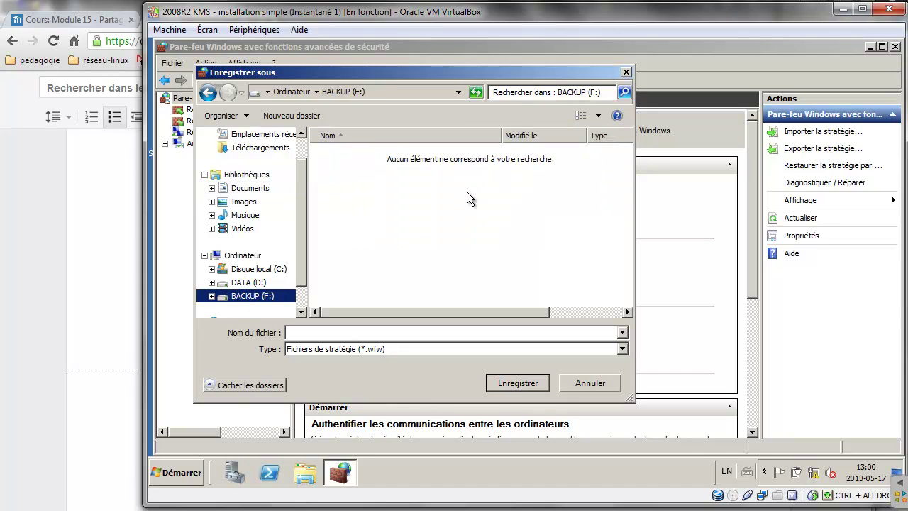
right_click(399, 196)
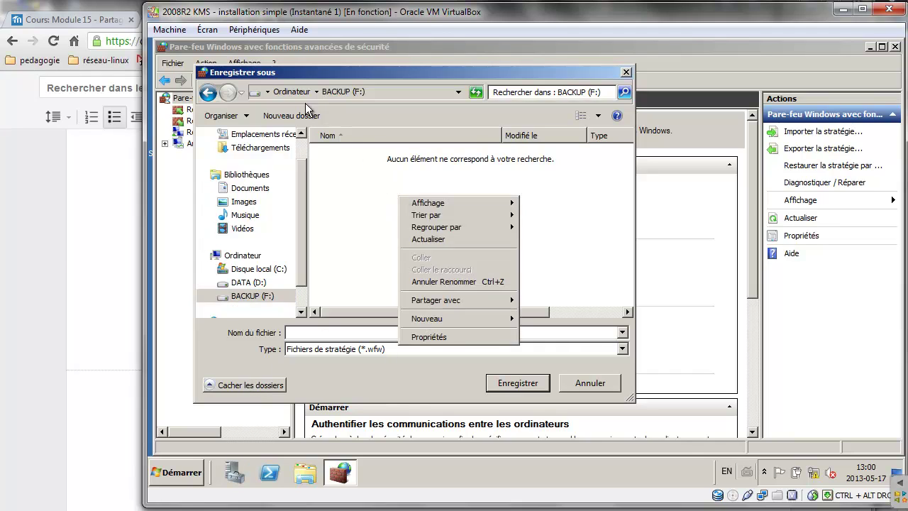
left_click(291, 115)
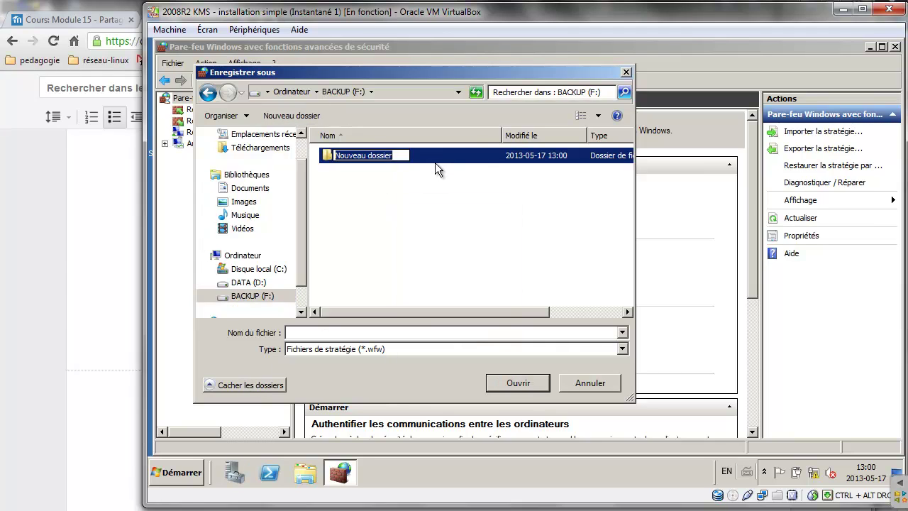
type("Sau")
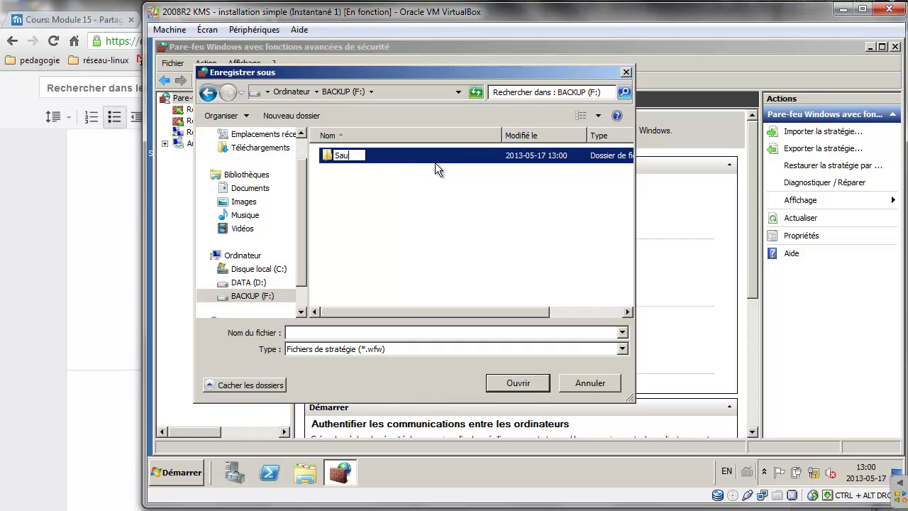
type("vegardes_menuk")
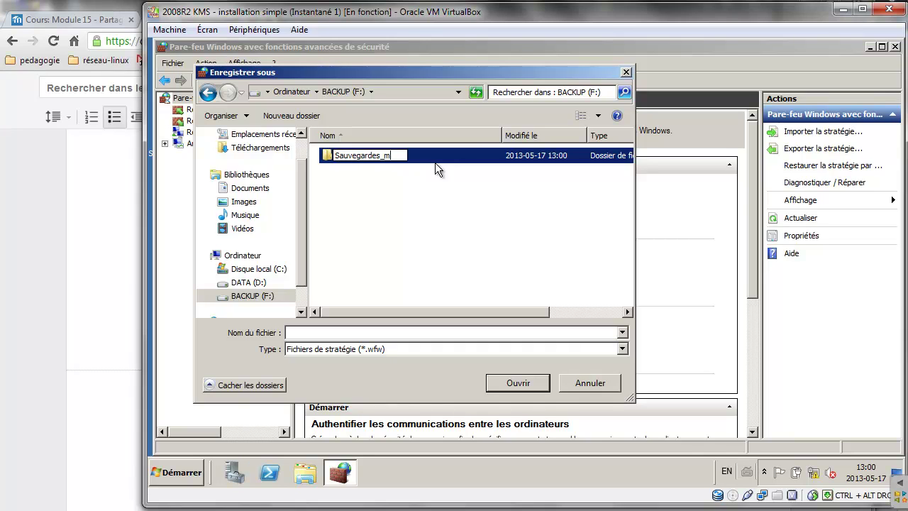
key("BackSpace")
key("BackSpace")
key("BackSpace")
key("BackSpace")
type("anu")
key("Return")
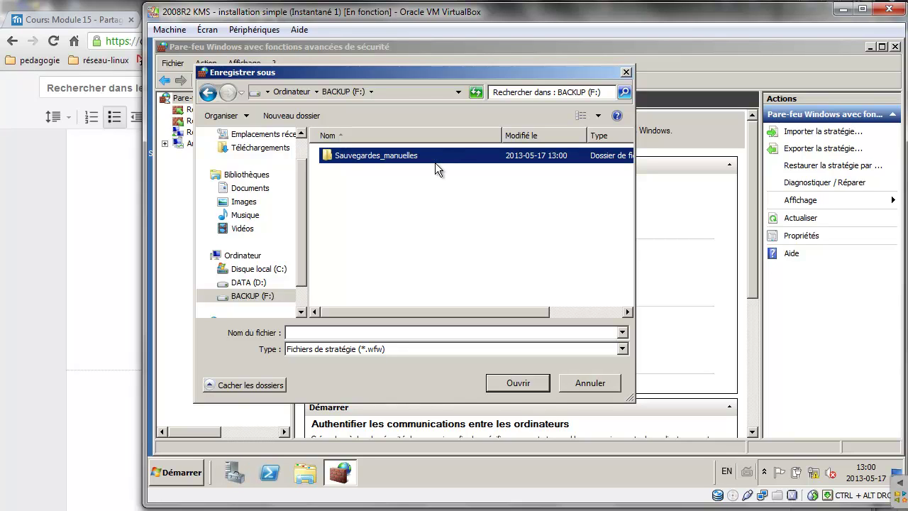
key("Return")
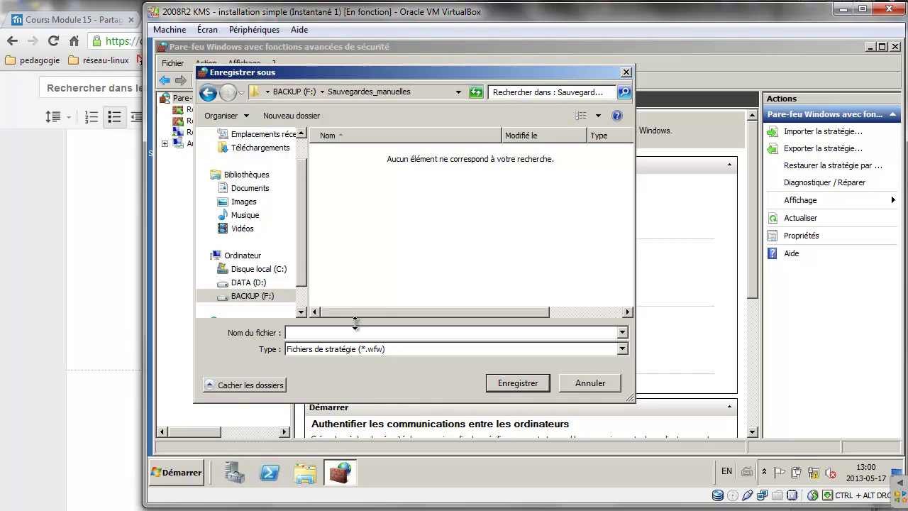
Save the export there as 'Pare-feu_serveur_DC_controle distance'.
left_click(355, 334)
type("Pare-feu_serveur_DC_cront")
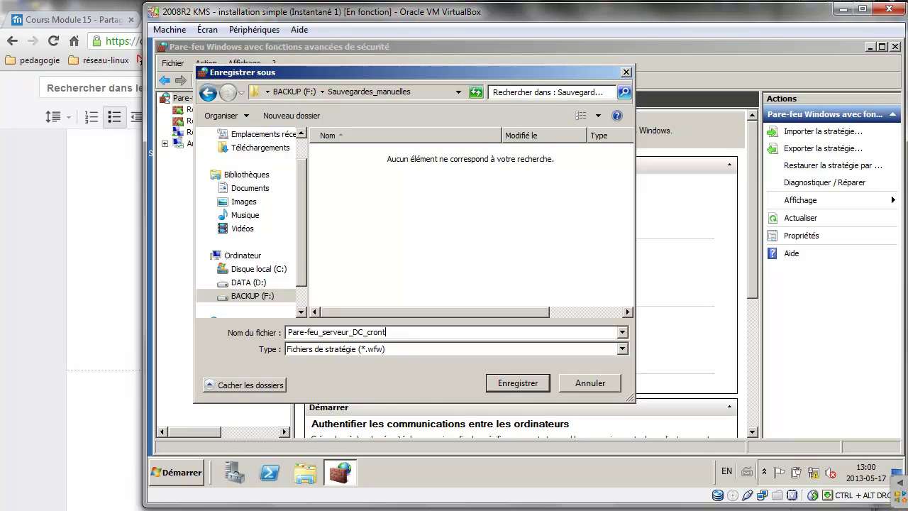
key("BackSpace")
type("ontrole distance")
left_click(501, 382)
Acknowledge the export, then delete the inbound rules from BranchCache through Gestion à distance de Windows.
left_click(635, 293)
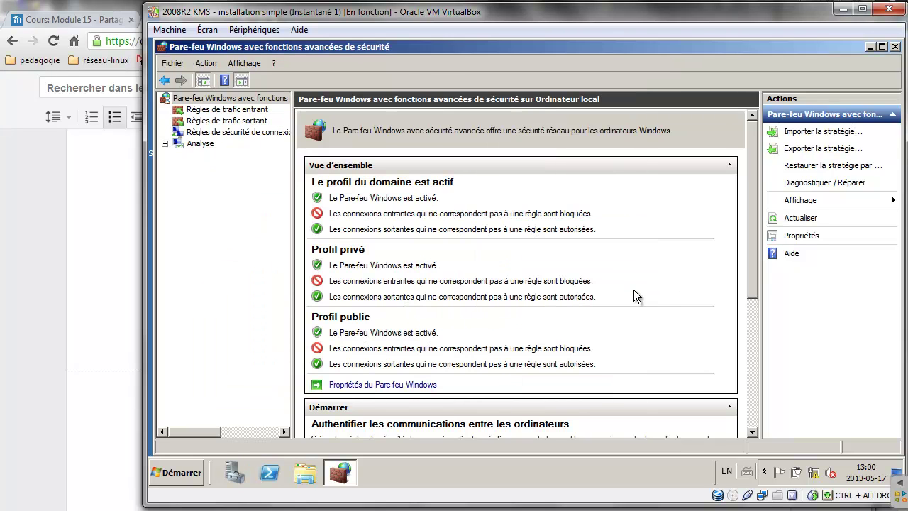
left_click(257, 112)
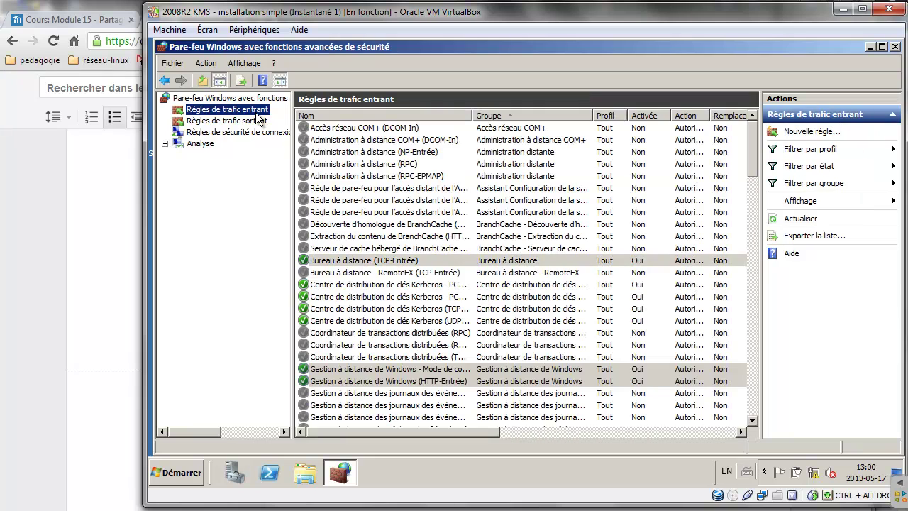
left_click(362, 212)
left_click(381, 394, "shift")
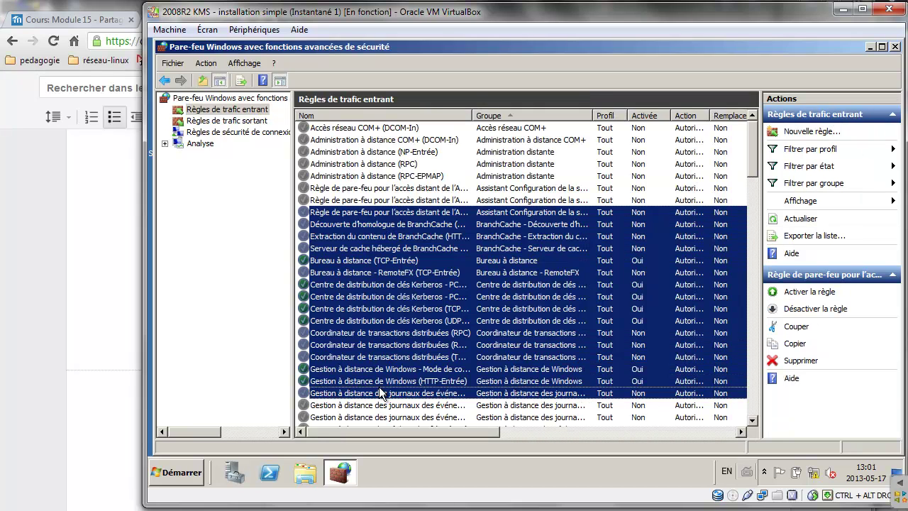
right_click(392, 370)
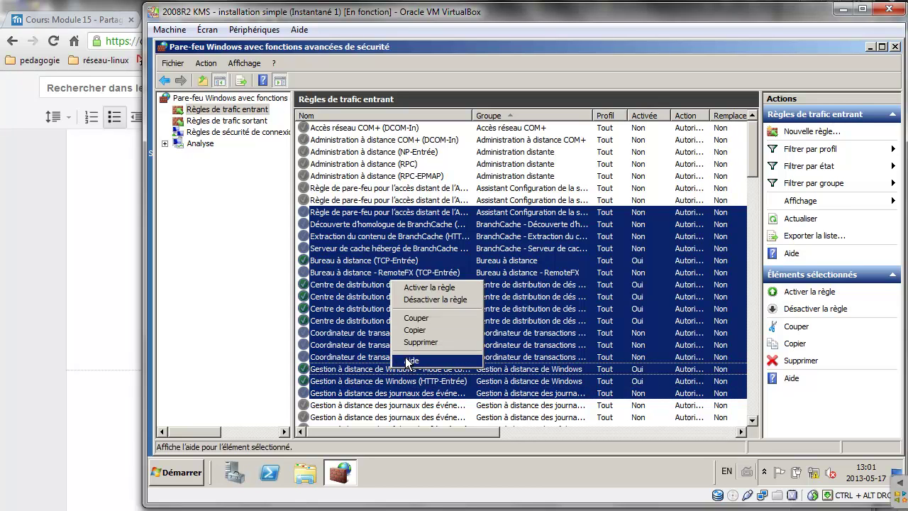
left_click(419, 343)
left_click(550, 296)
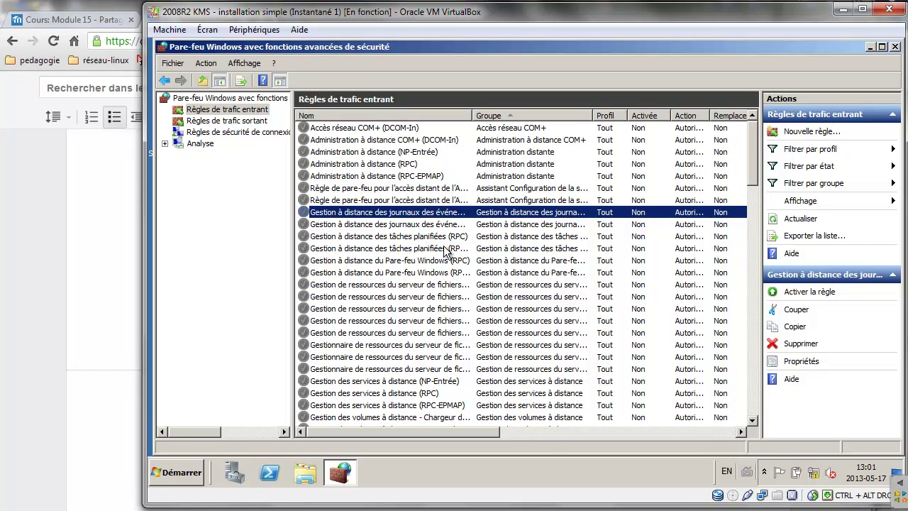
Import the 'Pare-feu_serveur_DC_controle distance.wfw' policy to restore the deleted inbound rules.
left_click(233, 100)
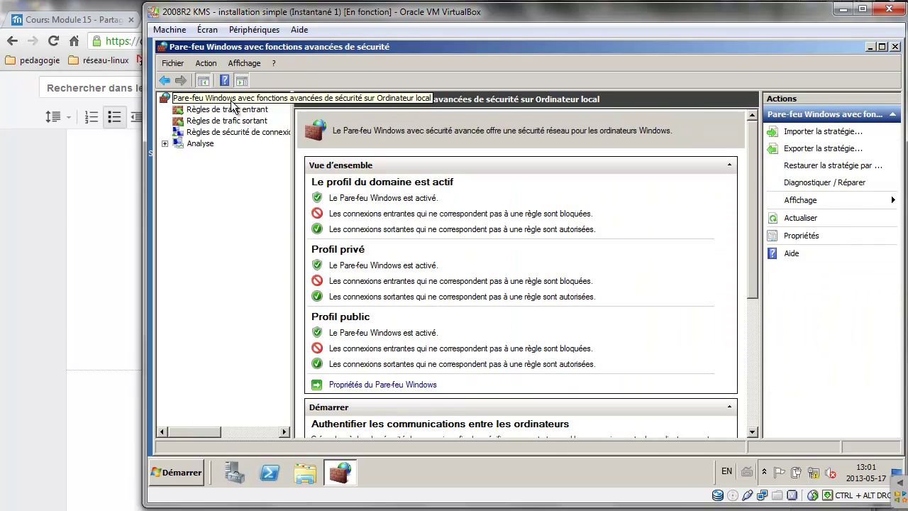
right_click(233, 100)
left_click(262, 106)
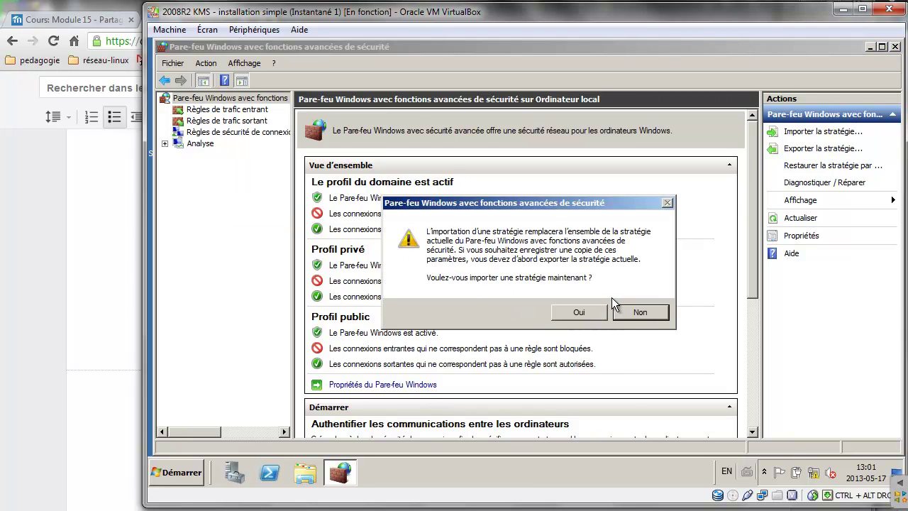
left_click(581, 312)
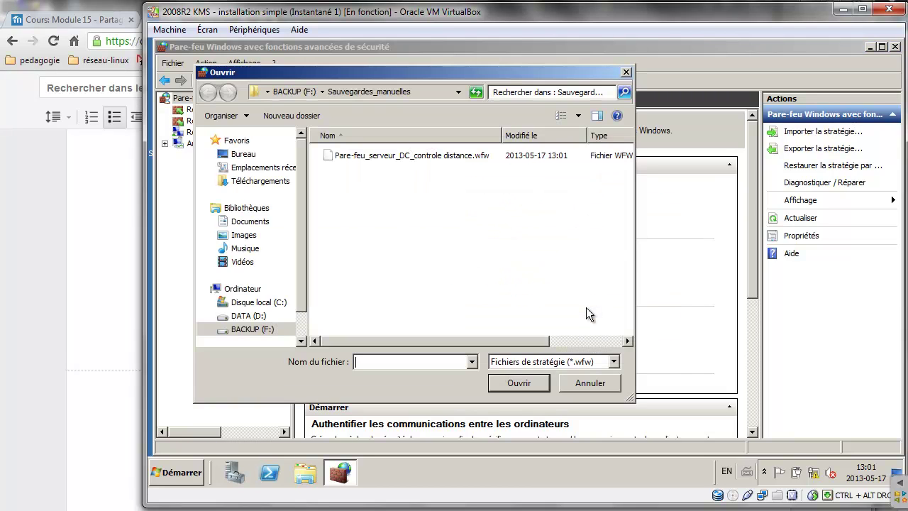
left_click(425, 157)
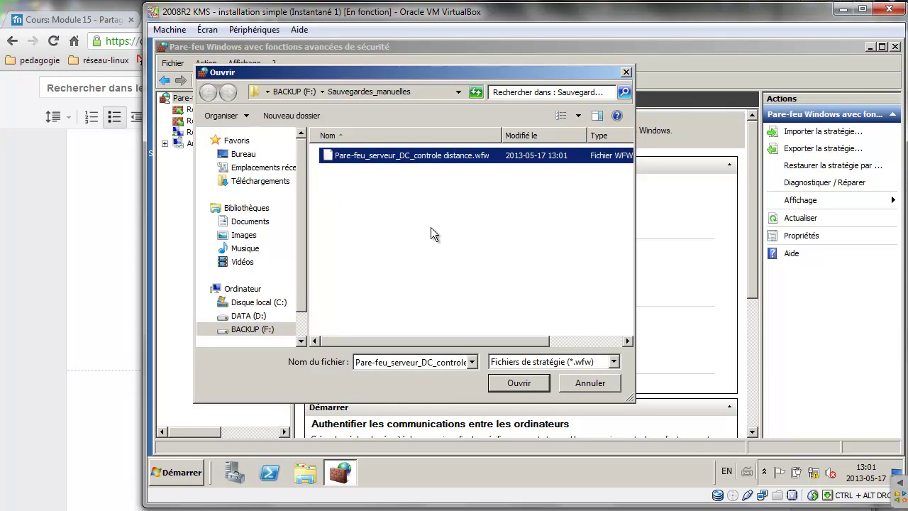
left_click(520, 384)
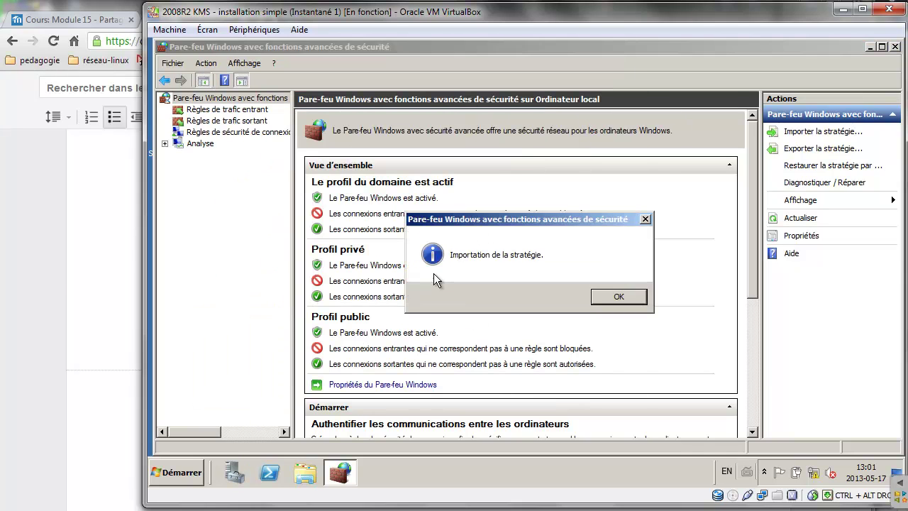
left_click(624, 298)
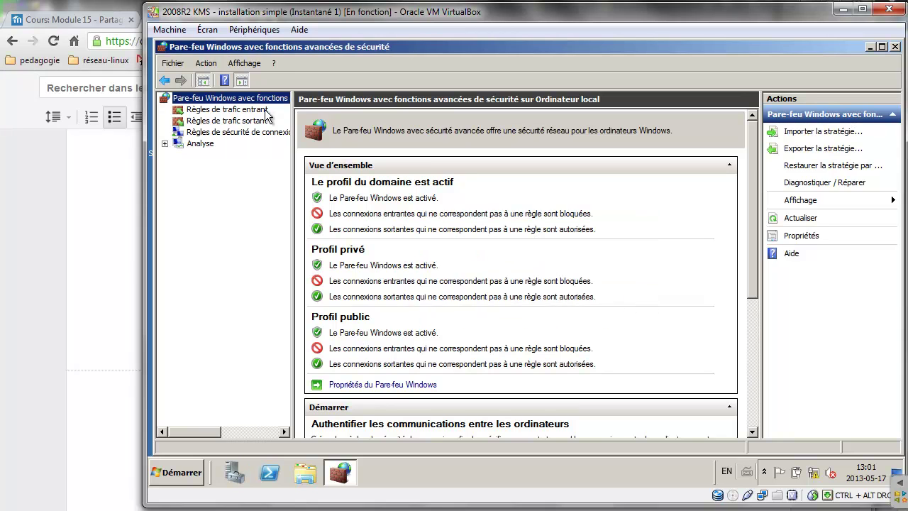
left_click(230, 110)
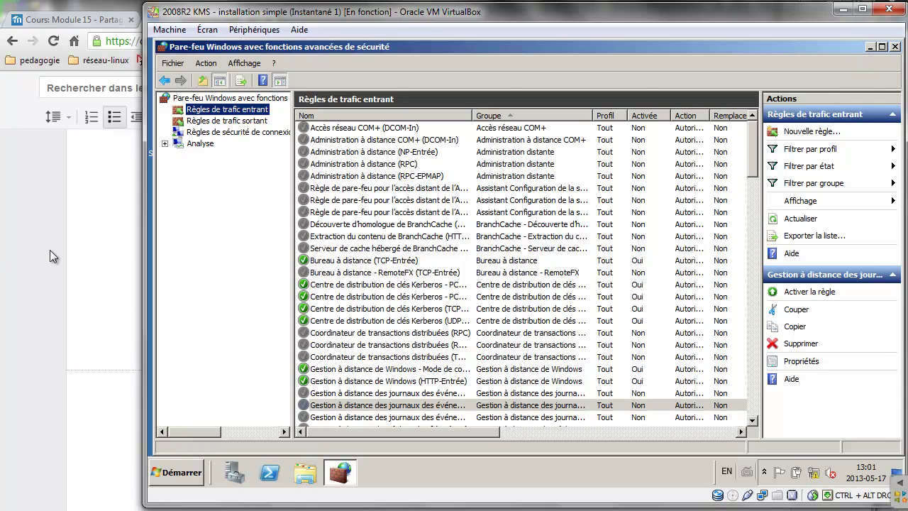
Review the export step in the instructions, then switch to the Windows 7 VM's Start menu.
left_click(92, 250)
left_click_drag(330, 305, 266, 282)
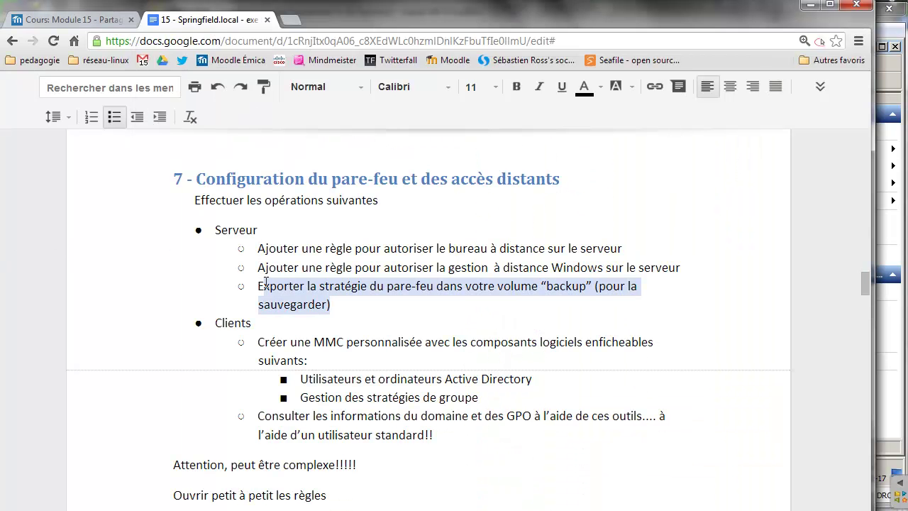
scroll(277, 319, "down", 2)
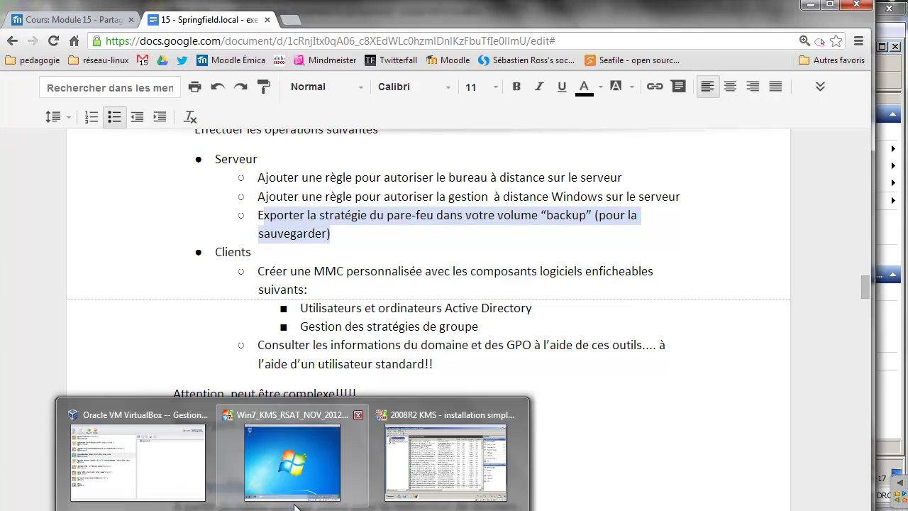
left_click(301, 487)
left_click(171, 484)
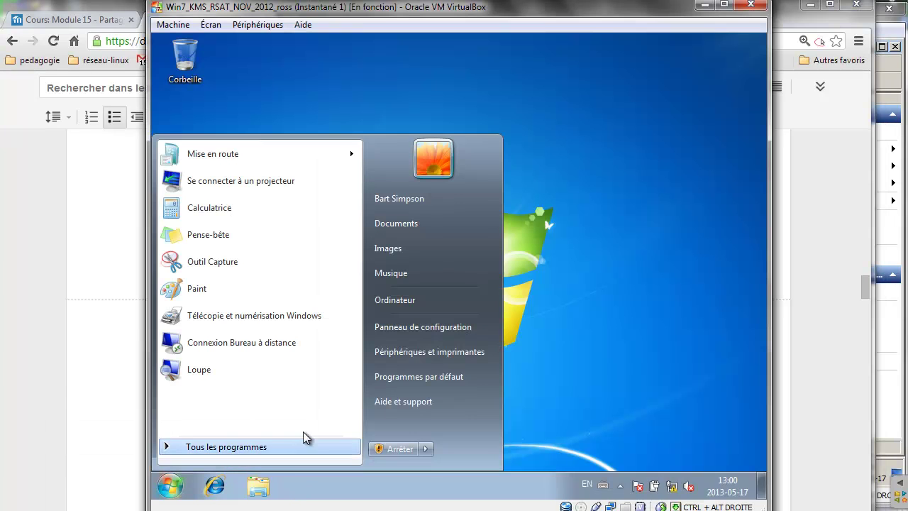
key("super+r")
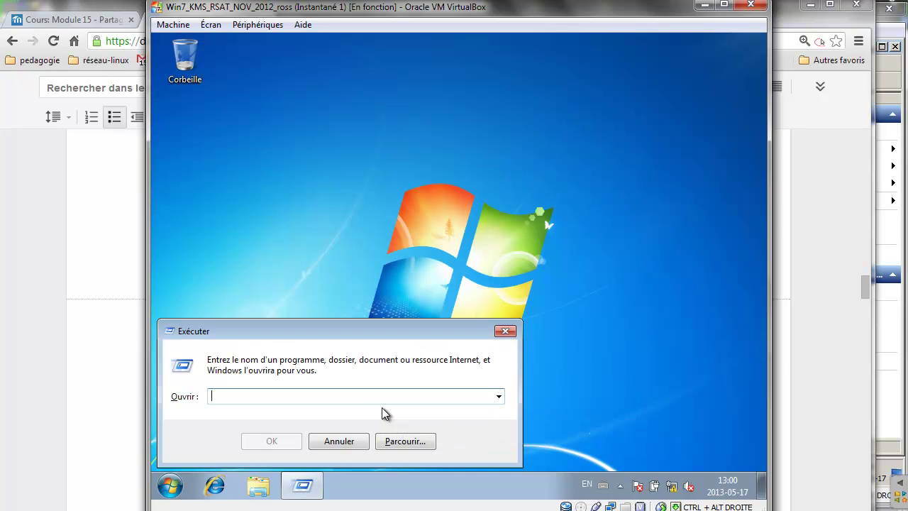
type("mm")
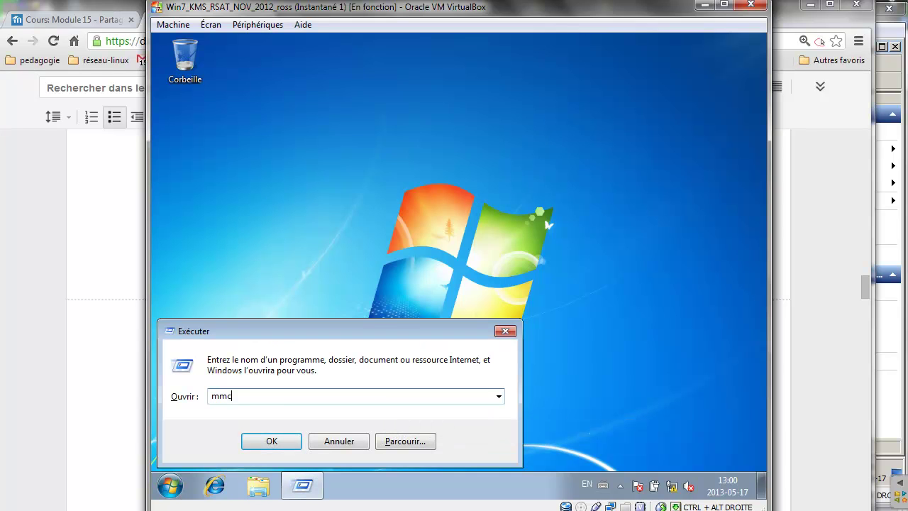
type("c")
key("Return")
left_click(260, 133)
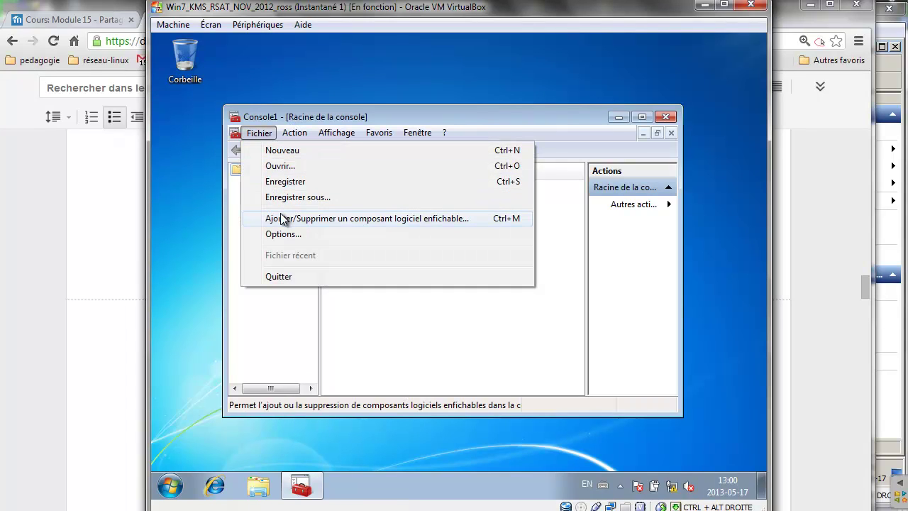
left_click(283, 218)
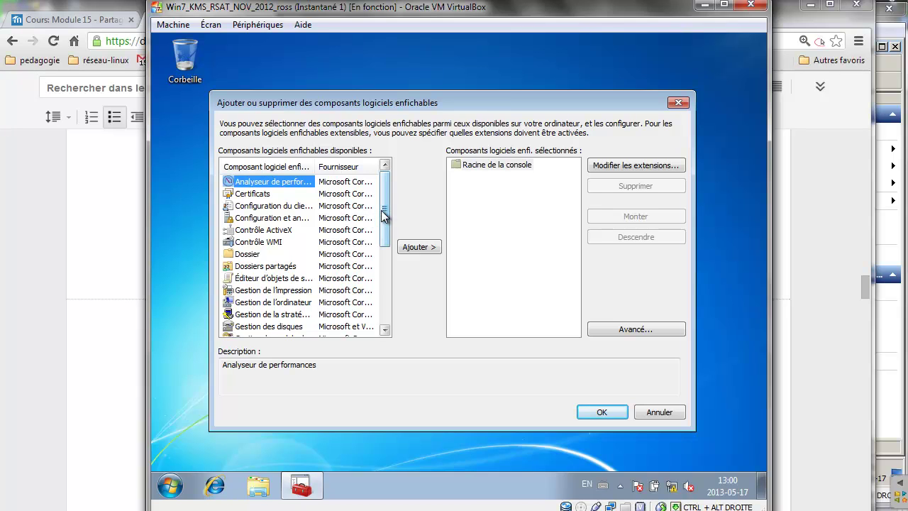
left_click_drag(385, 213, 389, 320)
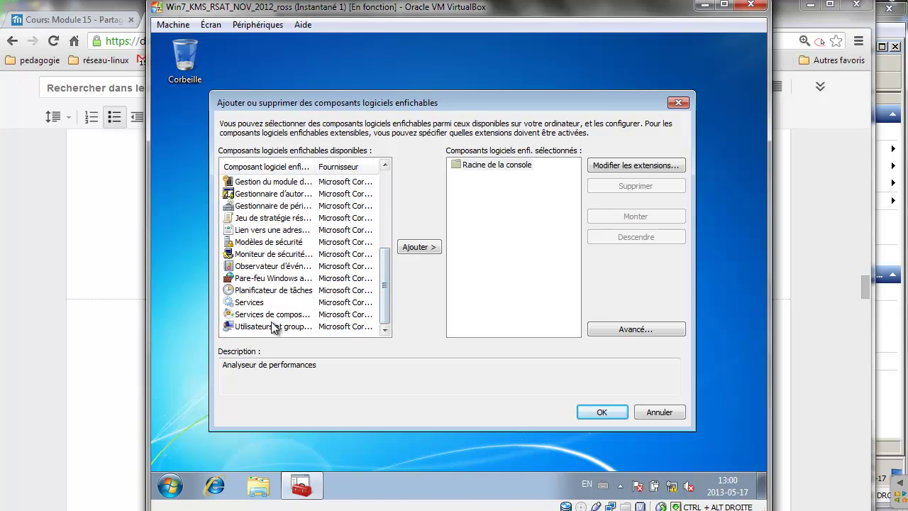
left_click_drag(316, 168, 389, 171)
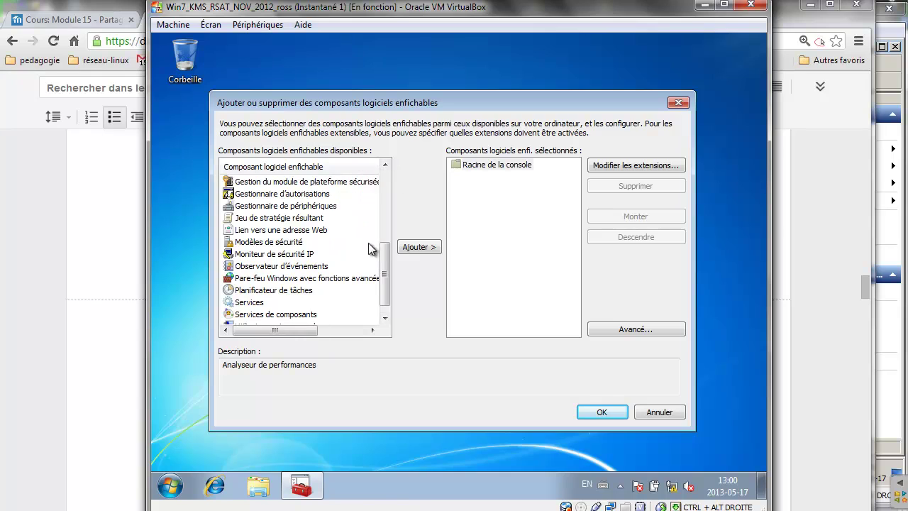
scroll(389, 257, "down", 1)
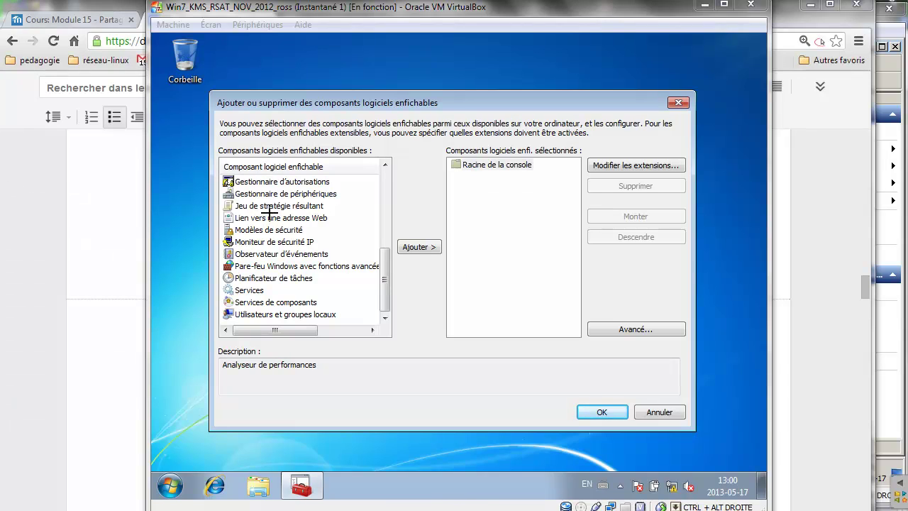
mouse_move(271, 213)
left_mouse_down()
mouse_move(275, 252)
mouse_move(308, 230)
mouse_move(328, 181)
mouse_move(345, 175)
mouse_move(362, 202)
mouse_move(361, 157)
left_mouse_up()
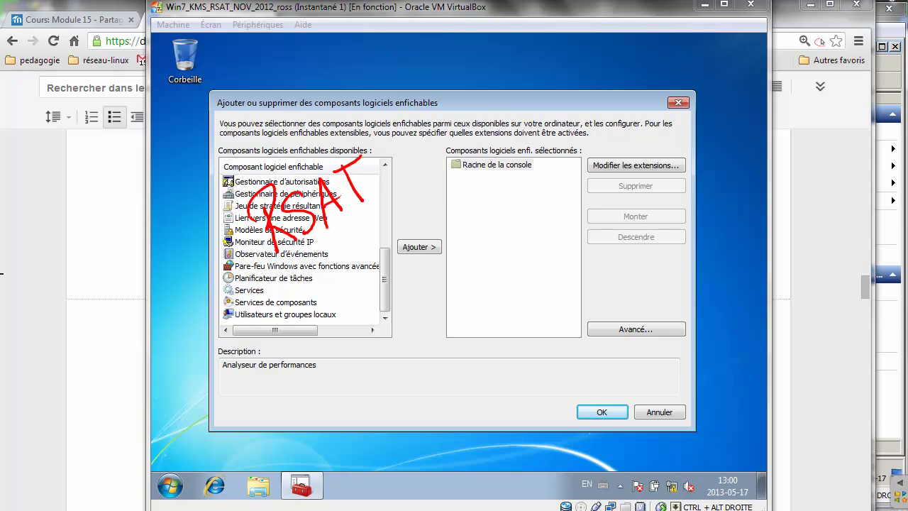
left_click(400, 146)
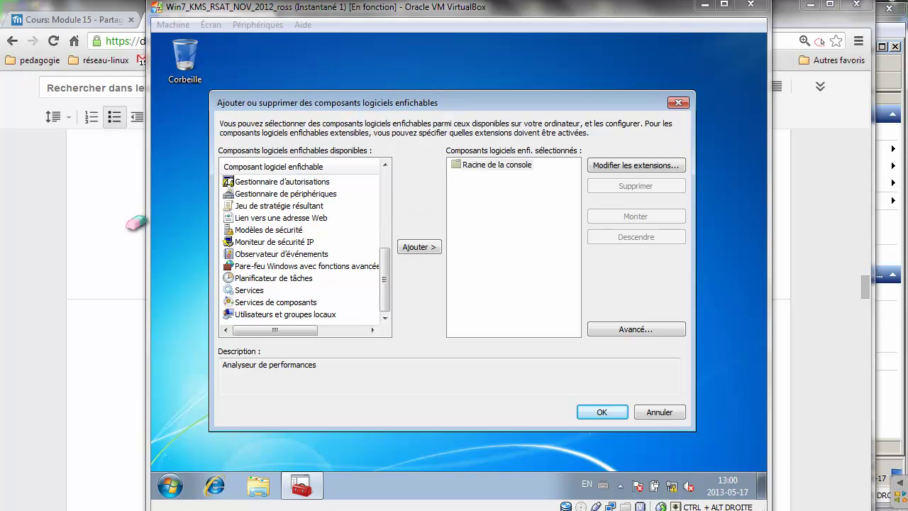
left_click(662, 411)
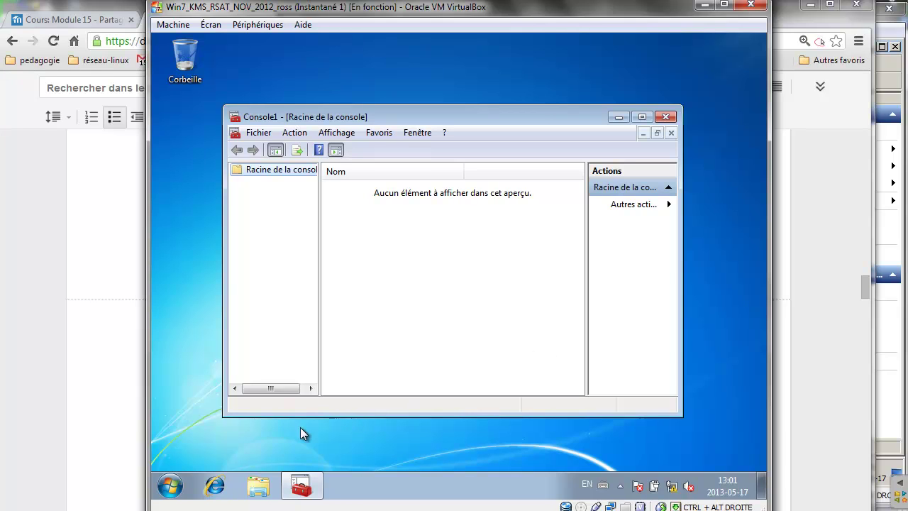
Launch 'Activer ou désactiver des fonctionnalités Windows' from Control Panel > Programmes, approving with administrator credentials.
left_click(170, 486)
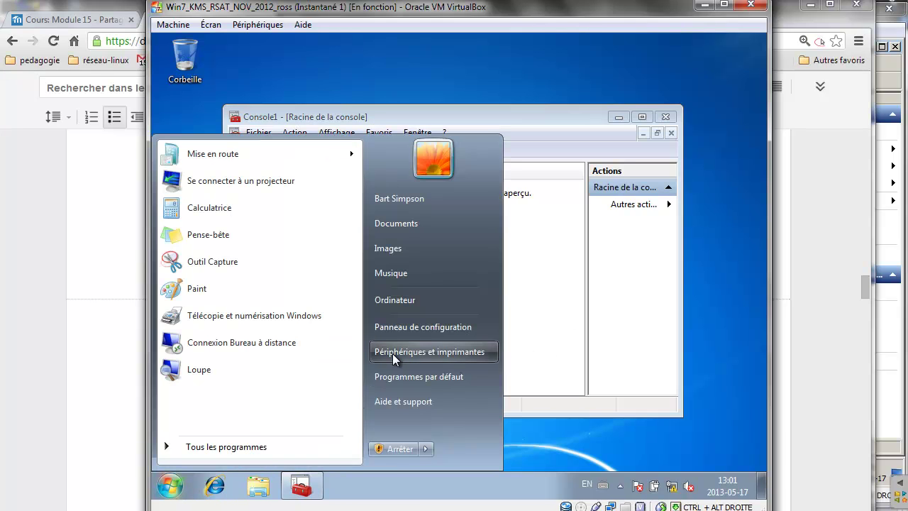
left_click(404, 330)
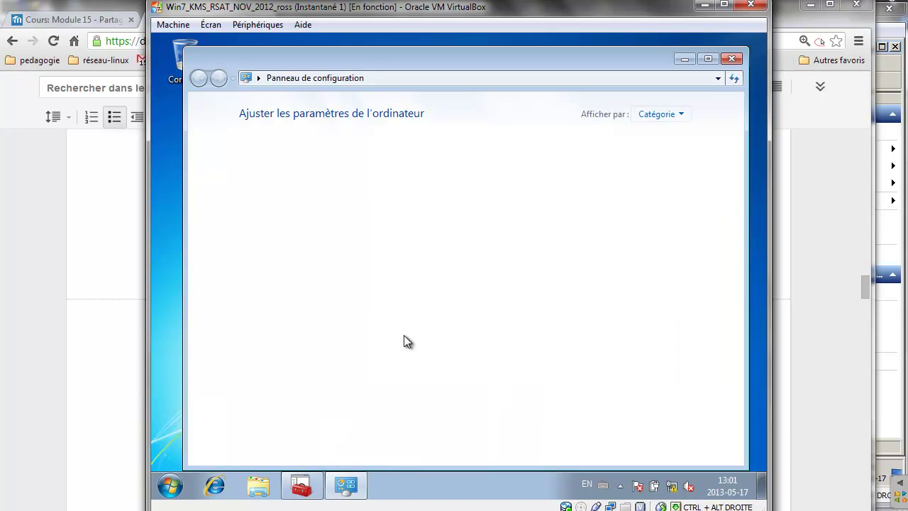
left_click(328, 329)
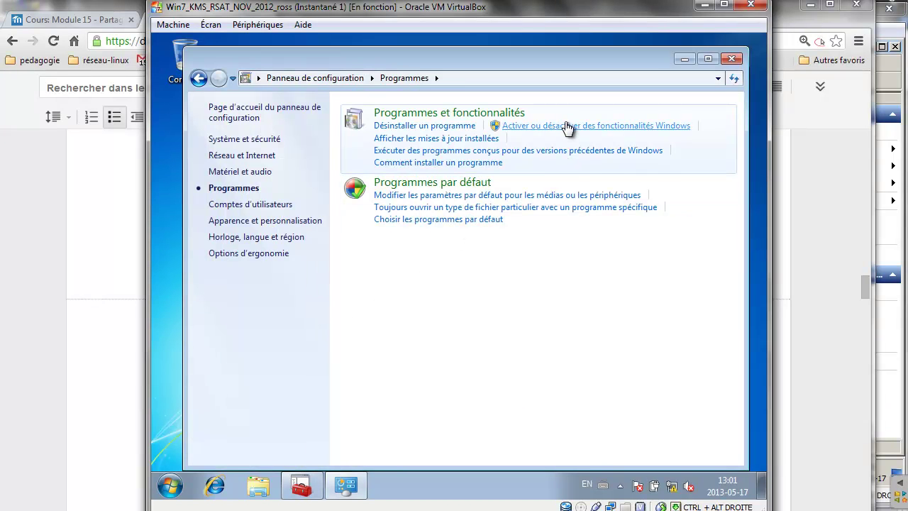
left_click(568, 127)
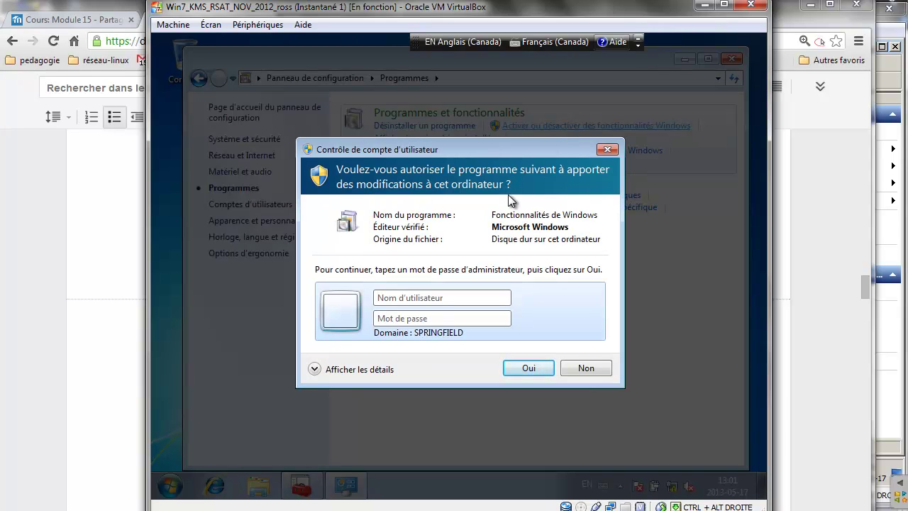
type("admin")
key("Tab")
type("••")
key("Return")
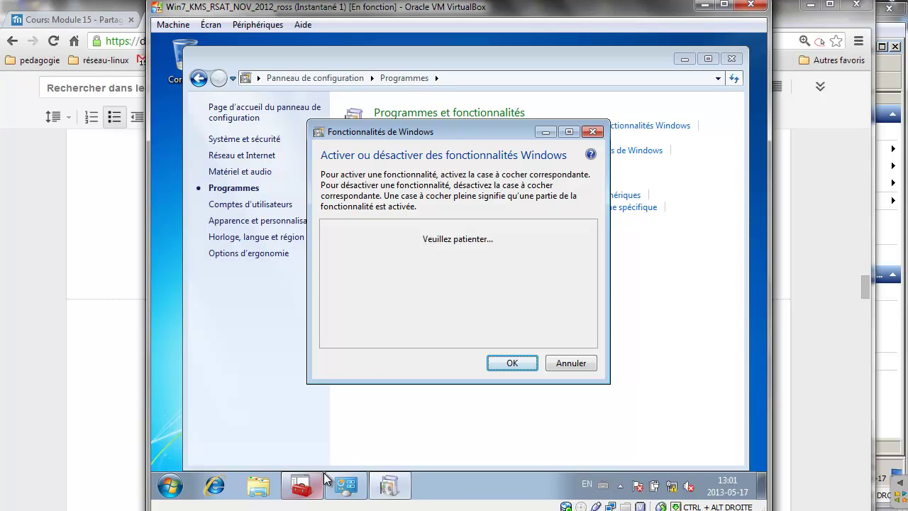
left_click(302, 486)
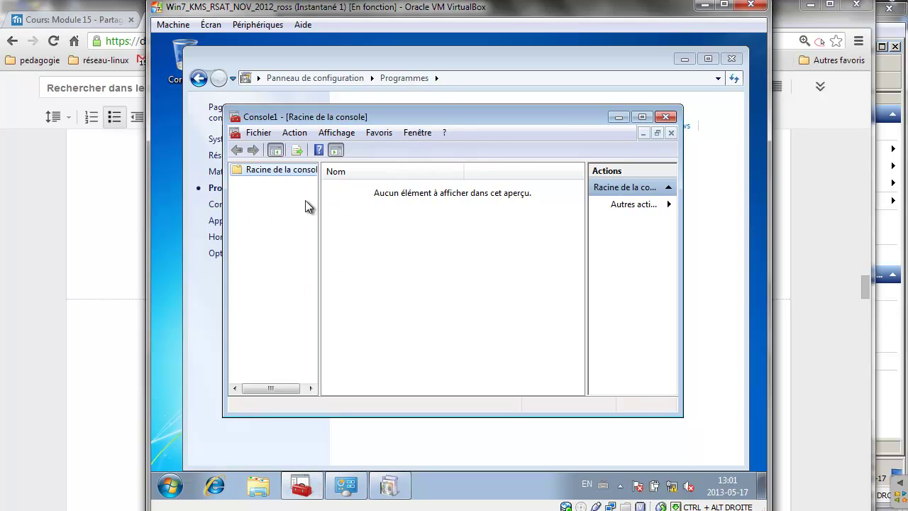
Under Remote Server Administration Tools, enable Outils des services Bureau à distance.
left_click(387, 486)
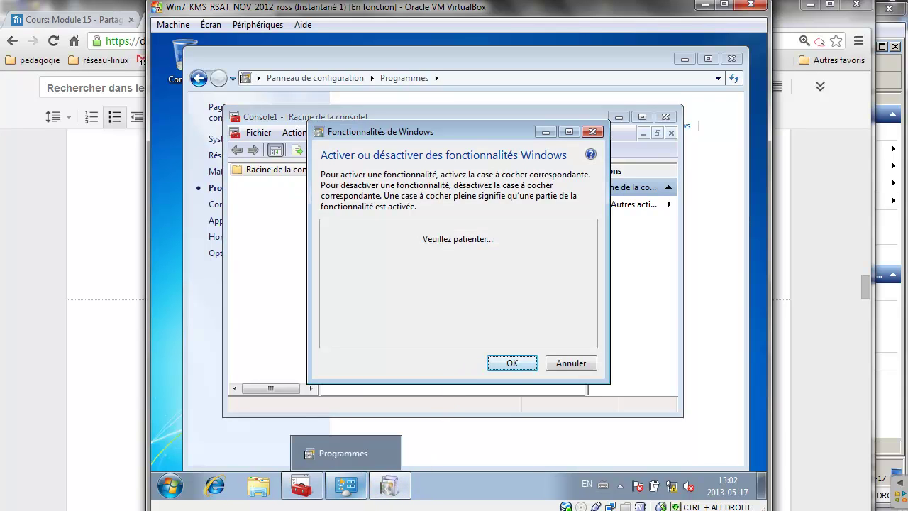
left_click(323, 472)
left_click(745, 455)
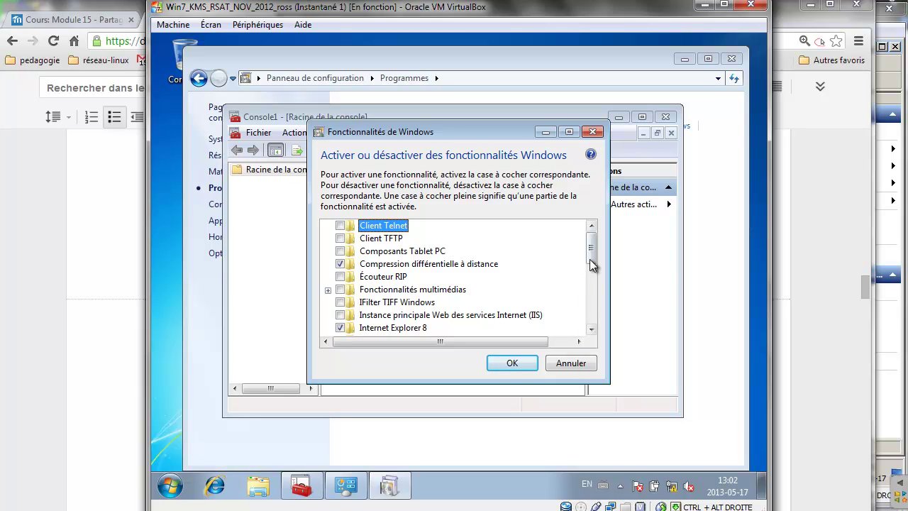
left_click_drag(592, 255, 592, 281)
mouse_move(440, 295)
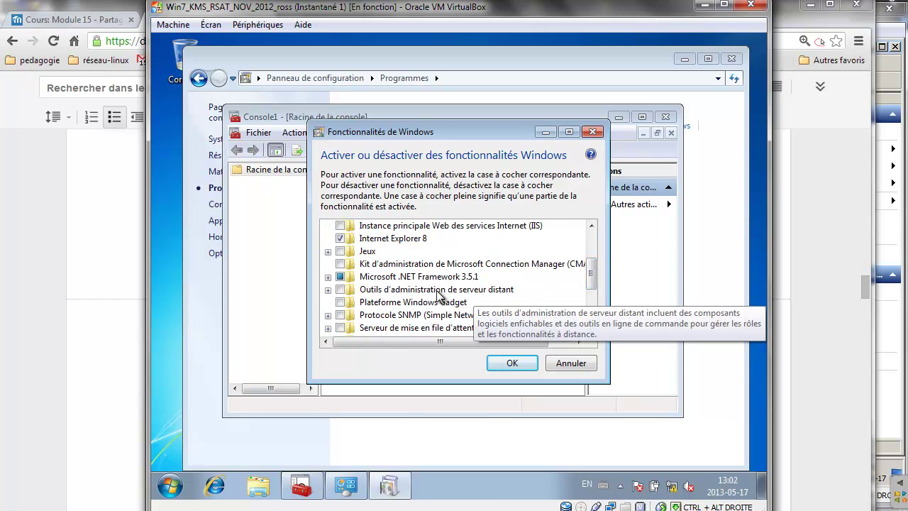
left_click(329, 290)
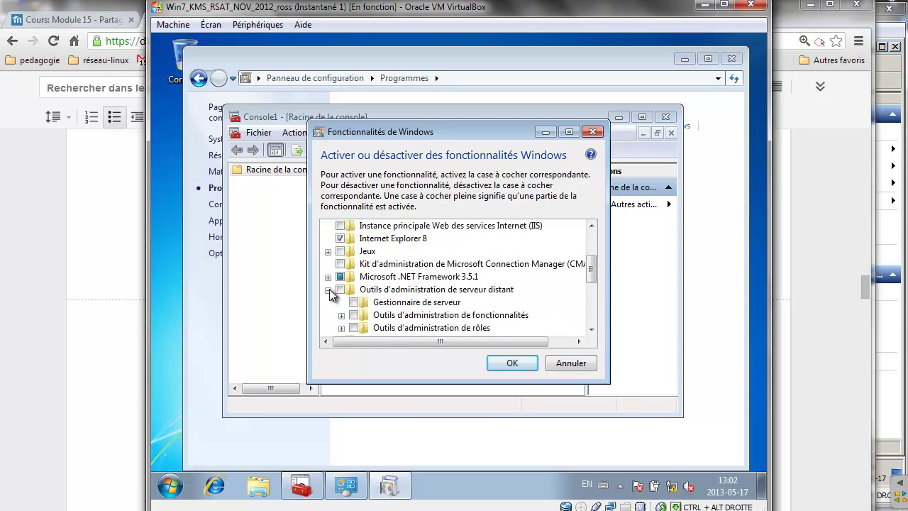
scroll(330, 295, "down", 1)
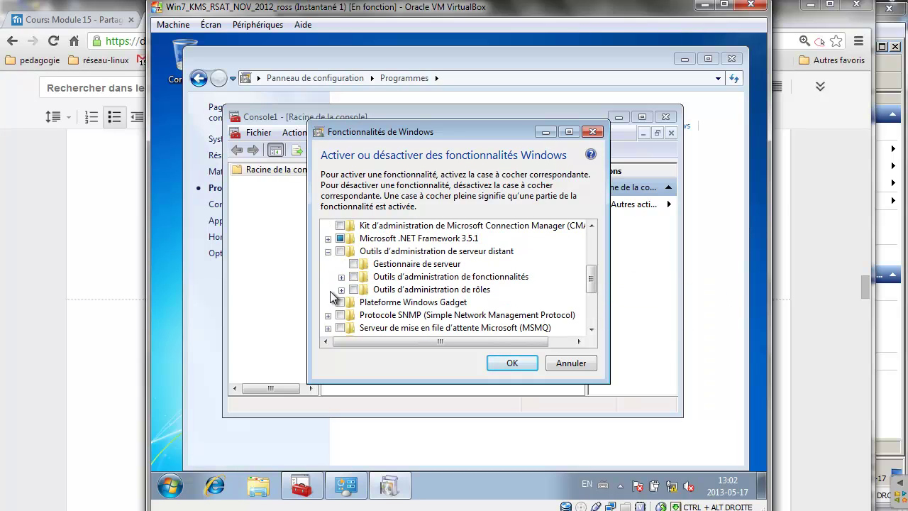
left_click(341, 290)
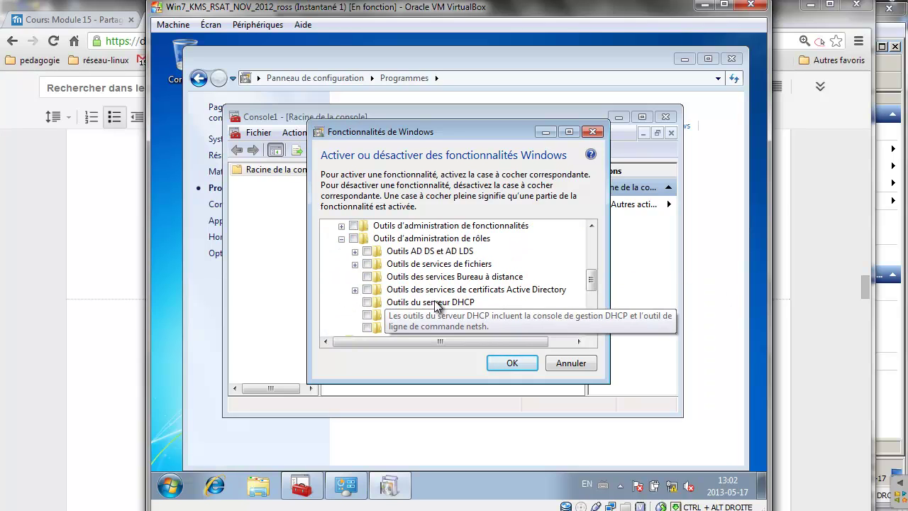
left_click(367, 277)
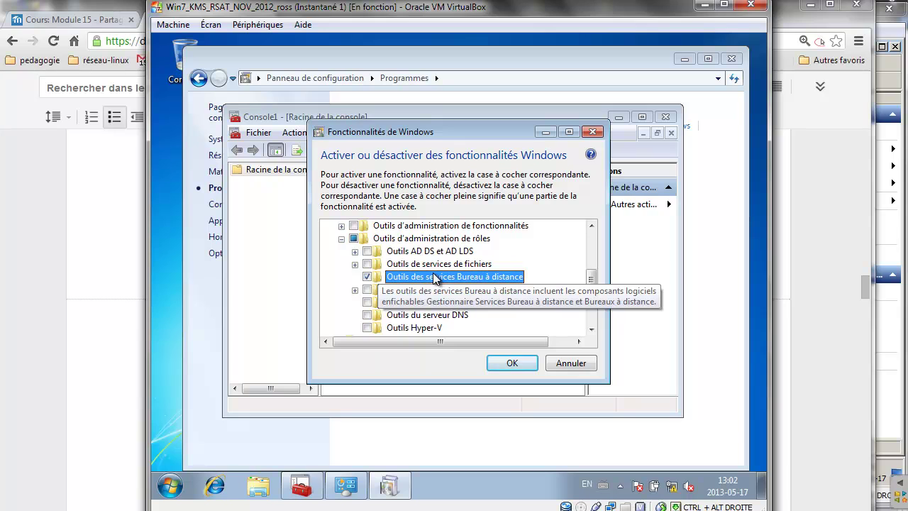
Enable the AD DS snap-ins and command-line tools under Outils AD DS et AD LDS.
scroll(426, 280, "down", 1)
scroll(436, 278, "down", 1)
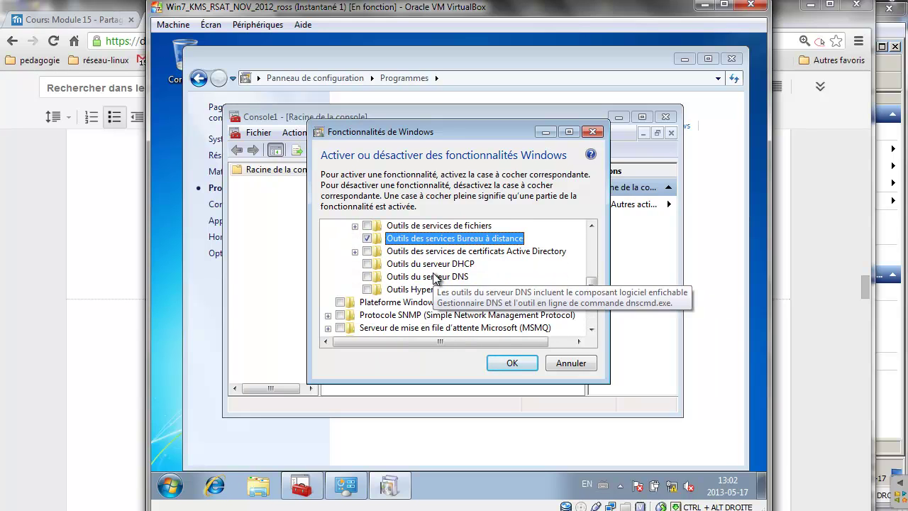
scroll(370, 287, "up", 1)
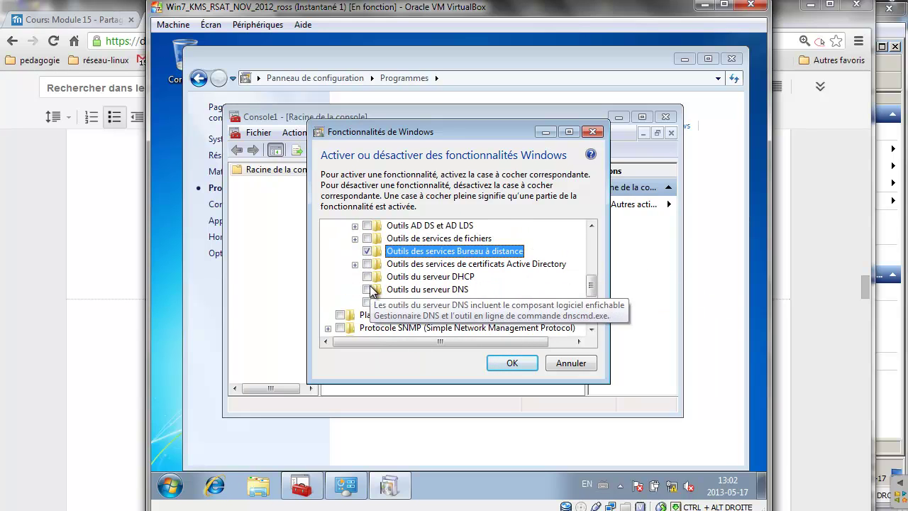
scroll(370, 285, "up", 1)
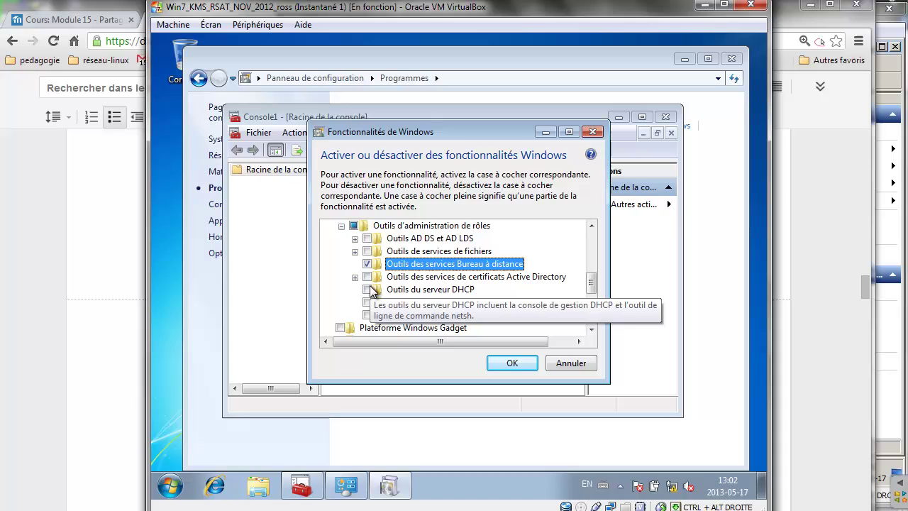
left_click(355, 238)
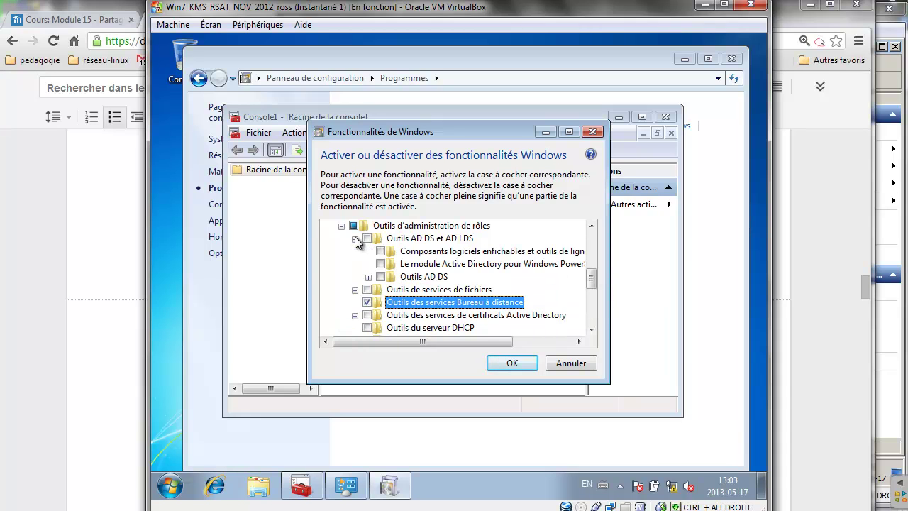
left_click(368, 277)
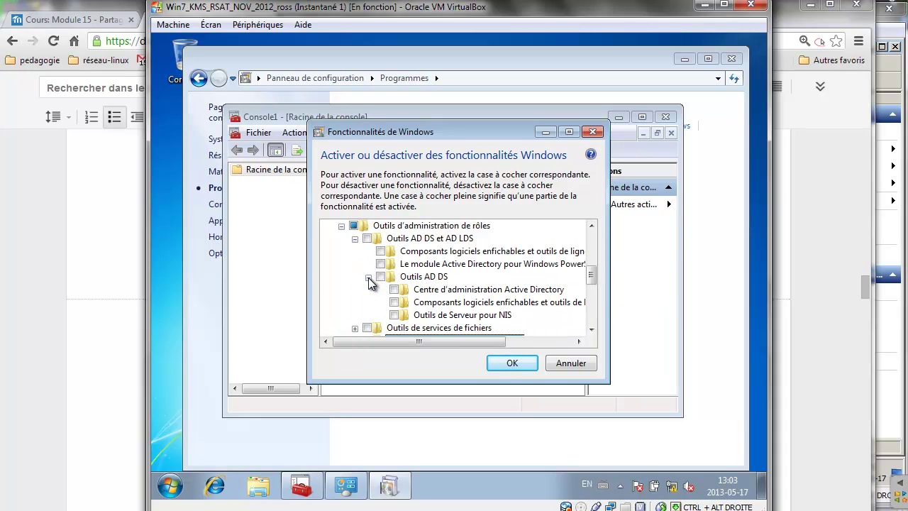
left_click(395, 302)
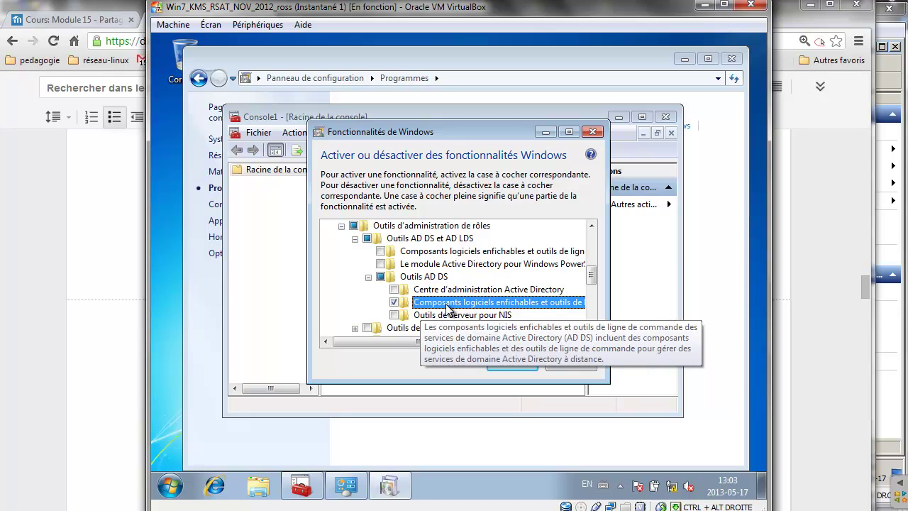
Enable Outils de gestion des stratégies de groupe and confirm the feature installation.
scroll(449, 310, "up", 5)
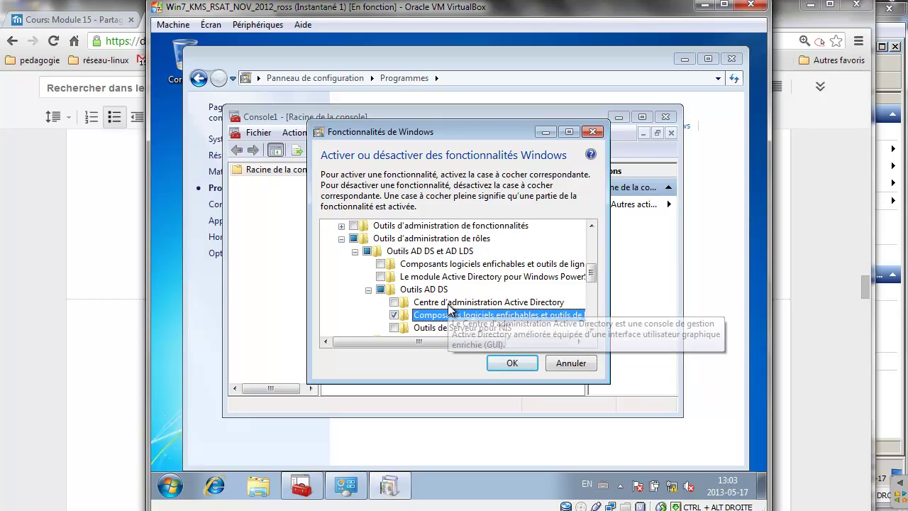
scroll(449, 309, "down", 3)
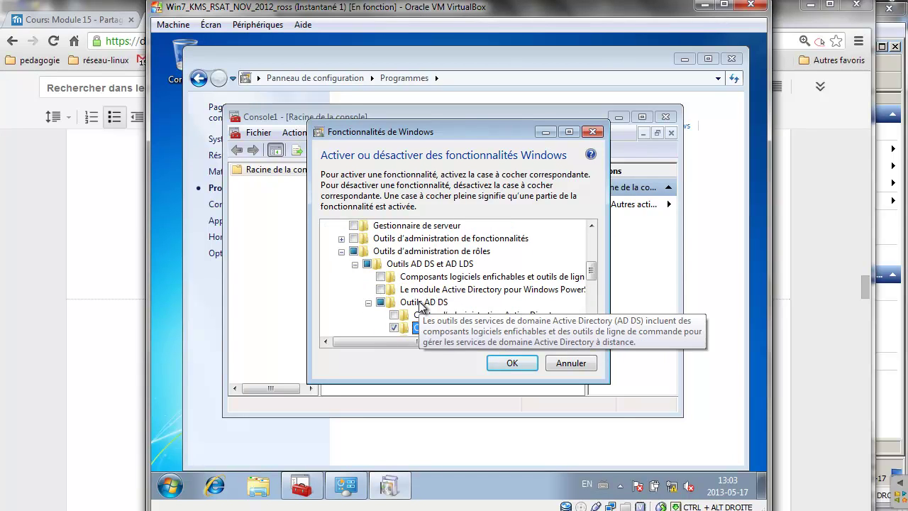
left_click(340, 242)
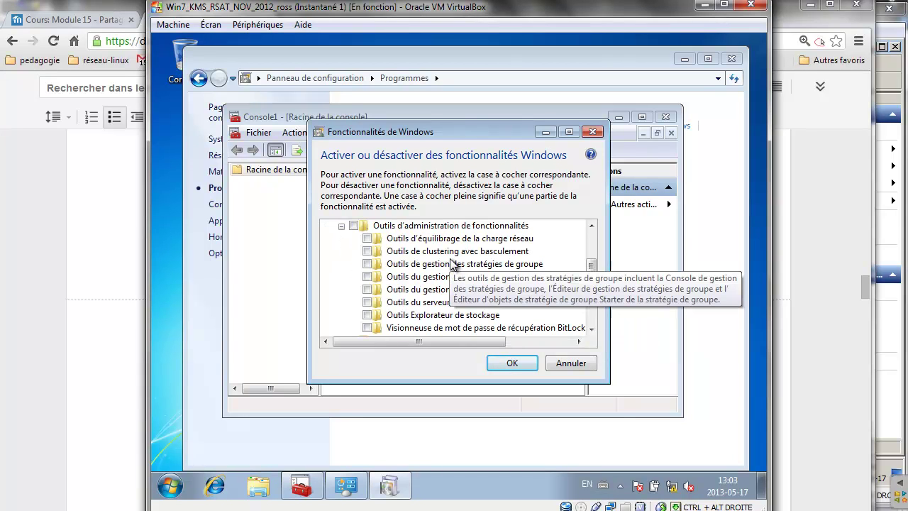
left_click(367, 263)
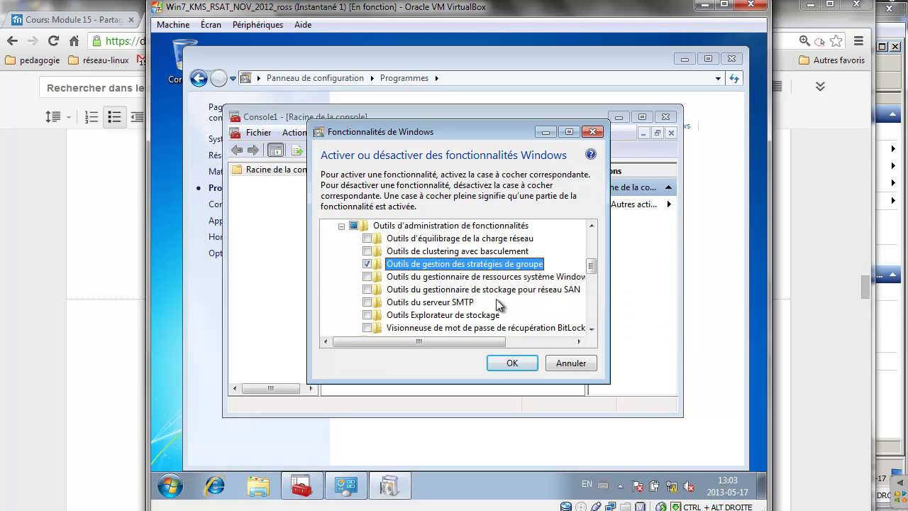
left_click(510, 364)
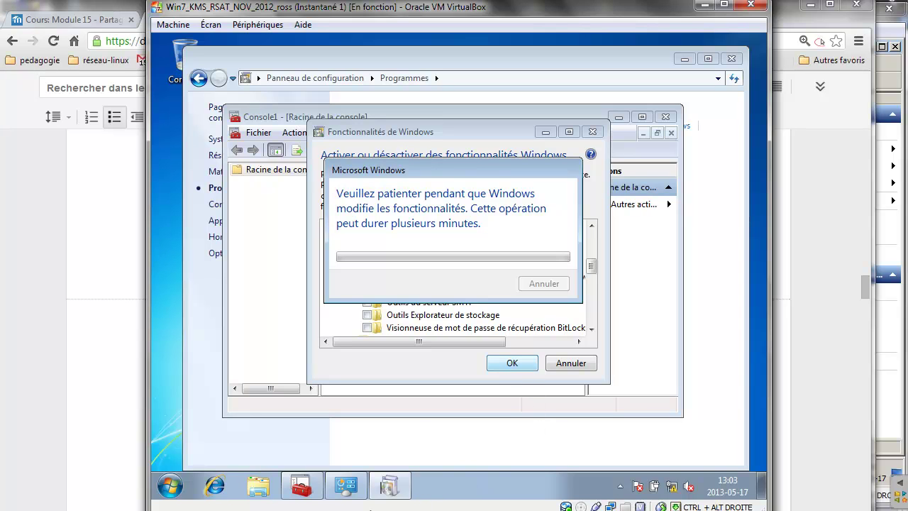
left_click(324, 466)
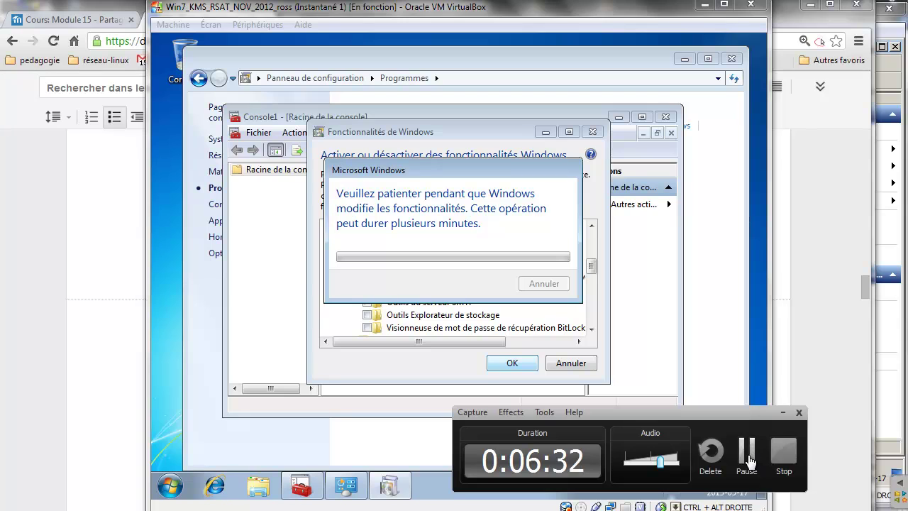
left_click(748, 455)
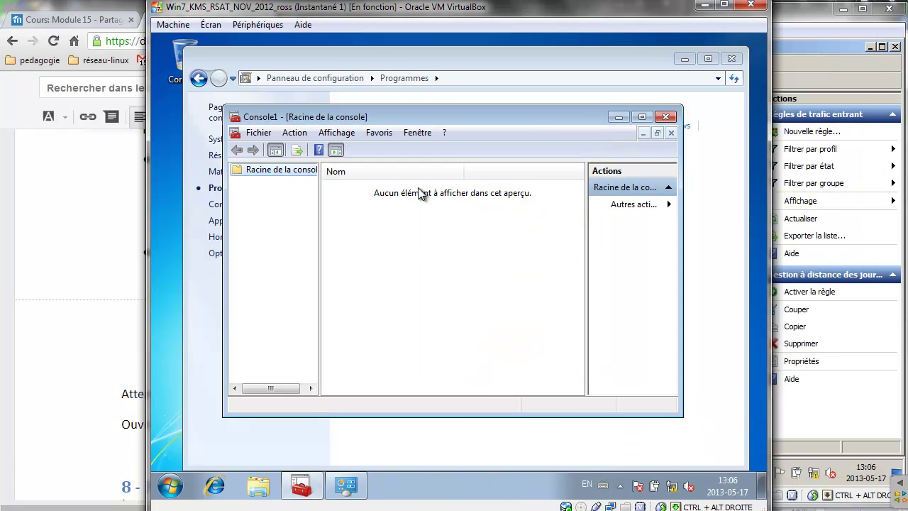
left_click(259, 133)
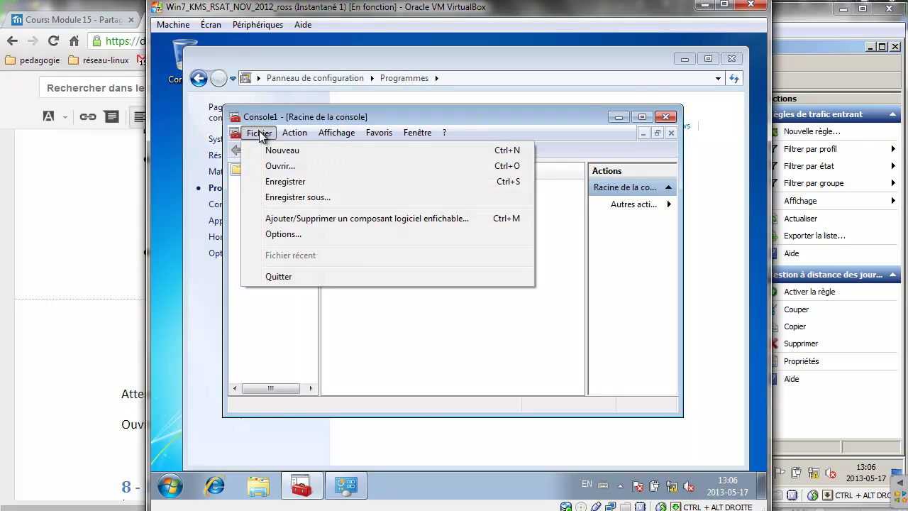
Add the Bureaux à distance, Gestion des stratégies de groupe and Utilisateurs et ordinateurs AD snap-ins.
left_click(277, 217)
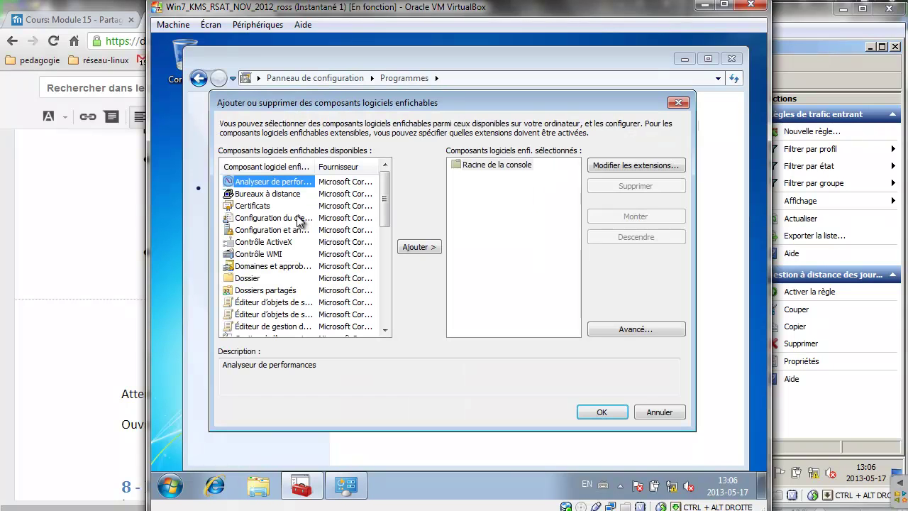
left_click(273, 194)
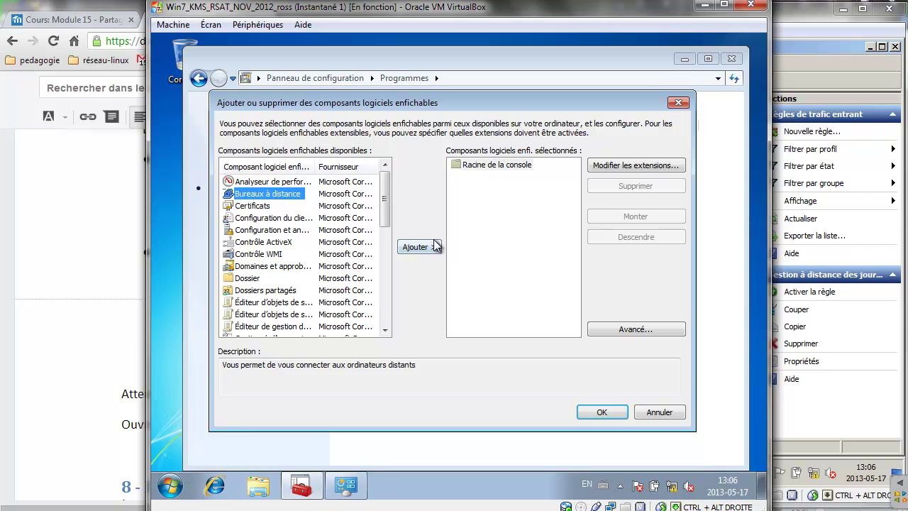
left_click(417, 247)
left_click_drag(383, 206, 384, 234)
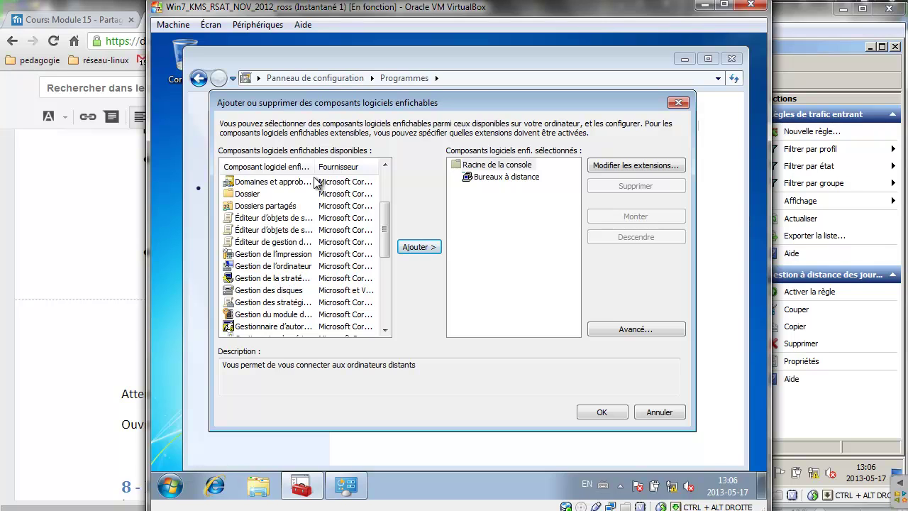
left_click_drag(317, 166, 377, 166)
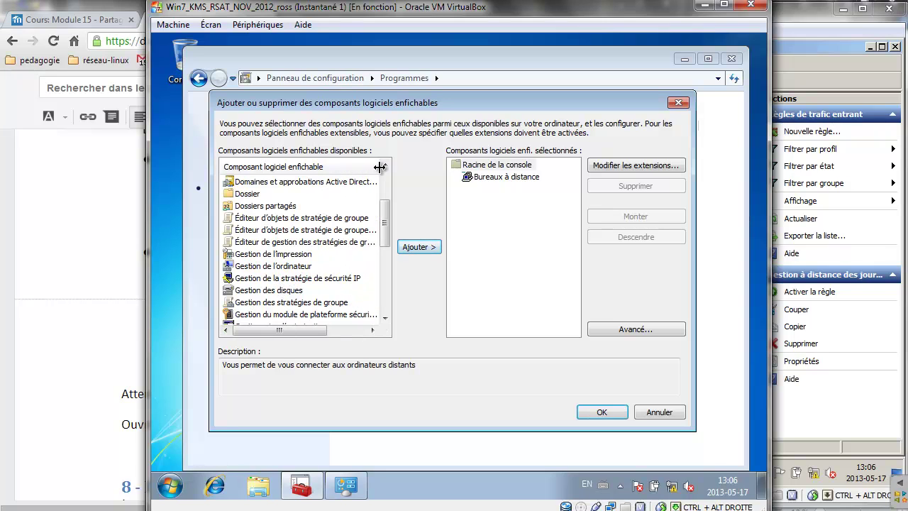
left_click(315, 305)
left_click(418, 247)
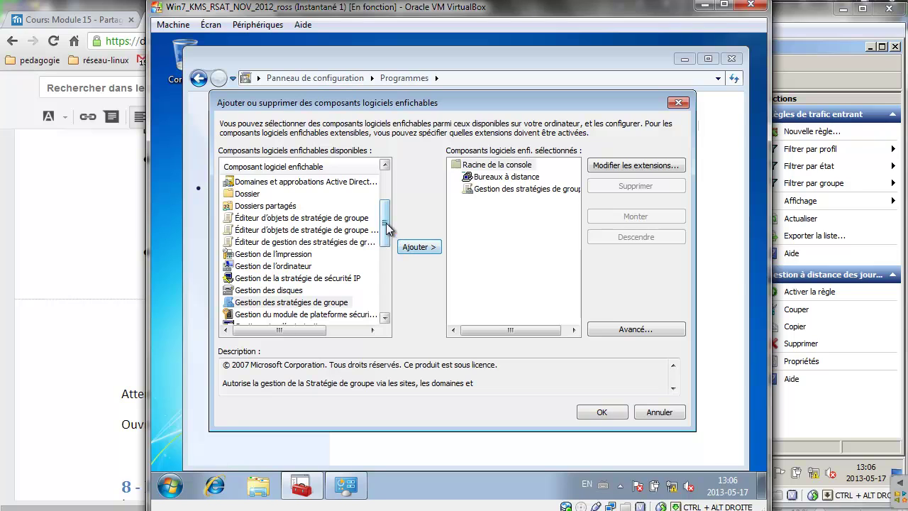
left_click_drag(387, 227, 387, 291)
left_click(336, 313)
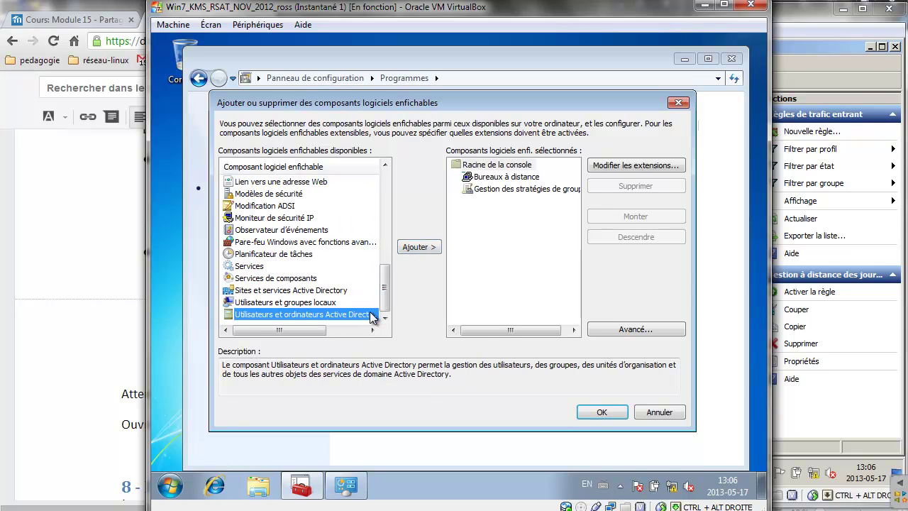
left_click(419, 247)
left_click(601, 412)
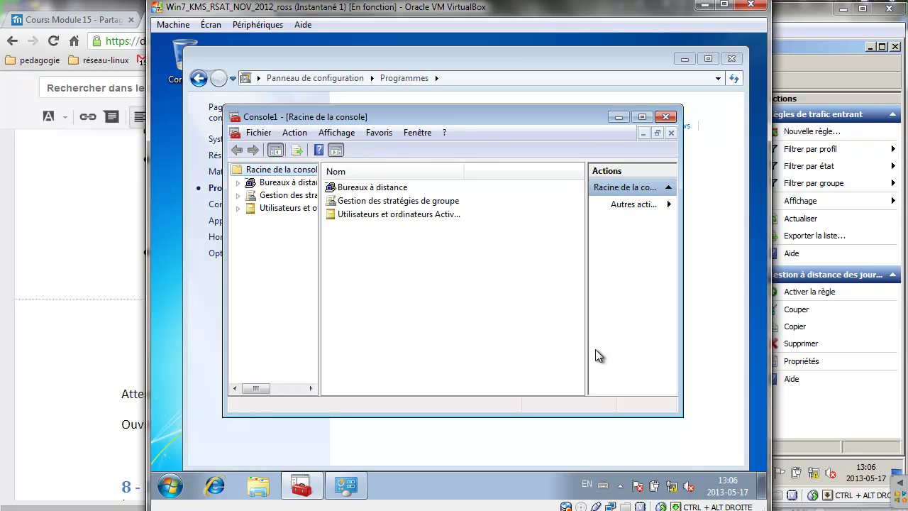
Save the console as Console1 on the desktop and maximize its window.
left_click(259, 134)
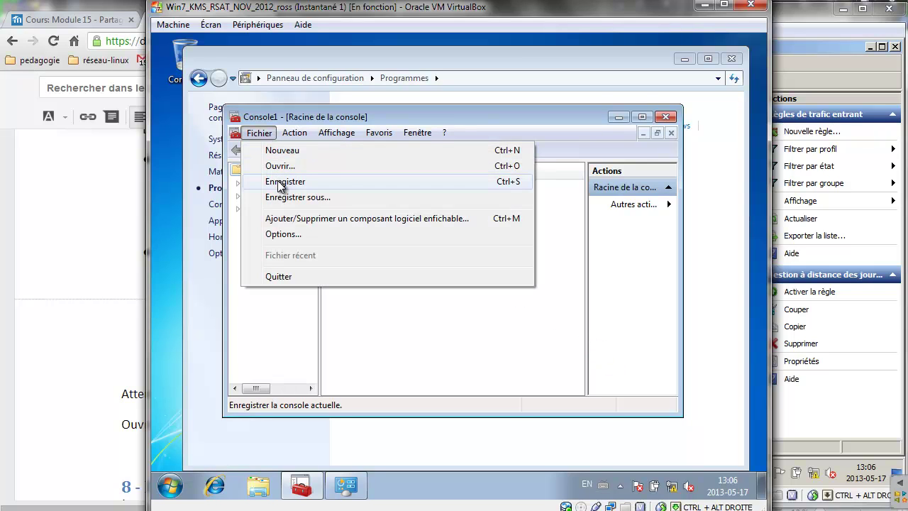
left_click(280, 181)
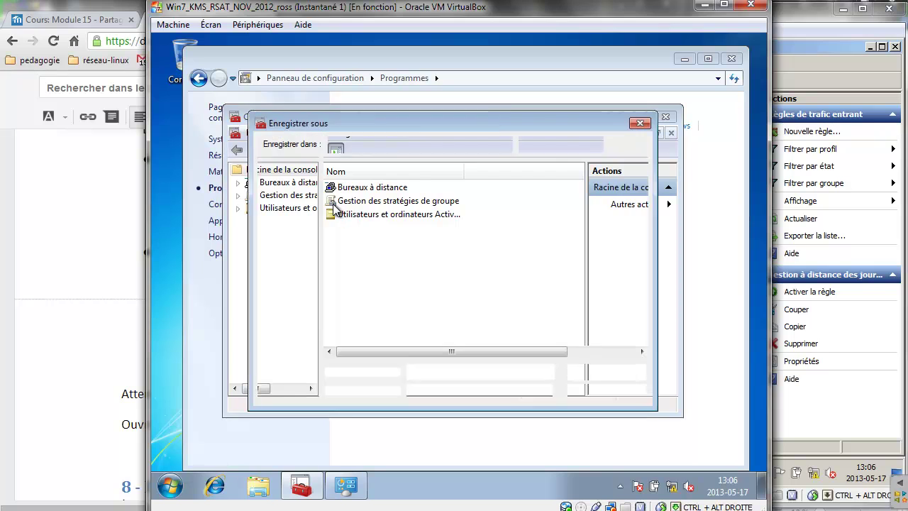
left_click(295, 233)
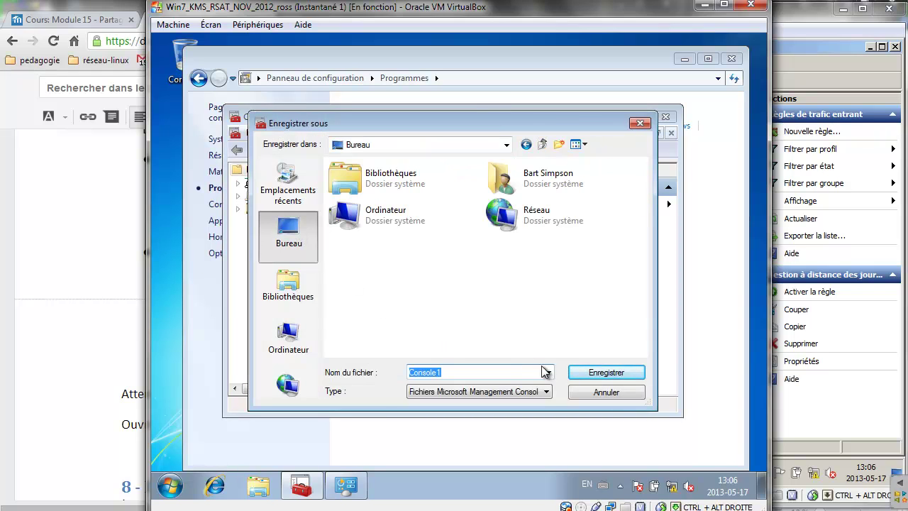
left_click(596, 374)
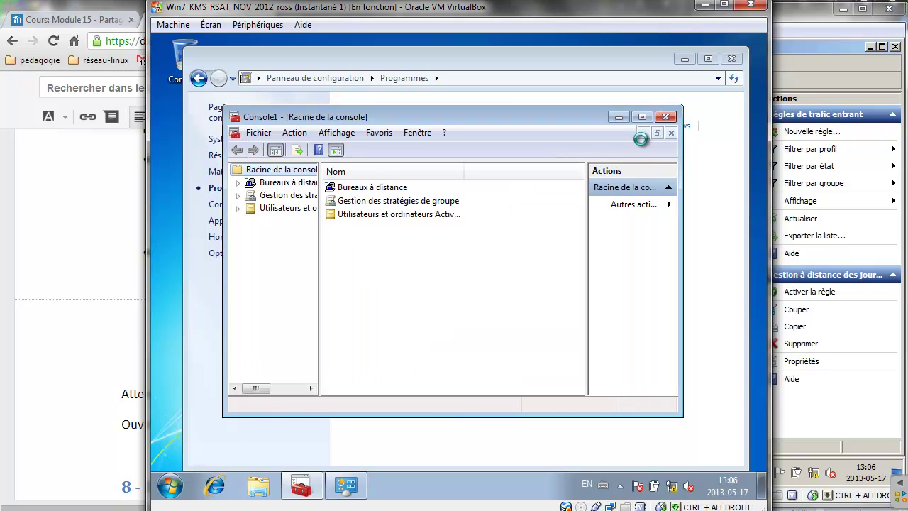
left_click(406, 510)
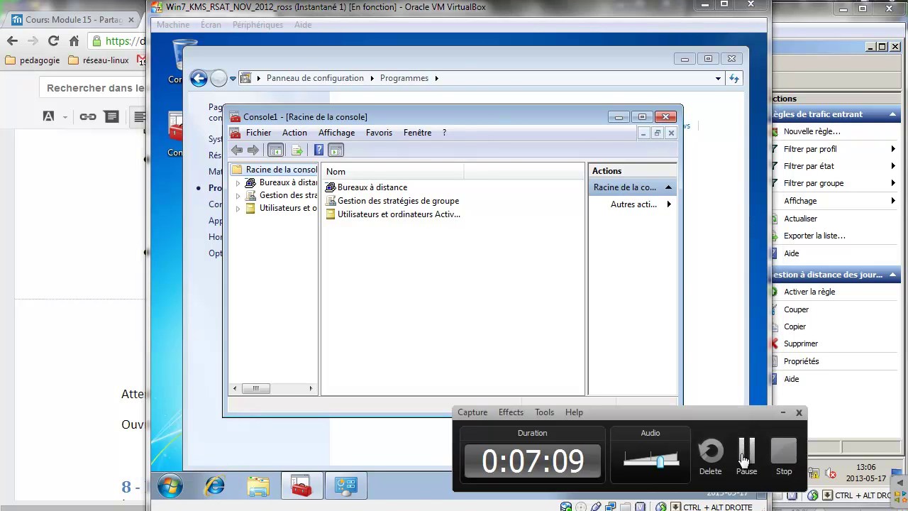
left_click(746, 454)
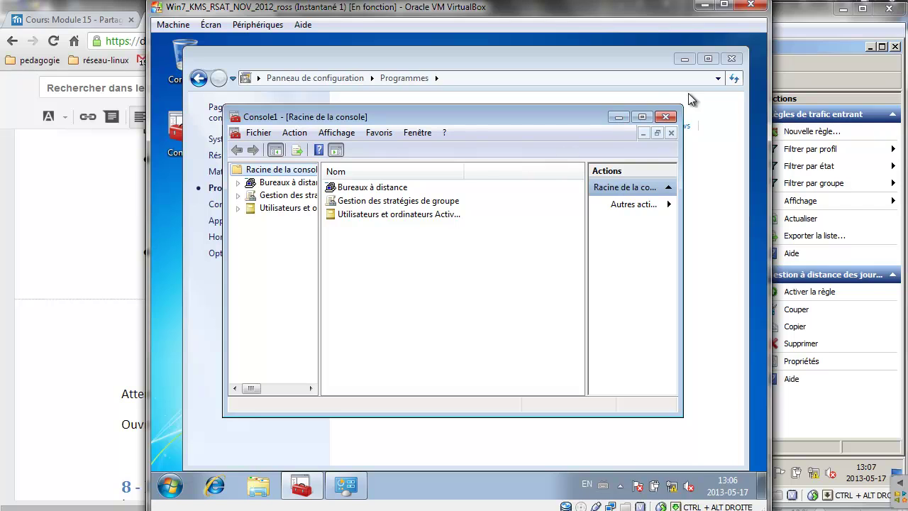
left_click(732, 58)
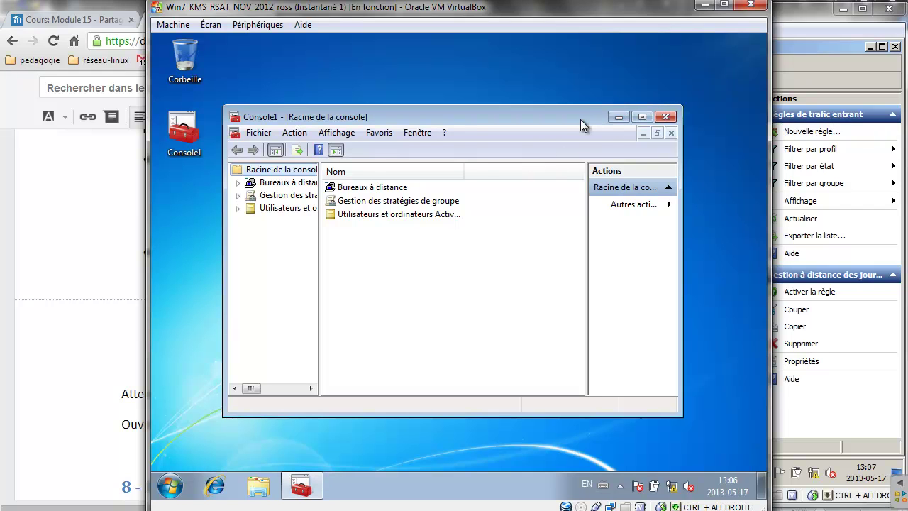
left_click_drag(581, 119, 581, 14)
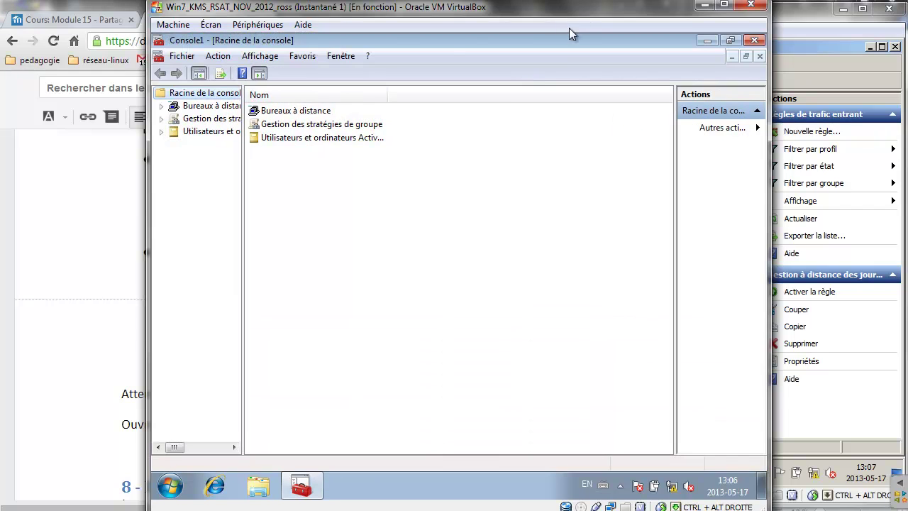
Browse springfield.local's OUs in AD Users and Computers: OU_ORDI, OU_USERS and OU_eleves.
left_click(161, 131)
left_click_drag(244, 138, 314, 138)
left_click(175, 157)
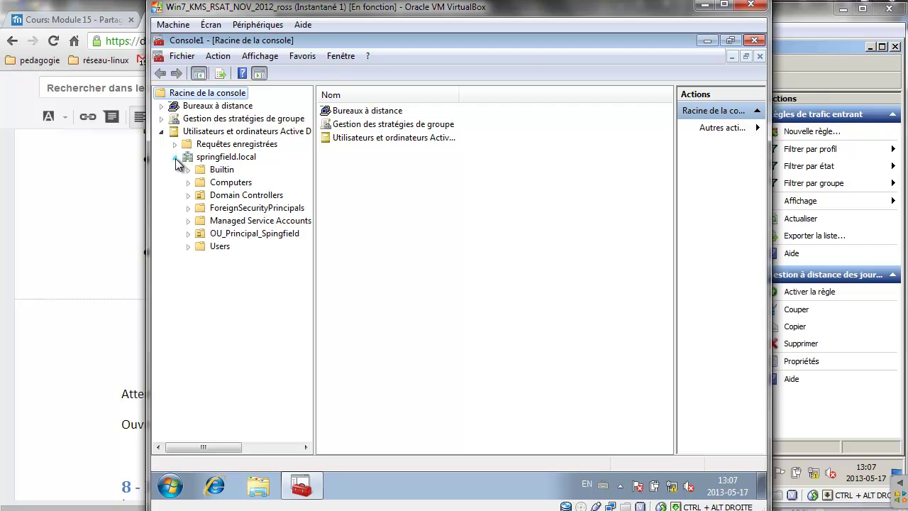
left_click(188, 234)
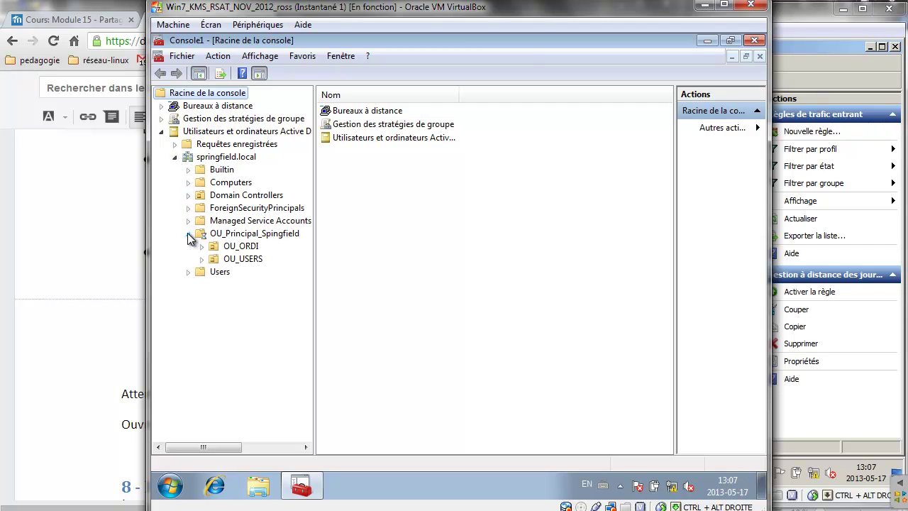
left_click(237, 248)
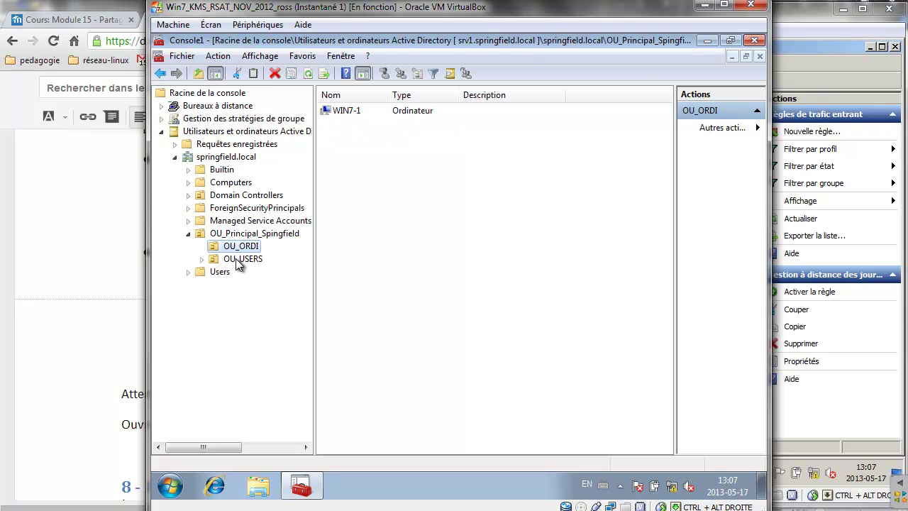
left_click(237, 259)
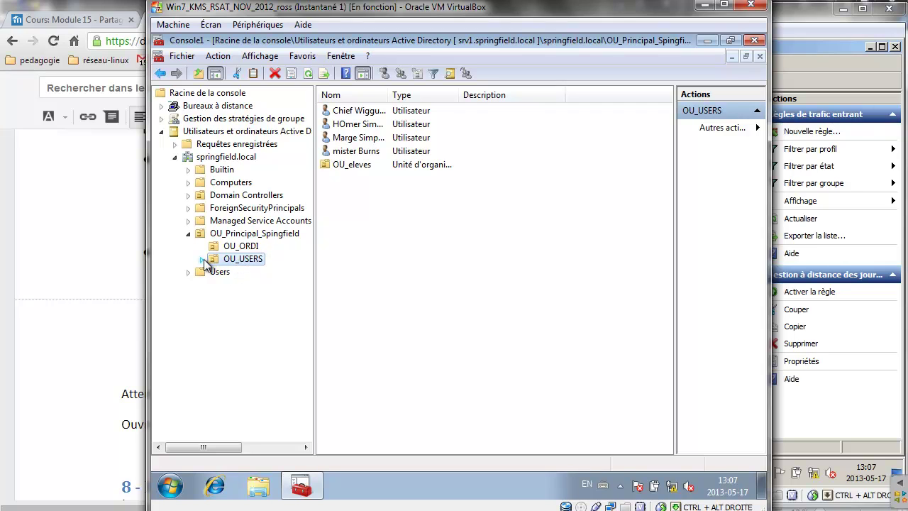
left_click(203, 259)
left_click(243, 271)
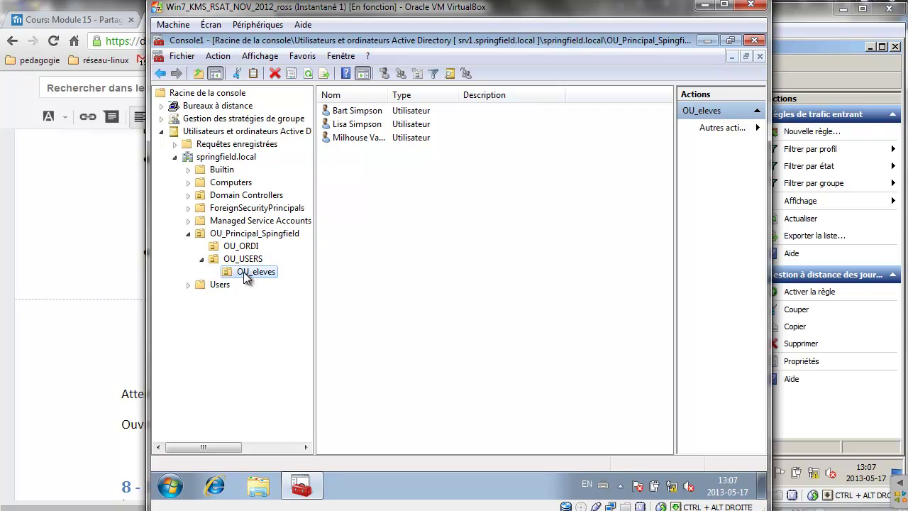
List the Group Policy Objects of springfield.local under Group Policy Management.
left_click(163, 119)
left_click(173, 131)
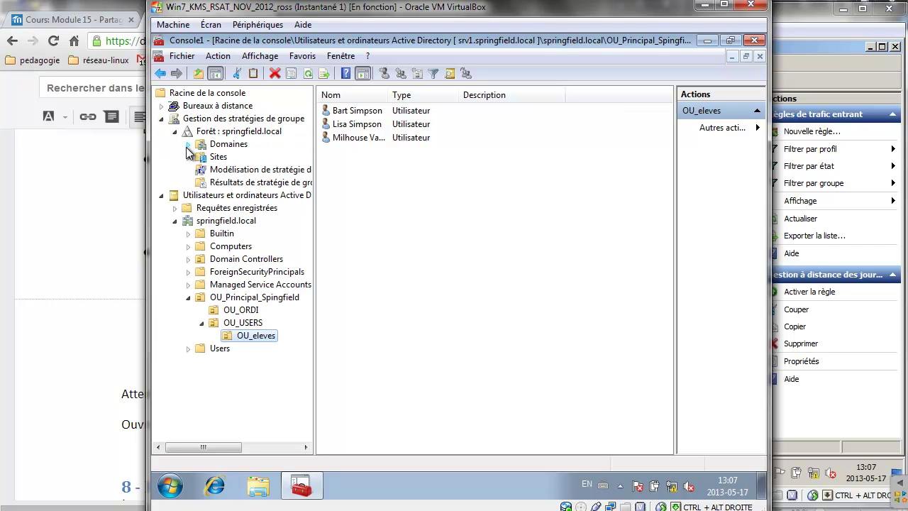
left_click(188, 145)
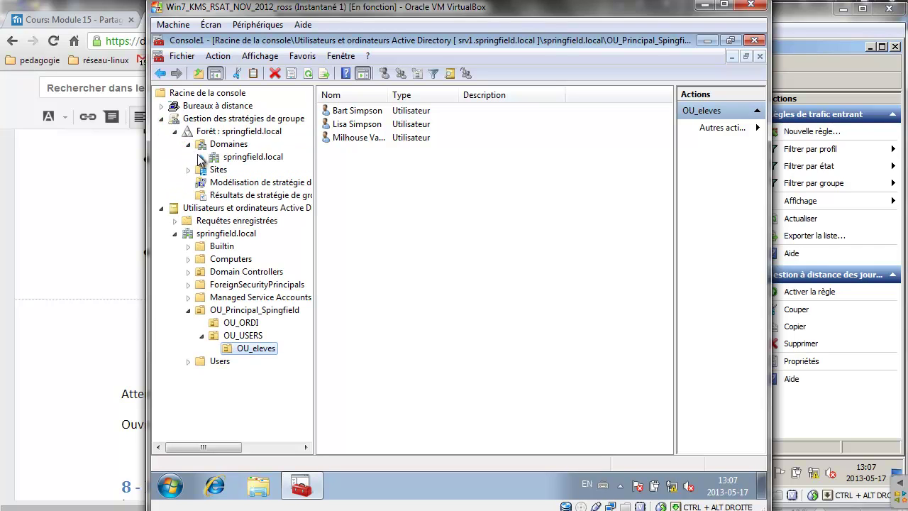
left_click(202, 157)
left_click(229, 208)
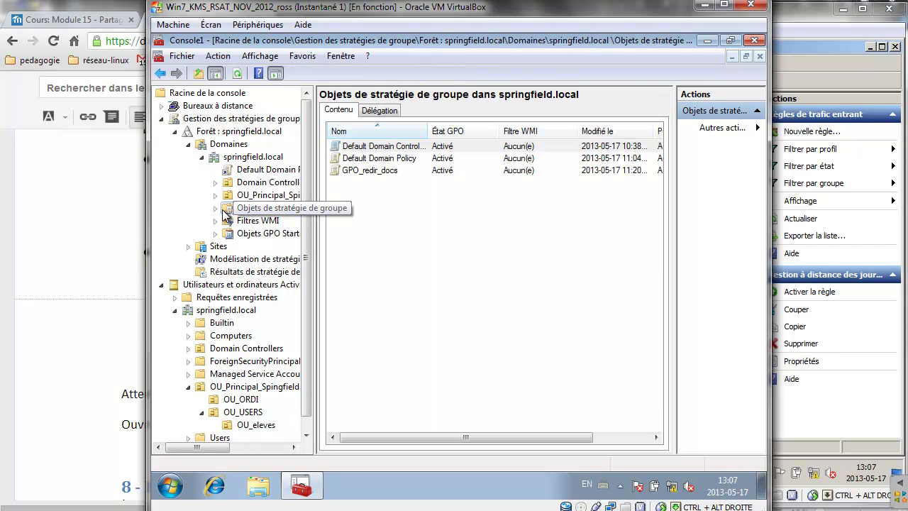
Select the GPO_redir_docs link under OU_Principal_Spingfield > OU_USERS > OU_eleves.
left_click(216, 195)
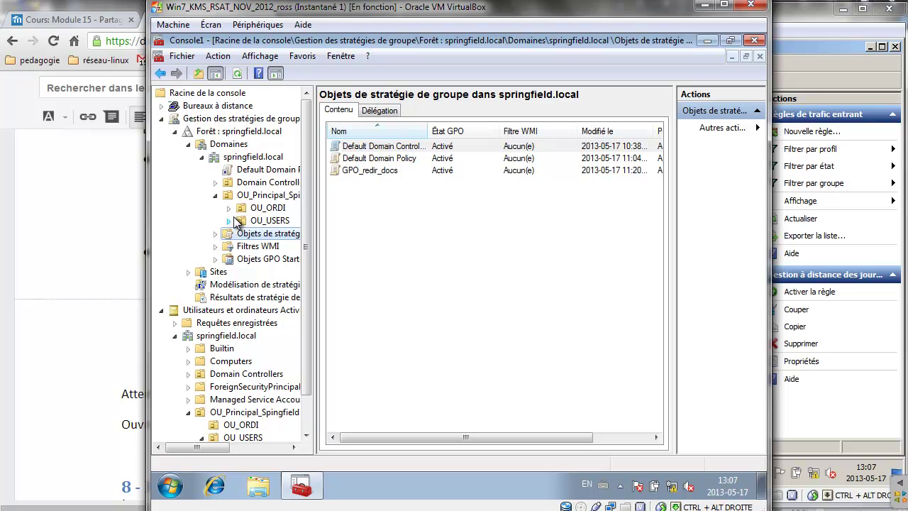
left_click(229, 220)
left_click(243, 234)
left_click(270, 246)
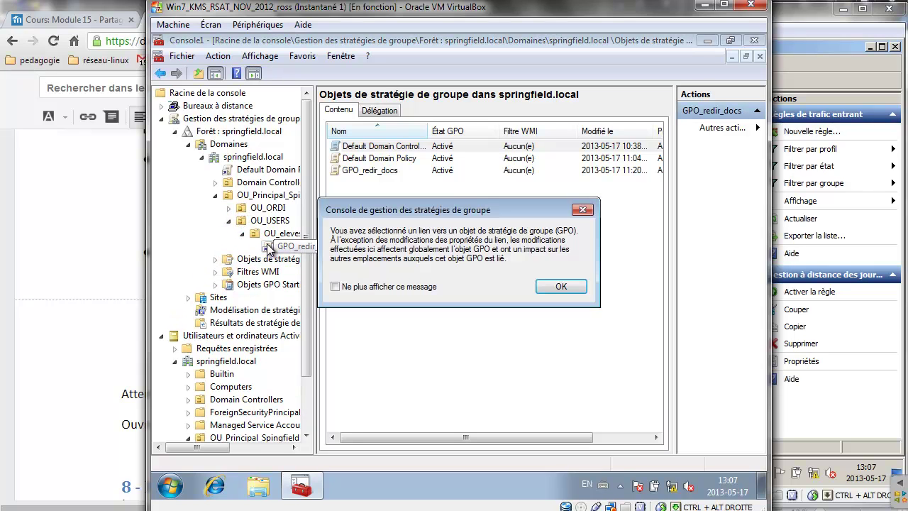
left_click(567, 286)
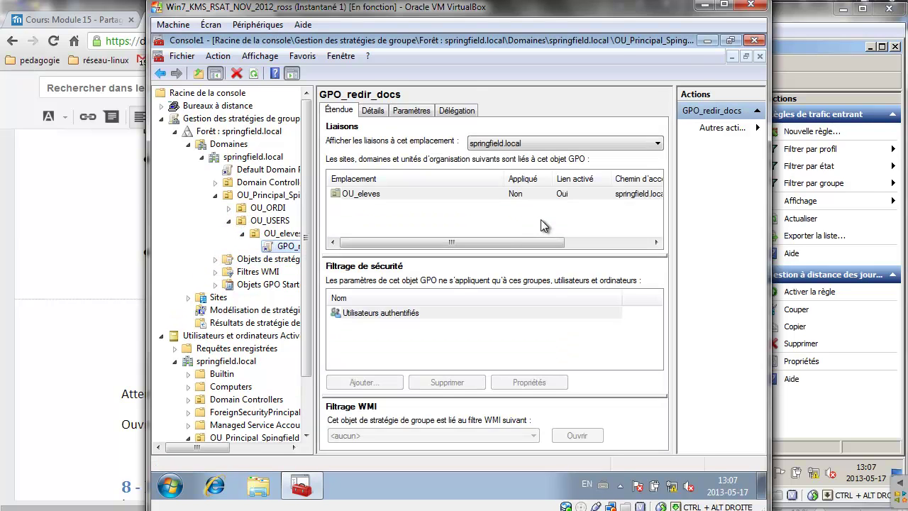
Review the GPO_redir_docs settings report, expanding Redirection de dossiers and Bureau.
left_click(419, 111)
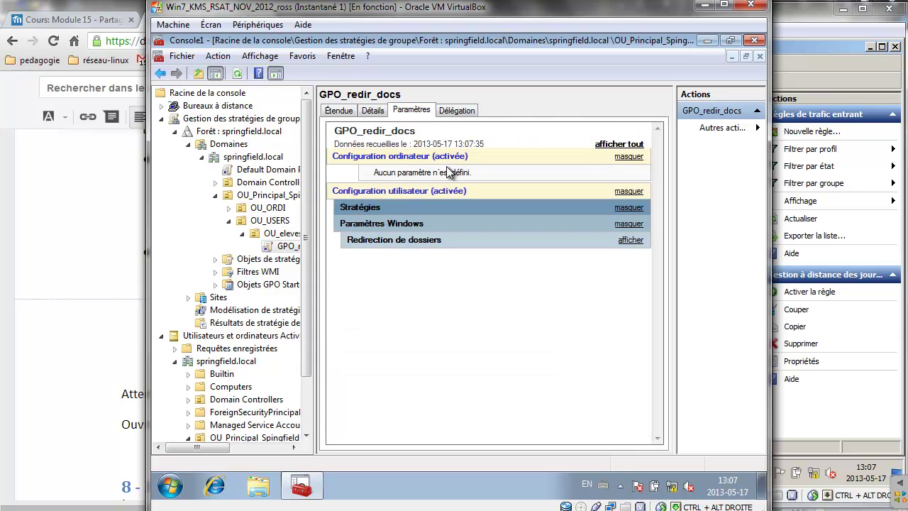
left_click(418, 241)
left_click(418, 257)
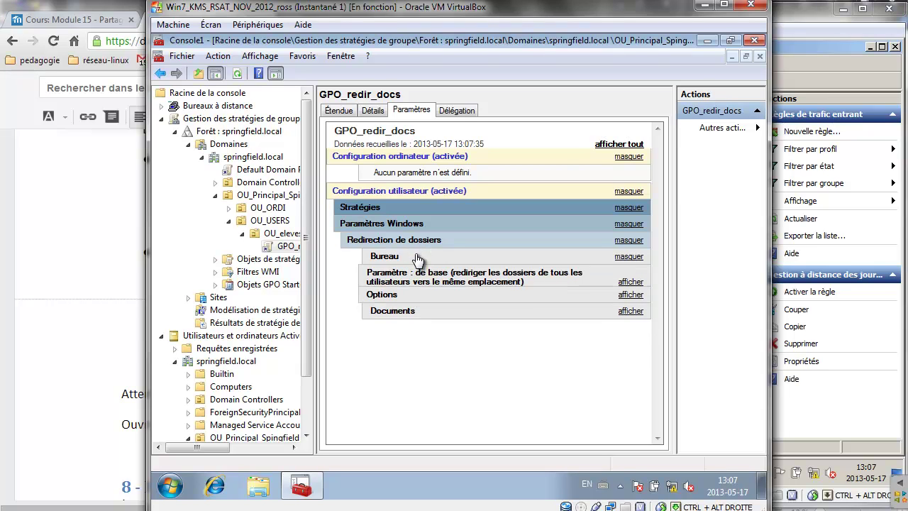
Collapse the springfield.local branch and return to the Google Docs instructions.
right_click(293, 254)
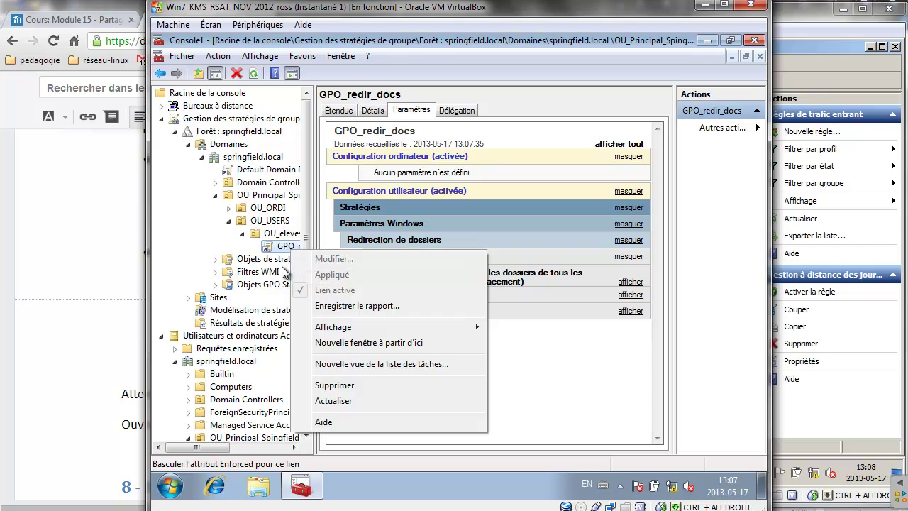
left_click(203, 159)
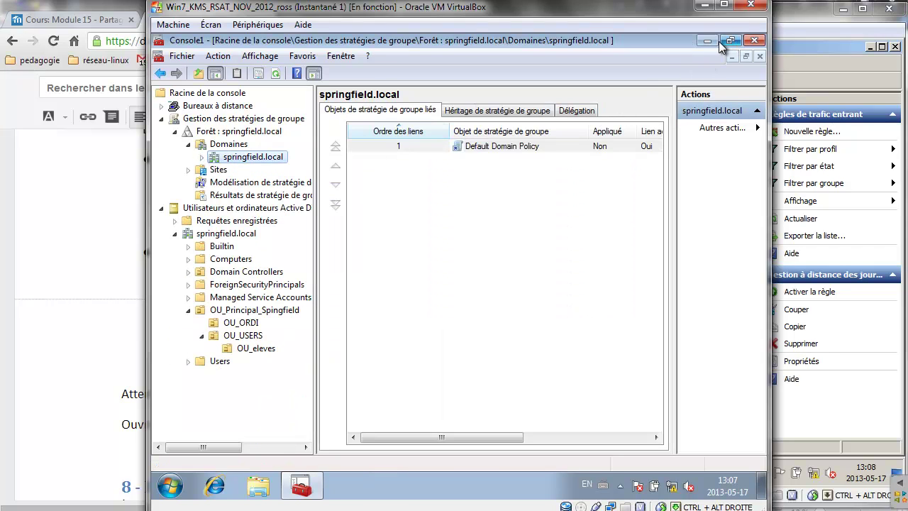
left_click(8, 210)
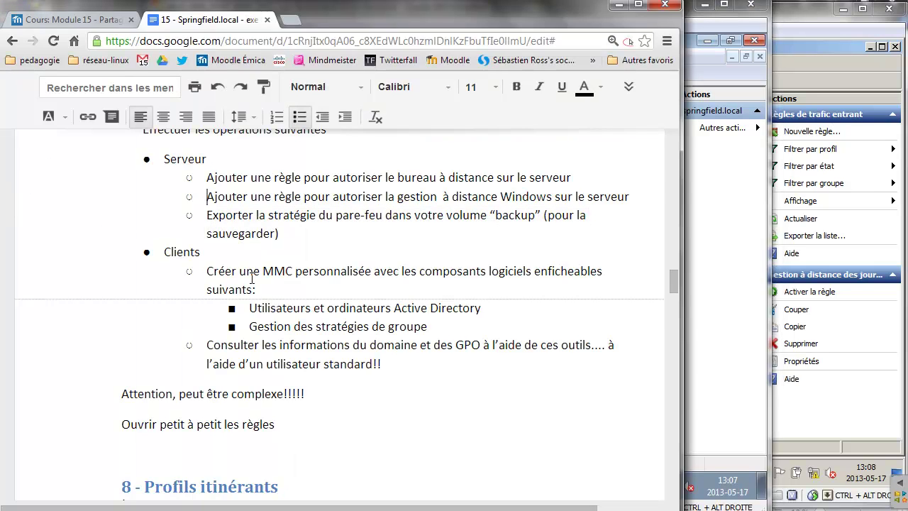
Scroll the instructions to section 8 - Profils itinérants and highlight 'client7-2'.
left_click_drag(409, 367, 186, 257)
scroll(383, 319, "down", 2)
scroll(383, 319, "down", 2)
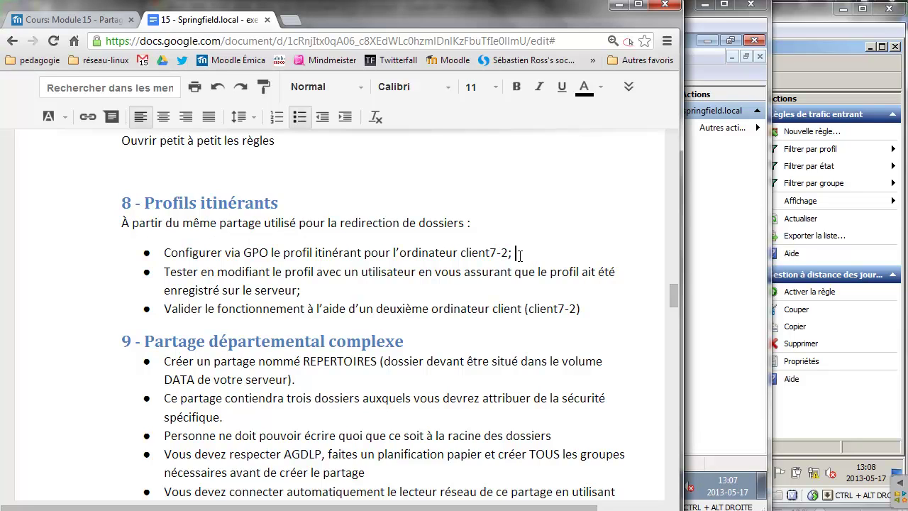
left_click_drag(519, 254, 462, 253)
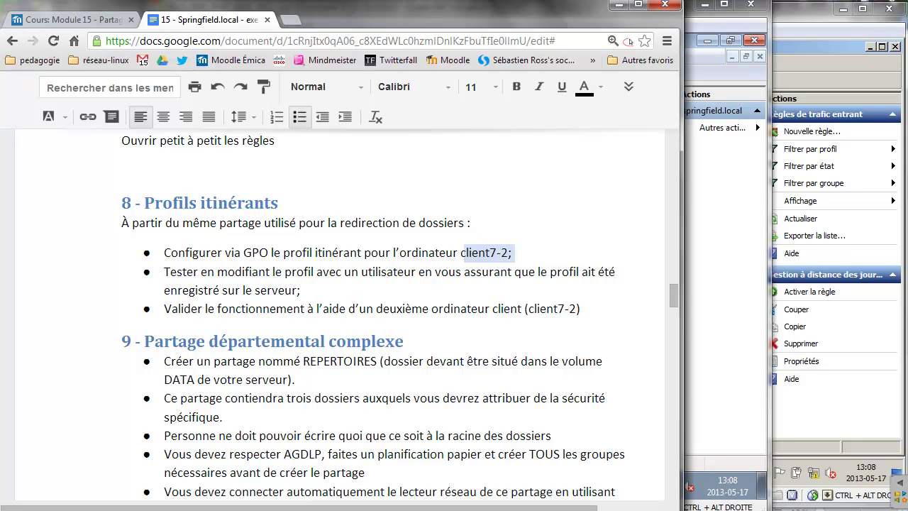
mouse_move(292, 507)
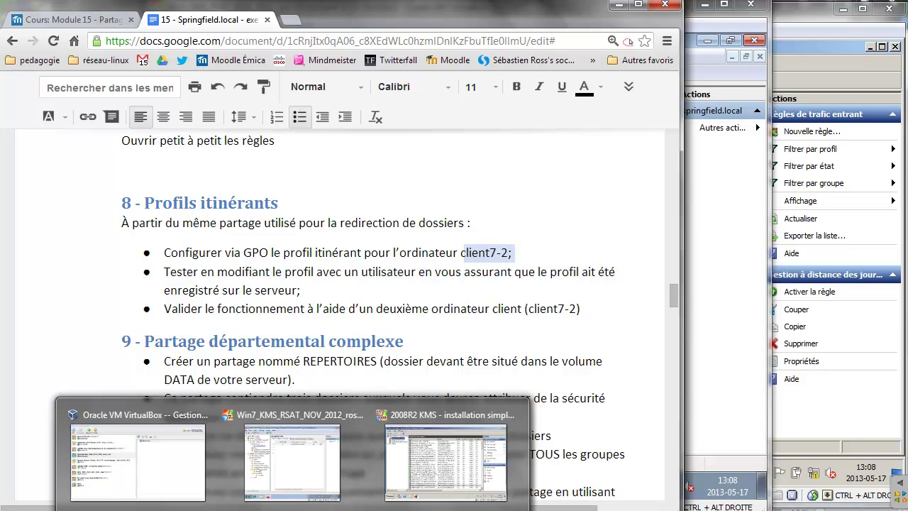
On the 2008R2 server, close the firewall console and launch the Super MMC console.
left_click(434, 453)
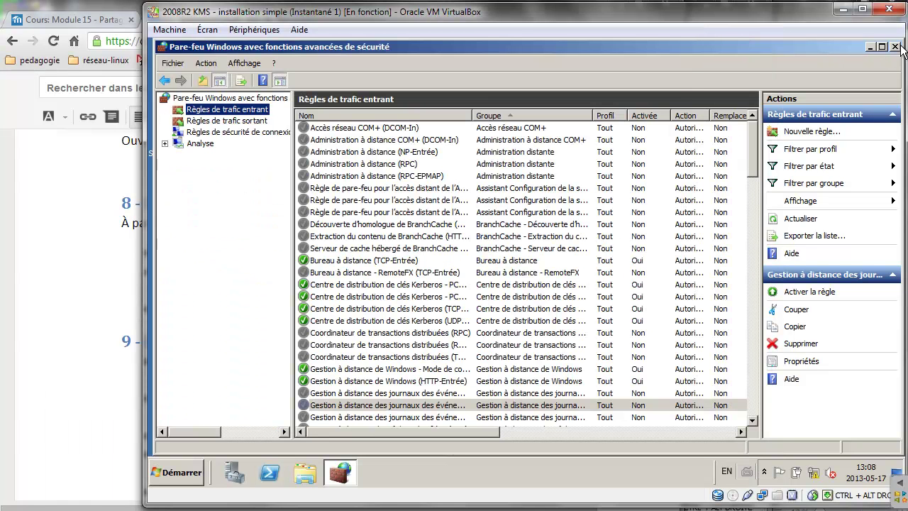
left_click(896, 47)
left_click(166, 141)
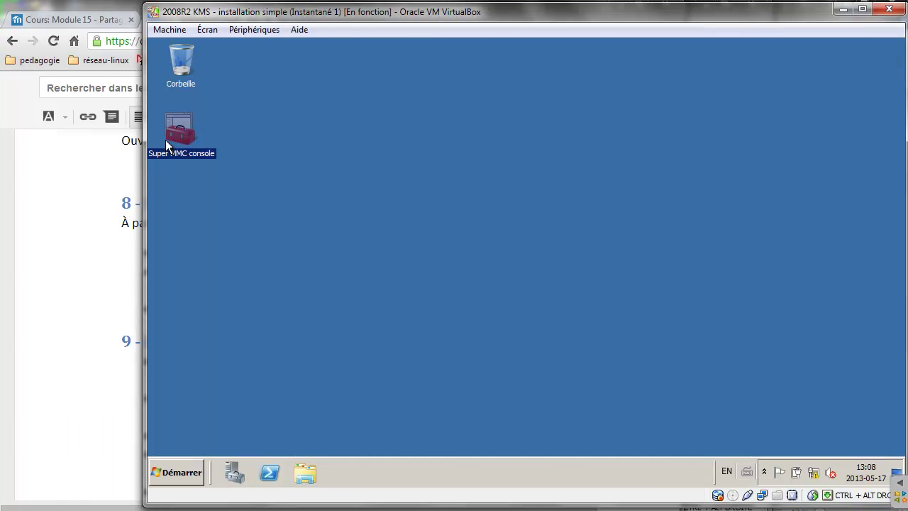
left_click(369, 176)
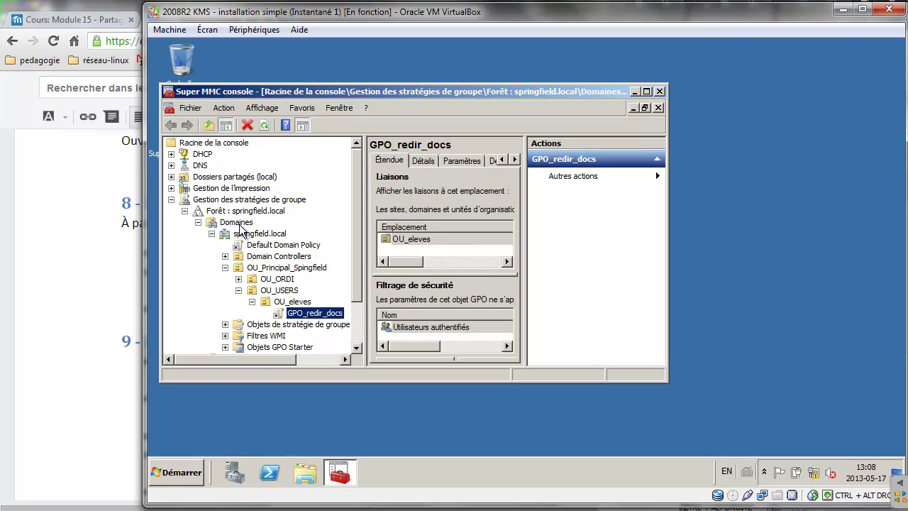
Show OU_ORDI's contents in Active Directory Users and Computers, including computer WIN7-1.
left_click(273, 281)
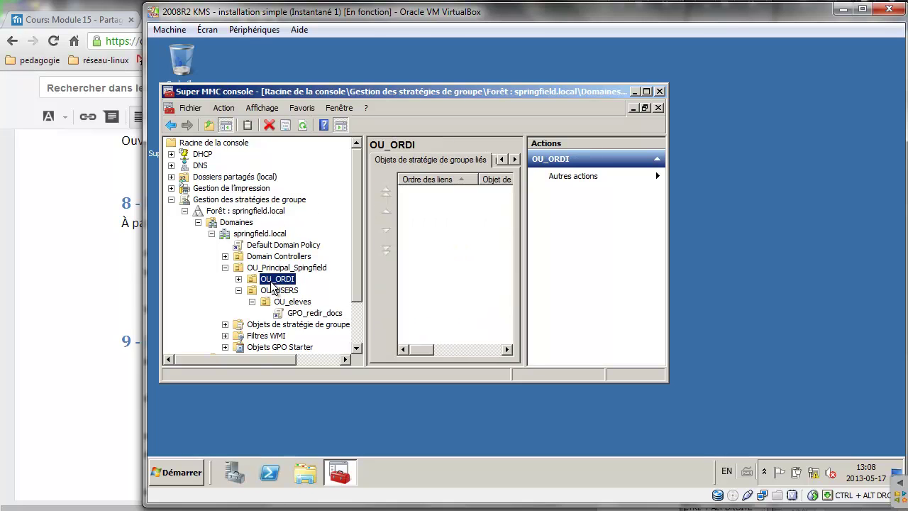
left_click(171, 199)
left_click(171, 211)
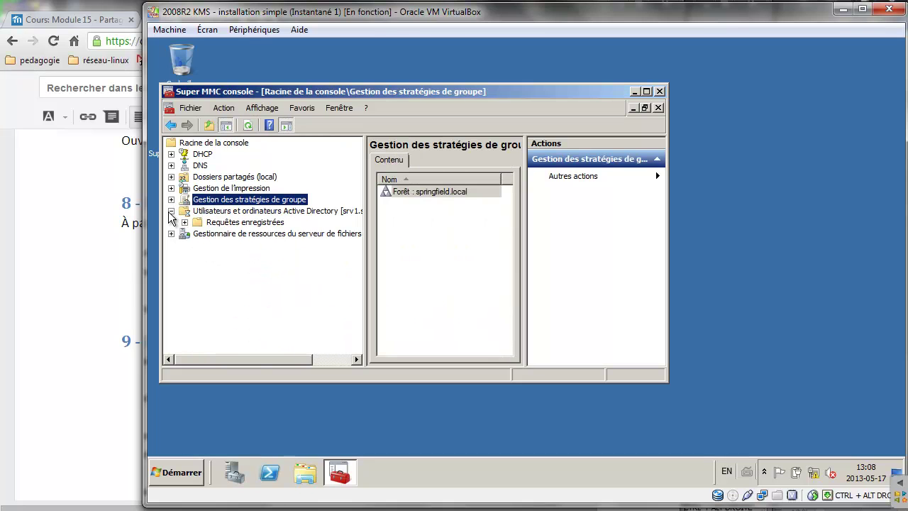
left_click(185, 234)
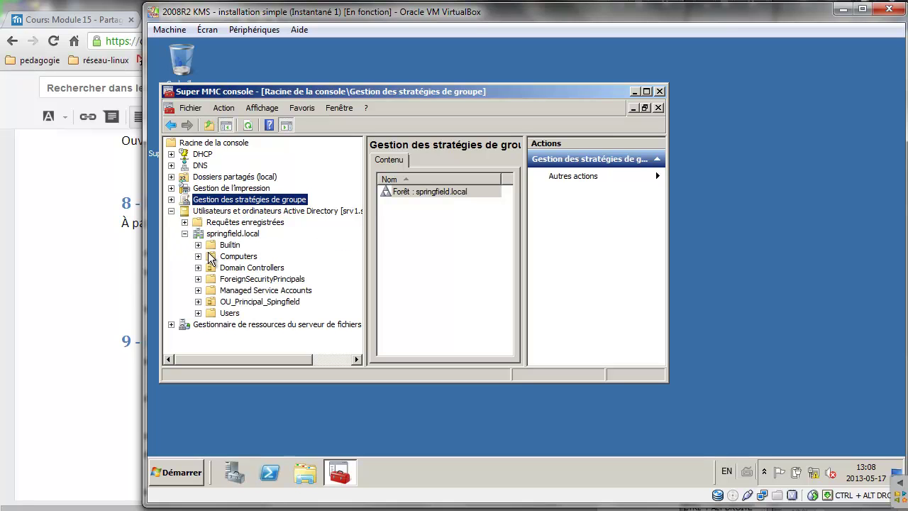
left_click(198, 302)
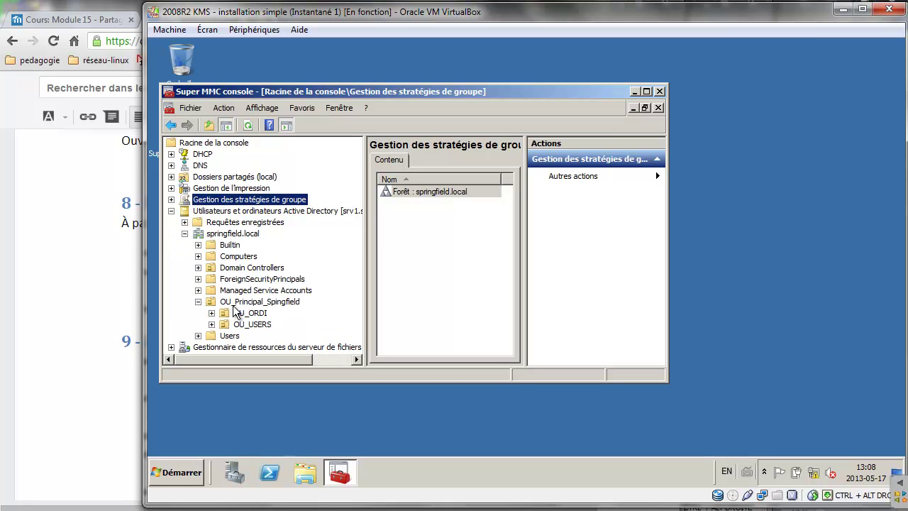
left_click(245, 313)
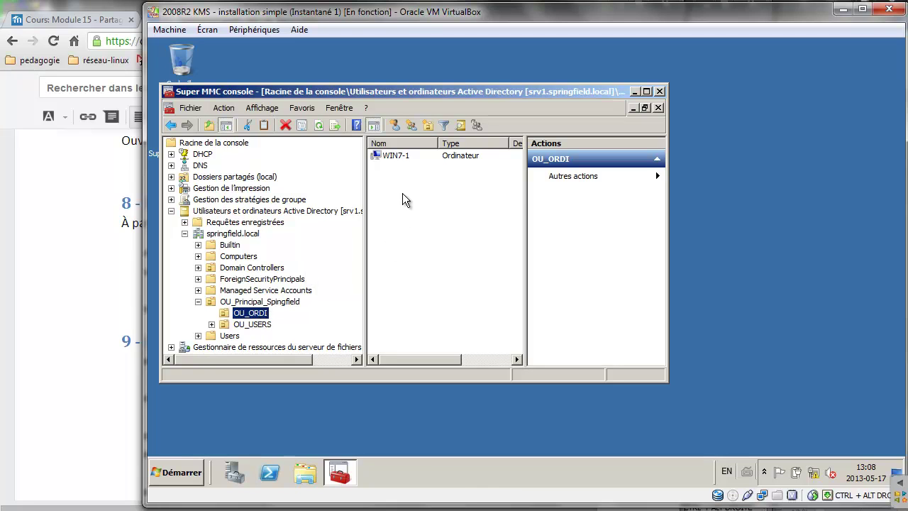
left_click(395, 157)
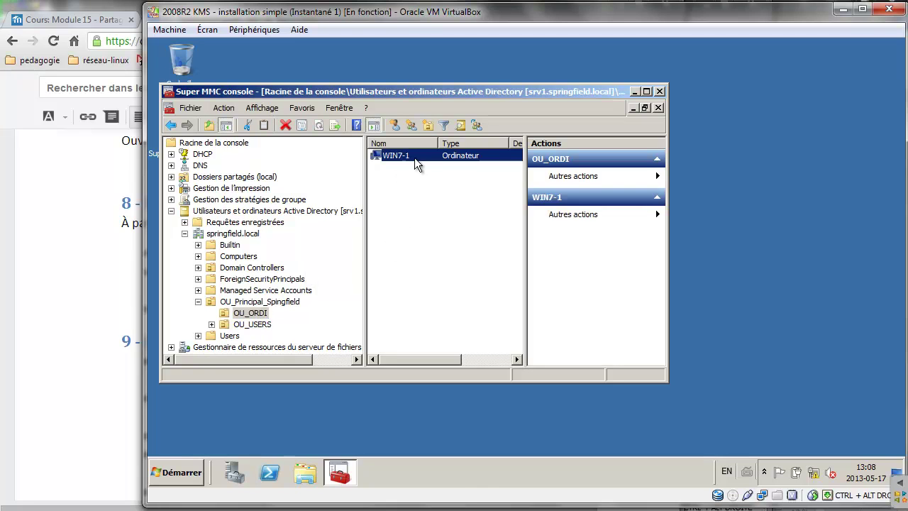
left_click(251, 313)
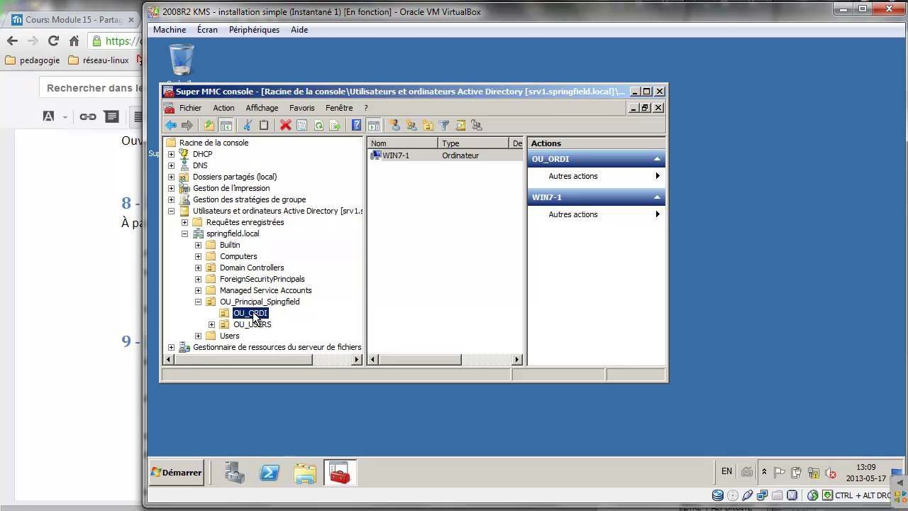
left_click(305, 473)
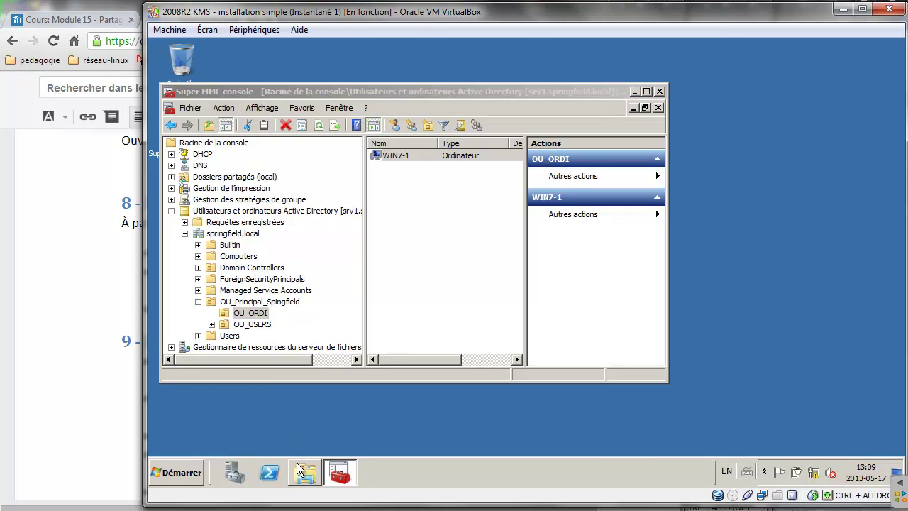
Open DATA (D:)\Partages\Redirections in Explorer and move the window aside.
left_click(312, 290)
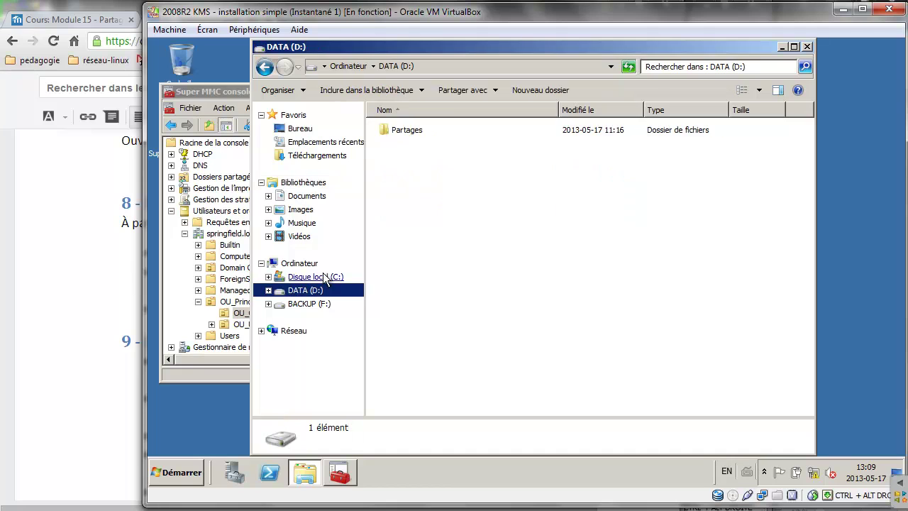
double_click(411, 130)
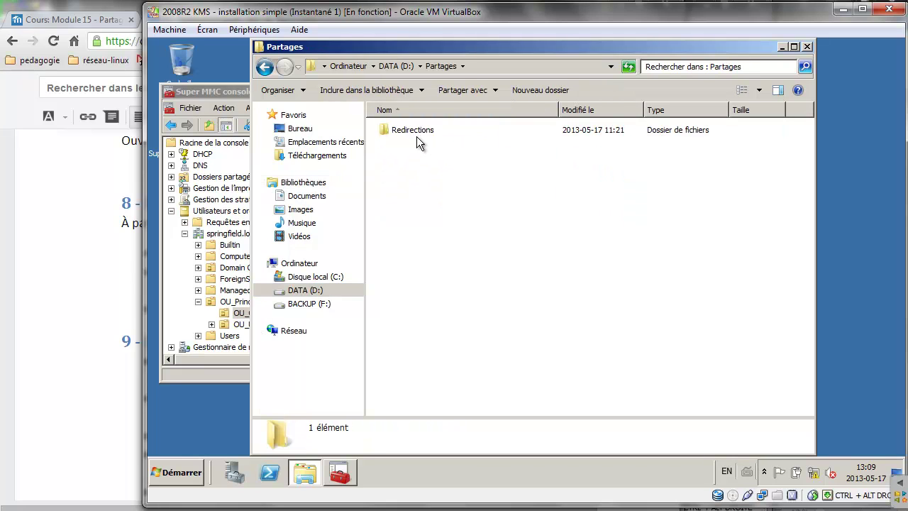
left_click(416, 136)
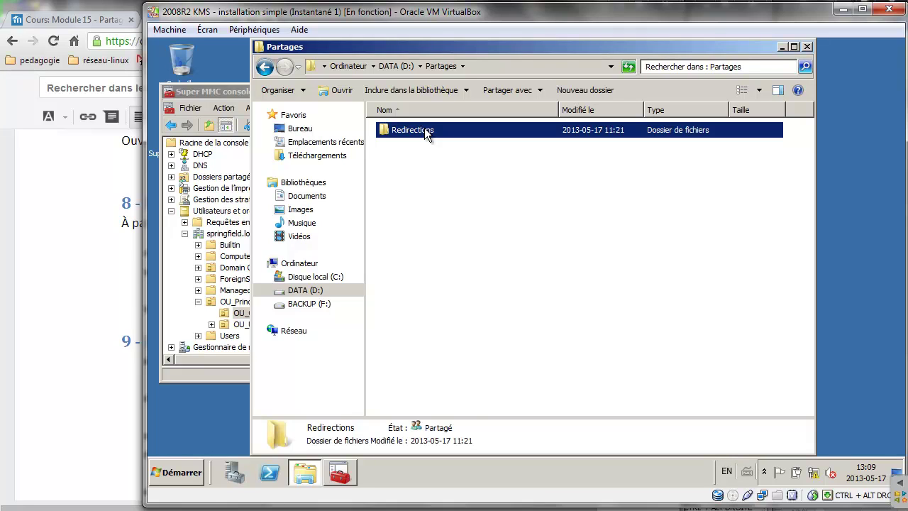
double_click(424, 129)
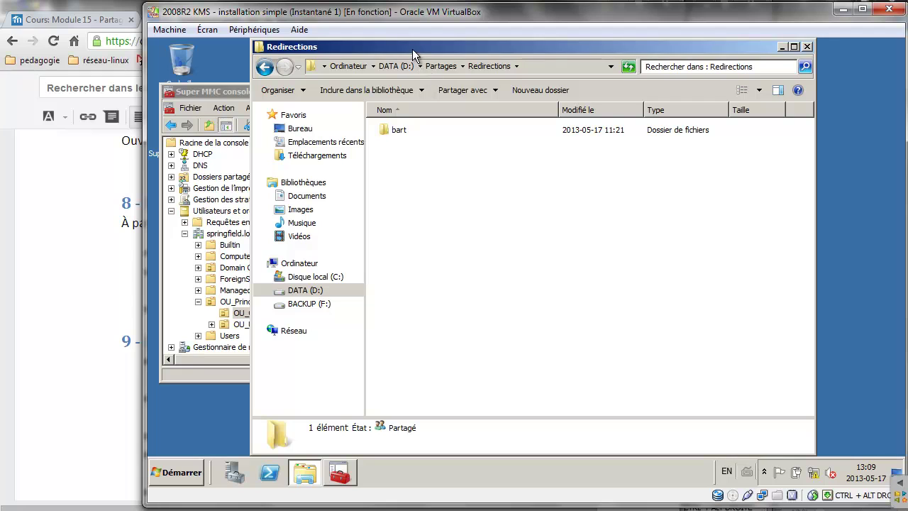
left_click_drag(412, 49, 645, 48)
left_click(332, 90)
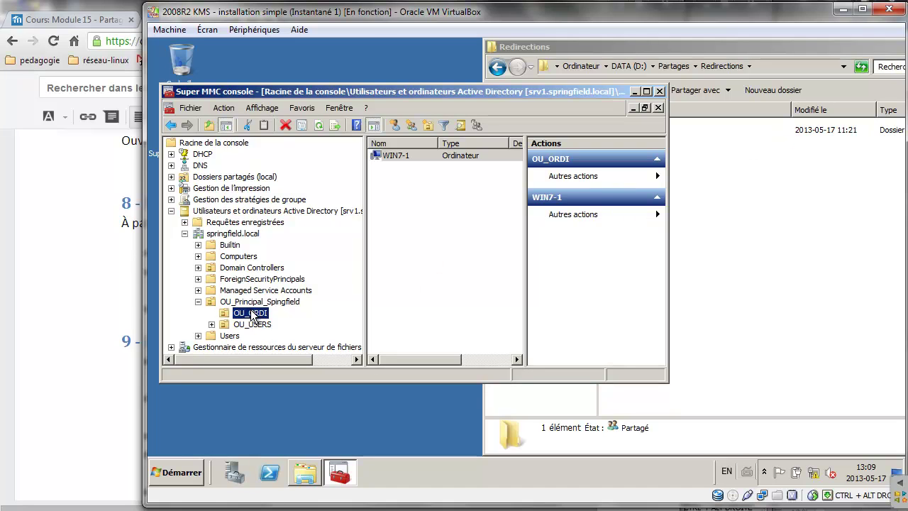
Navigate Group Policy Management to OU_ORDI under springfield.local > OU_Principal_Spingfield.
left_click(171, 211)
left_click(171, 200)
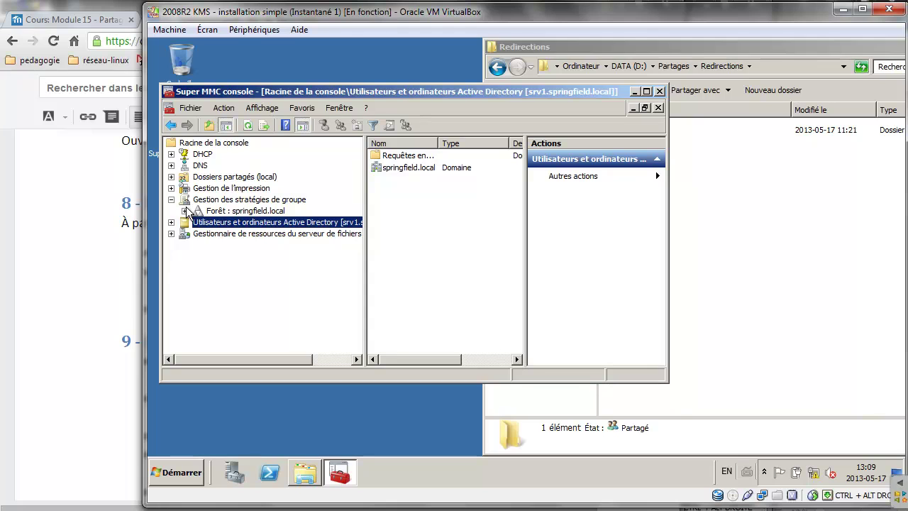
left_click(185, 211)
left_click(198, 222)
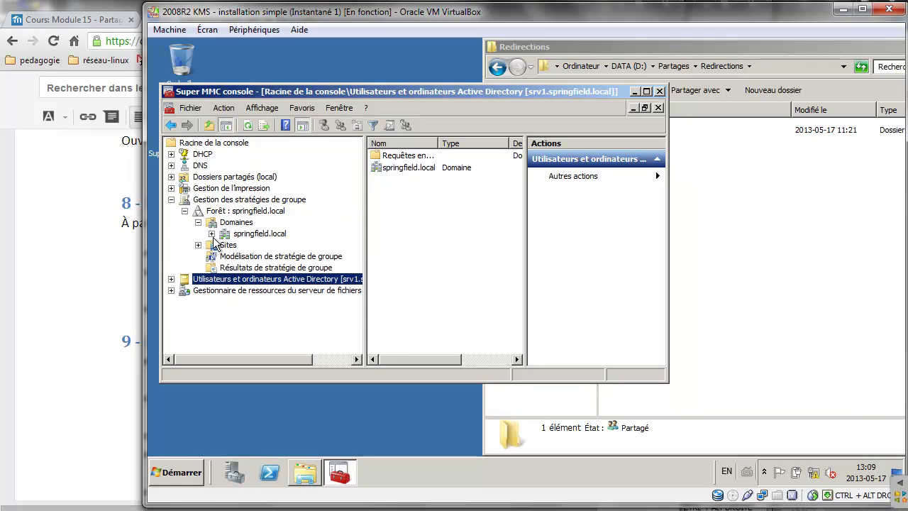
left_click(211, 234)
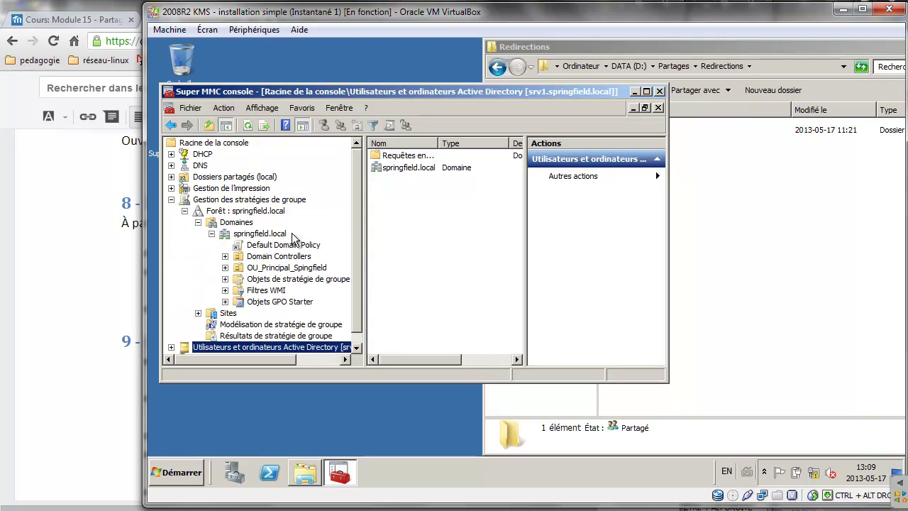
left_click(225, 268)
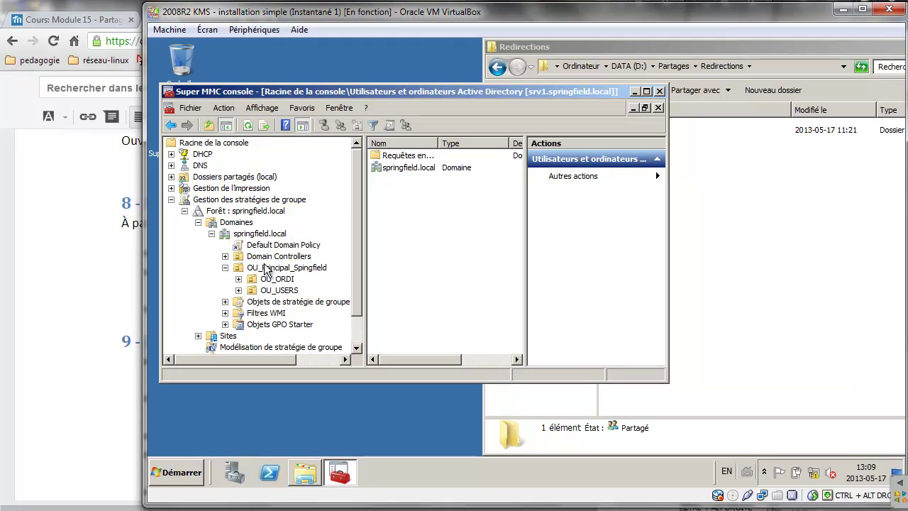
left_click(280, 281)
Create a GPO named GPO_Profil_itinérant linked to OU_ORDI.
right_click(280, 281)
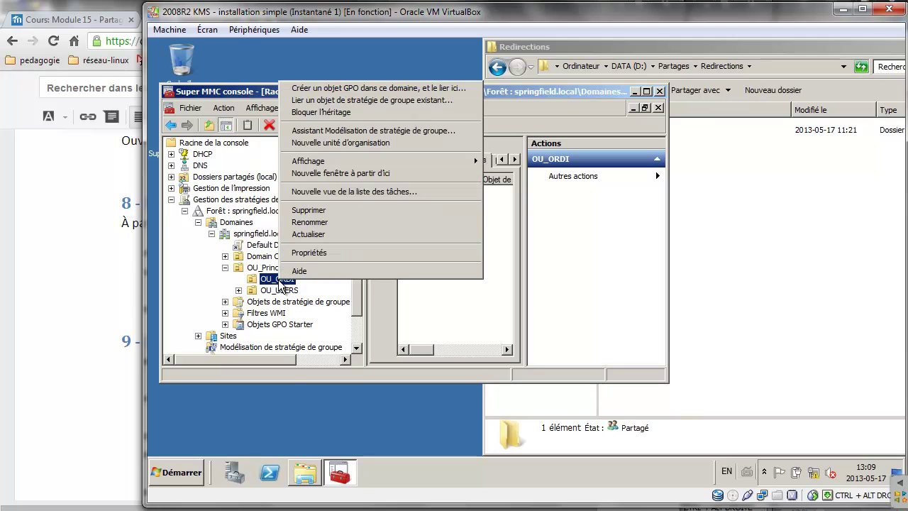
left_click(367, 86)
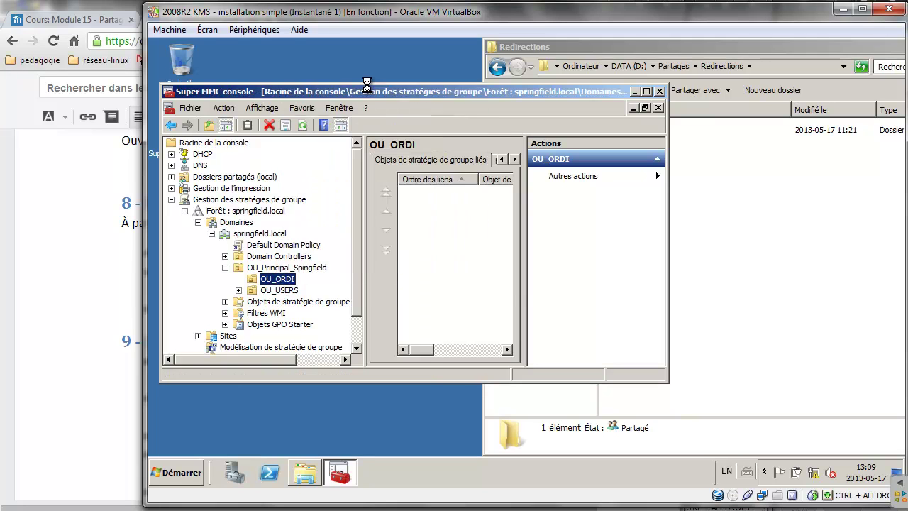
type("GPO_")
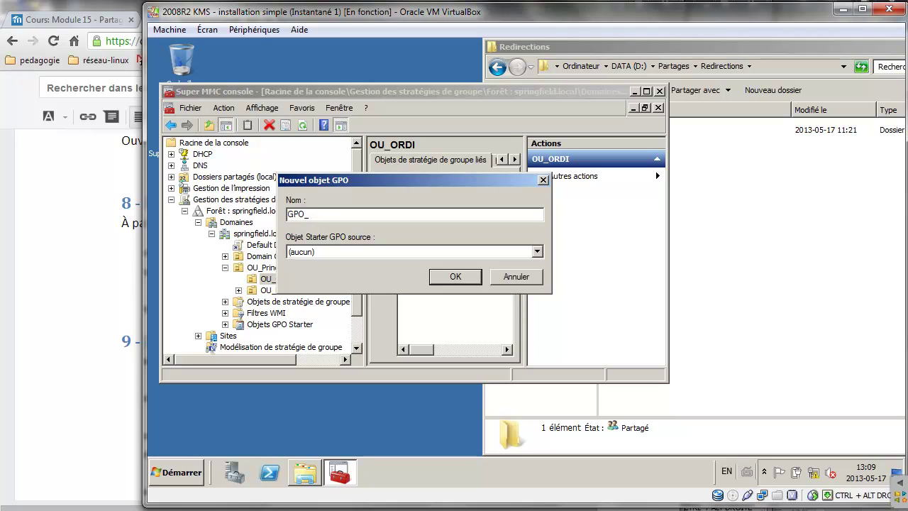
type("Profil_itinirénant")
key("BackSpace")
key("BackSpace")
type("nt")
left_click(450, 278)
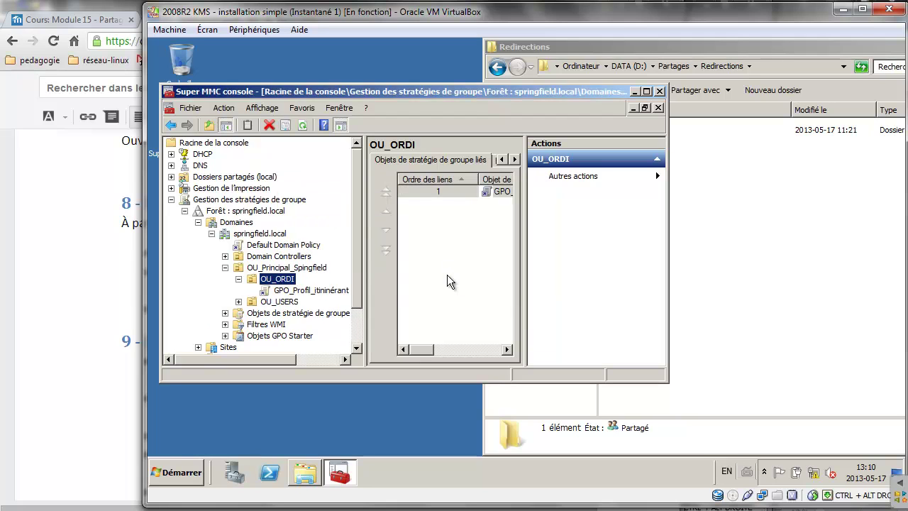
left_click(323, 291)
Edit GPO_Profil_itinérant and expand Configuration ordinateur > Stratégies > Modèles d'administration.
right_click(320, 292)
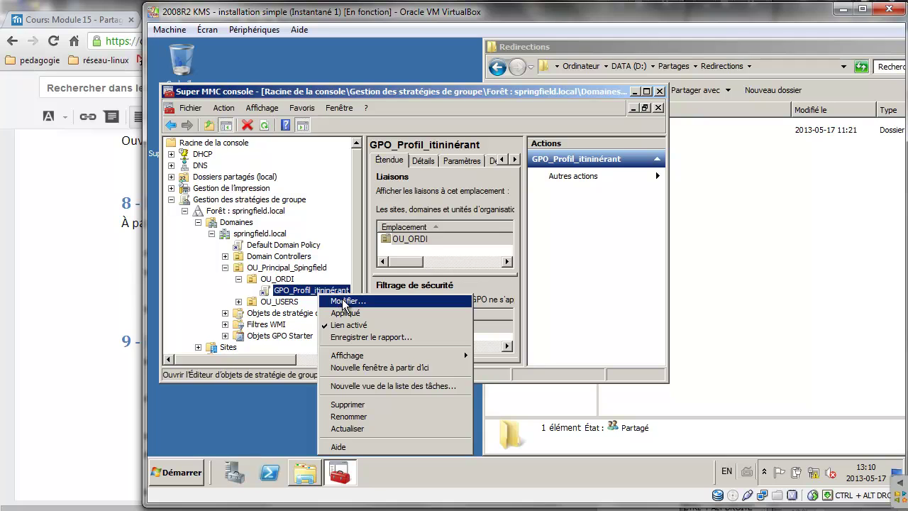
left_click(346, 302)
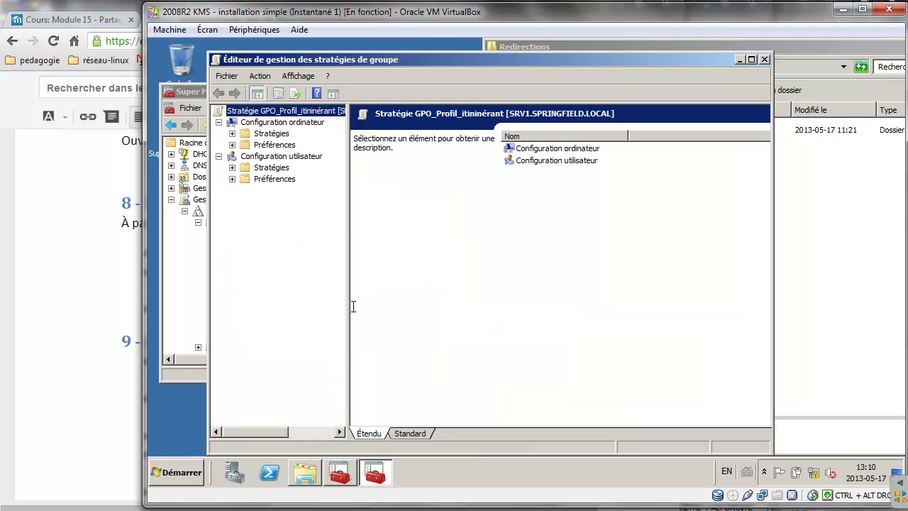
left_click(232, 133)
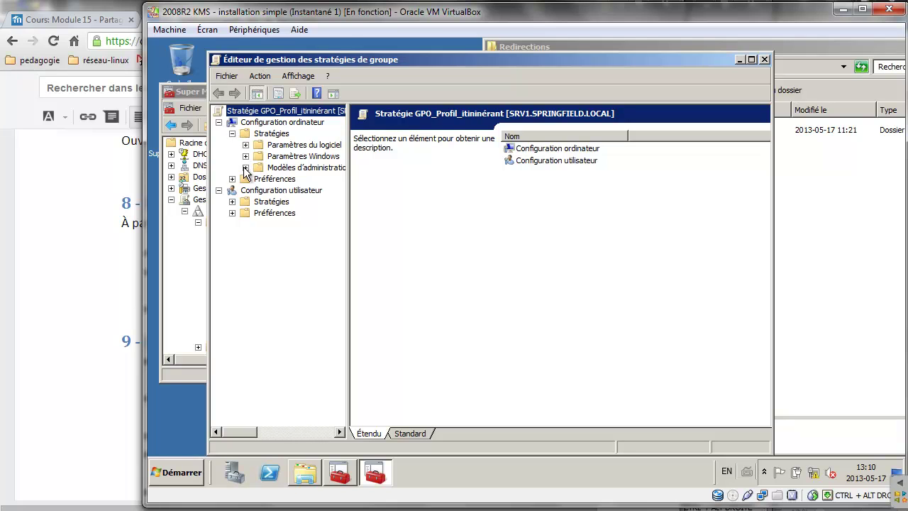
left_click(283, 123)
left_click(277, 133)
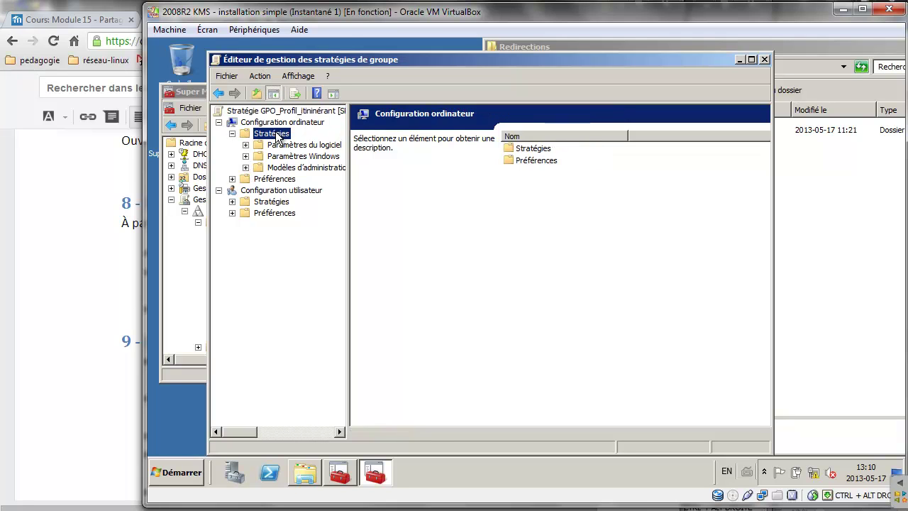
left_click(246, 167)
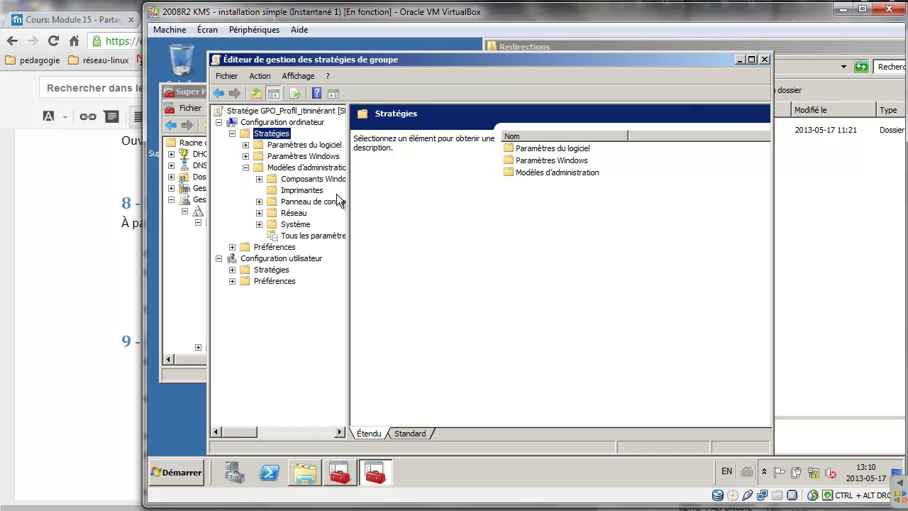
left_click_drag(347, 194, 430, 188)
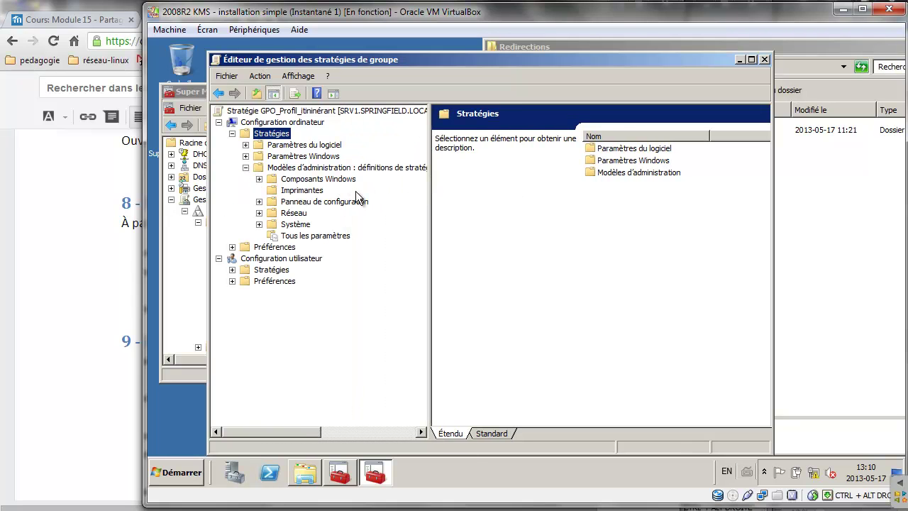
Show the Système > Profil des utilisateurs settings sorted by name.
left_click(259, 179)
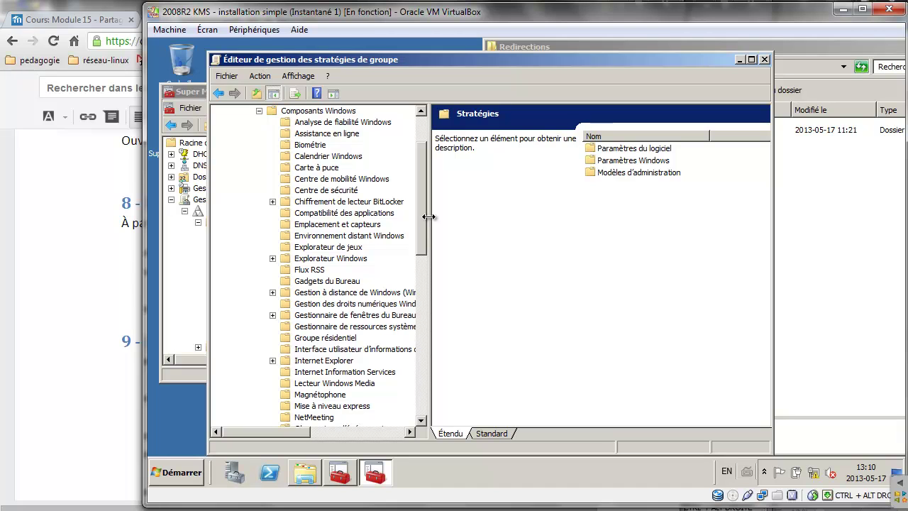
left_click_drag(431, 215, 465, 216)
left_click_drag(464, 215, 462, 220)
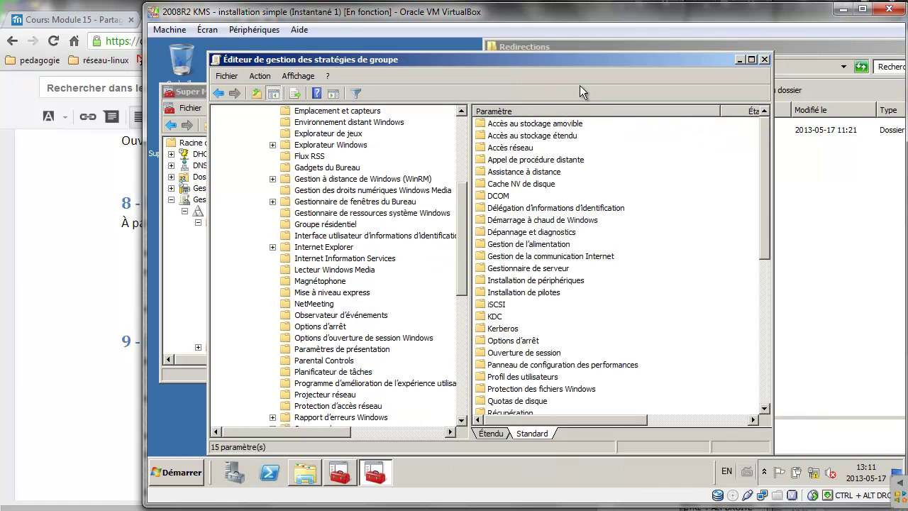
left_click_drag(466, 231, 457, 139)
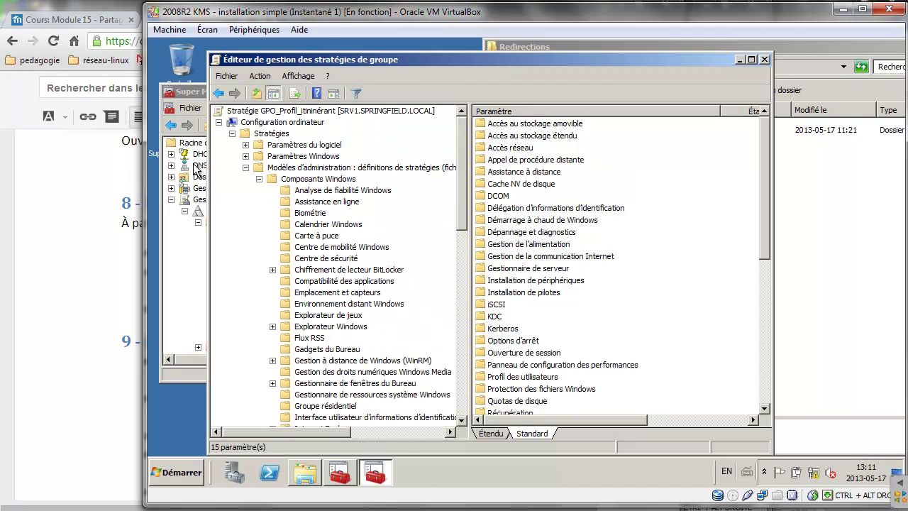
left_click(259, 179)
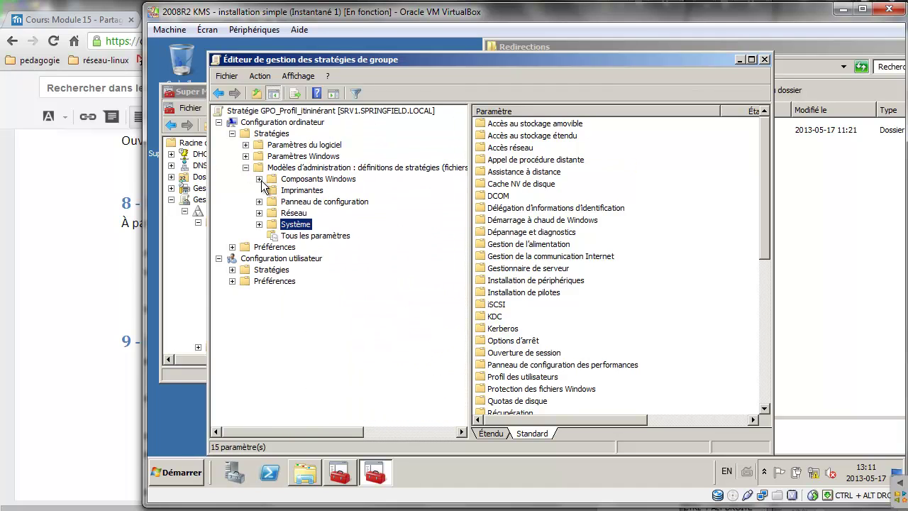
left_click(259, 224)
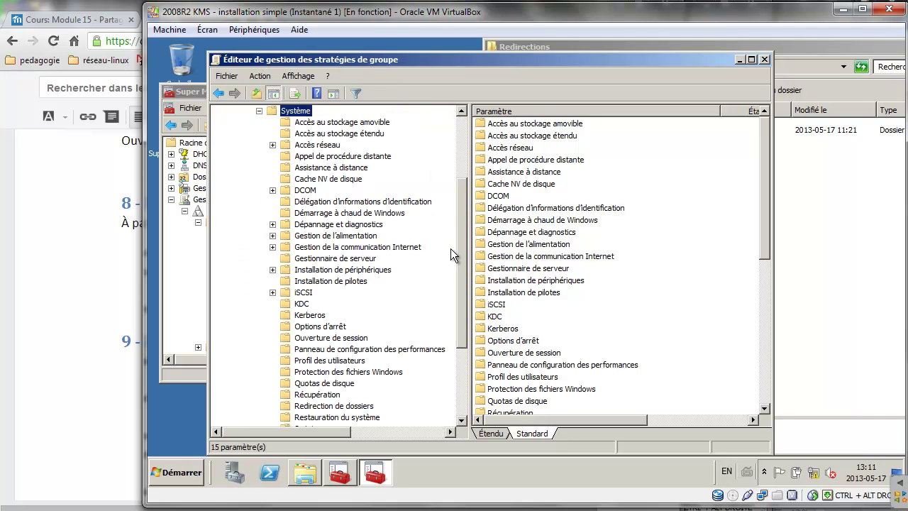
left_click_drag(462, 235, 460, 266)
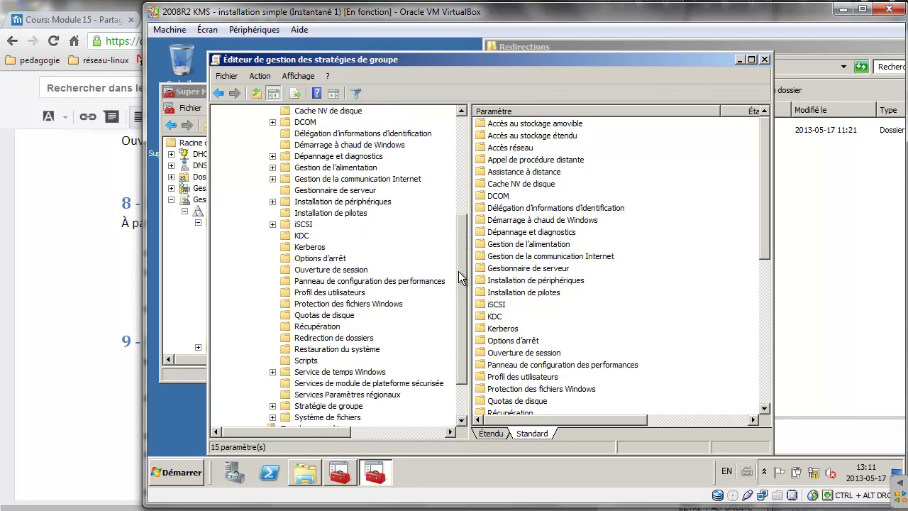
left_click(348, 293)
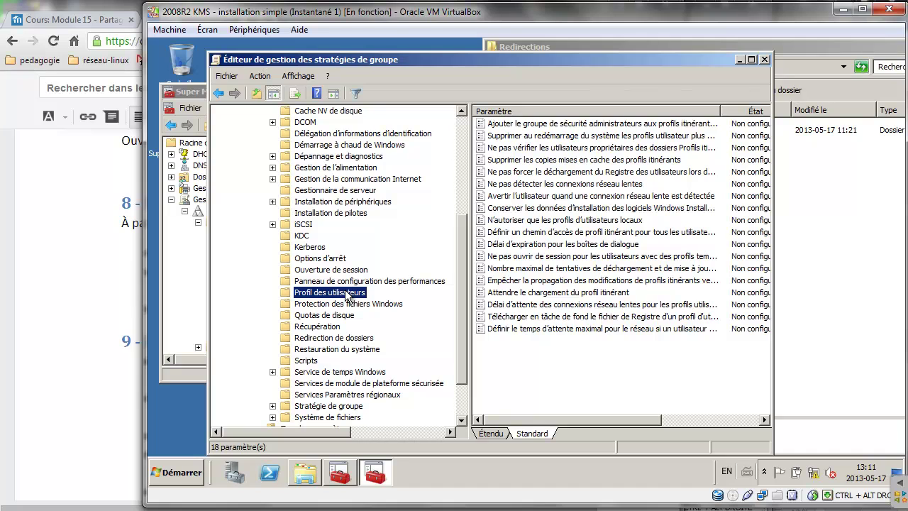
left_click(555, 115)
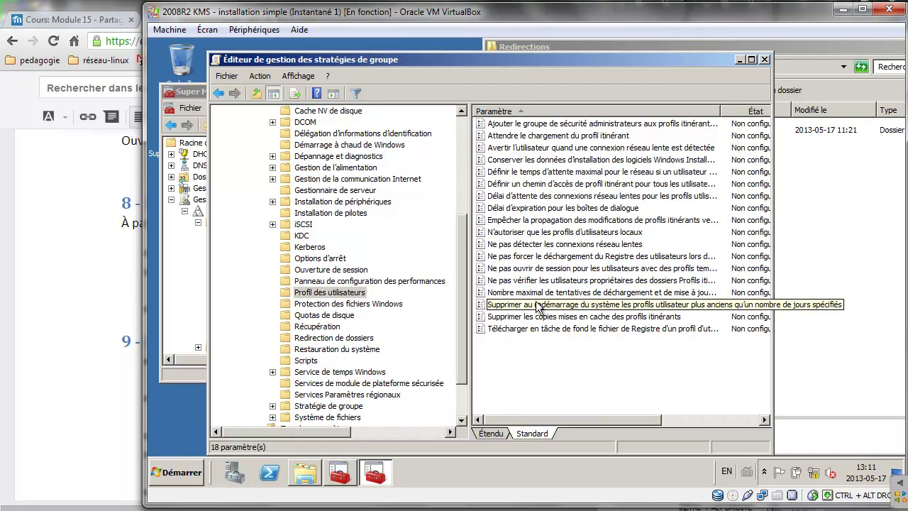
Enable the 'Définir un chemin d'accès de profil itinérant' policy.
double_click(539, 186)
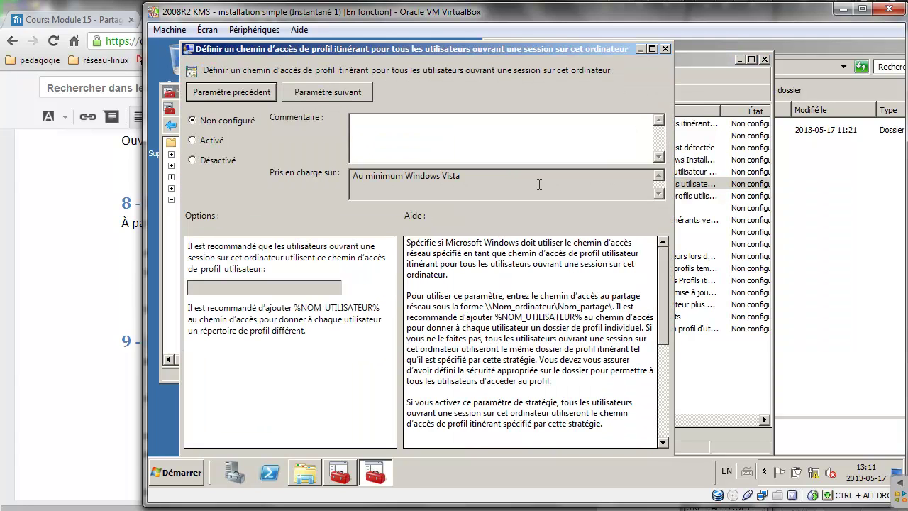
left_click(202, 142)
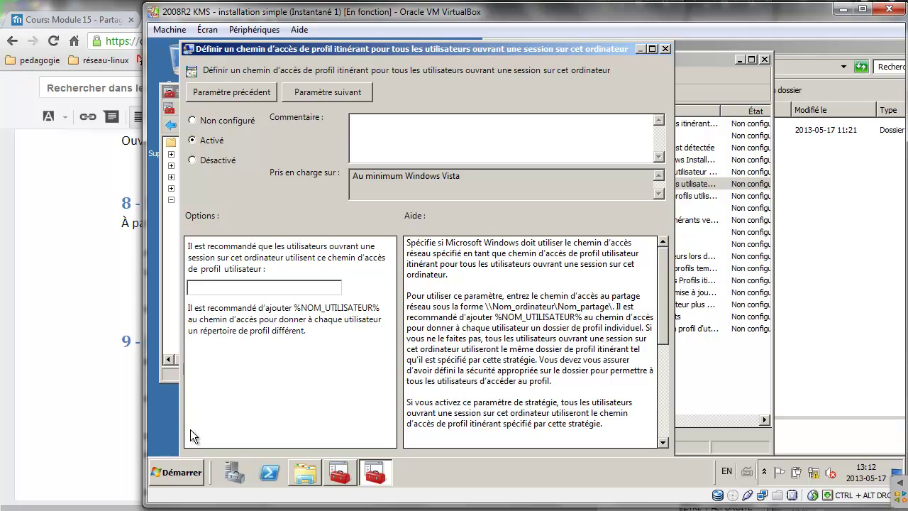
type("\\\\partage")
Open the \\srv1\redirections$ share and copy its path from the address bar.
left_click(178, 472)
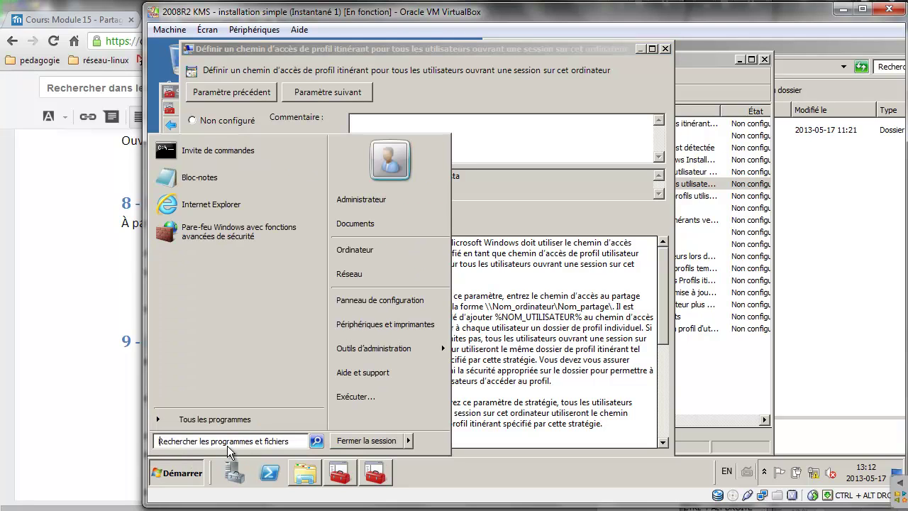
type("\\\\srv1")
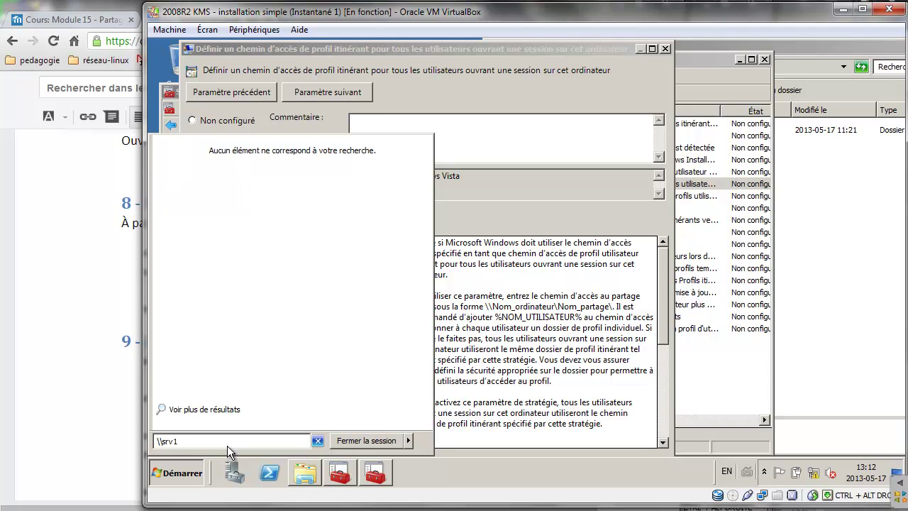
type("\\")
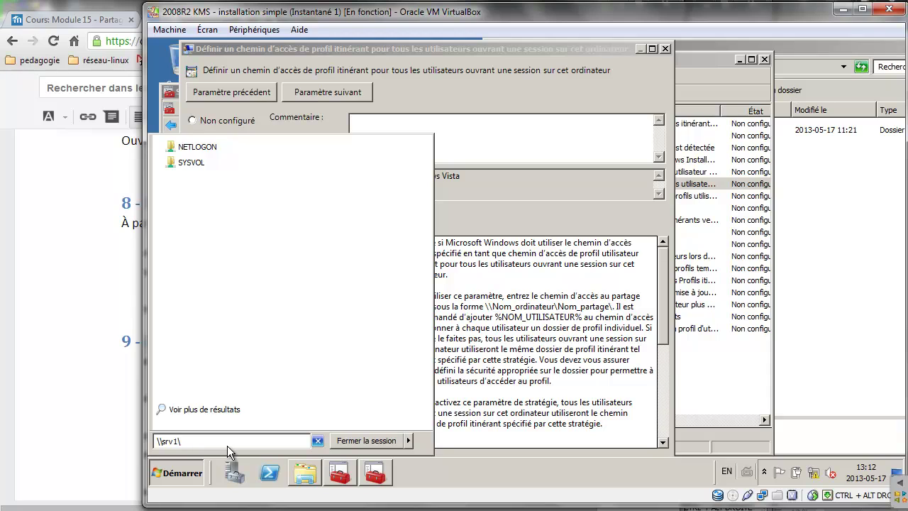
type("redire")
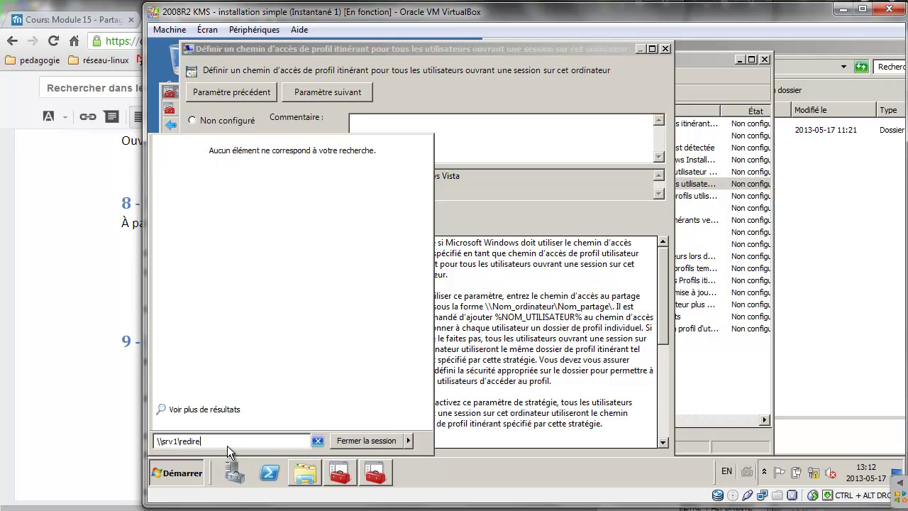
type("ctions$")
key("Return")
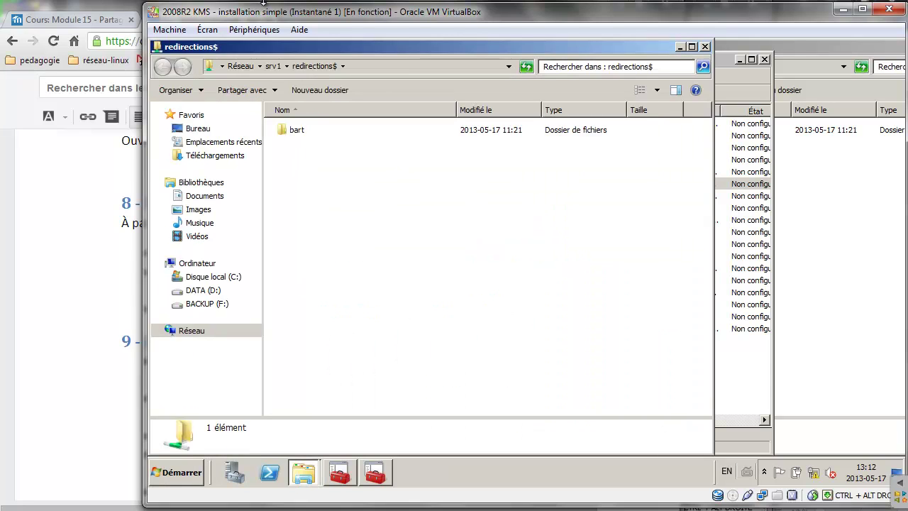
left_click(371, 61)
key("ctrl+c")
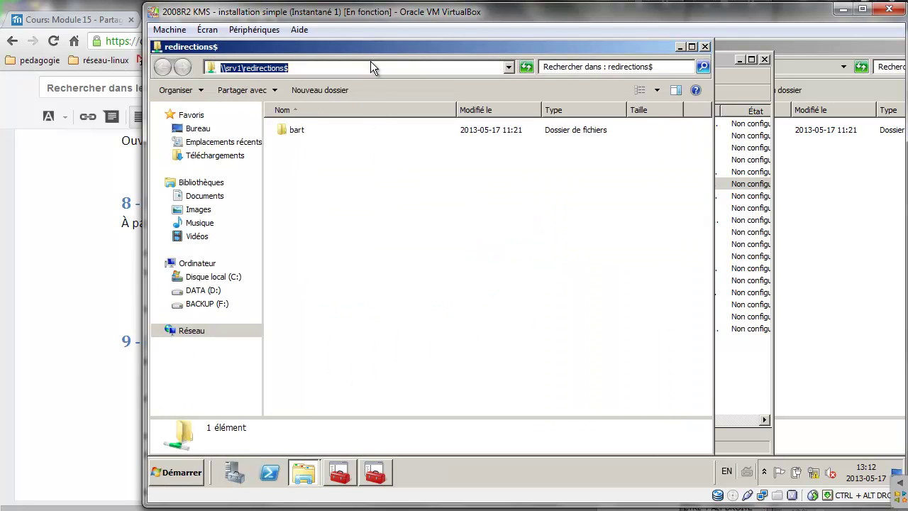
left_click(705, 47)
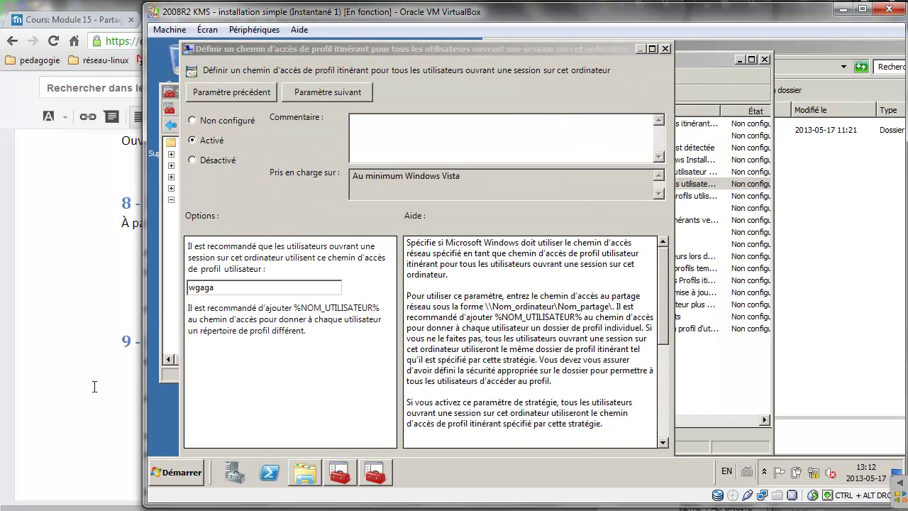
Set the profile path to \\srv1\redirections$\%username% and save the enabled policy.
double_click(238, 287)
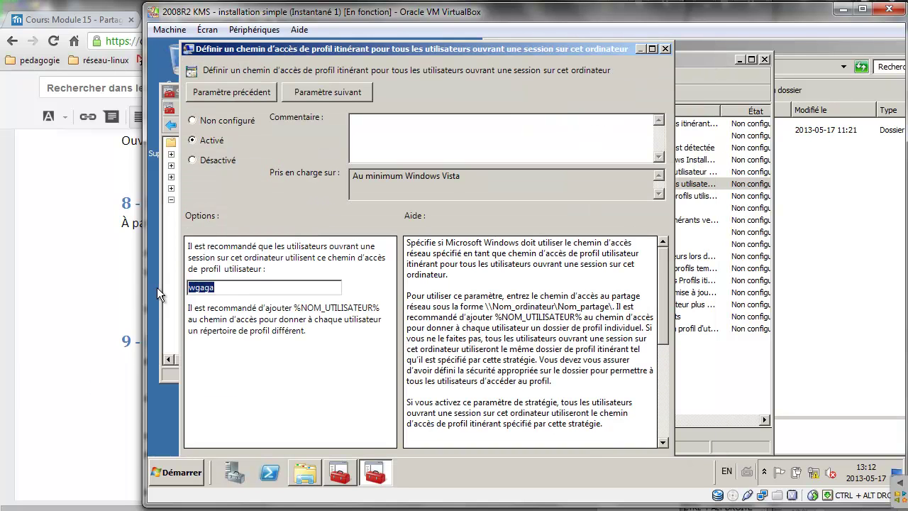
key("ctrl+v")
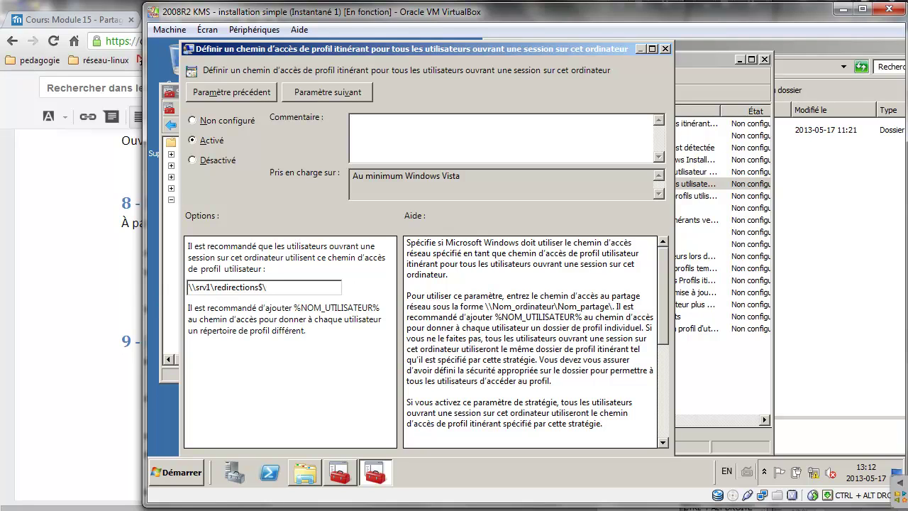
type("%username%")
left_click_drag(609, 49, 624, 47)
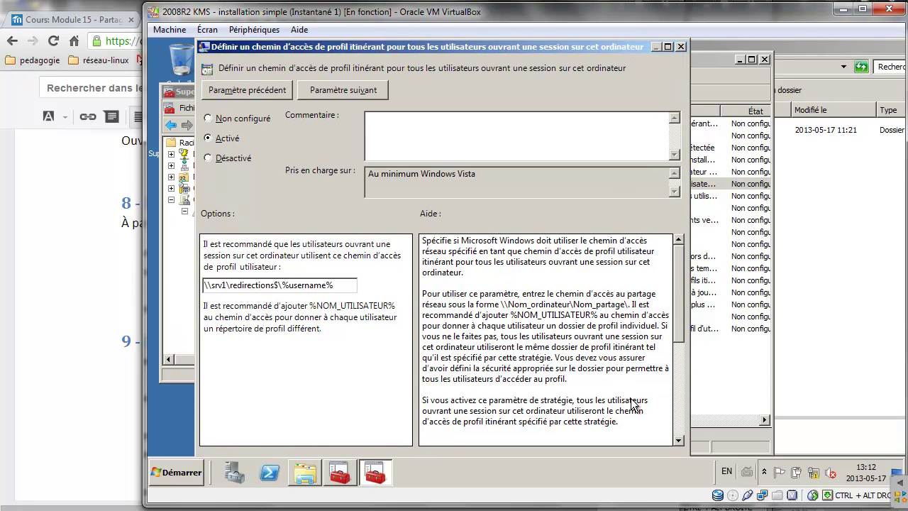
double_click(433, 504)
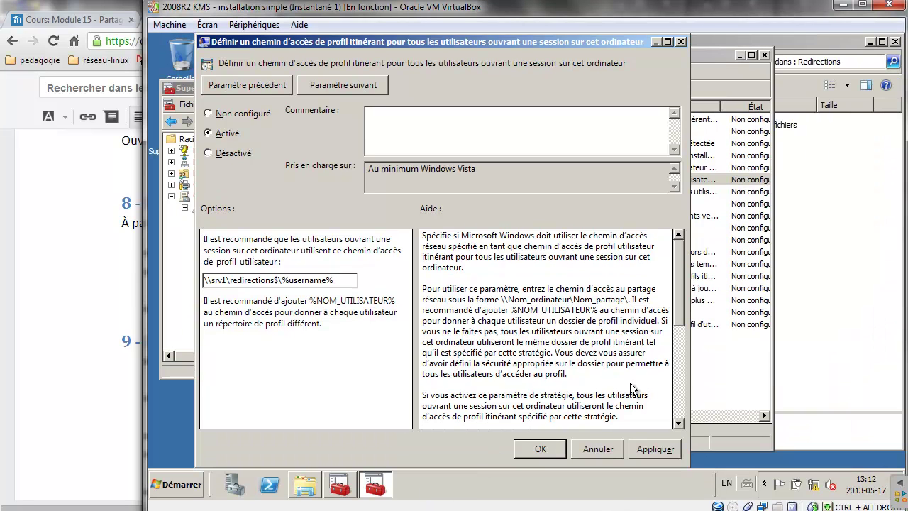
left_click(543, 447)
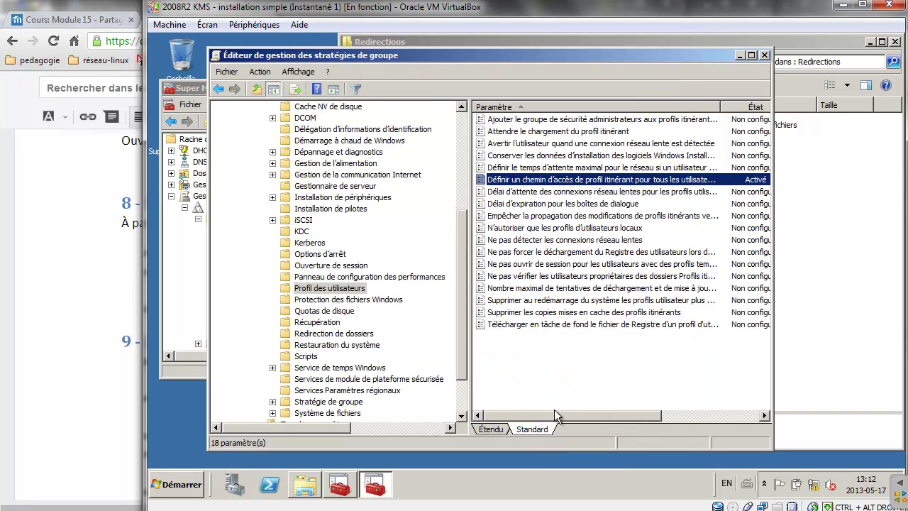
Enable the 'Attendre le chargement du profil itinérant' policy.
double_click(548, 135)
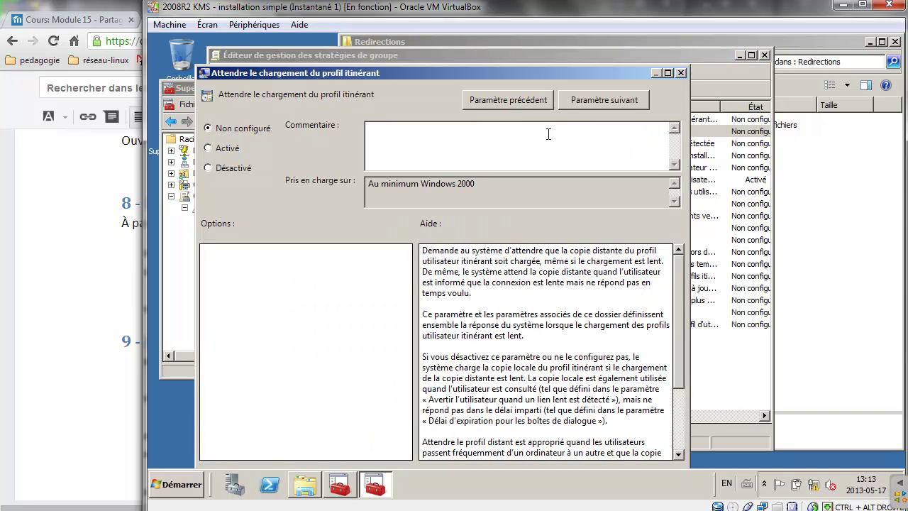
left_click(209, 148)
left_click_drag(367, 73, 400, 41)
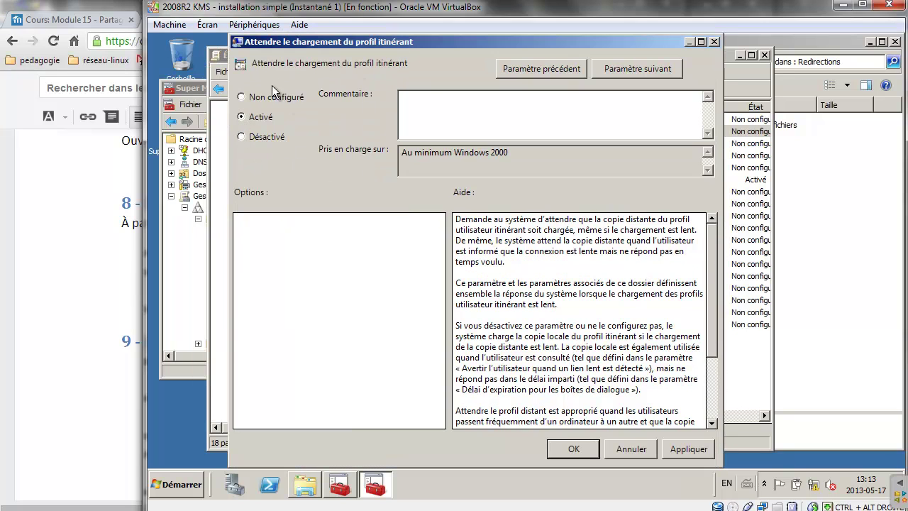
left_click(587, 450)
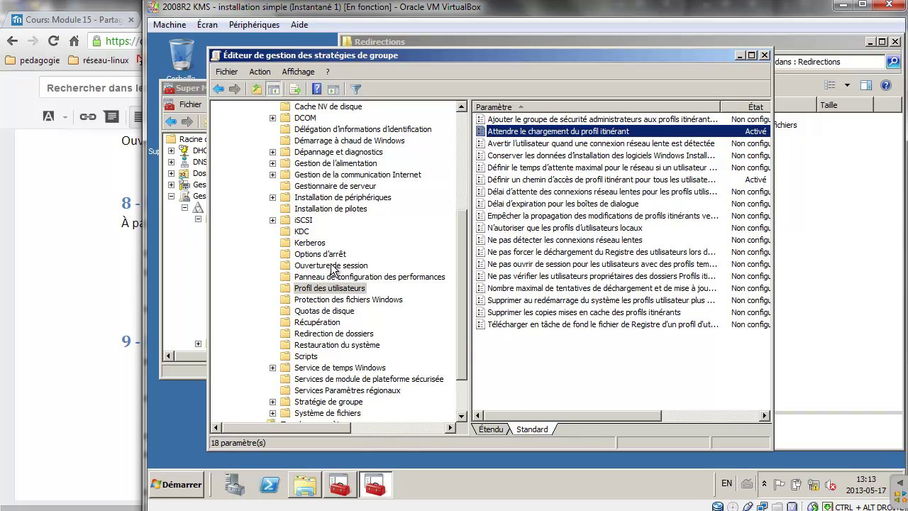
Enable 'Toujours attendre le réseau' under Ouverture de session and close the editor.
left_click(331, 266)
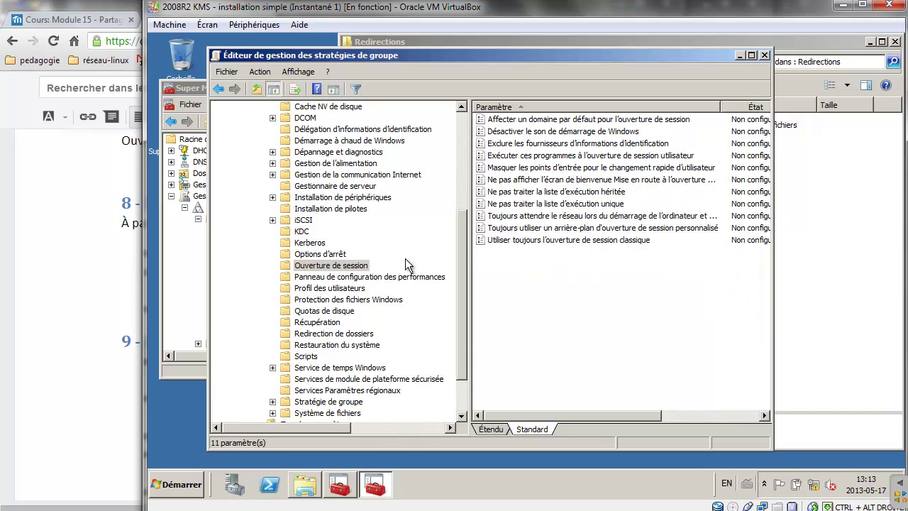
double_click(539, 218)
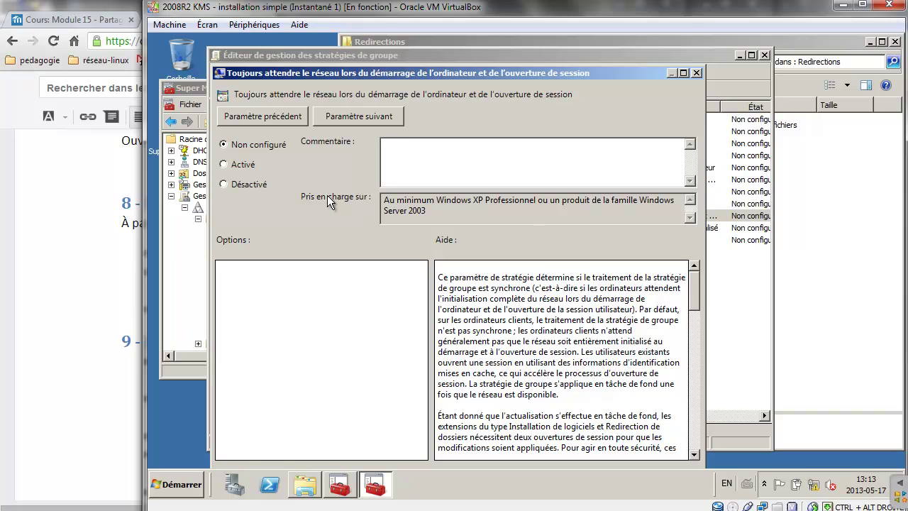
left_click(225, 166)
left_click_drag(415, 74, 427, 59)
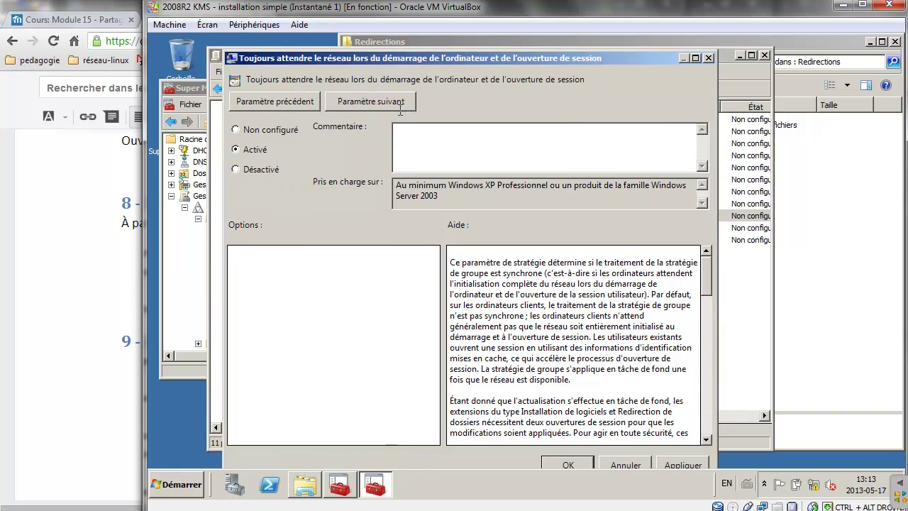
left_click(569, 465)
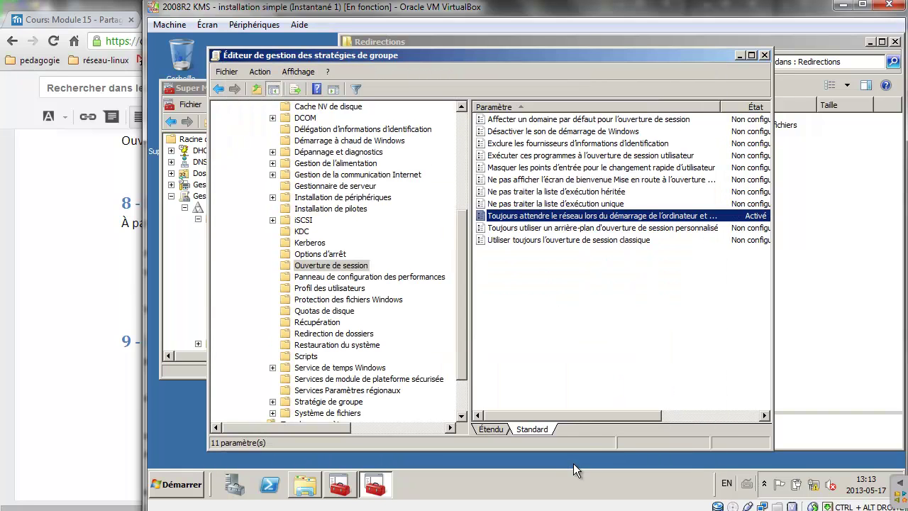
left_click(766, 54)
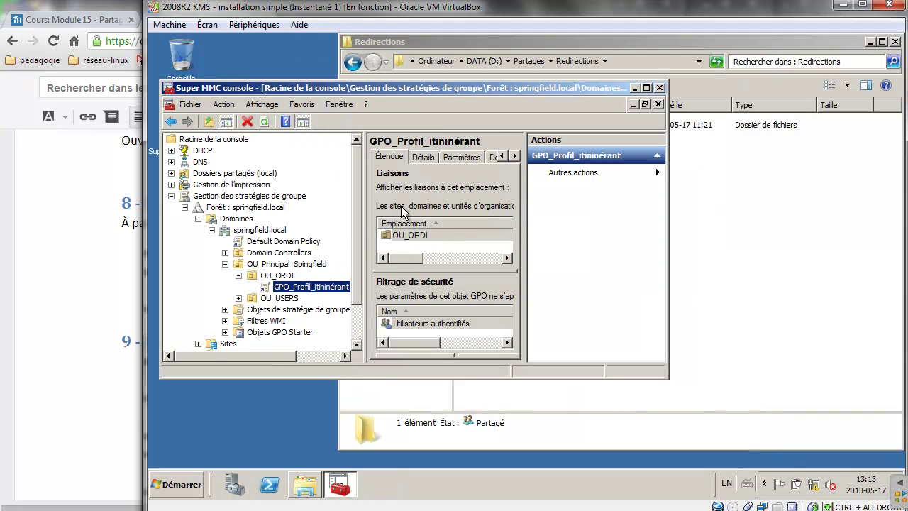
Open the GPO's settings report, adding about:security_mmc.exe to Trusted Sites so it displays.
left_click(458, 157)
left_click(647, 88)
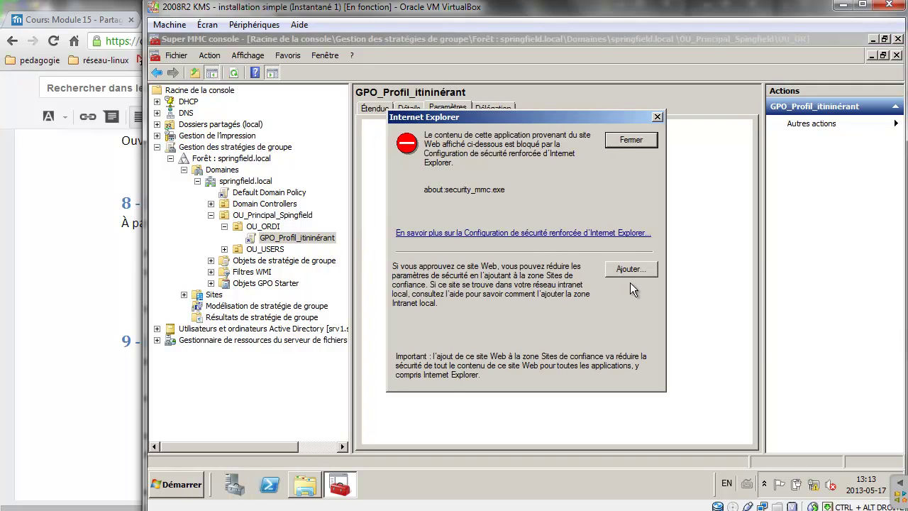
left_click(631, 272)
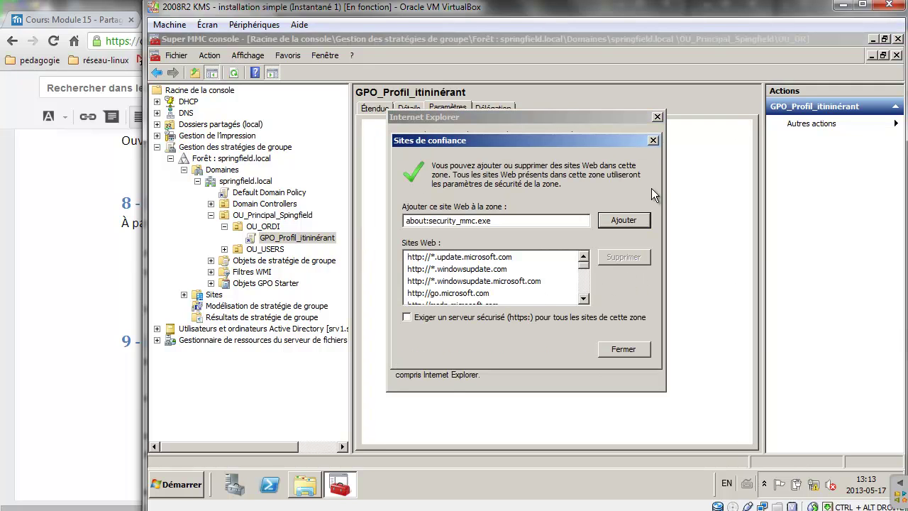
left_click(625, 221)
left_click(623, 348)
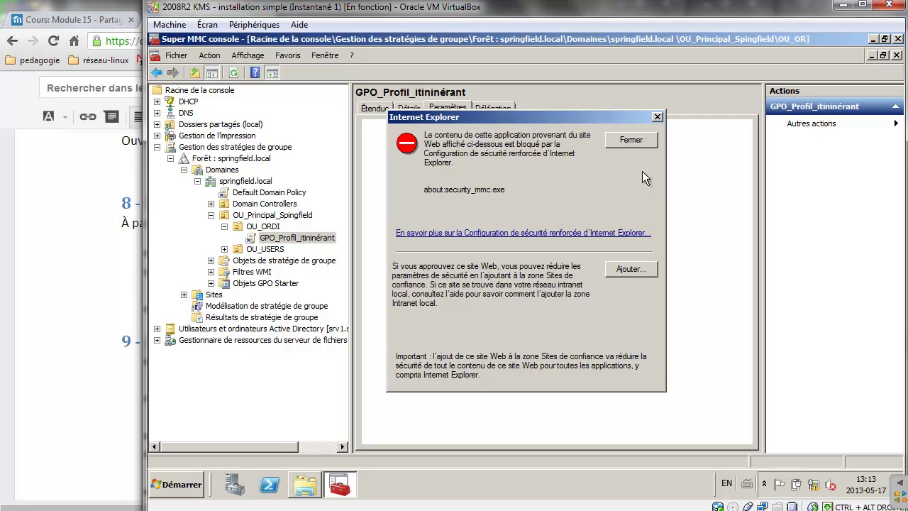
left_click(631, 141)
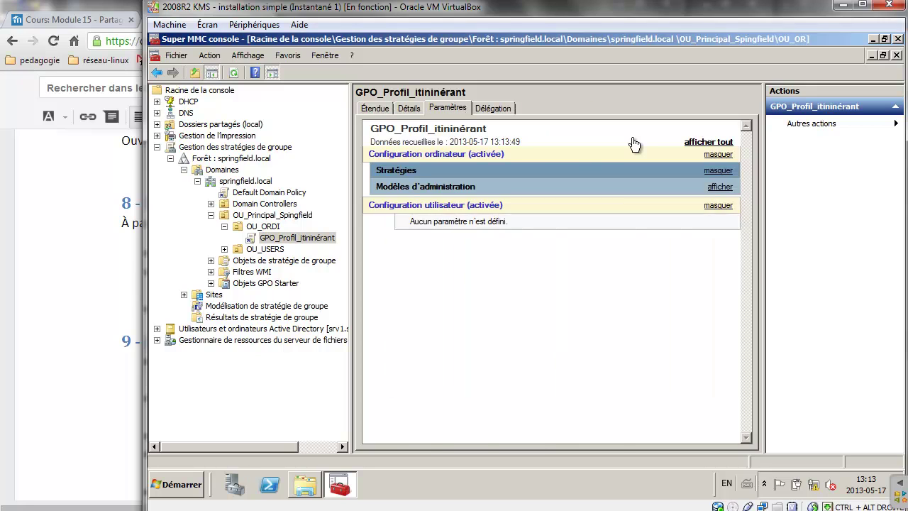
Review the report's administrative templates and select the roaming profile path to confirm it.
left_click(392, 188)
left_click(456, 187)
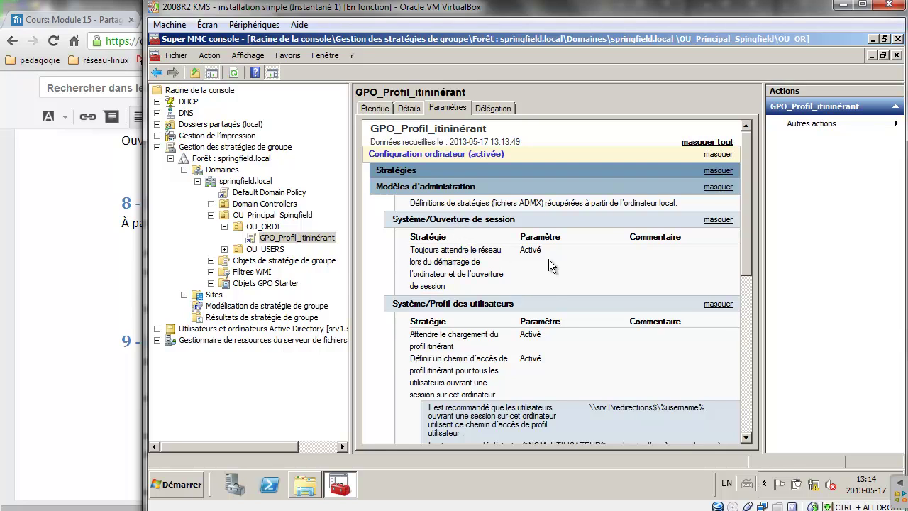
scroll(464, 250, "down", 3)
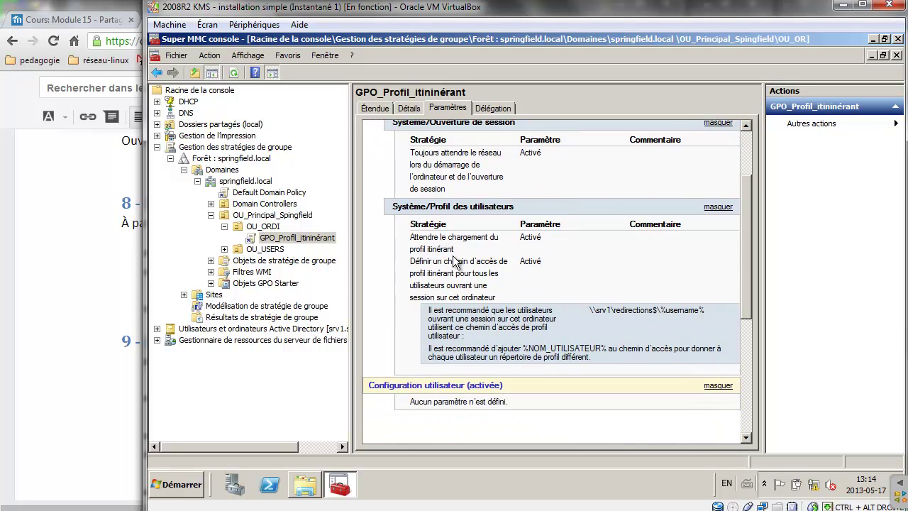
scroll(455, 263, "down", 3)
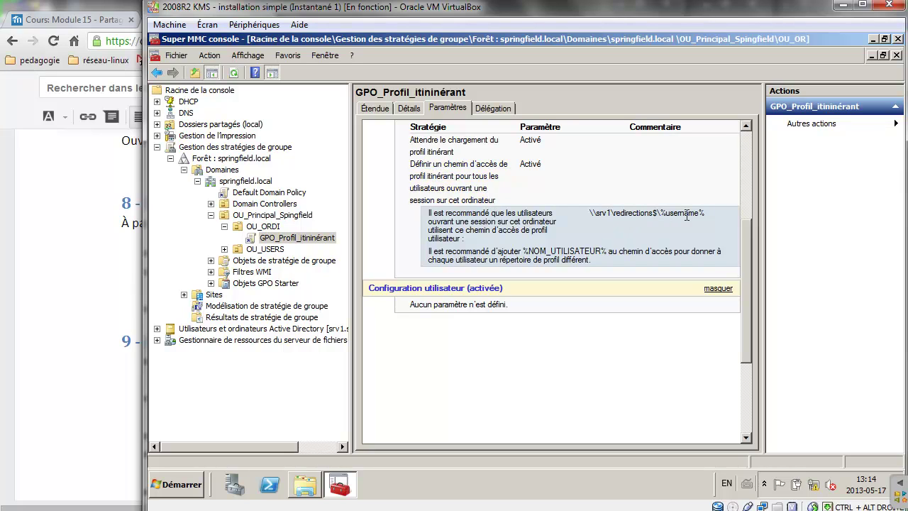
left_click_drag(704, 212, 589, 212)
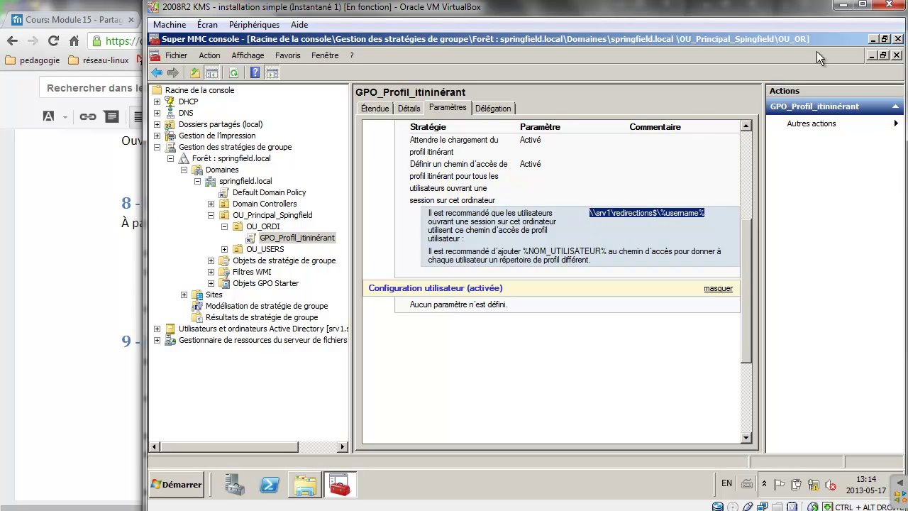
Close the management console, saving its settings, and switch to the Windows 7 client.
left_click(897, 40)
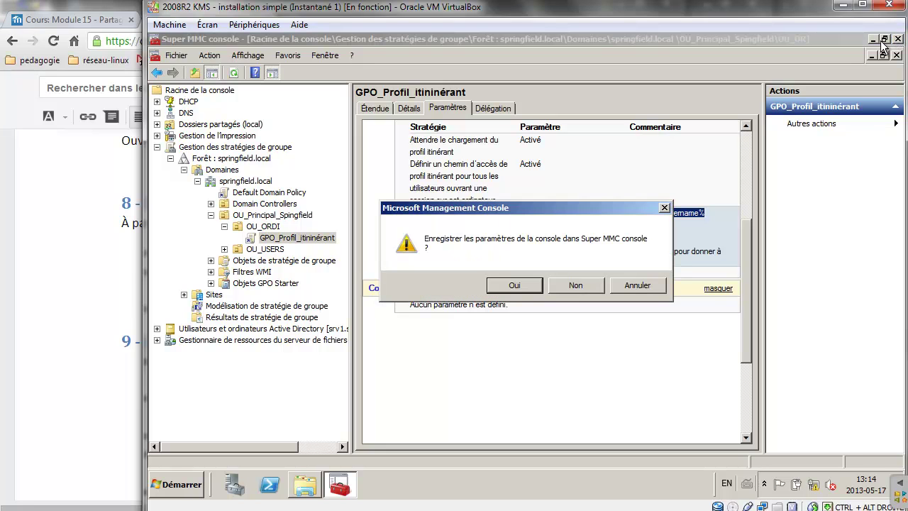
left_click(515, 285)
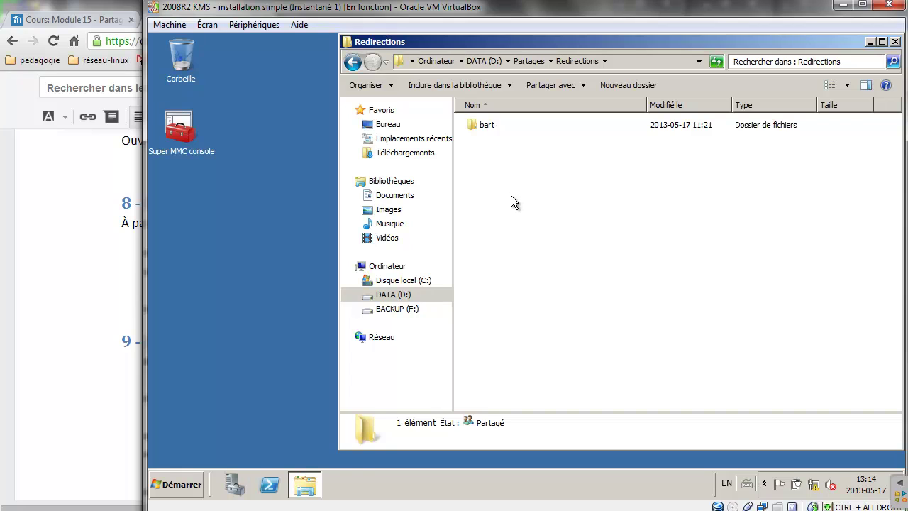
mouse_move(312, 499)
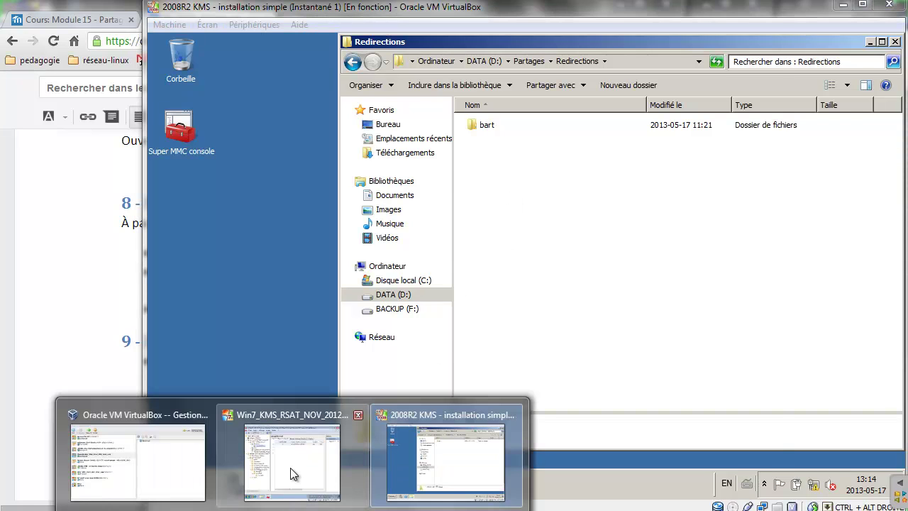
left_click(294, 473)
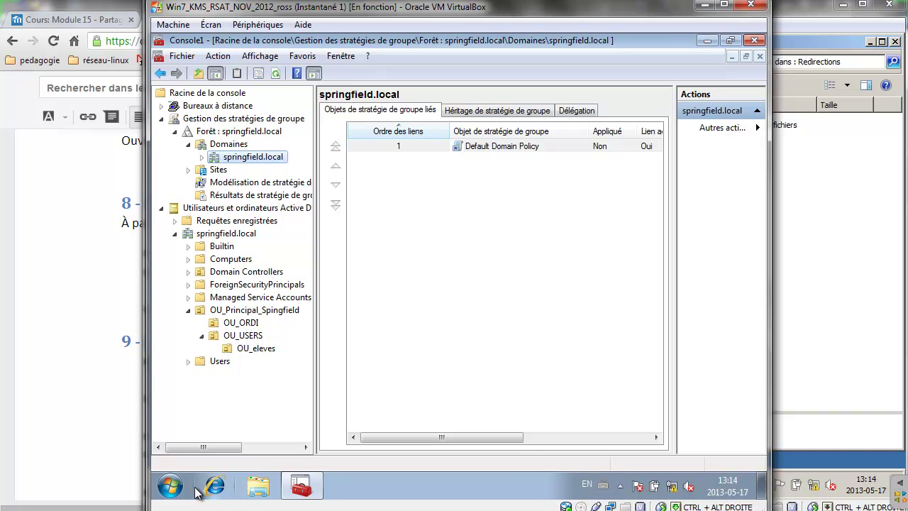
Run gpupdate /force from a cmd prompt on the Windows 7 client, declining the logoff.
key("super+r")
type("cmd")
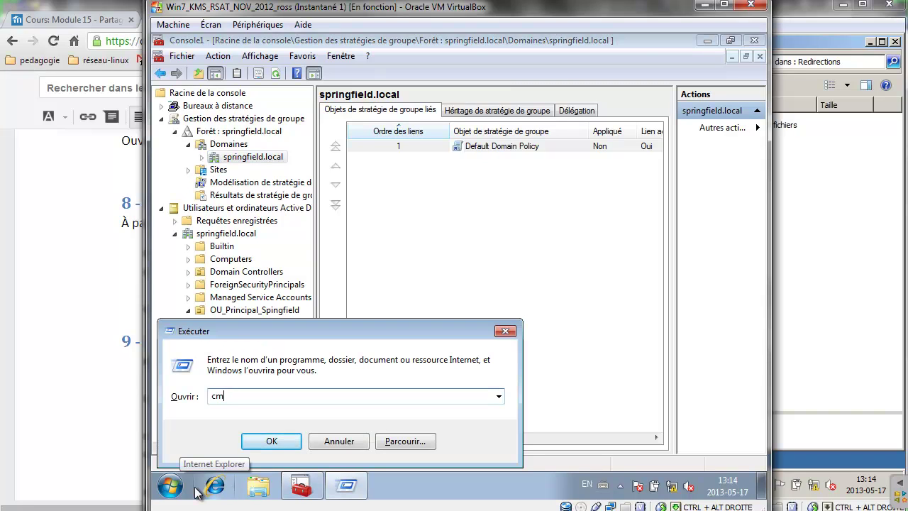
key("Return")
type("gp")
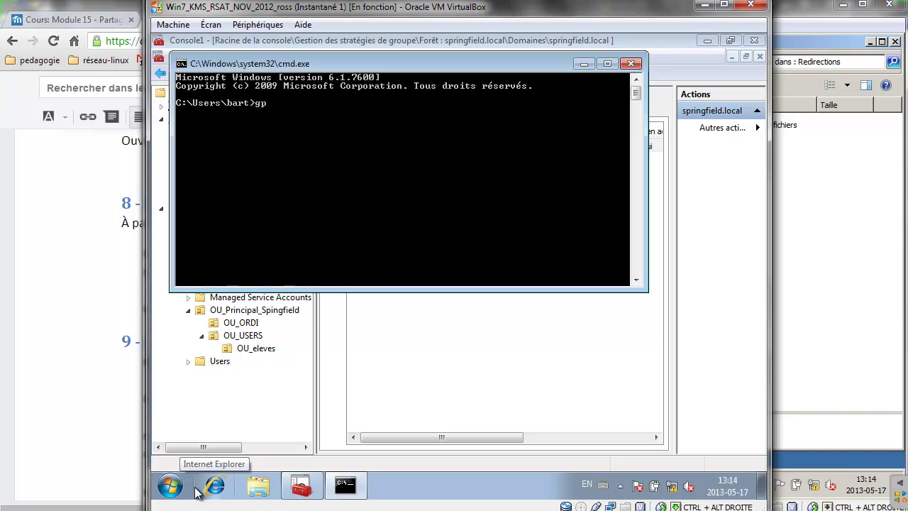
type("update /")
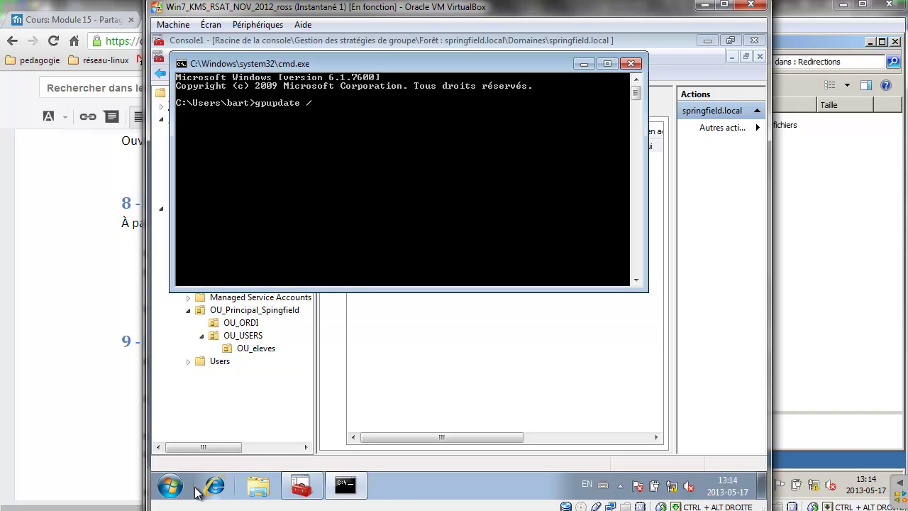
type("force")
key("Return")
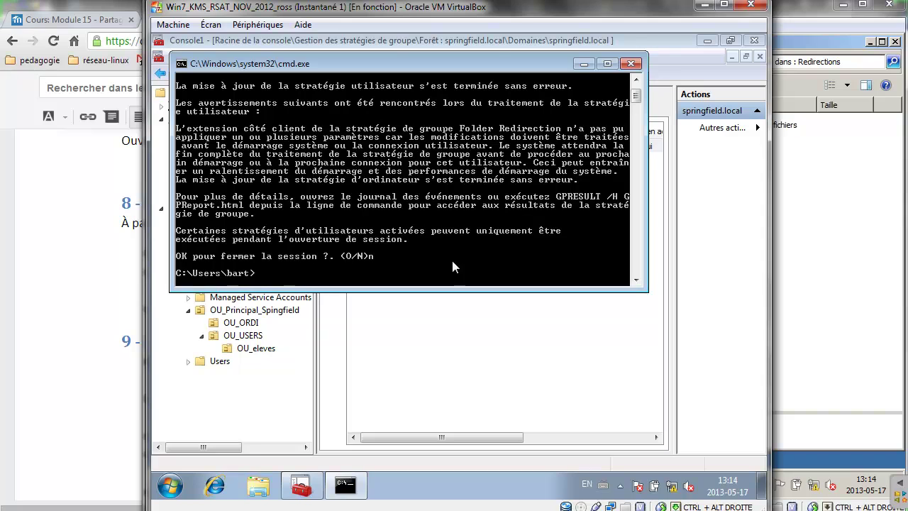
left_click(170, 487)
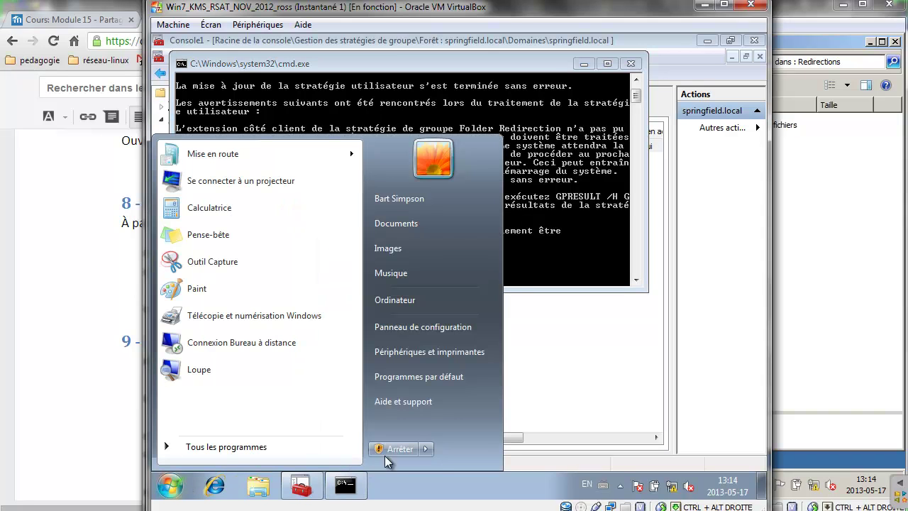
Restart the Windows 7 client, log back on with the user's password, then view the server's Redirections share.
left_click(427, 449)
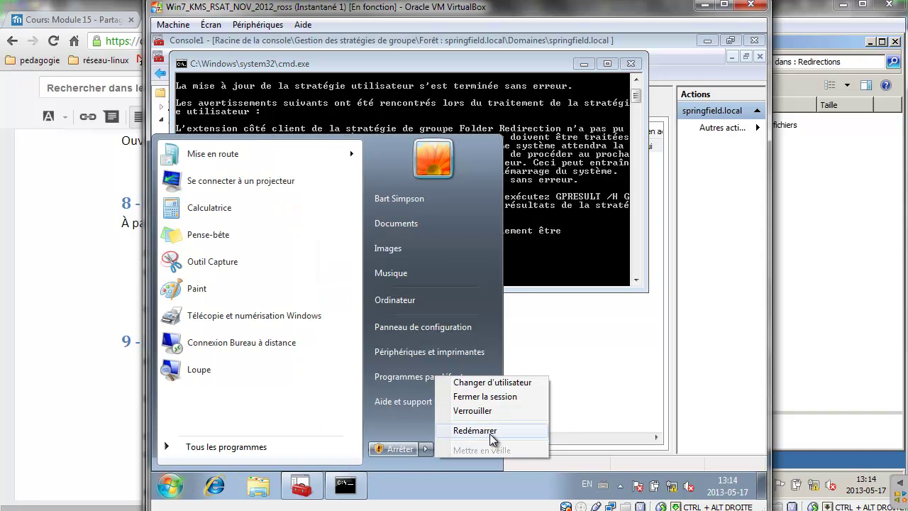
left_click(479, 431)
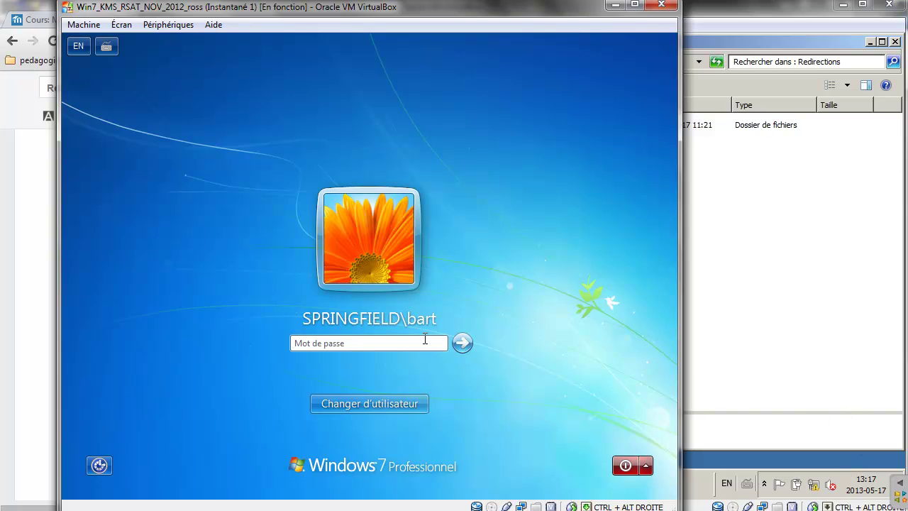
type("•••")
key("Return")
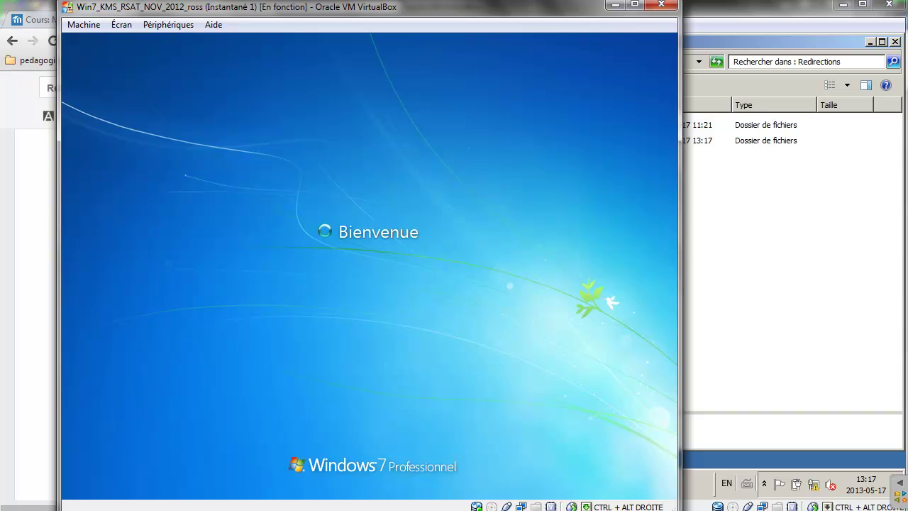
left_click(824, 212)
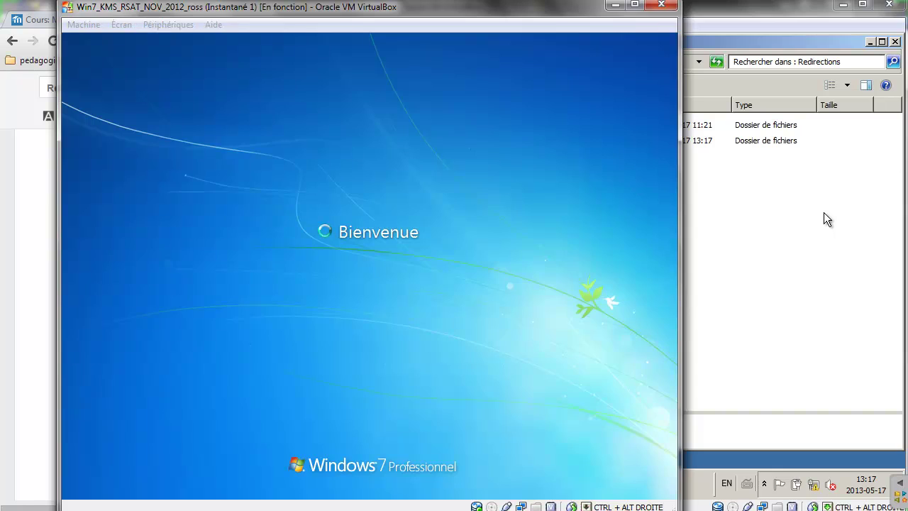
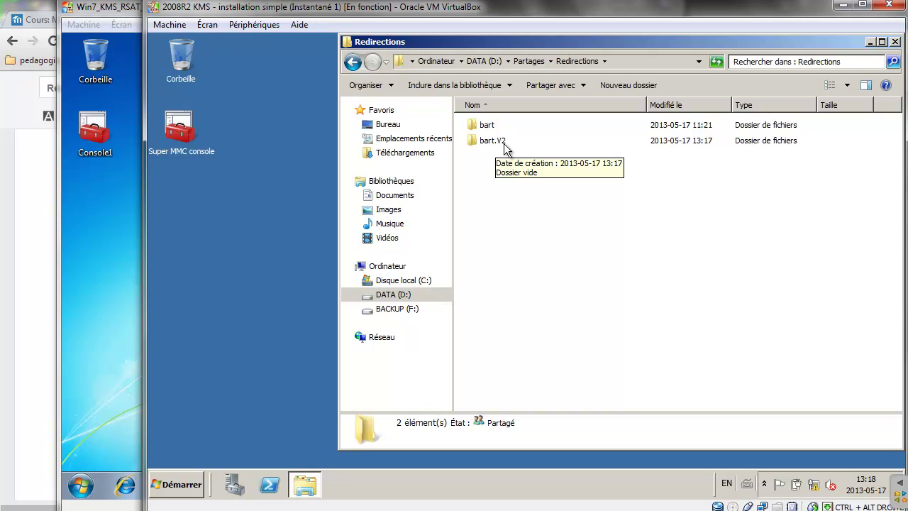
Confirm the bart.V2 redirection folder denies access, then bring the Windows 7 client forward.
left_click(505, 146)
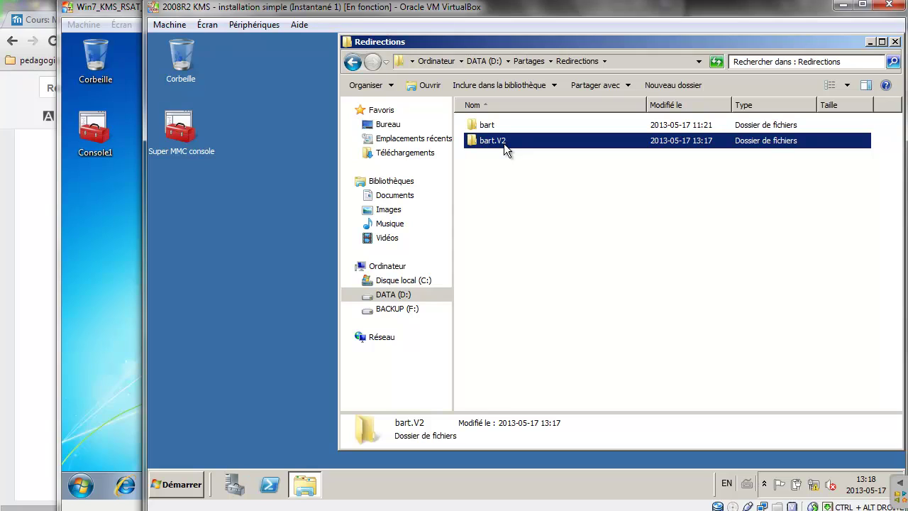
double_click(504, 143)
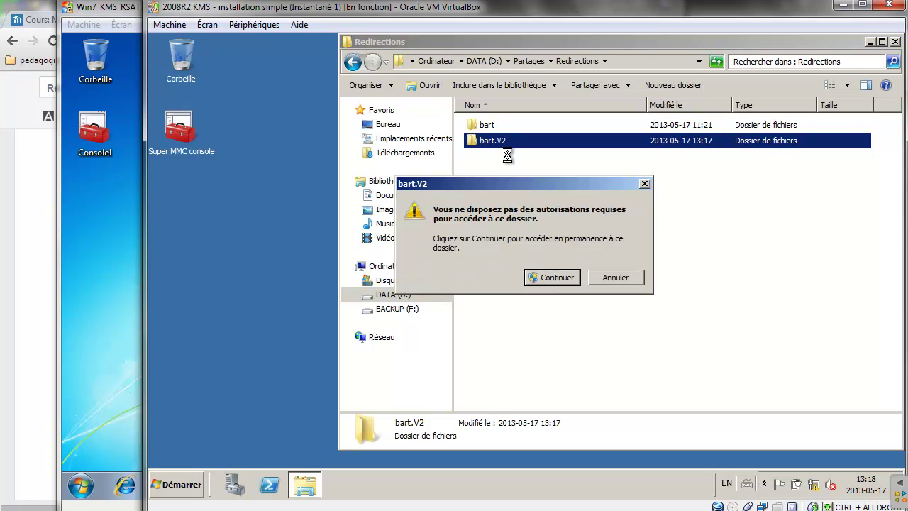
left_click(629, 275)
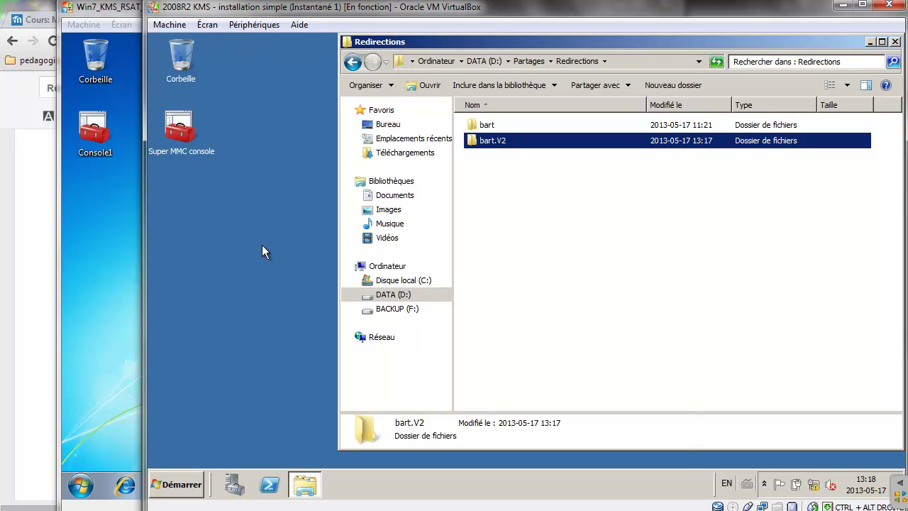
left_click(112, 253)
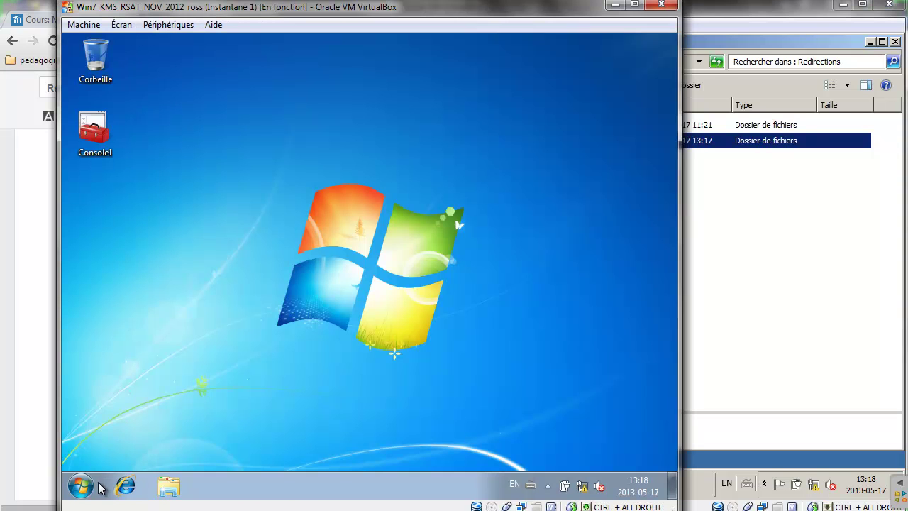
Log the user off the Windows 7 client with Fermer la session.
right_click(261, 194)
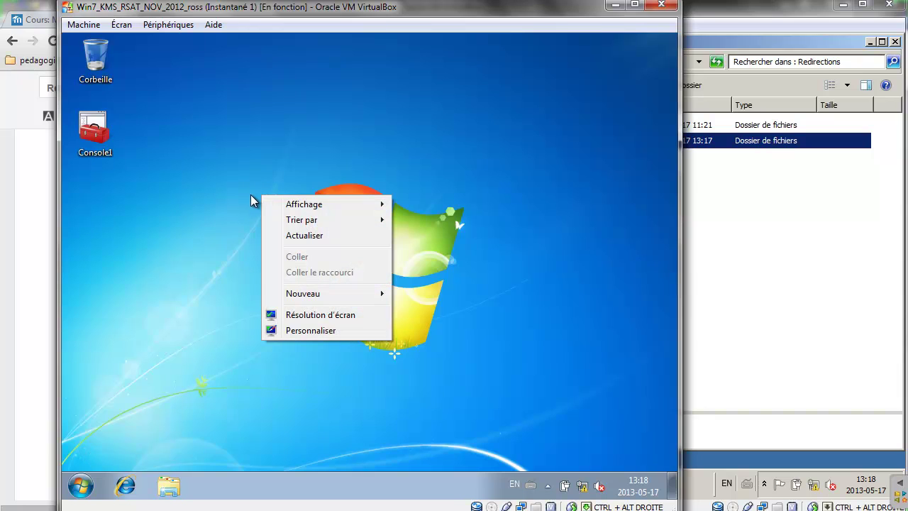
left_click(163, 183)
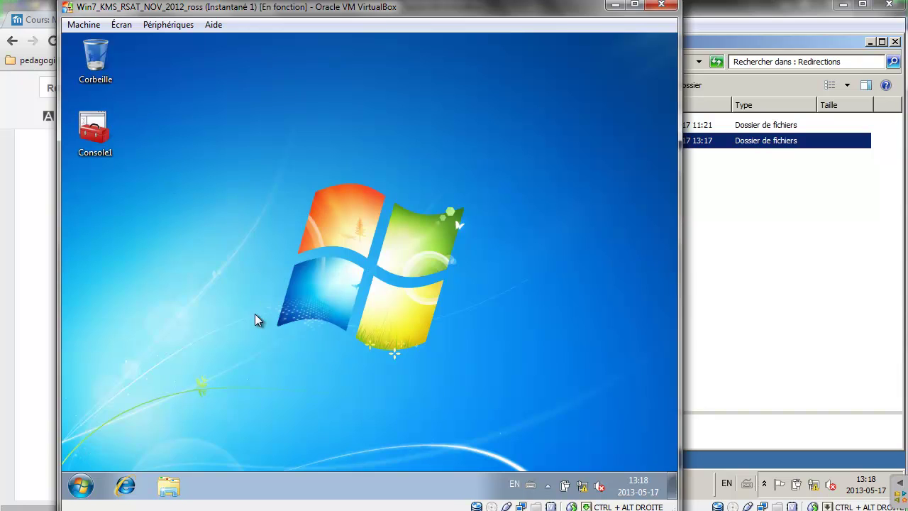
left_click(81, 487)
left_click(337, 449)
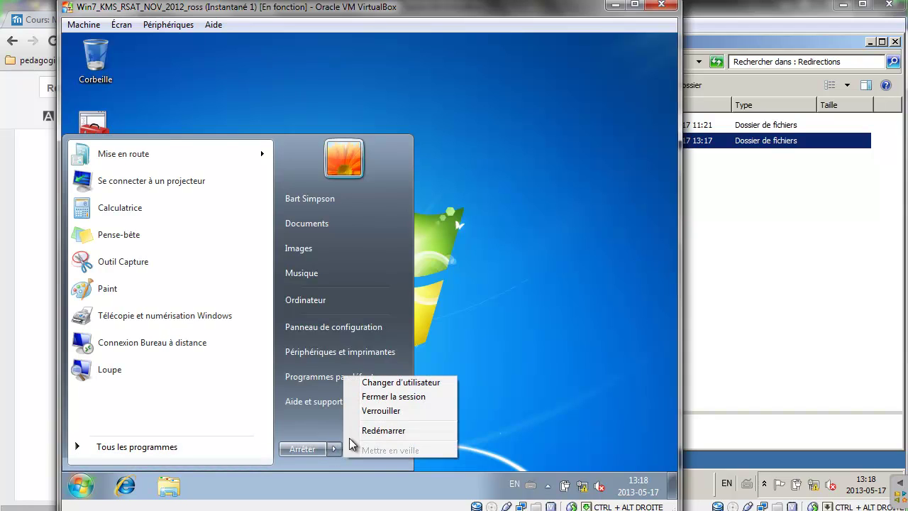
left_click(389, 399)
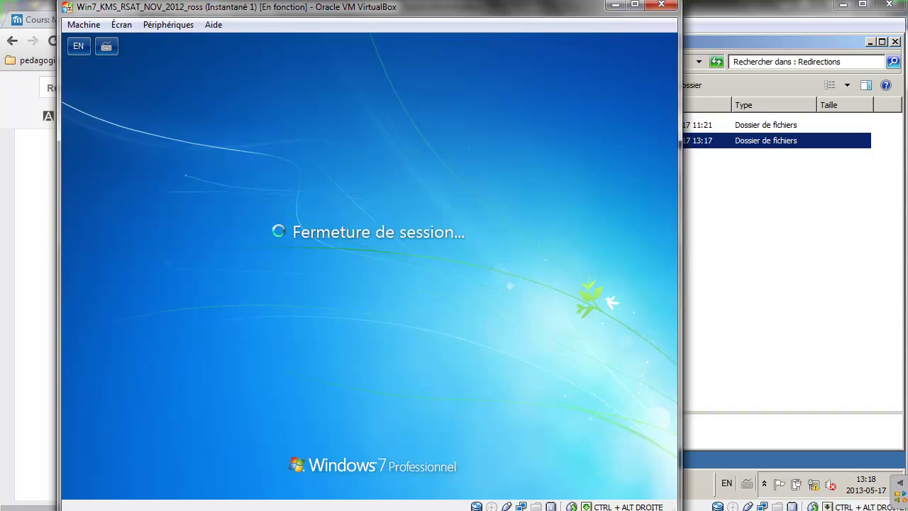
Bring the 2008R2 server back forward, then return to the Google Docs lab sheet.
left_click(814, 236)
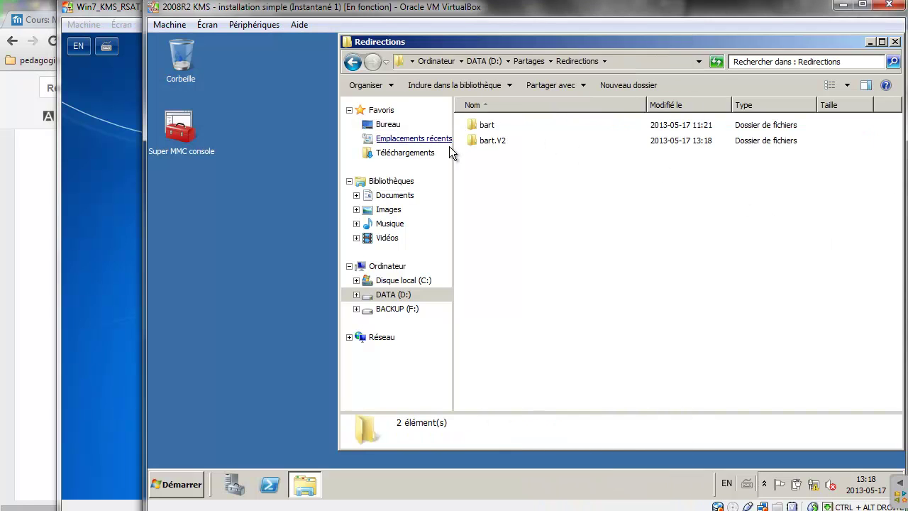
mouse_move(499, 149)
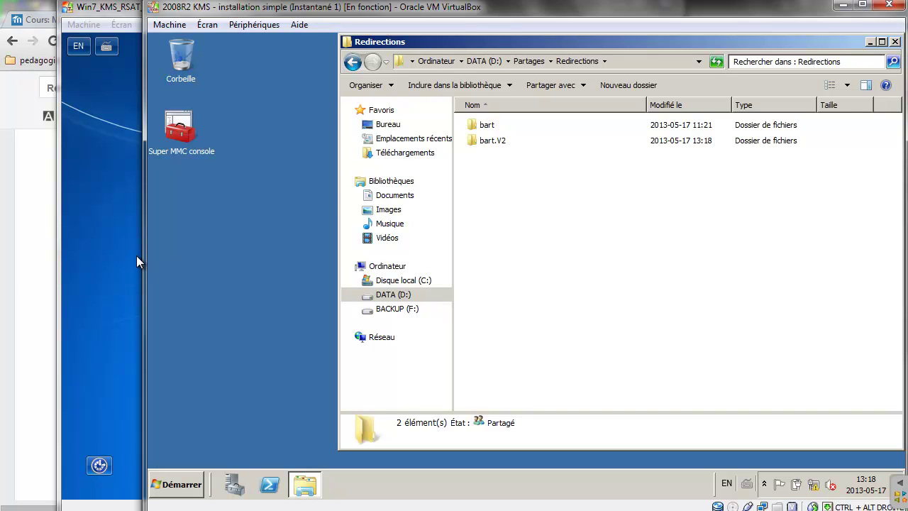
left_click(13, 274)
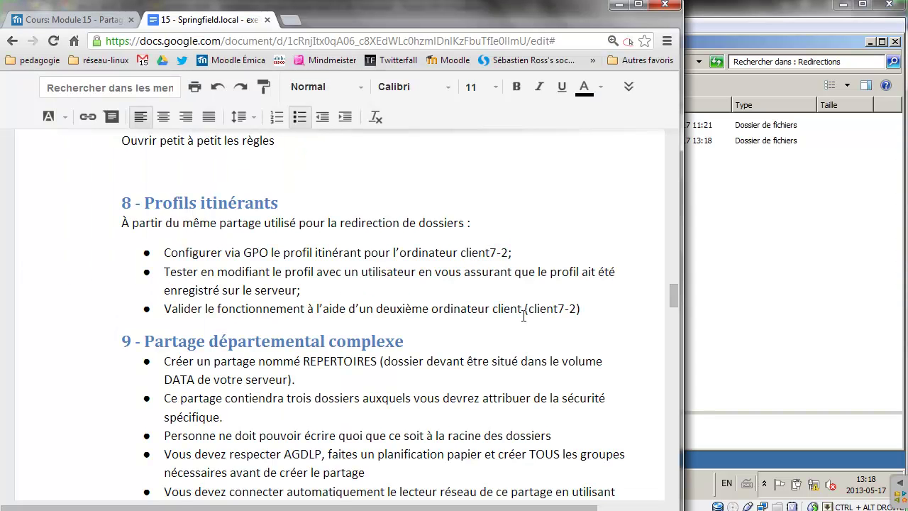
Highlight the first bullet about creating REPERTOIRES in the lab sheet.
left_click_drag(600, 310, 151, 204)
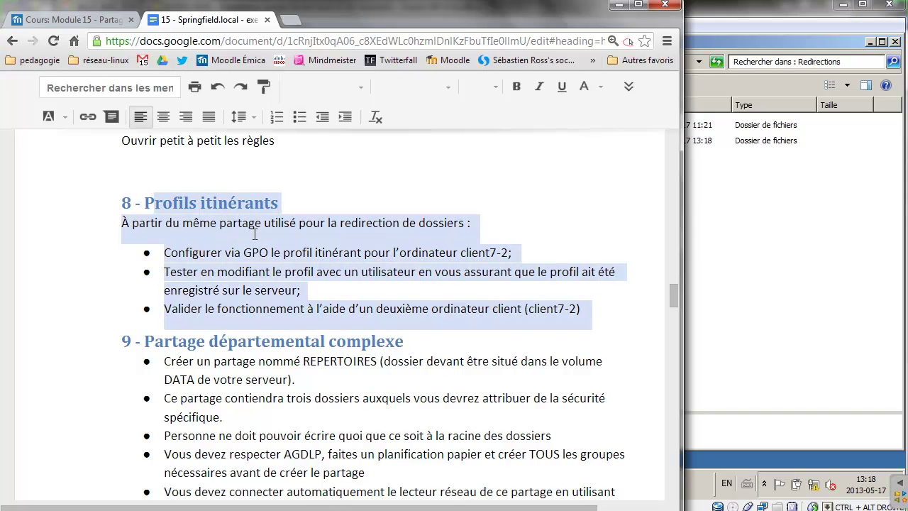
scroll(256, 236, "down", 1)
scroll(256, 236, "down", 3)
scroll(256, 236, "up", 2)
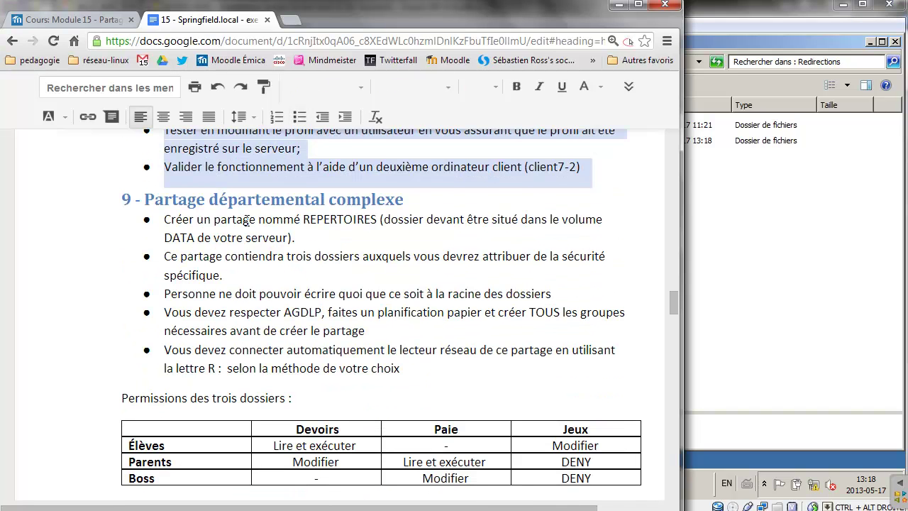
left_click(245, 220)
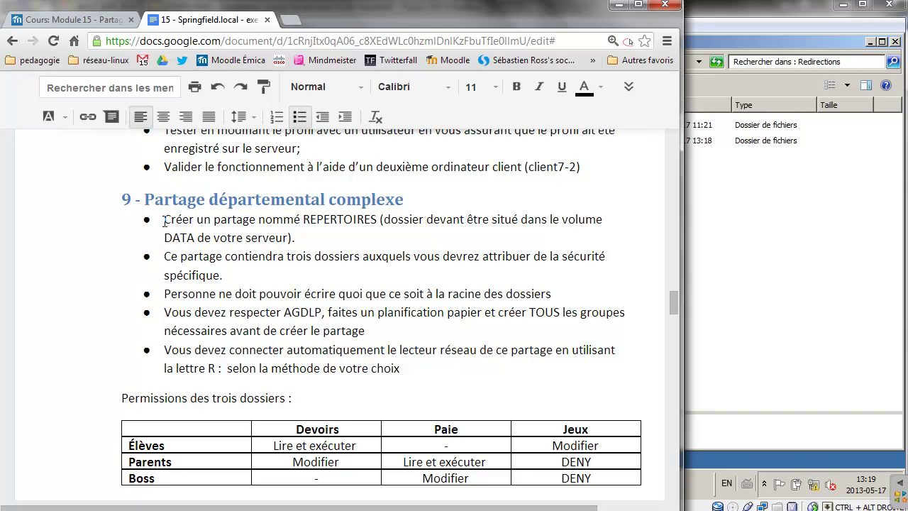
left_click_drag(165, 220, 310, 247)
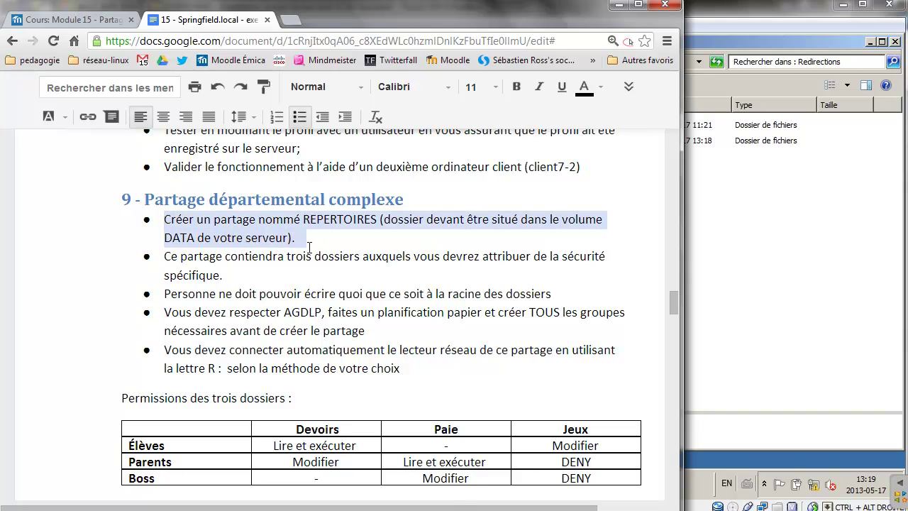
scroll(310, 247, "down", 1)
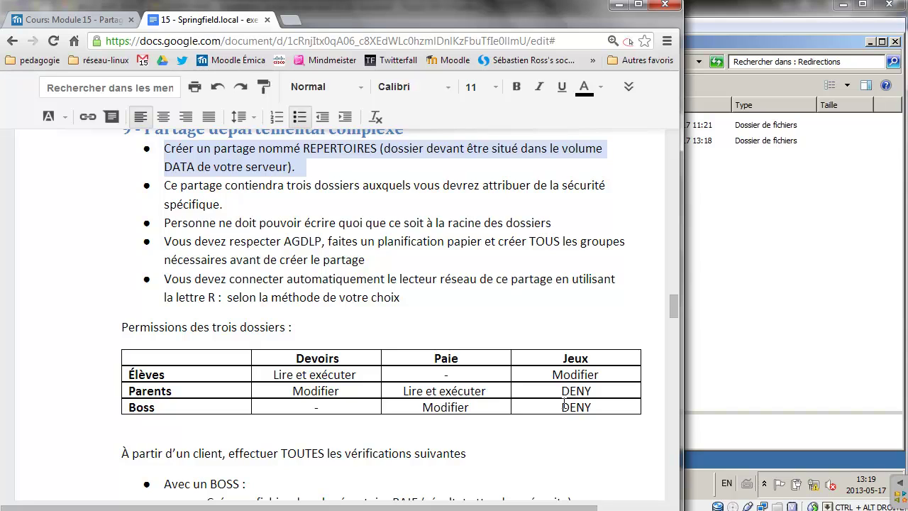
Add DL_srv1_devoirs_modif on a new line under Devoirs in the table header.
left_click(363, 358)
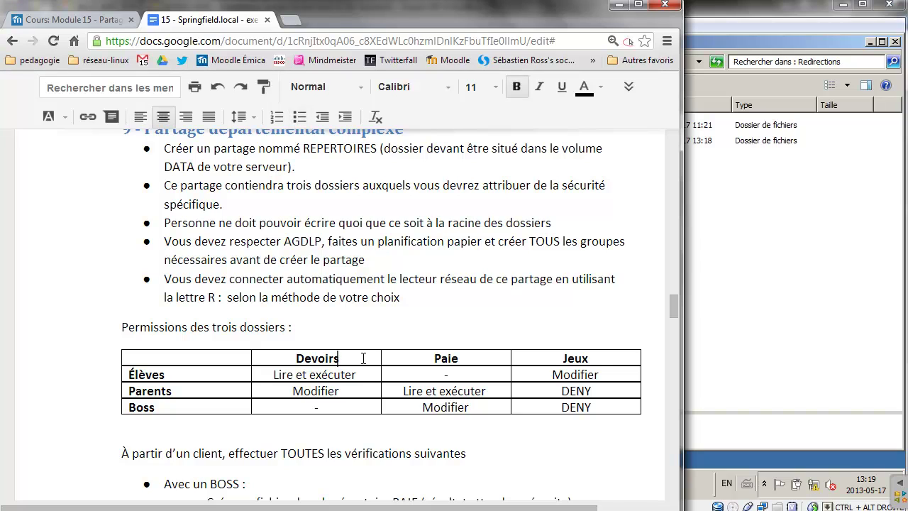
key("Return")
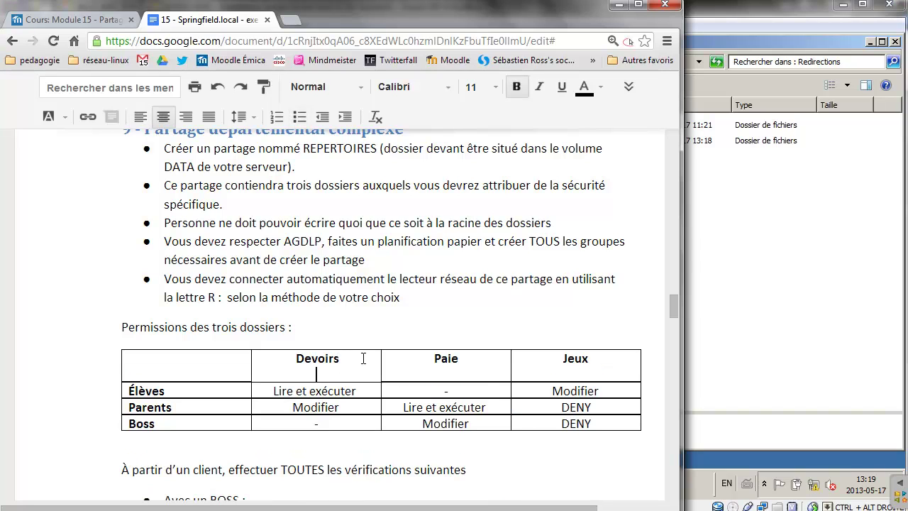
type("DL_srv")
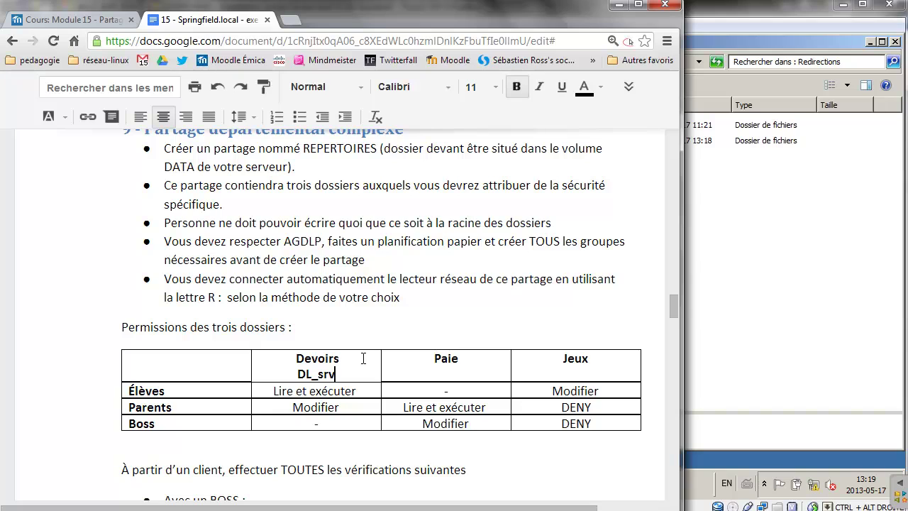
type("1_devoirs")
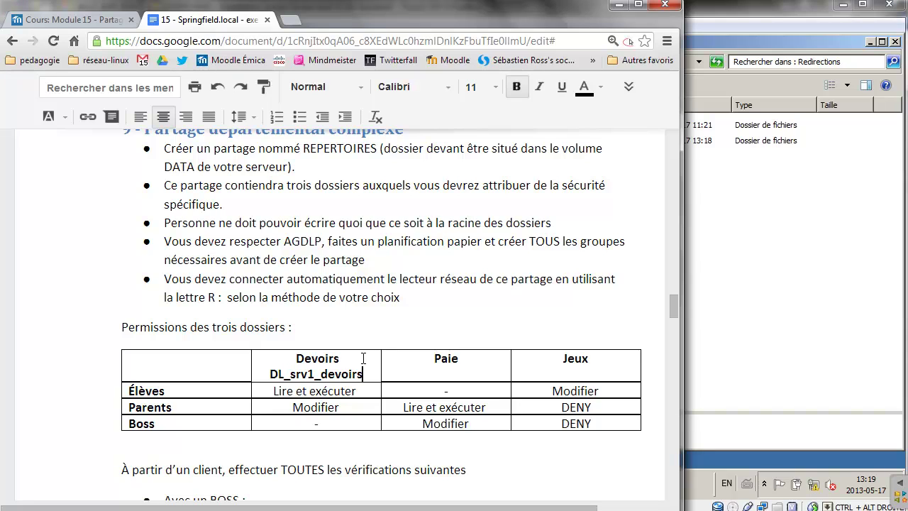
type("_")
type("rw")
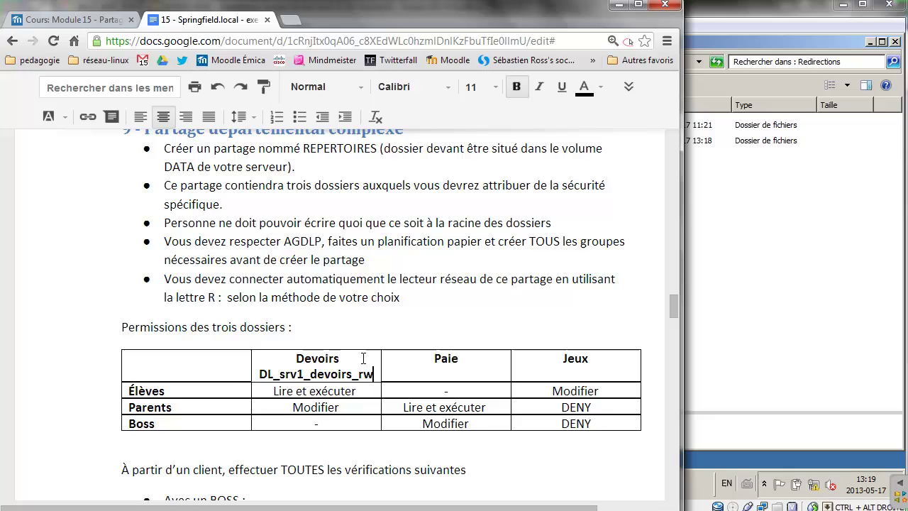
key("BackSpace")
type("modif")
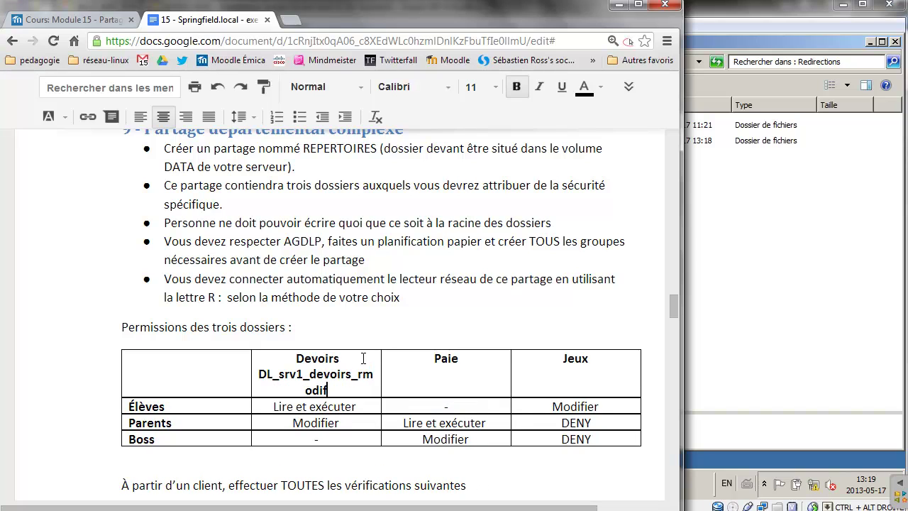
key("BackSpace")
key("BackSpace")
key("BackSpace")
key("BackSpace")
key("BackSpace")
key("BackSpace")
type("modif")
Circle and underline the new group name in red, then erase the annotations.
left_click_drag(274, 386, 248, 364)
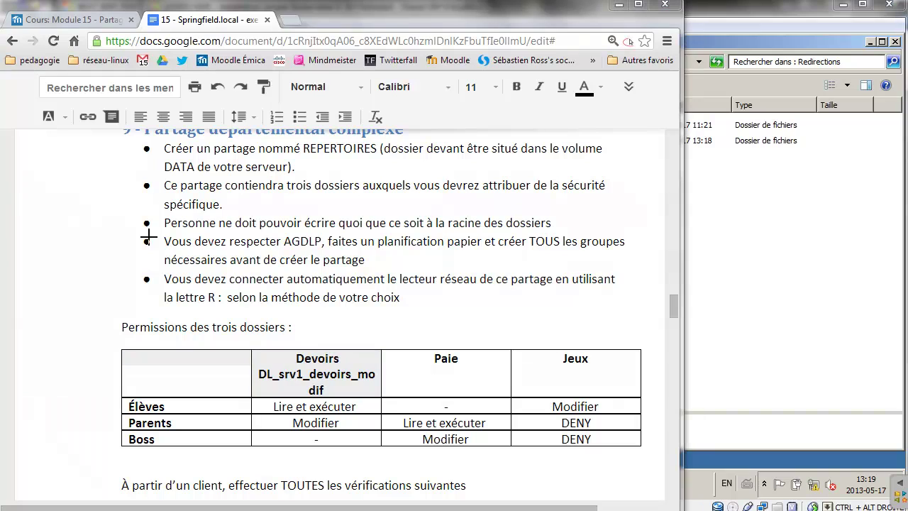
mouse_move(355, 366)
left_mouse_down()
mouse_move(264, 367)
mouse_move(283, 406)
mouse_move(391, 374)
mouse_move(379, 380)
left_mouse_up()
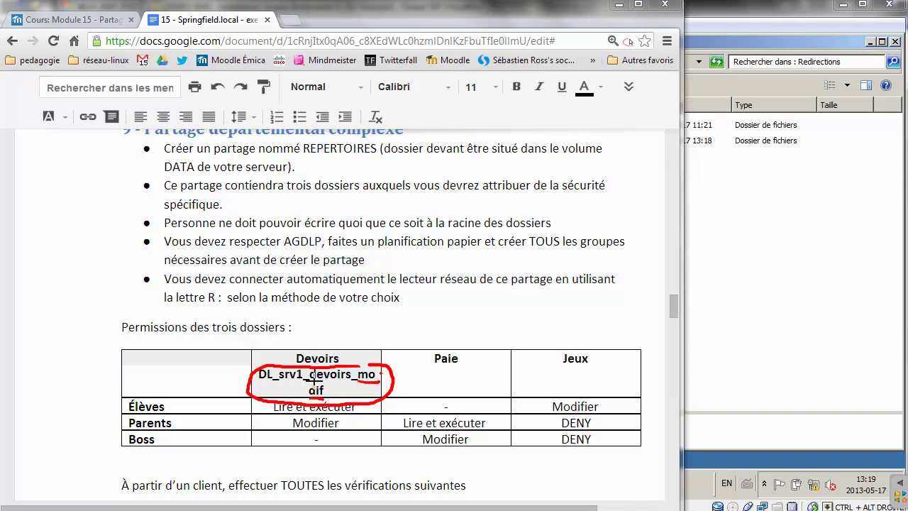
left_click_drag(316, 382, 355, 383)
mouse_move(279, 381)
left_mouse_down()
mouse_move(307, 381)
mouse_move(258, 382)
left_mouse_up()
key("e")
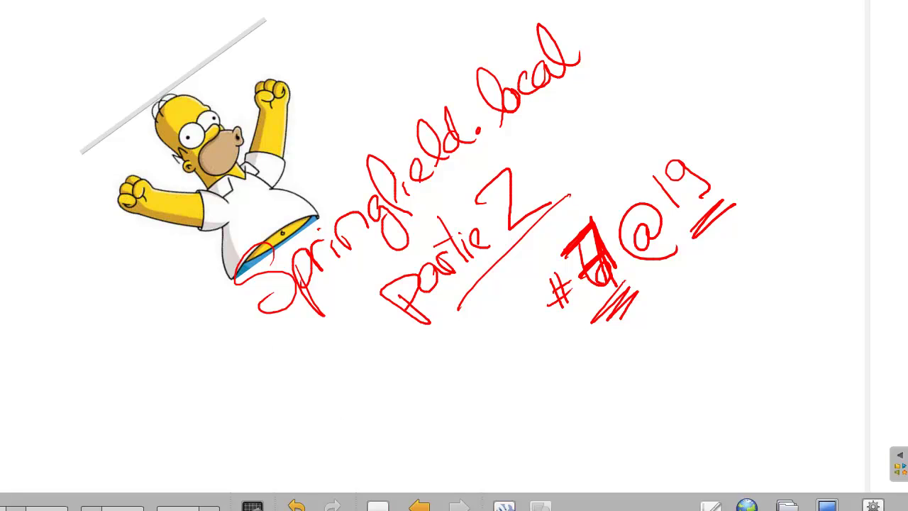
Clear the whiteboard and write Devoir, Paie and jeux down the page.
left_click(391, 497)
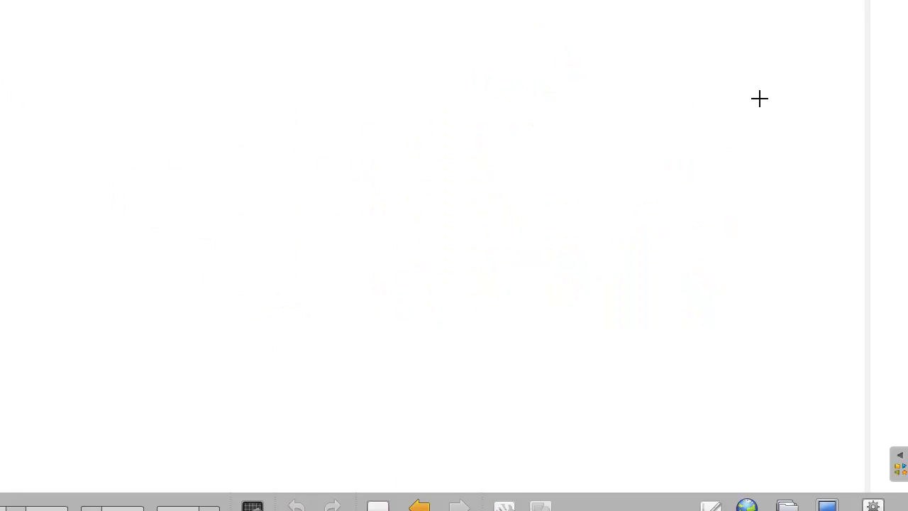
mouse_move(747, 79)
left_mouse_down()
mouse_move(773, 95)
mouse_move(827, 87)
left_mouse_up()
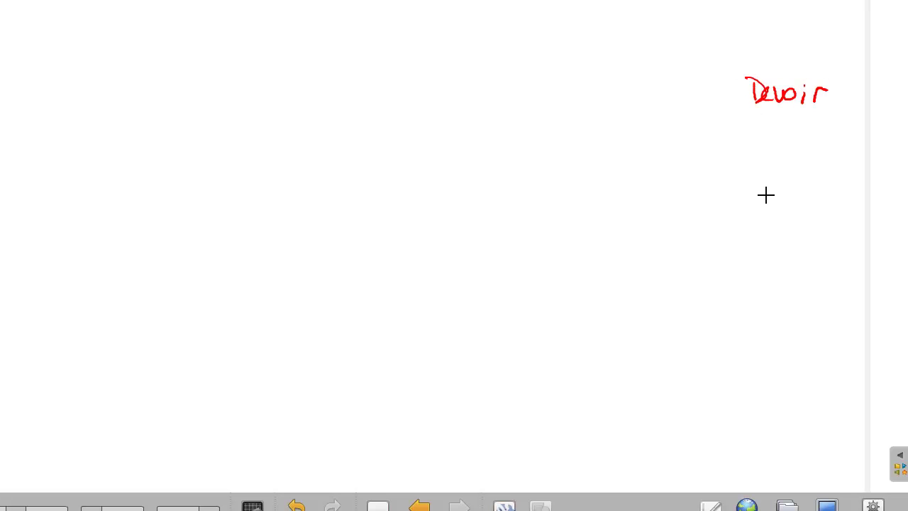
left_click_drag(760, 186, 816, 220)
mouse_move(758, 311)
left_mouse_down()
mouse_move(779, 316)
mouse_move(814, 304)
left_mouse_up()
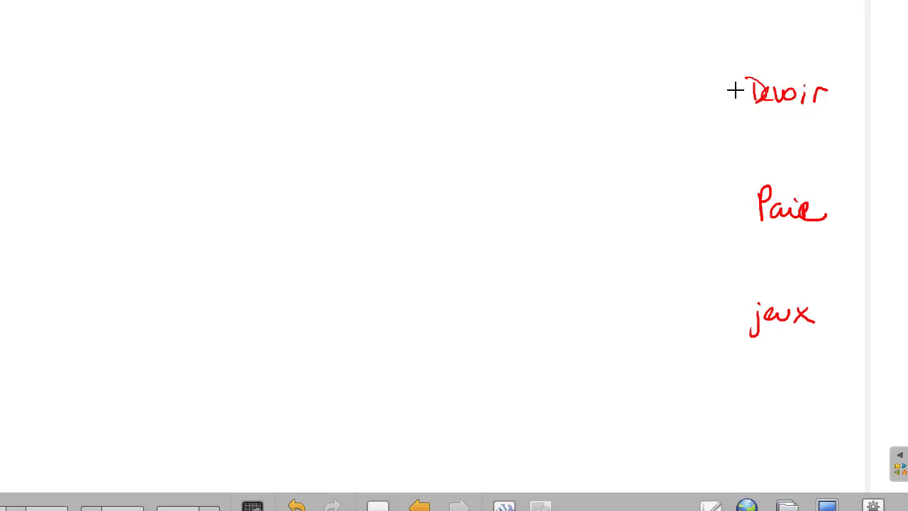
Draw an rw and an ro branch from each of Devoir, Paie and jeux.
mouse_move(736, 86)
left_mouse_down()
mouse_move(659, 53)
mouse_move(681, 61)
mouse_move(686, 49)
left_mouse_up()
mouse_move(737, 95)
left_mouse_down()
mouse_move(697, 127)
mouse_move(670, 120)
mouse_move(684, 126)
left_mouse_up()
mouse_move(750, 209)
left_mouse_down()
mouse_move(681, 189)
mouse_move(702, 193)
mouse_move(706, 245)
mouse_move(679, 241)
mouse_move(689, 251)
left_mouse_up()
mouse_move(742, 316)
left_mouse_down()
mouse_move(681, 301)
mouse_move(704, 305)
mouse_move(694, 351)
left_mouse_up()
left_click_drag(669, 353, 678, 351)
left_click_drag(689, 348, 687, 349)
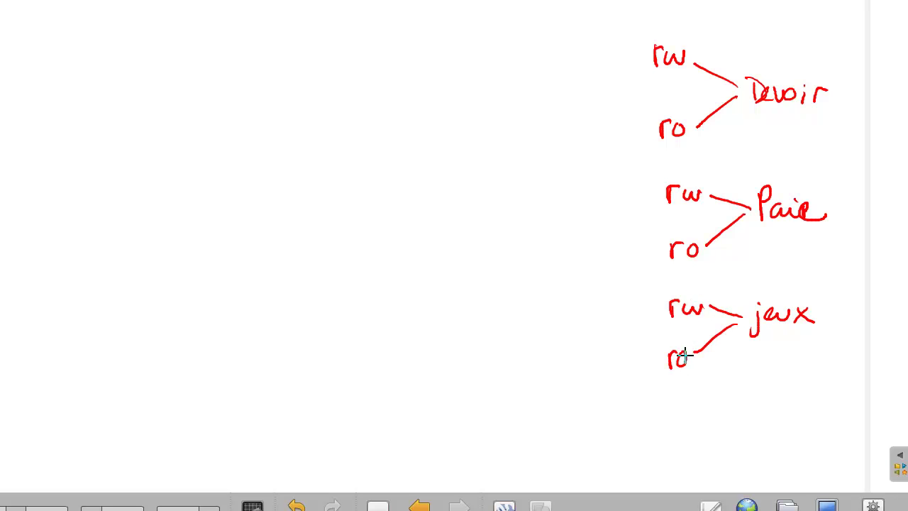
left_click(825, 506)
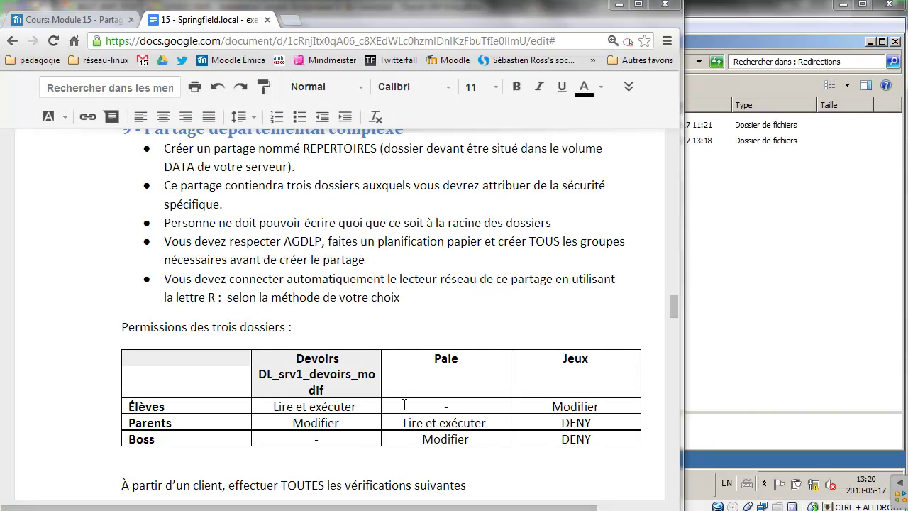
Point out each right in the table: Élèves and Parents on Devoirs, Parents and Boss on Paie, Élèves on Jeux.
left_click_drag(356, 406, 302, 423)
left_click(325, 423)
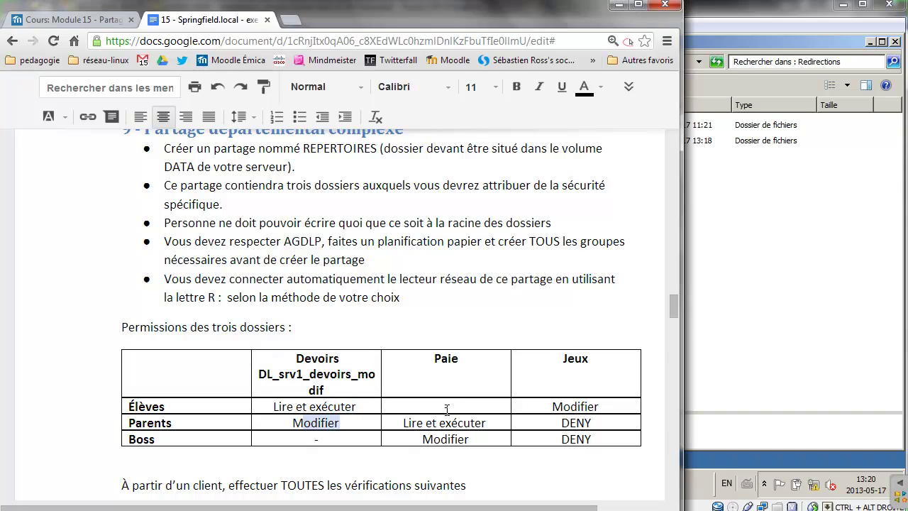
left_click(447, 409)
double_click(484, 423)
left_click_drag(472, 439, 422, 439)
left_click_drag(600, 406, 576, 425)
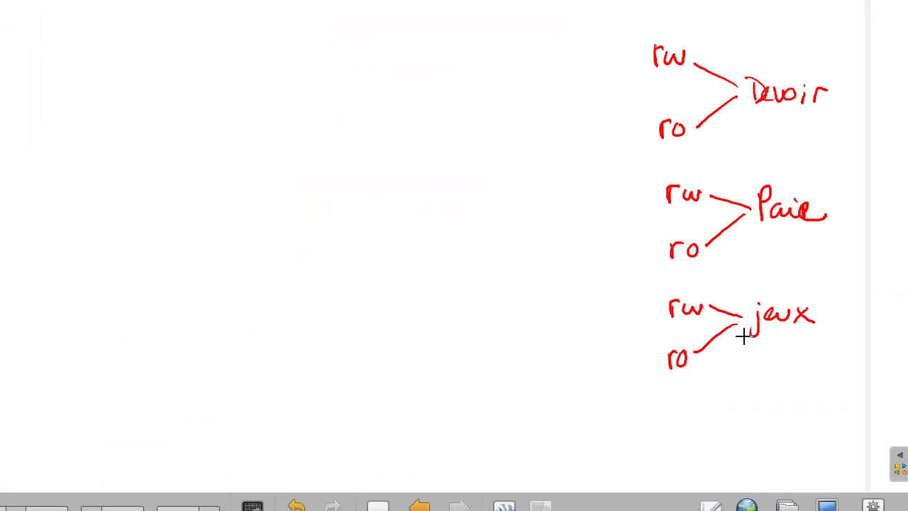
Add DENY as a third entry under jeux and bracket its ro branch.
left_click_drag(754, 325, 705, 377)
mouse_move(656, 404)
left_mouse_down()
mouse_move(703, 391)
mouse_move(699, 406)
left_mouse_up()
left_click_drag(658, 344, 654, 372)
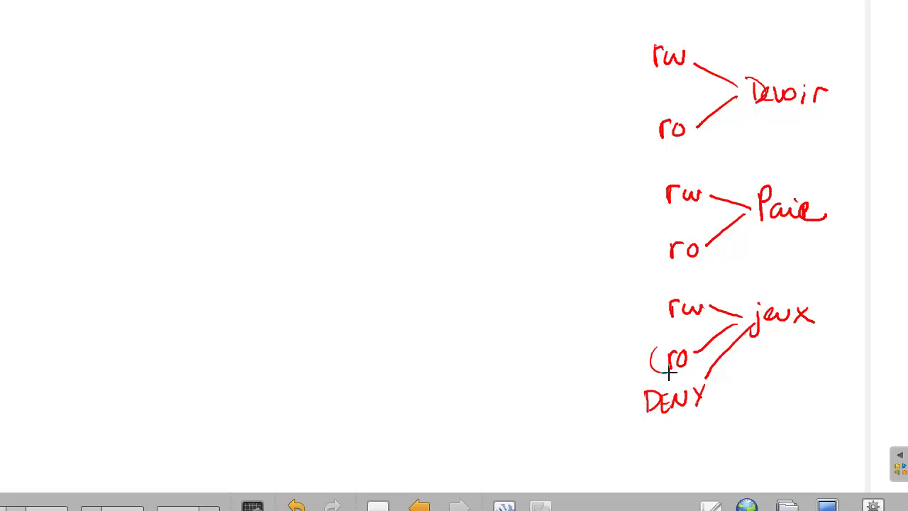
left_click_drag(679, 334, 687, 370)
Write DL_srvl_devoirs_rw beside Devoir rw and a placeholder name for Devoir ro.
left_click_drag(466, 44, 466, 65)
mouse_move(467, 44)
left_mouse_down()
mouse_move(518, 63)
mouse_move(574, 59)
mouse_move(588, 38)
mouse_move(604, 54)
mouse_move(650, 63)
left_mouse_up()
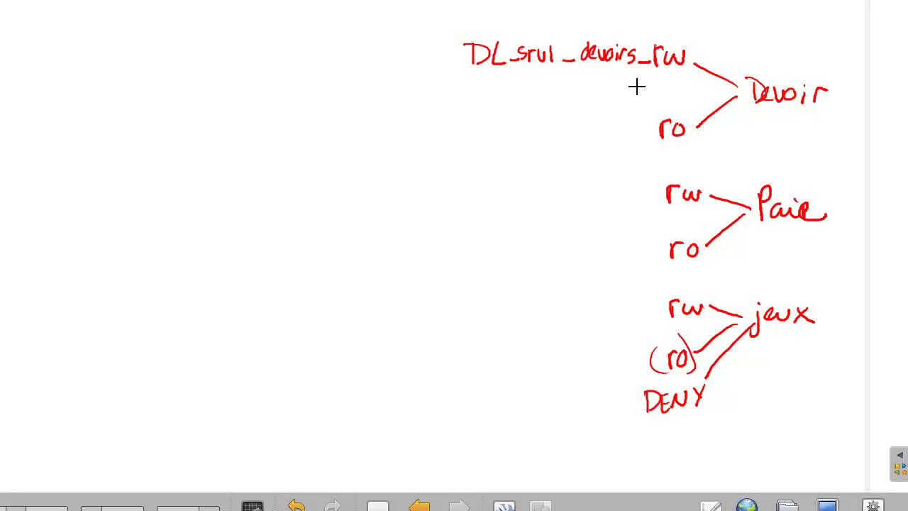
left_click(501, 129)
left_click(514, 129)
left_click(544, 128)
left_click(570, 127)
left_click(590, 127)
left_click(627, 125)
left_click(647, 124)
Write the DL_srvl_paie group name for Paie rw and placeholders for the remaining groups.
mouse_move(485, 186)
left_mouse_down()
mouse_move(526, 196)
mouse_move(568, 180)
mouse_move(649, 196)
left_mouse_up()
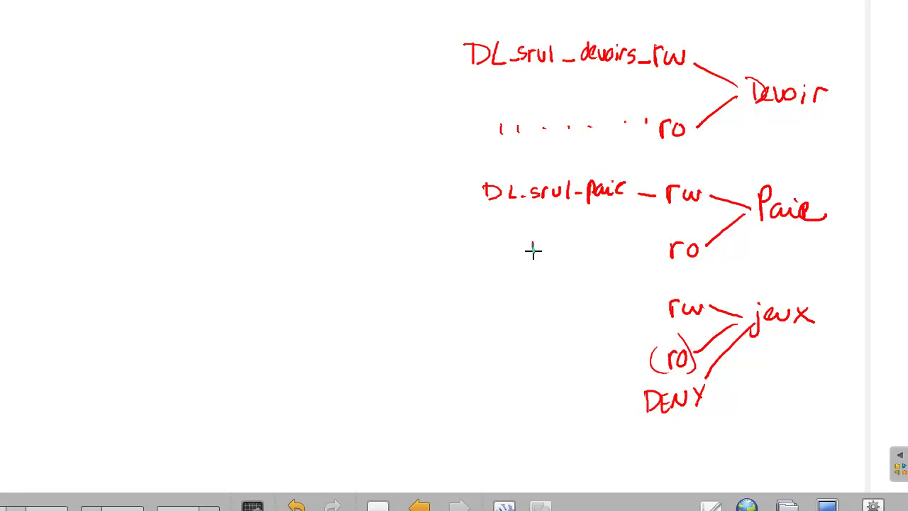
left_click_drag(533, 244, 535, 253)
left_click_drag(562, 245, 569, 248)
left_click_drag(588, 245, 628, 251)
mouse_move(615, 319)
left_mouse_down()
mouse_move(579, 320)
mouse_move(602, 345)
left_mouse_up()
left_click_drag(567, 364, 589, 364)
left_click_drag(551, 398, 579, 403)
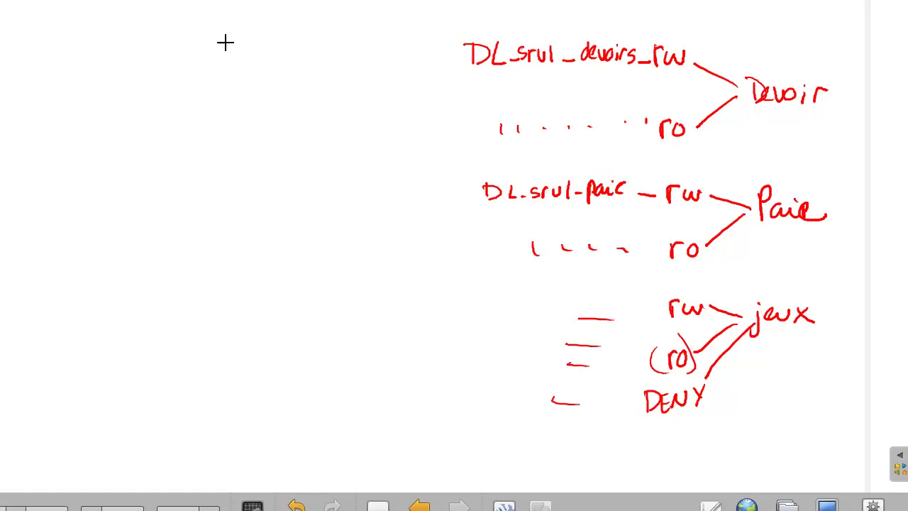
Draw a global group on the left linked by lines to the DL groups.
mouse_move(237, 96)
left_mouse_down()
mouse_move(229, 87)
mouse_move(269, 99)
left_mouse_up()
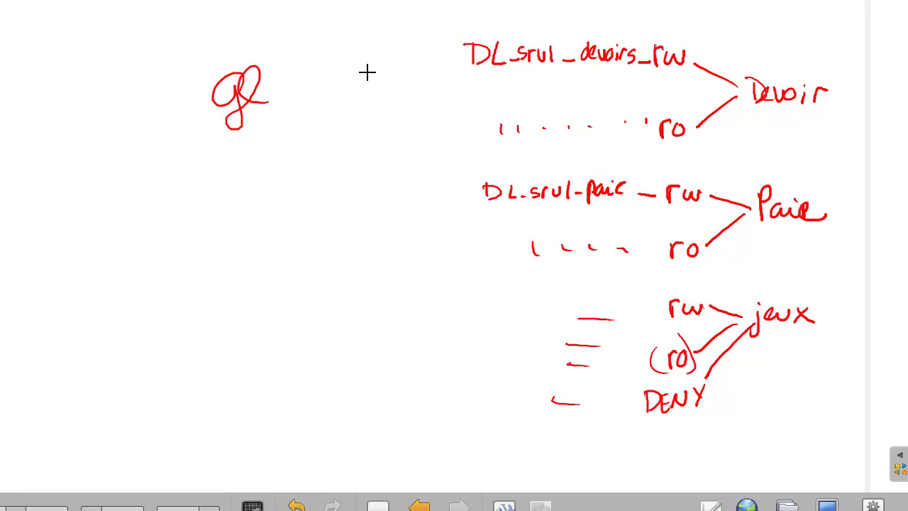
left_click_drag(333, 91, 461, 48)
left_click_drag(304, 135, 490, 188)
left_click_drag(318, 142, 526, 323)
left_click_drag(315, 87, 474, 327)
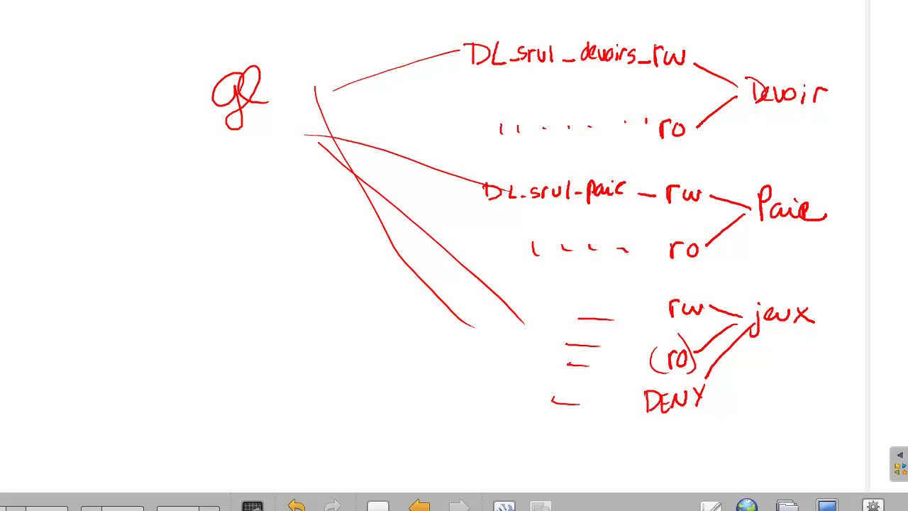
key("alt+Tab")
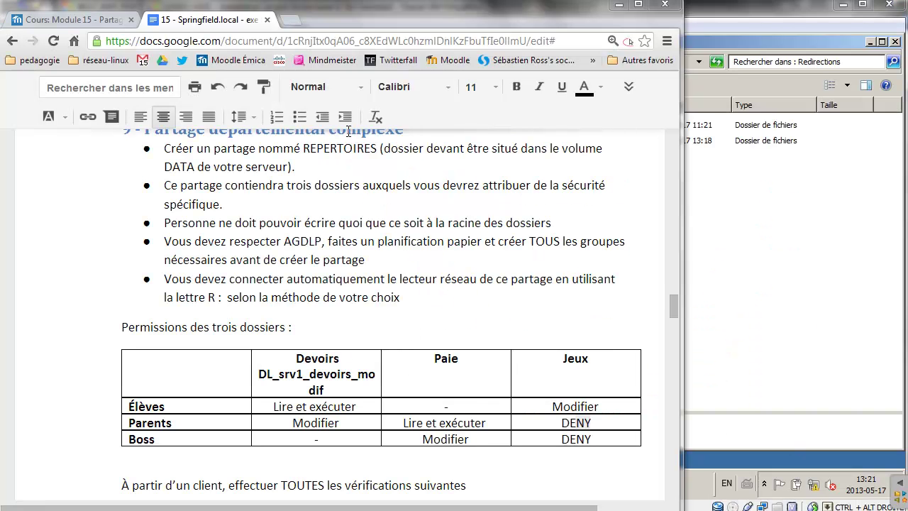
Launch the Super MMC console on the server and close the Redirections folder.
left_click(732, 257)
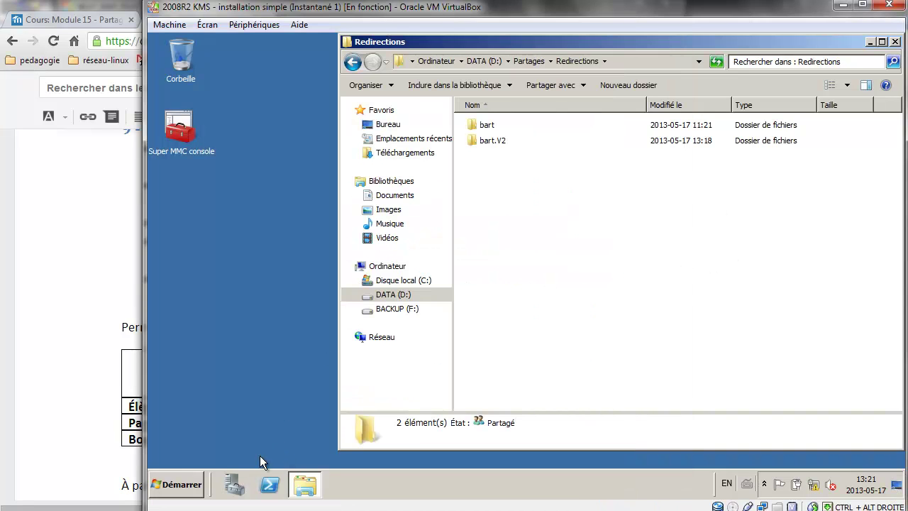
double_click(203, 135)
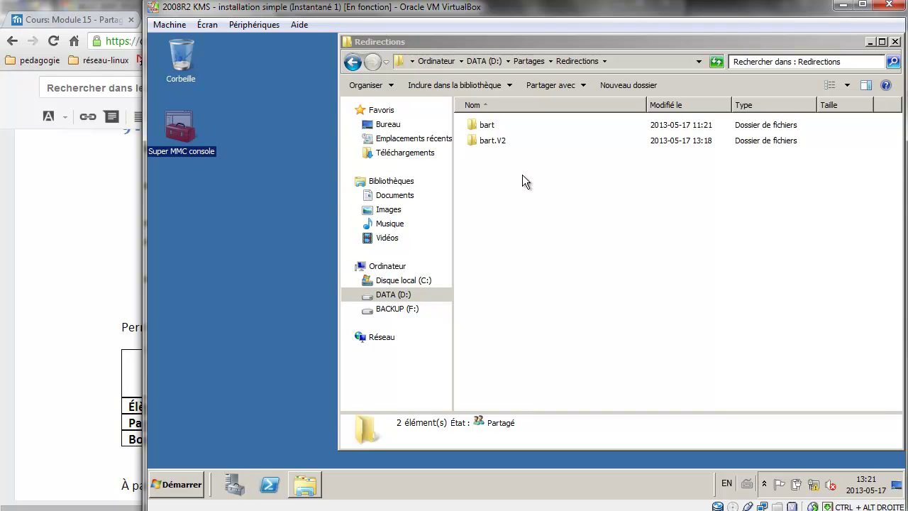
left_click(894, 42)
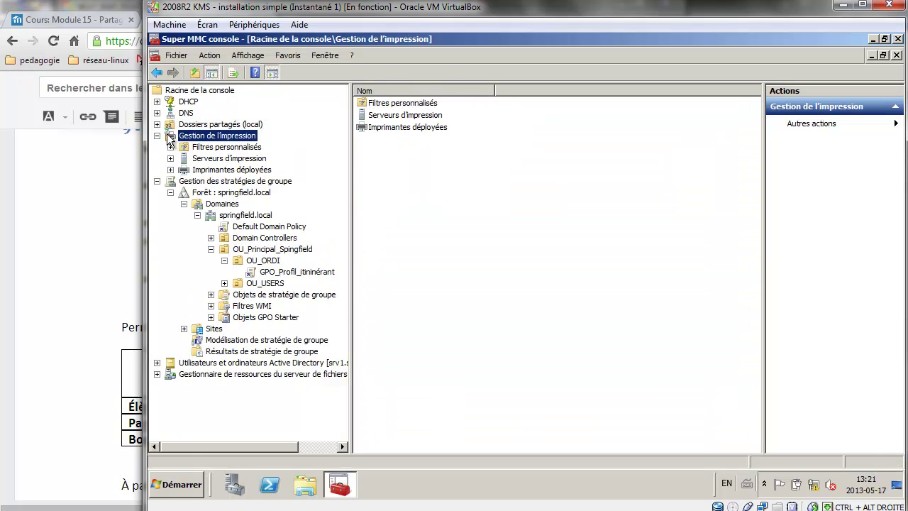
Collapse the other console branches and expand Utilisateurs et ordinateurs Active Directory.
left_click(158, 136)
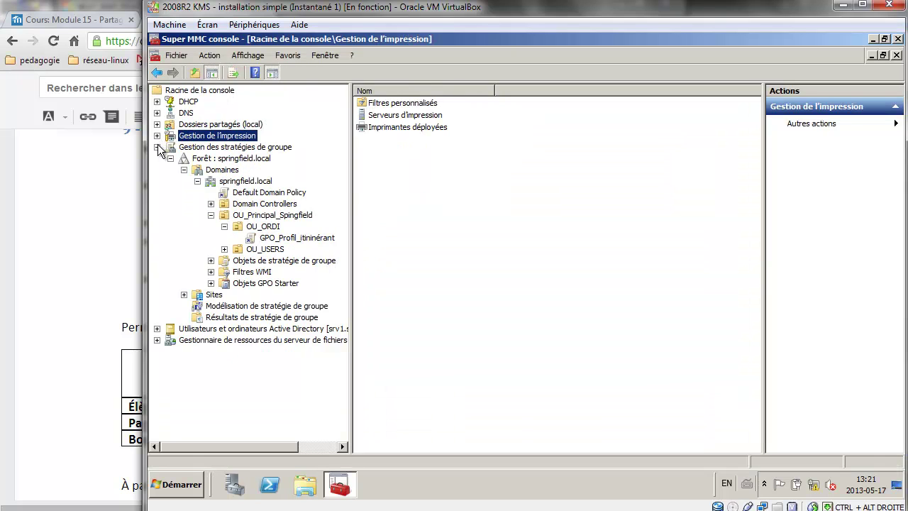
left_click(157, 147)
left_click(157, 170)
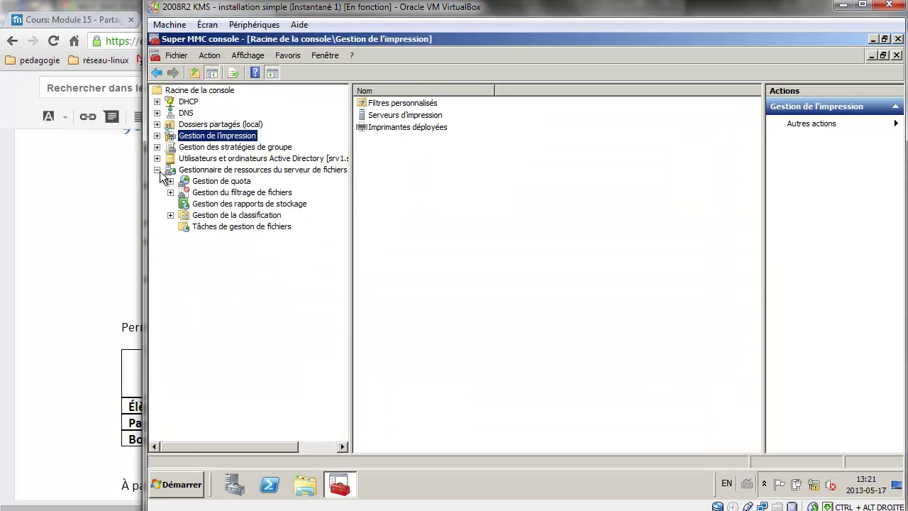
left_click(157, 169)
left_click(157, 158)
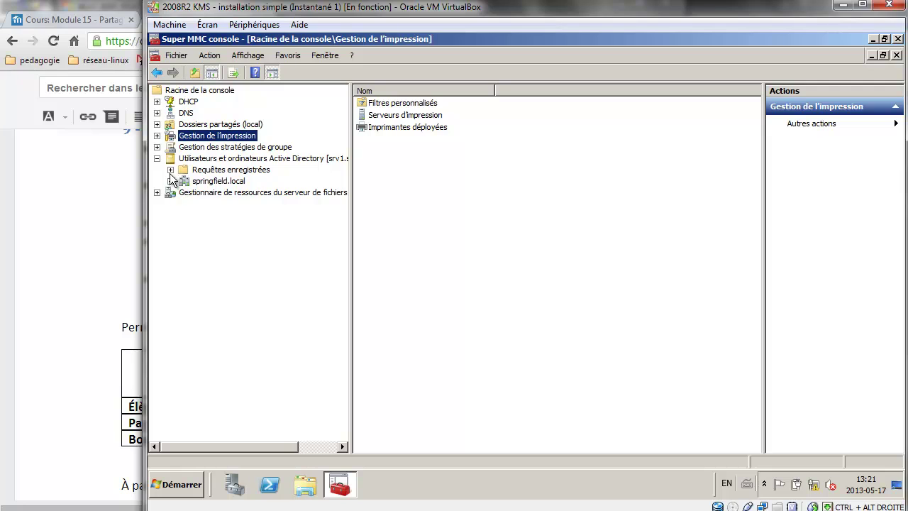
Create the OU_Domain_locals unit inside OU_Principal_Spingfield in springfield.local.
left_click(171, 181)
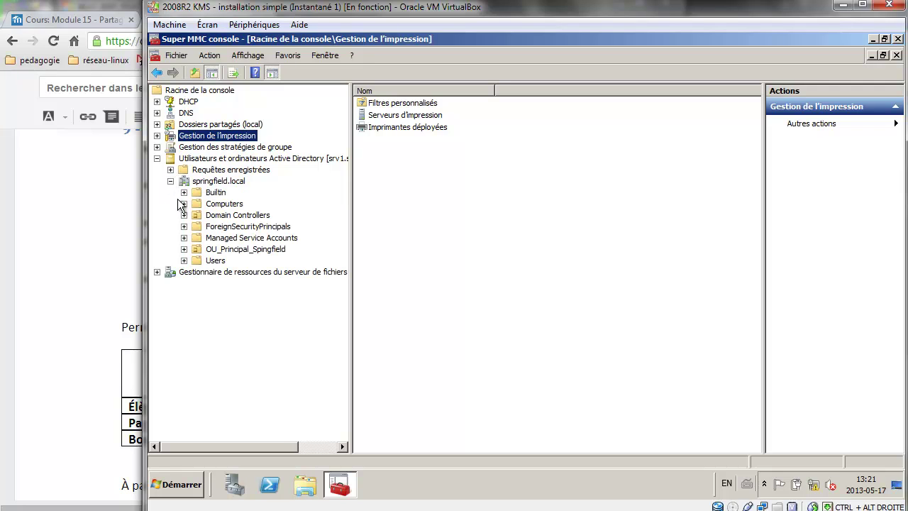
left_click(184, 250)
left_click(226, 251)
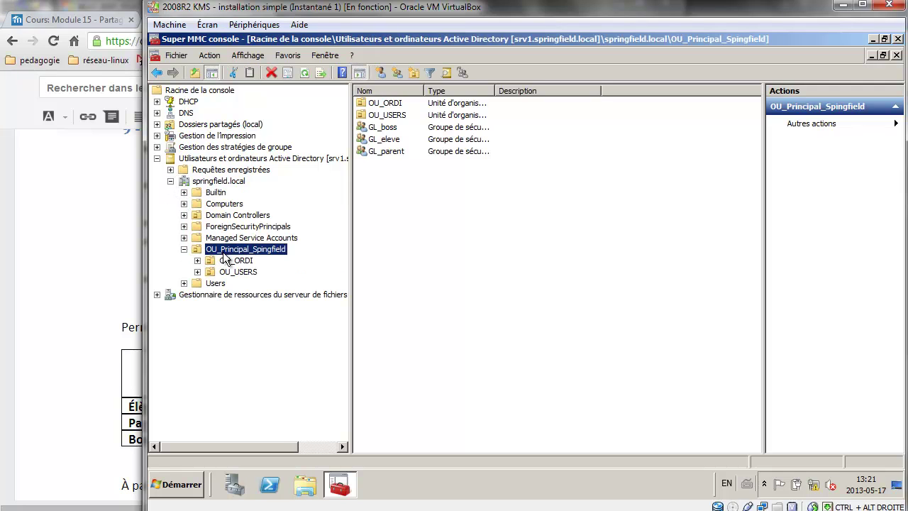
left_click(414, 73)
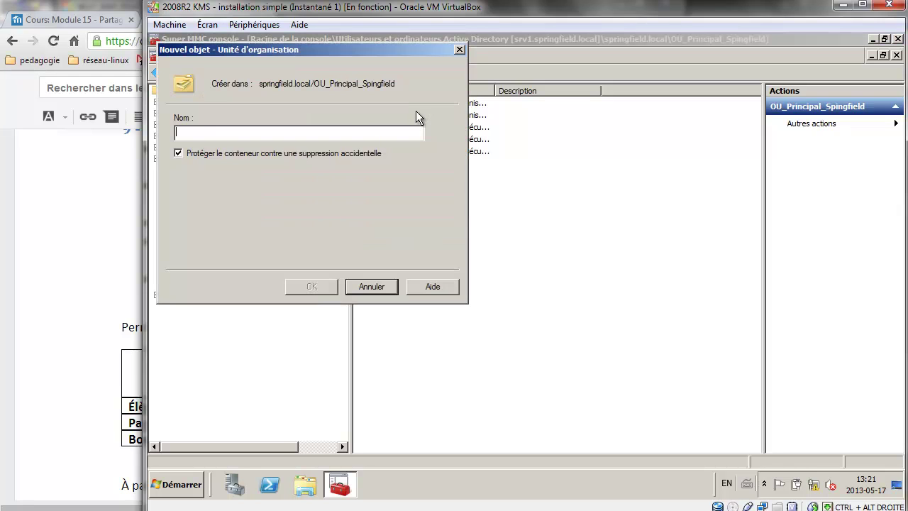
type("OU_Do")
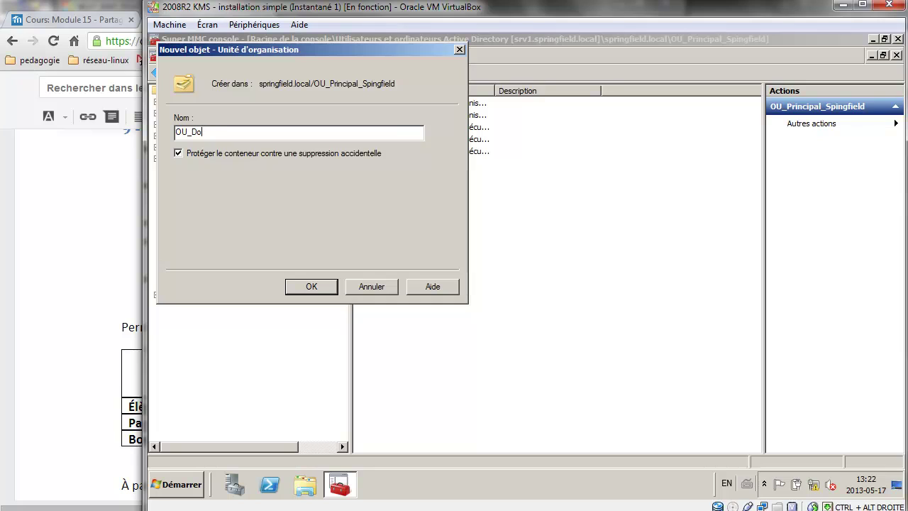
type("main_locals")
left_click(317, 286)
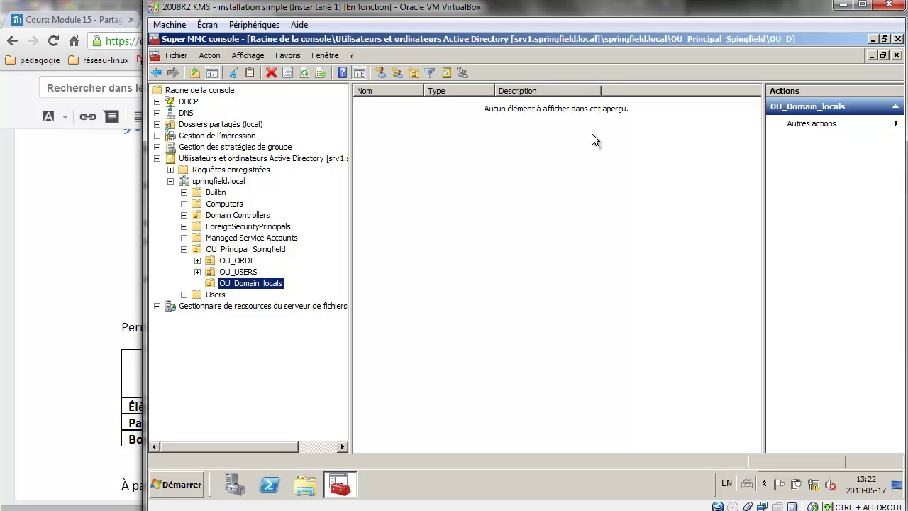
Create the domain local security group dl_srv1_paie_rw in OU_Domain_locals.
left_click(397, 73)
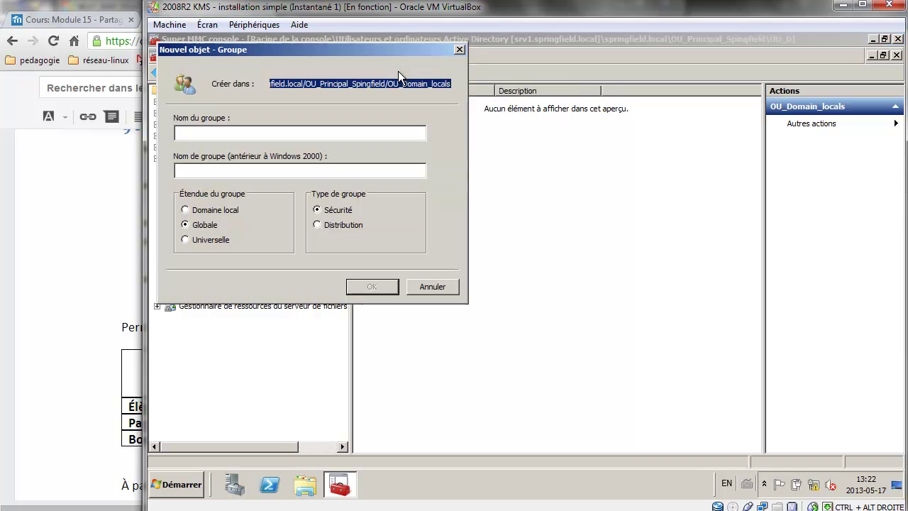
type("dl_srv")
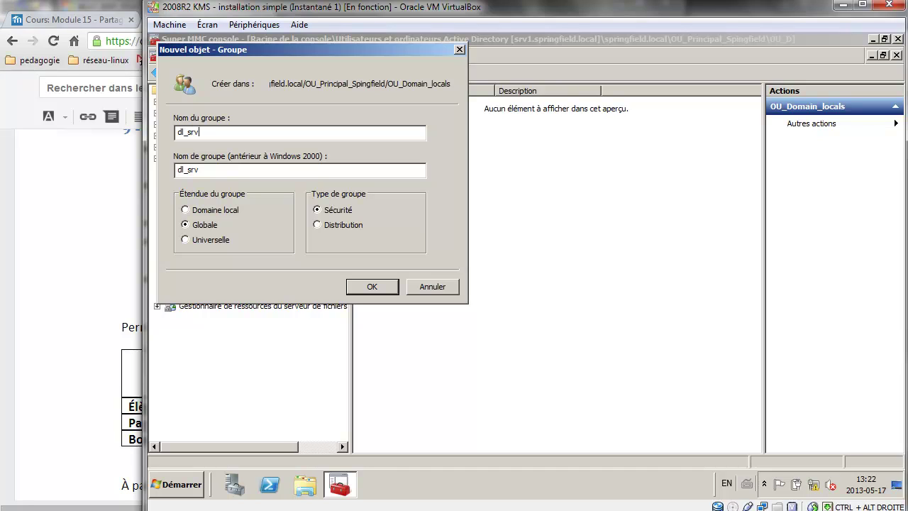
type("1_paie_rw")
left_click_drag(226, 132, 151, 134)
key("ctrl+c")
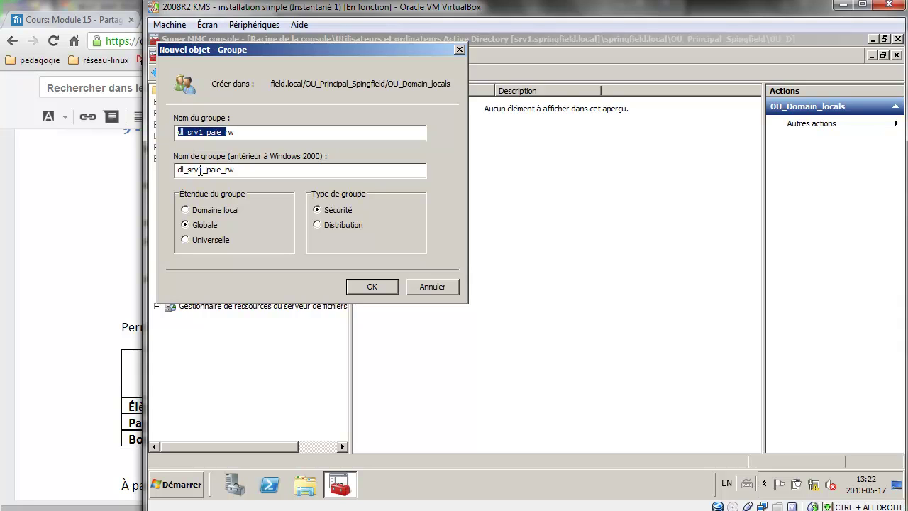
left_click(204, 211)
left_click(374, 288)
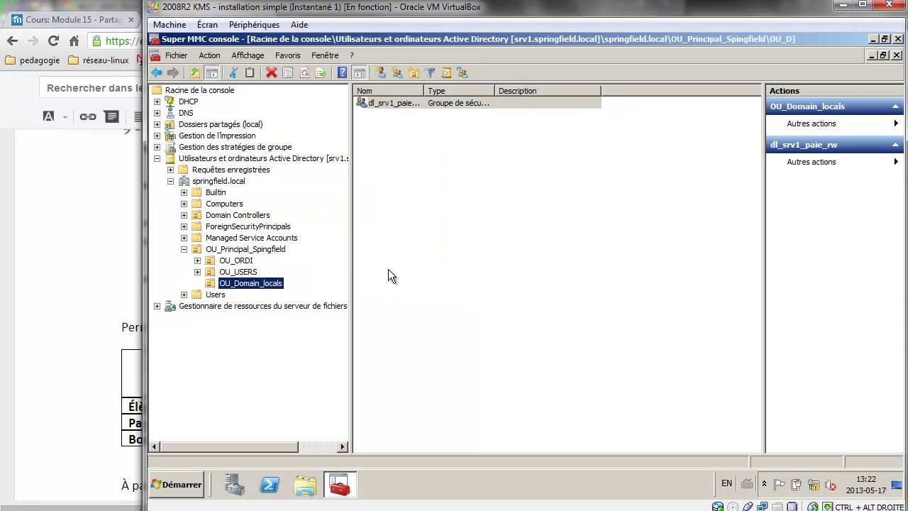
Create the domain local security group dl_srv1_paie_ro, reusing the copied name prefix.
left_click(399, 71)
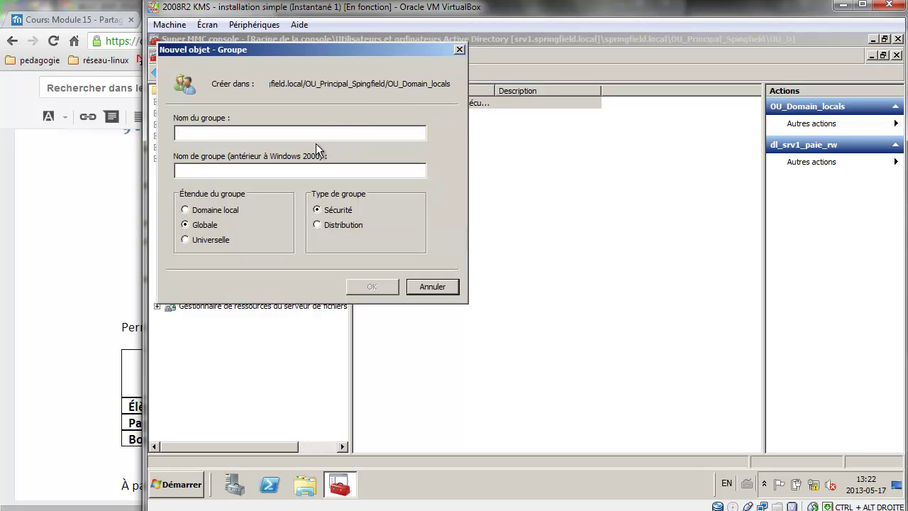
key("ctrl+v")
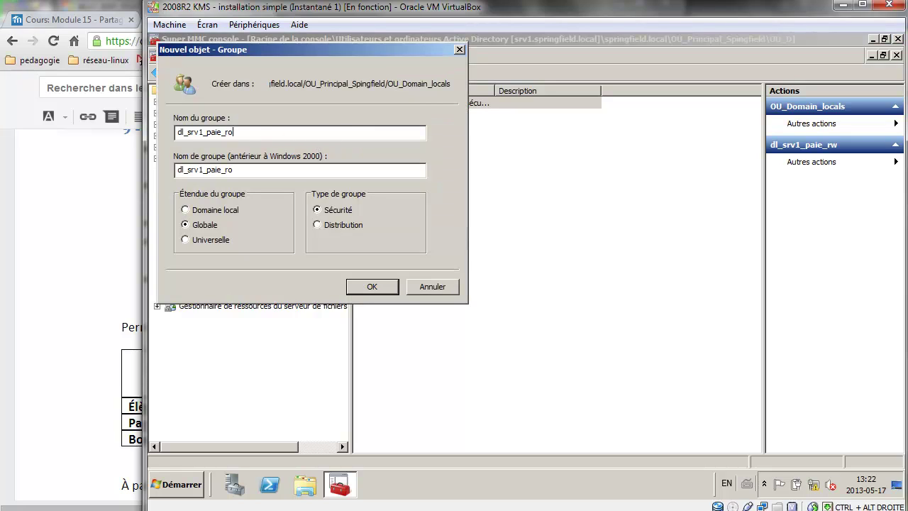
left_click(193, 211)
left_click(371, 287)
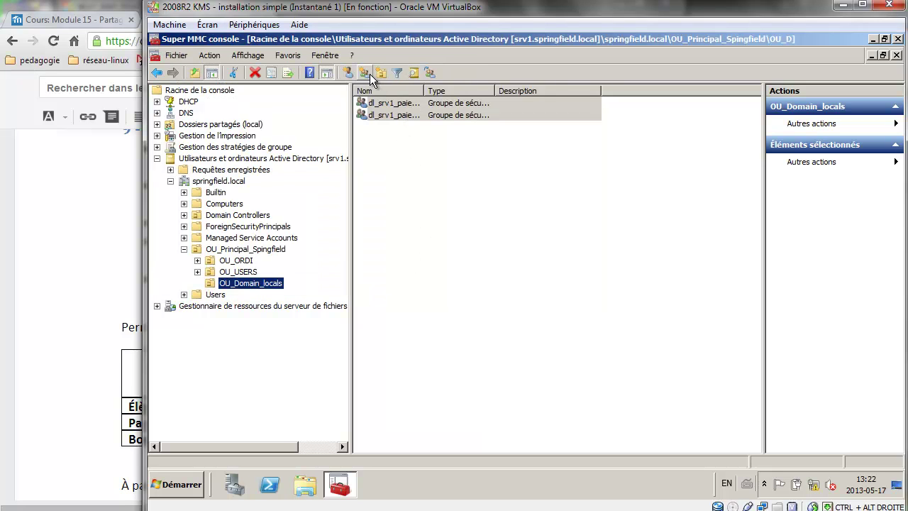
Create the domain local group dl_srv1_devoirs_rw after checking the permissions table.
left_click(378, 75)
key("ctrl+v")
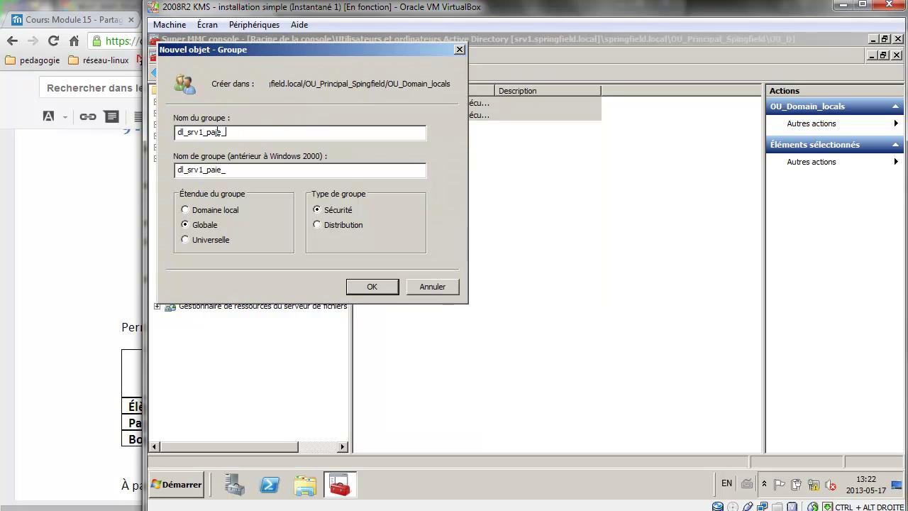
key("BackSpace")
key("BackSpace")
key("BackSpace")
left_click(56, 246)
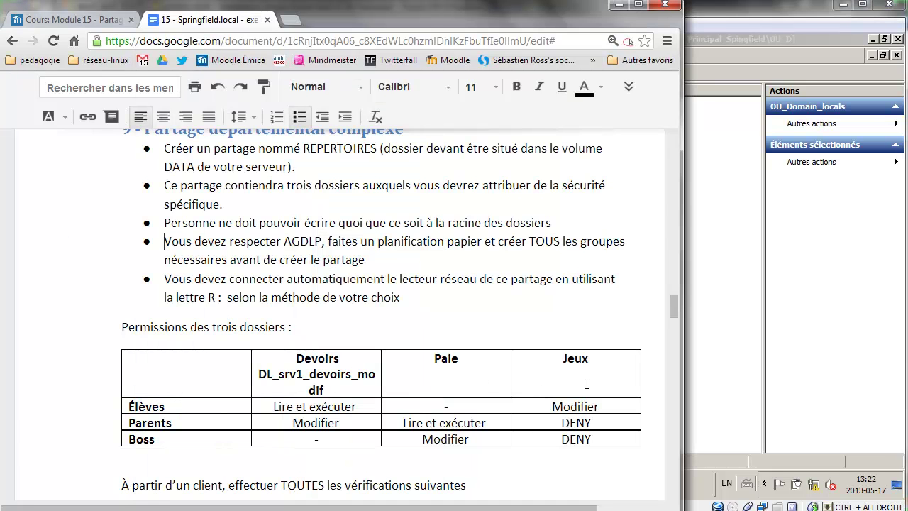
left_click(797, 282)
left_click(302, 136)
key("BackSpace")
type("dl_srv1_d")
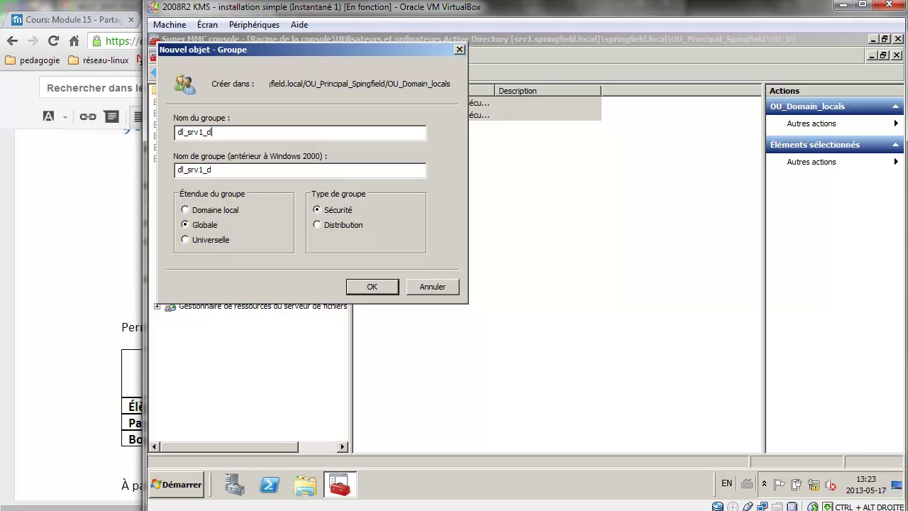
type("evoirs_rw")
left_click_drag(233, 132, 118, 124)
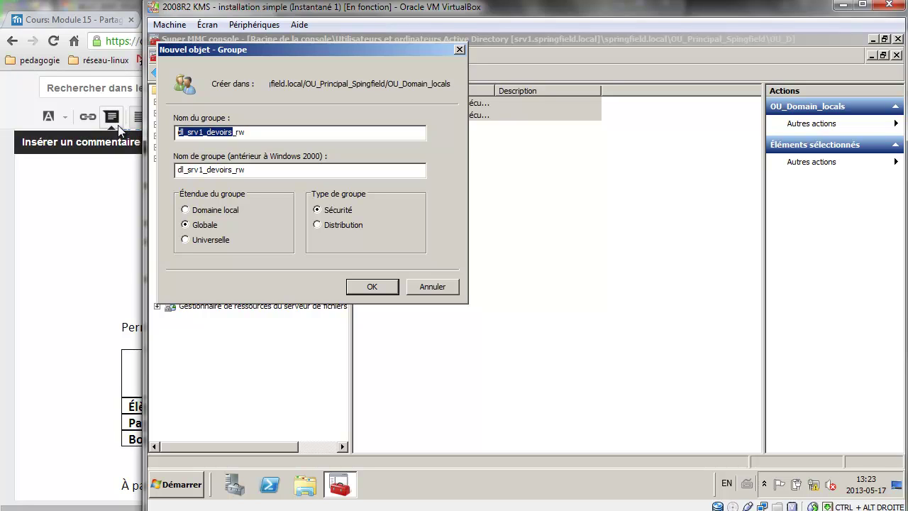
left_click(222, 132)
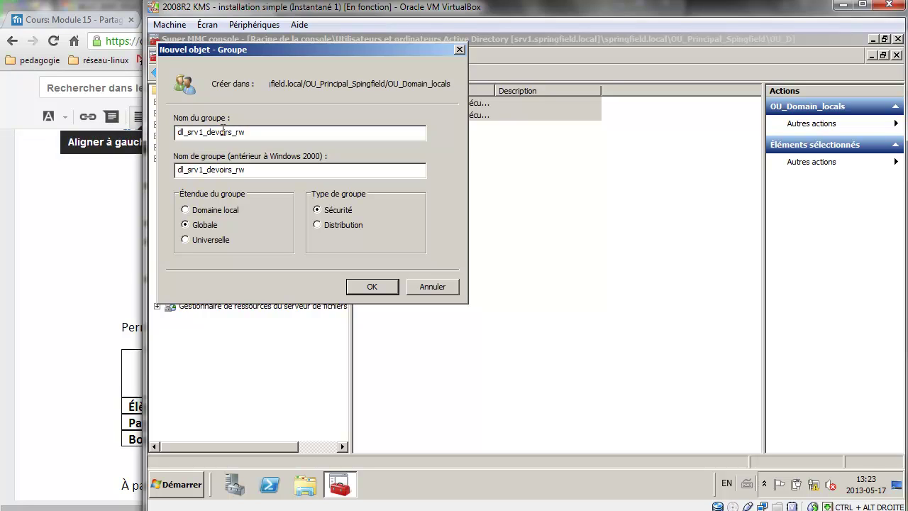
left_click_drag(235, 132, 175, 138)
key("ctrl+c")
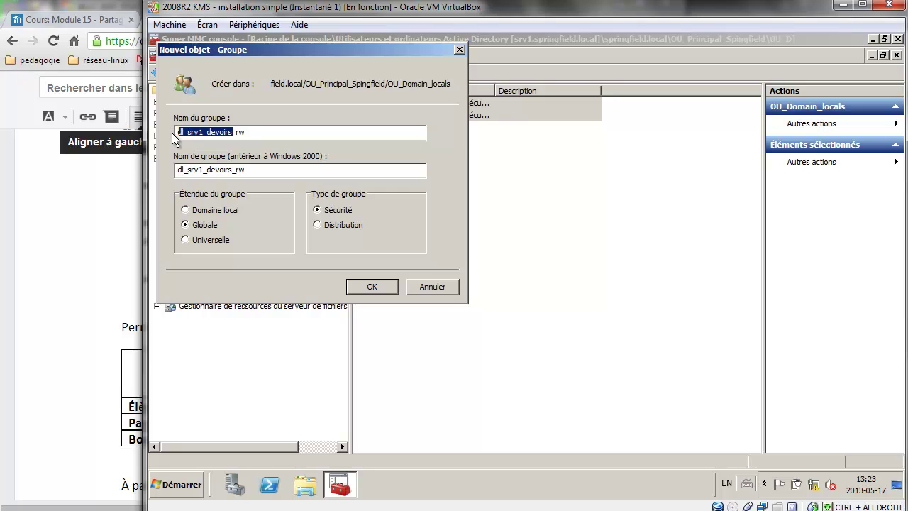
left_click(206, 212)
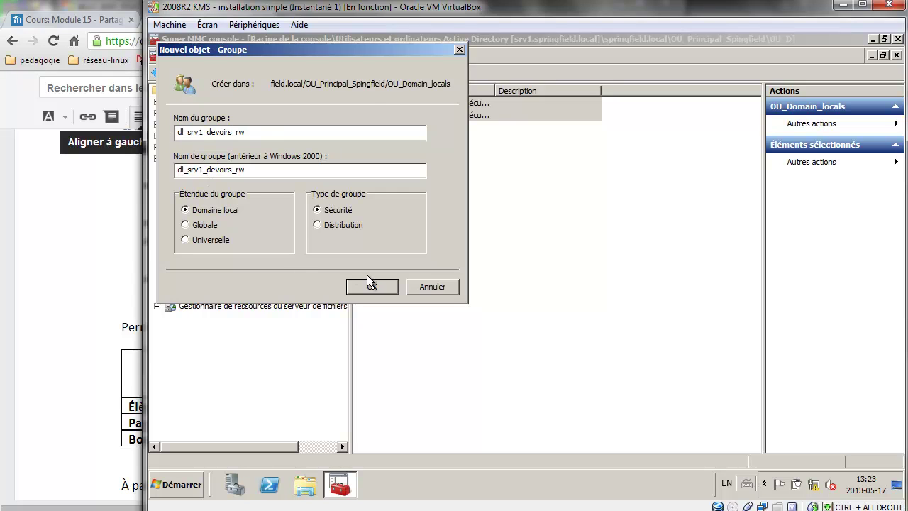
left_click(372, 284)
Create the domain local group dl_srv1_devoirs_ro from the copied name prefix.
left_click(365, 73)
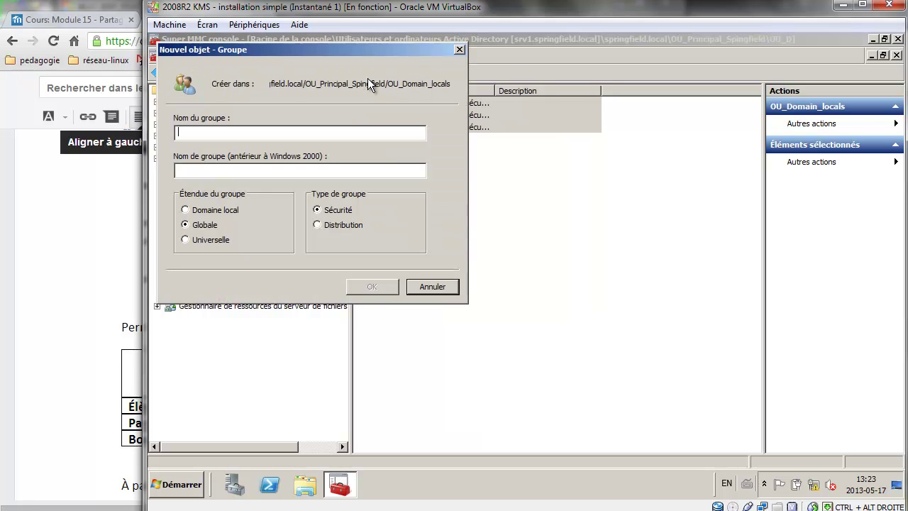
key("ctrl+v")
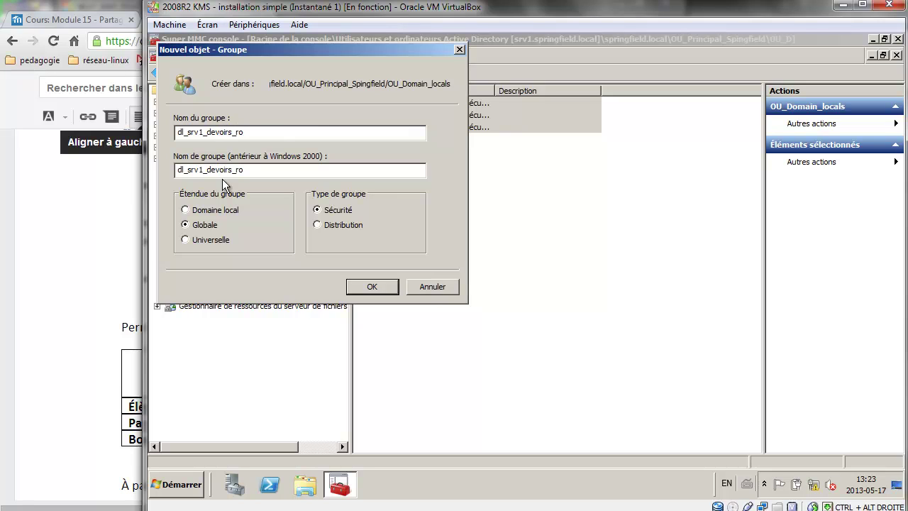
left_click(395, 290)
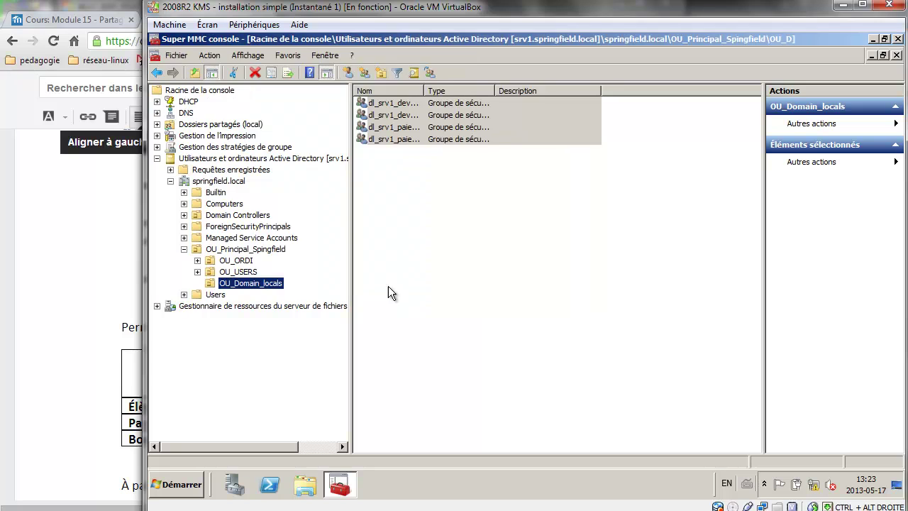
Create the domain local group dl_srv1_jeux_rw in OU_Domain_locals.
left_click(364, 71)
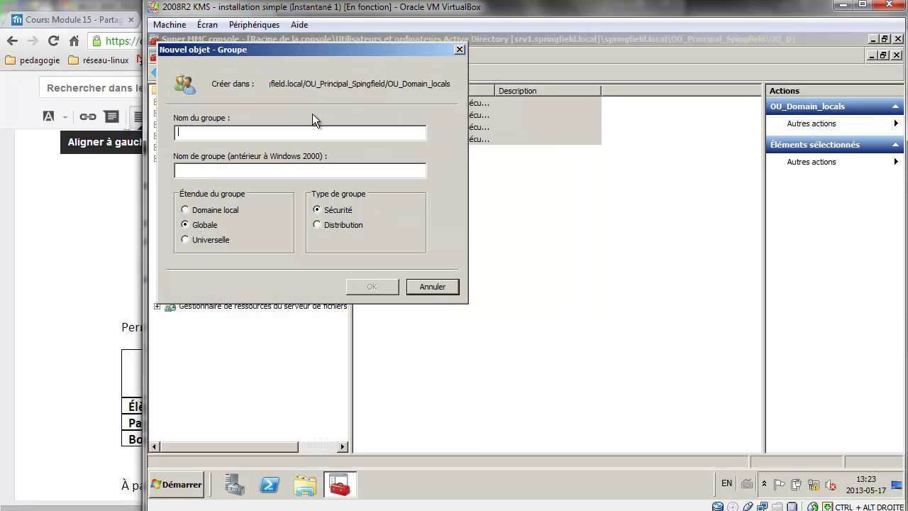
key("ctrl+v")
key("BackSpace")
key("BackSpace")
key("BackSpace")
key("BackSpace")
key("BackSpace")
key("BackSpace")
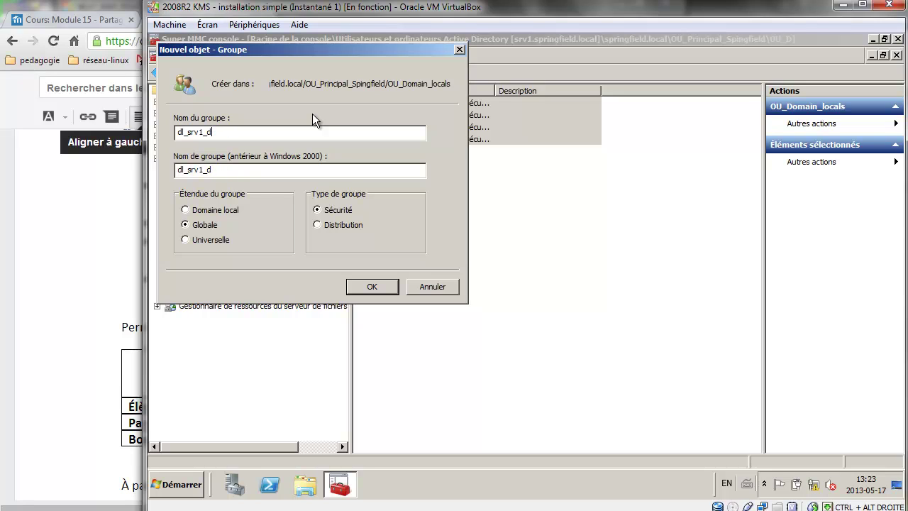
key("BackSpace")
type("jeux_rw")
left_click_drag(227, 132, 177, 132)
key("ctrl+c")
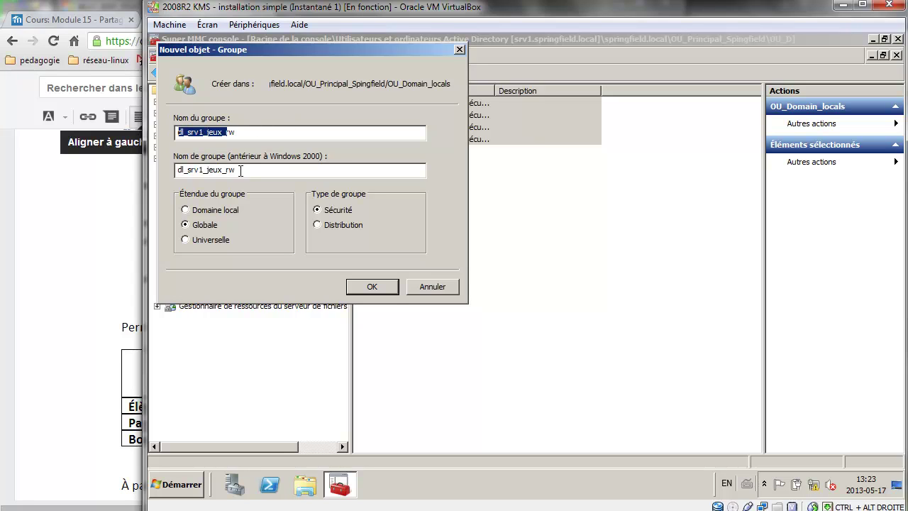
left_click(224, 210)
left_click(367, 284)
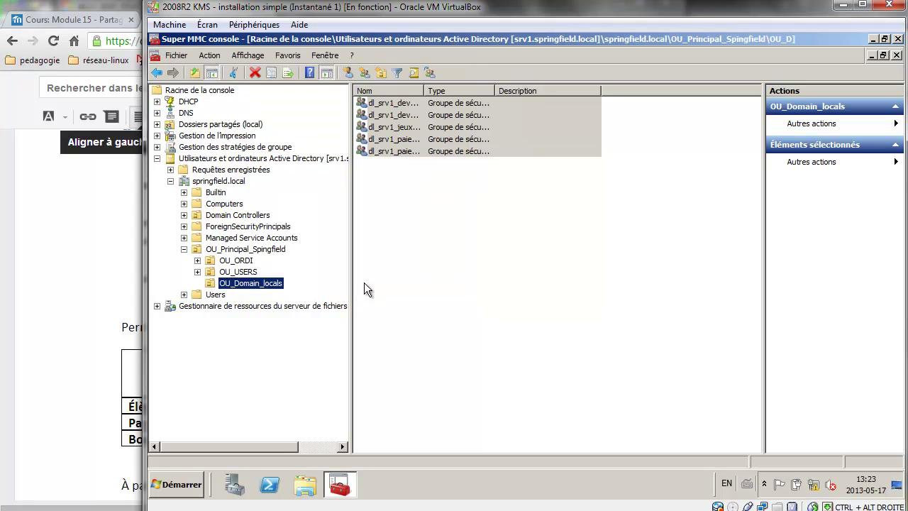
Create the domain local group dl_srv1_jeux_ro.
left_click(367, 74)
key("ctrl+v")
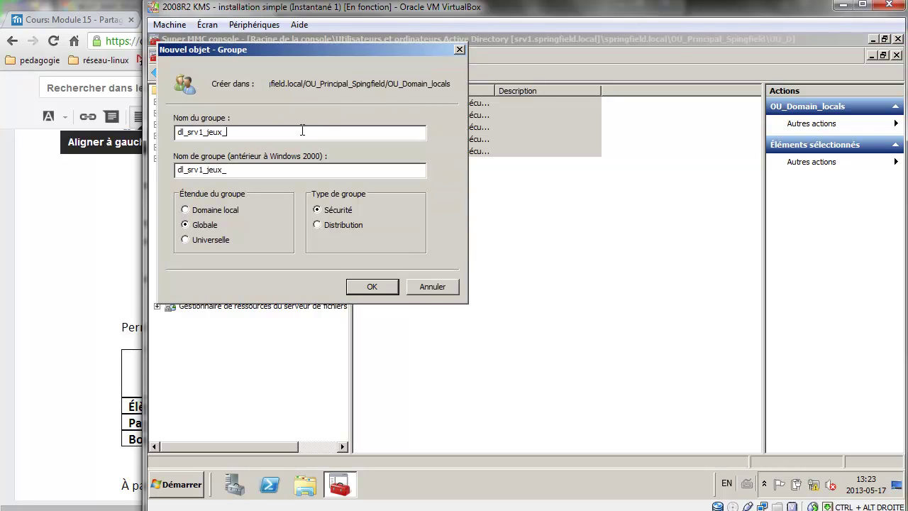
type("ro")
left_click(240, 209)
left_click(362, 285)
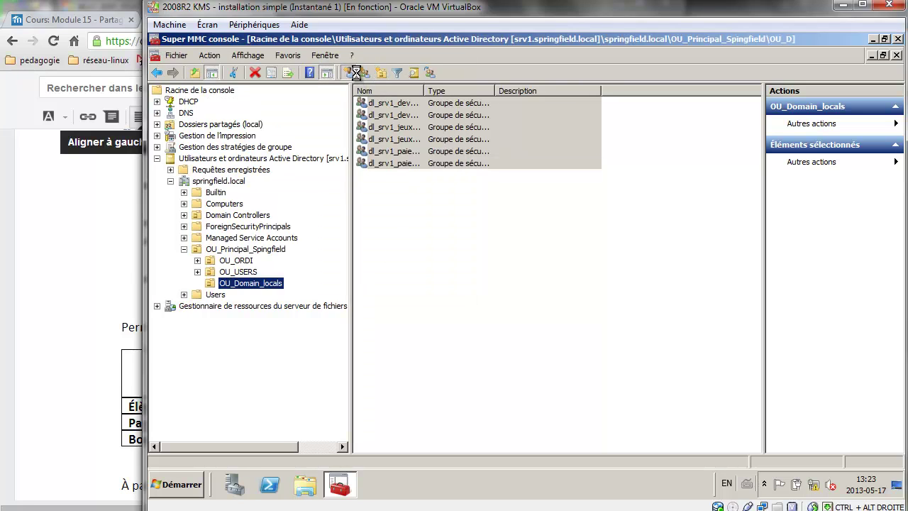
Create the domain local deny group dl_srv1_jeux_DENY.
left_click(348, 73)
left_click(426, 286)
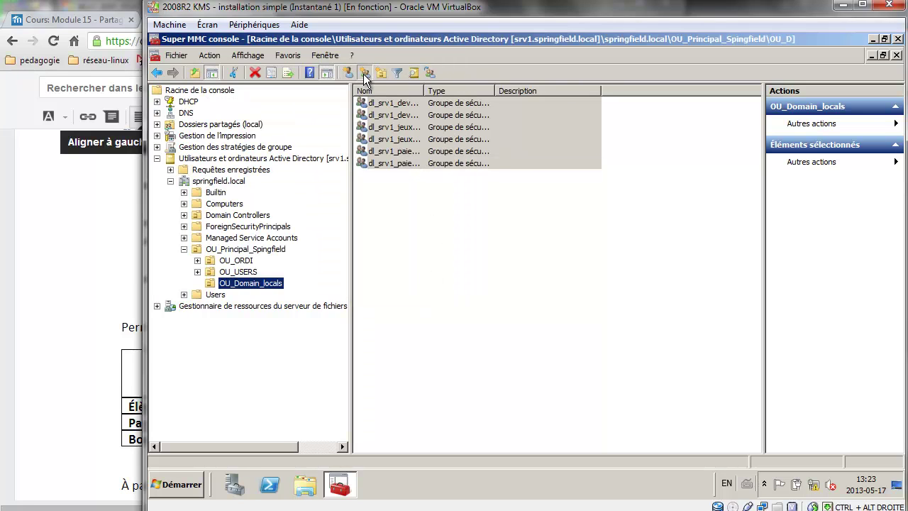
left_click(364, 73)
type("dl_srv1_jeux_")
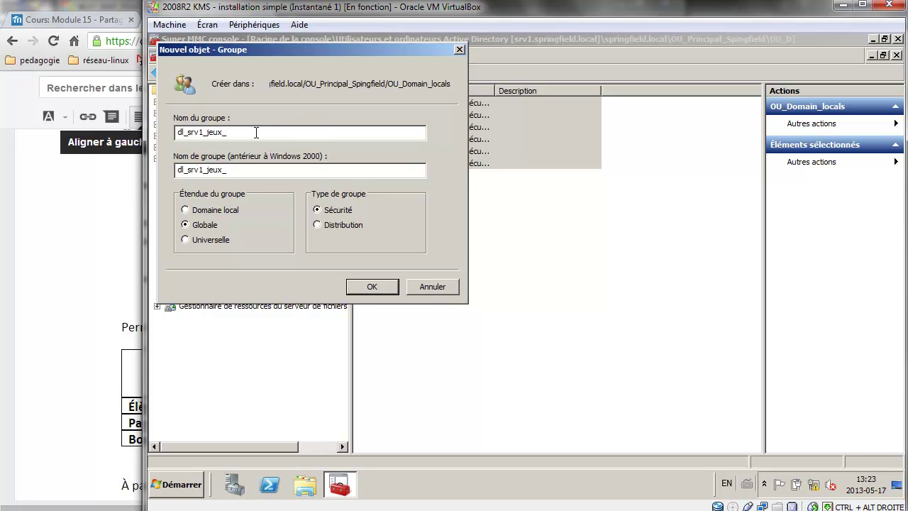
type("DENY")
left_click(206, 210)
left_click(381, 287)
Auto-size the Nom and Type columns to show the seven full group names and domain local types.
key("ctrl+a")
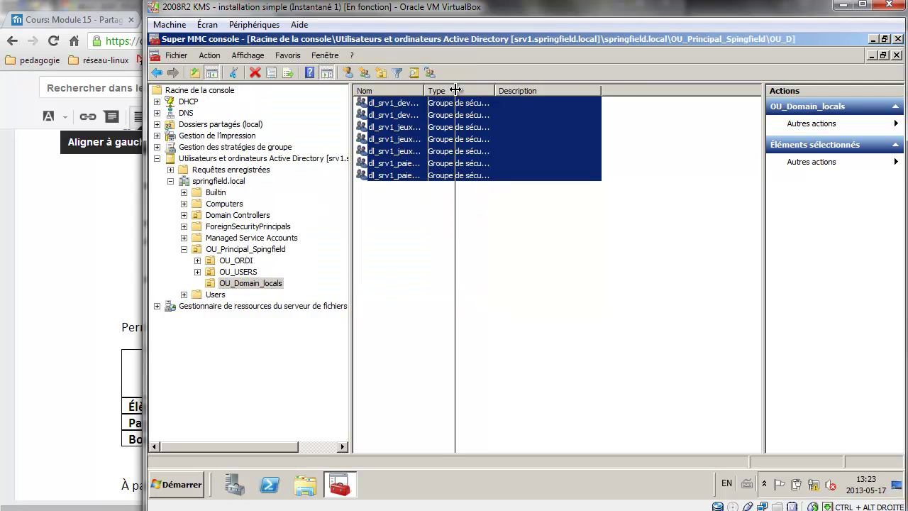
double_click(424, 91)
left_click(427, 195)
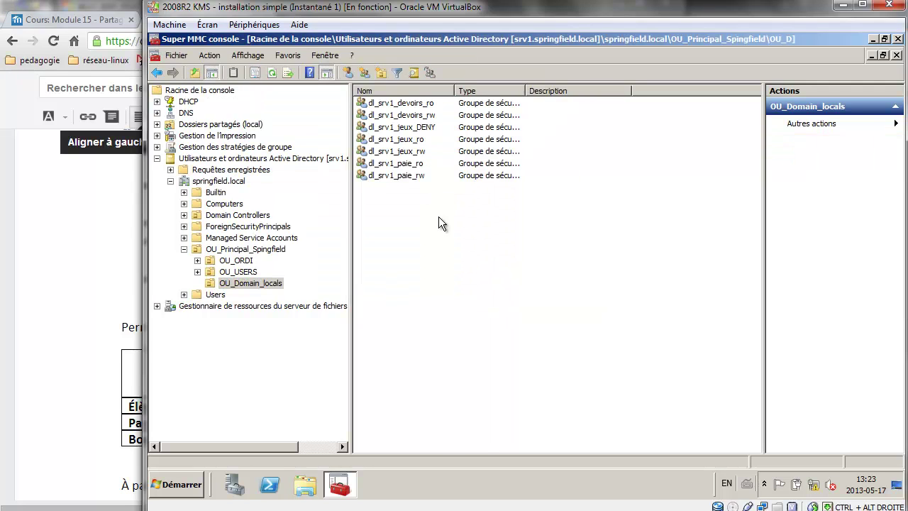
double_click(530, 86)
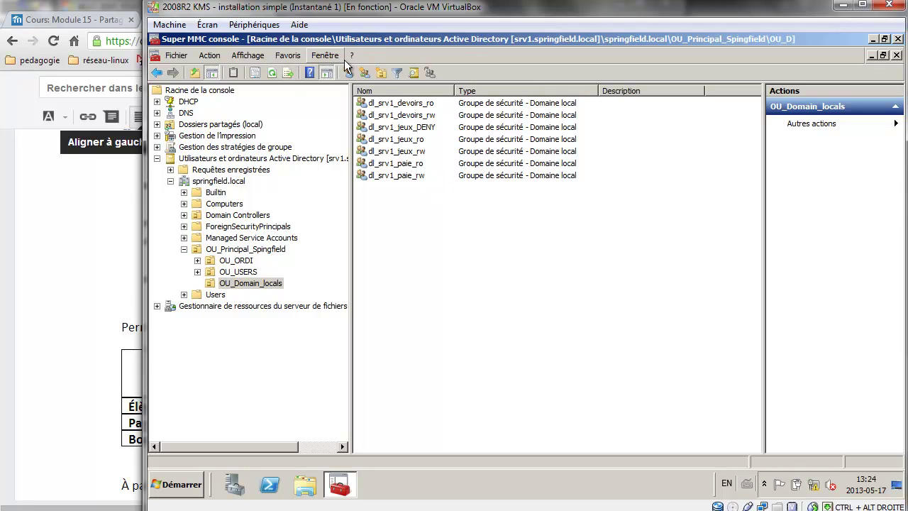
left_click(364, 74)
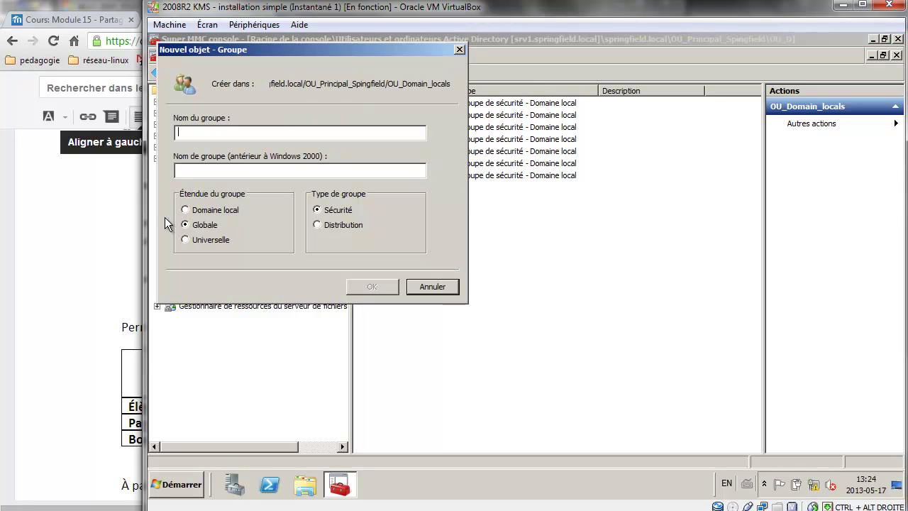
left_click(449, 291)
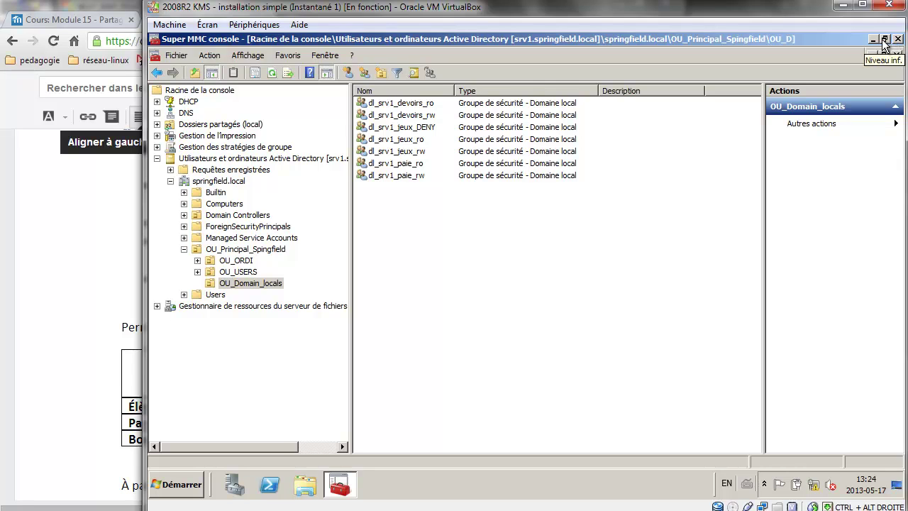
left_click(157, 159)
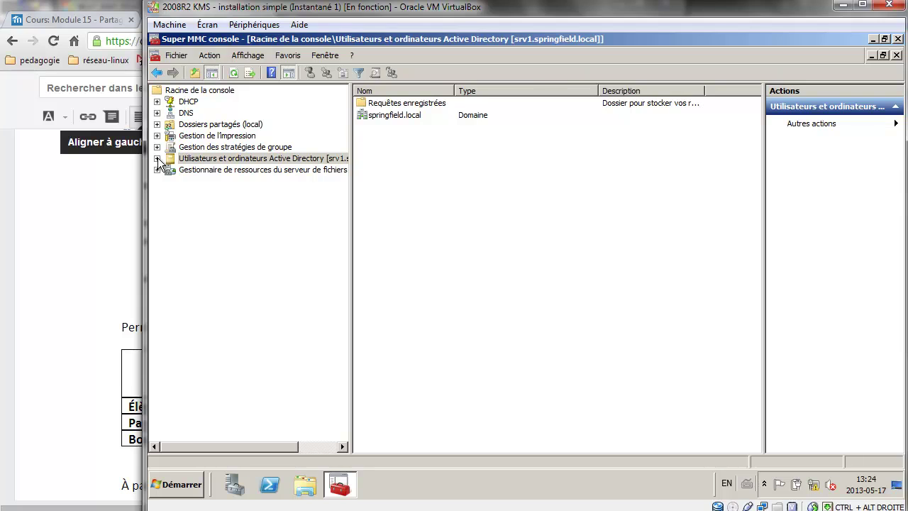
Open the Dossiers partagés (local) snap-in in the console.
left_click(204, 128)
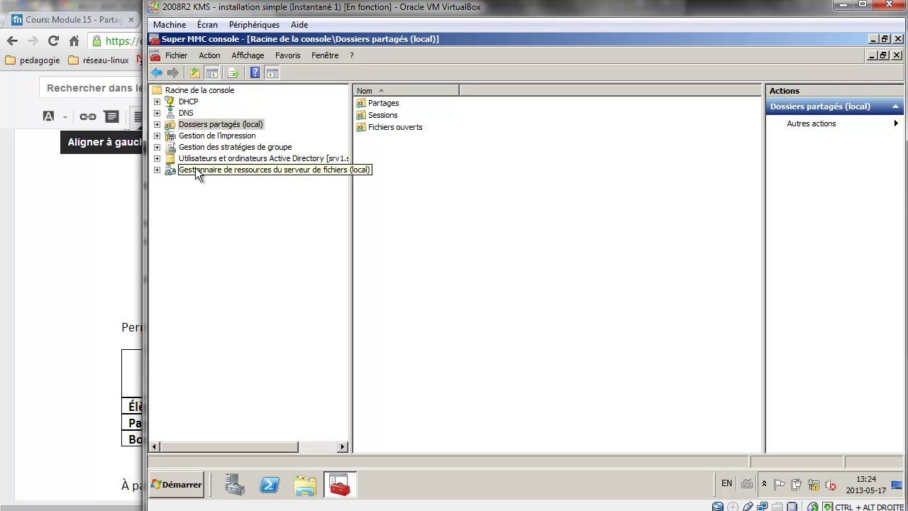
left_click(156, 170)
left_click(156, 169)
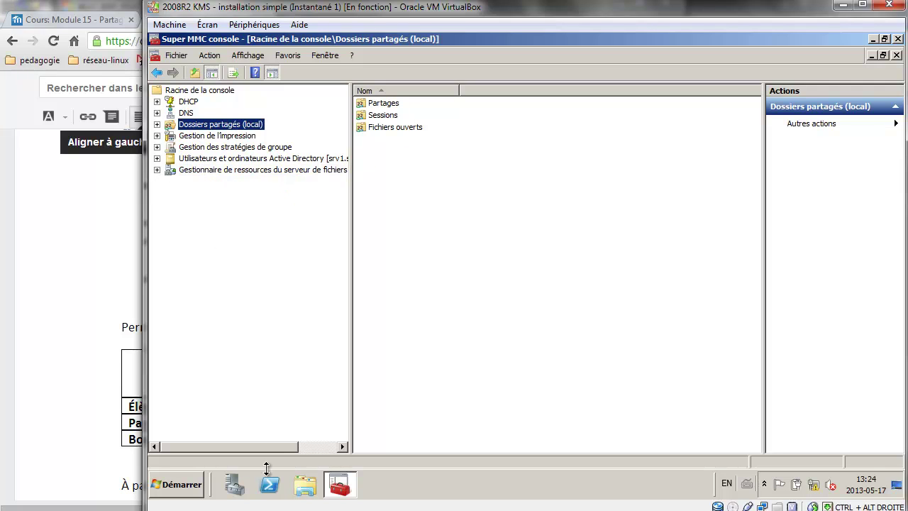
Launch Gestion du partage et du stockage from Administrative Tools.
left_click(197, 489)
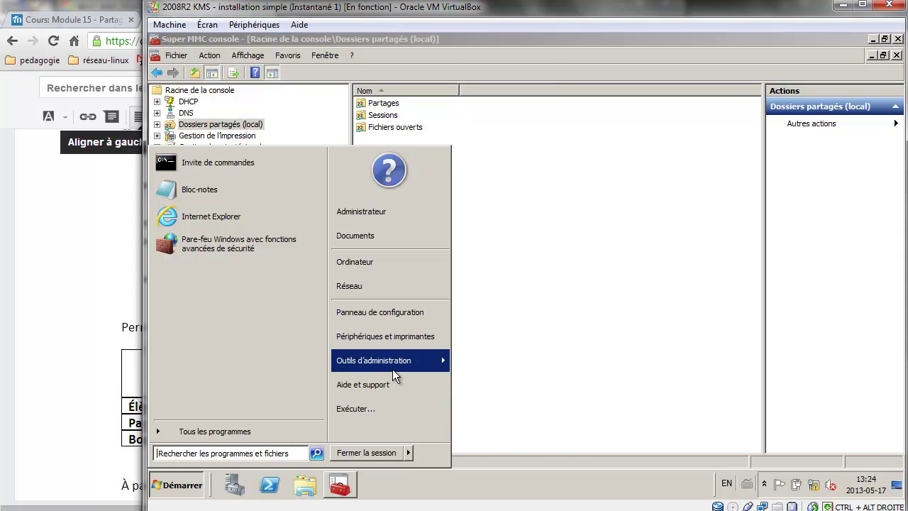
mouse_move(393, 369)
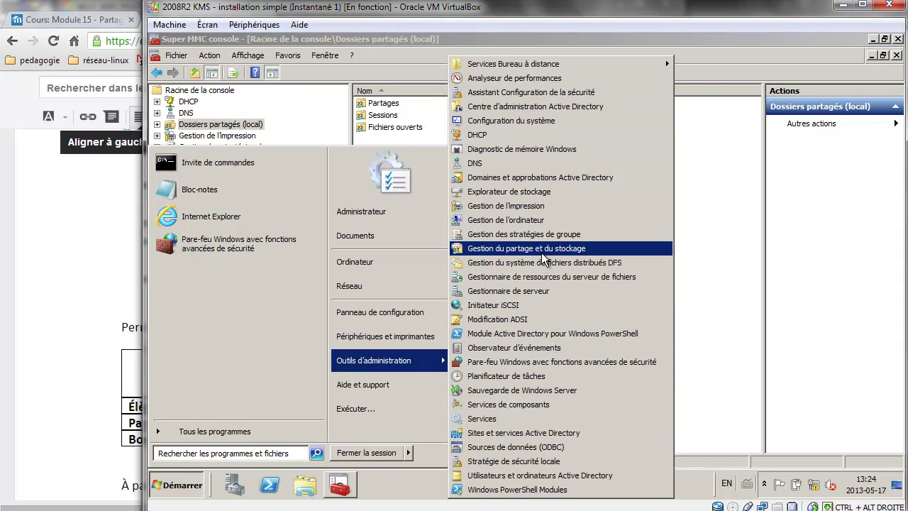
left_click(544, 260)
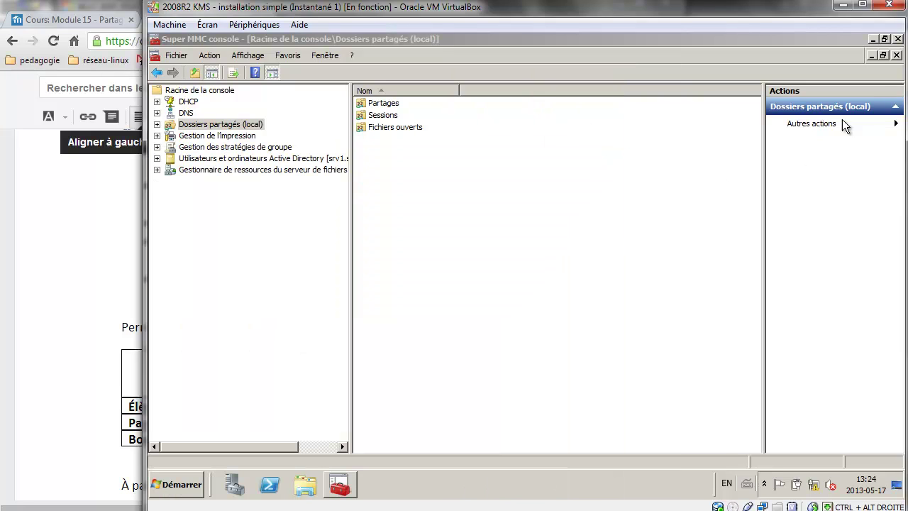
Start provisioning a new share and browse to the d:\Partages folder.
left_click(875, 39)
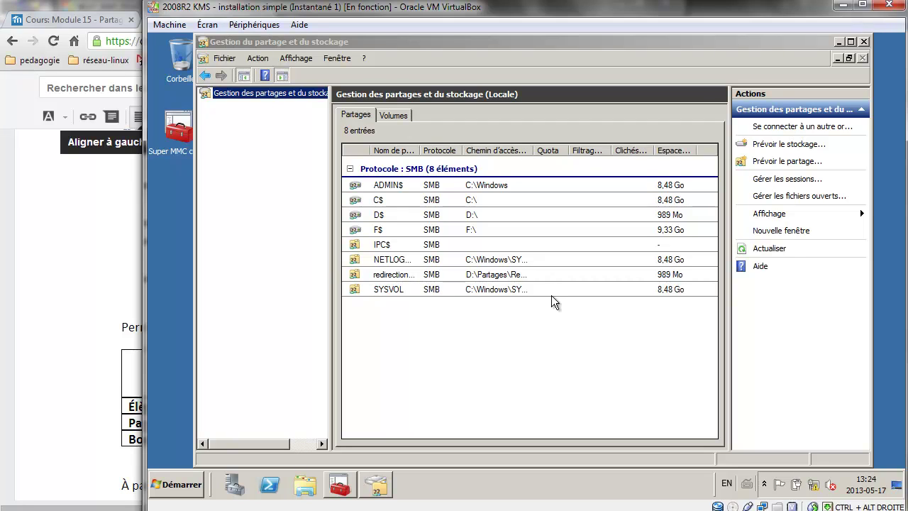
left_click(779, 161)
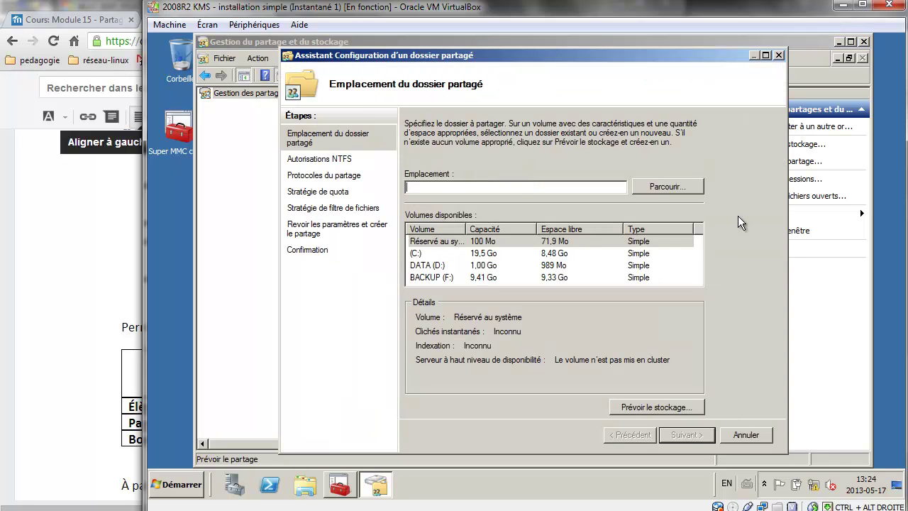
left_click(649, 187)
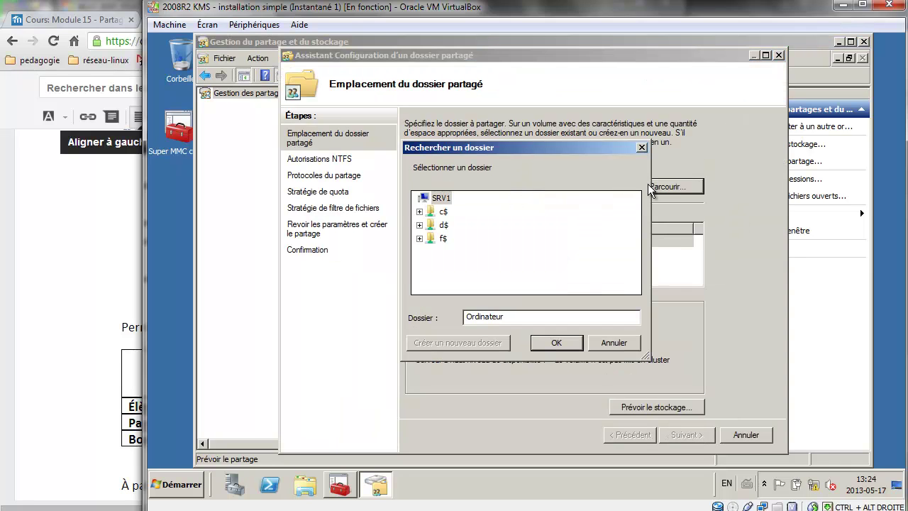
left_click(420, 225)
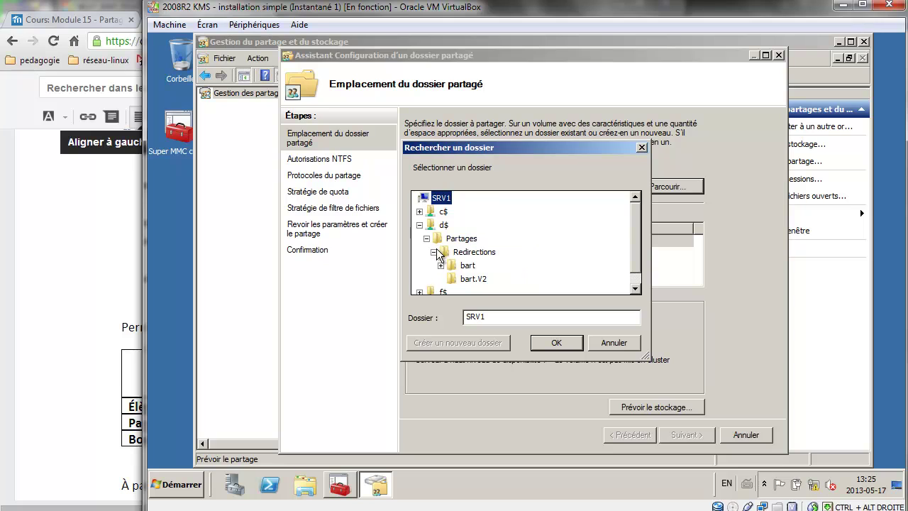
left_click(434, 252)
left_click(461, 238)
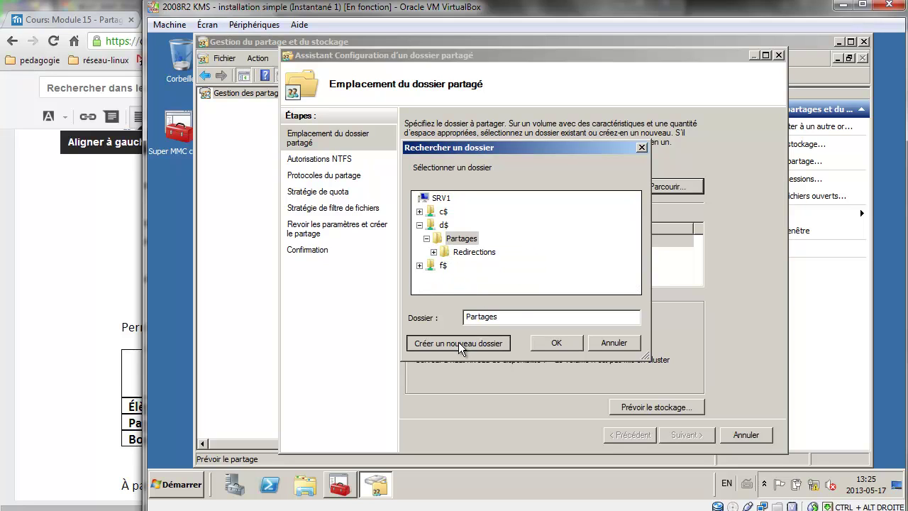
Create a REPERTOIRES folder in Partages and set it as the share location.
left_click(458, 342)
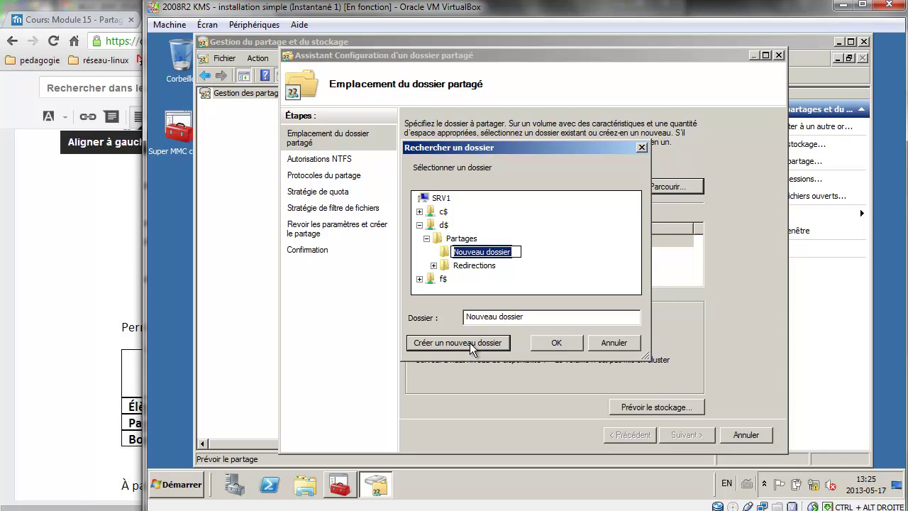
left_click(9, 346)
scroll(216, 278, "up", 3)
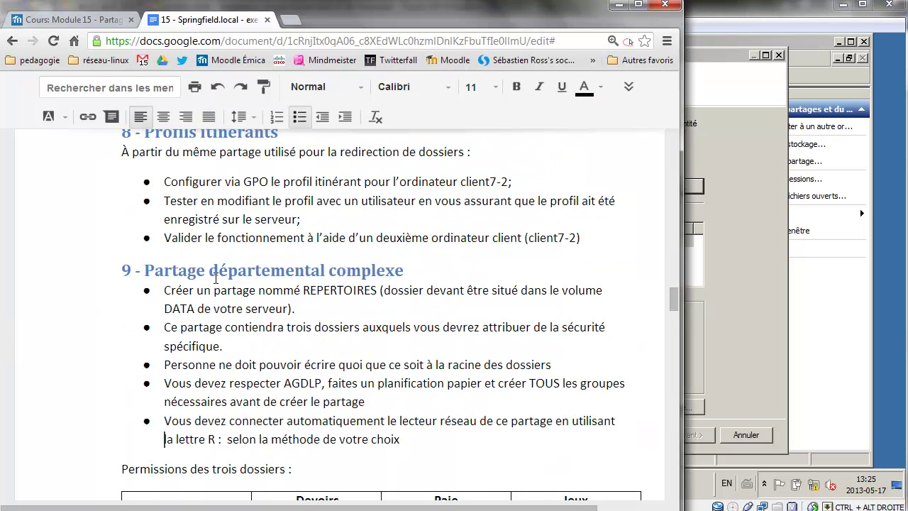
double_click(359, 292)
left_click(798, 350)
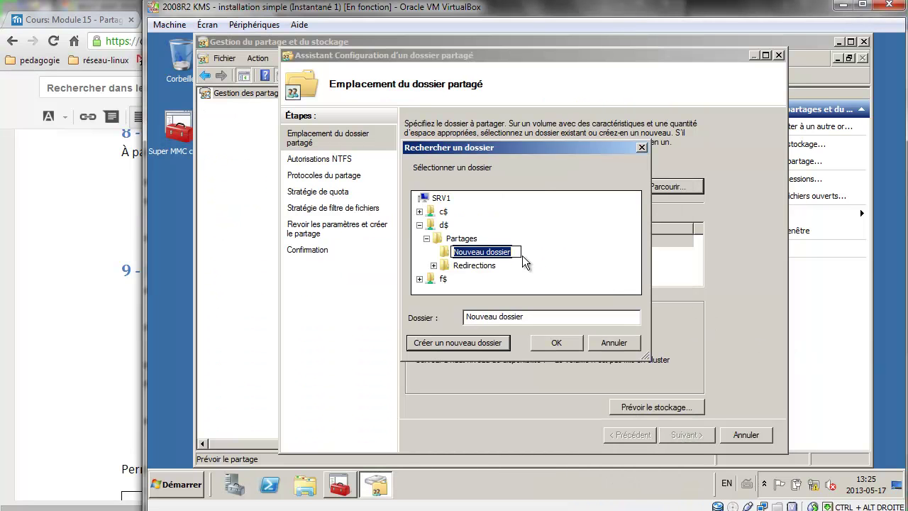
type("REPE")
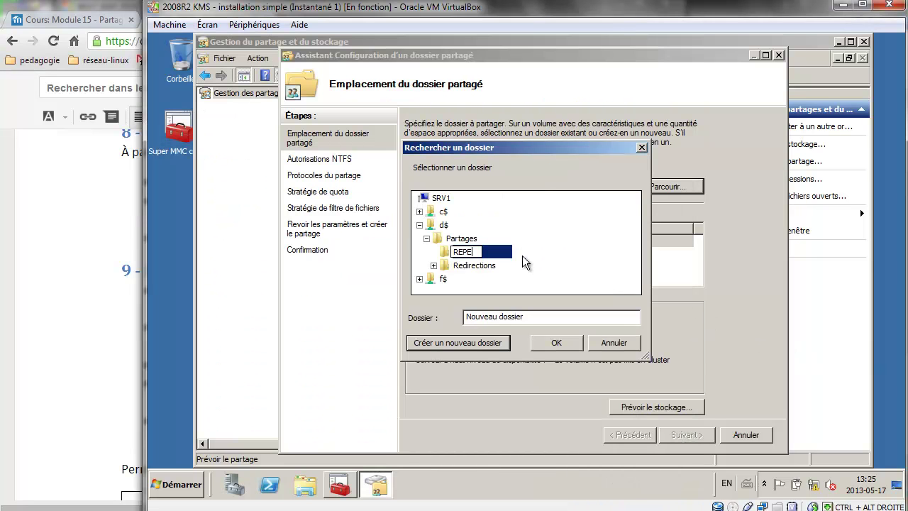
type("RTOIRES")
key("Return")
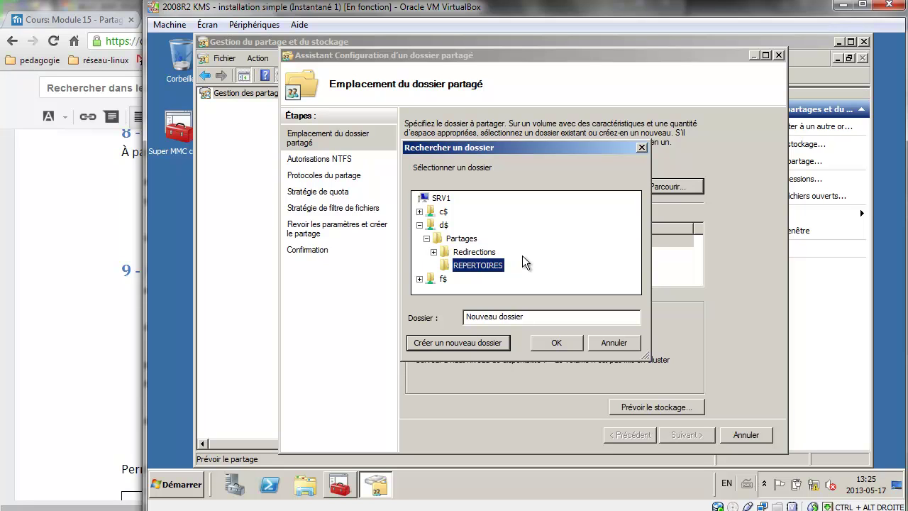
left_click(573, 348)
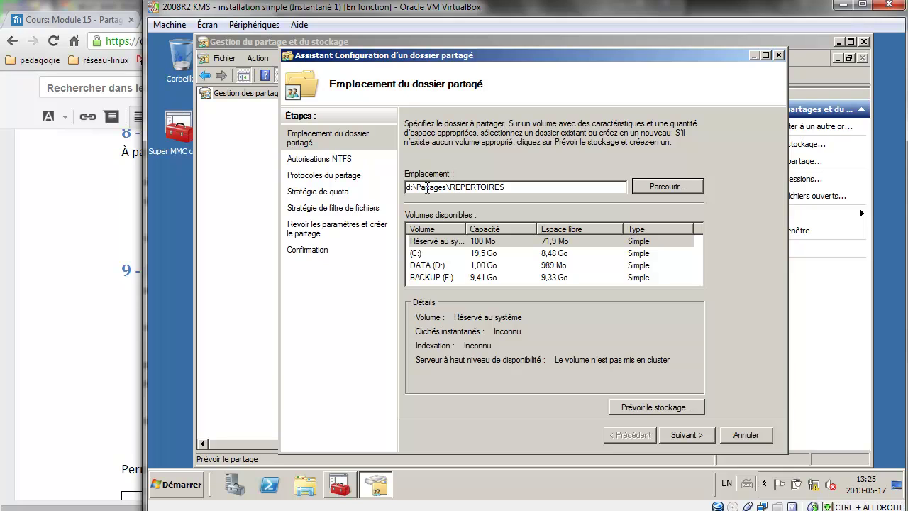
double_click(488, 187)
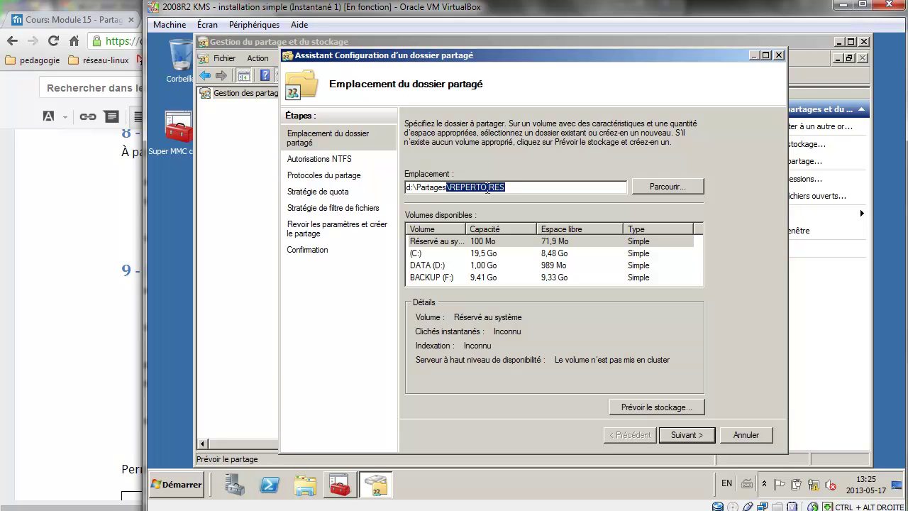
Open REPERTOIRES advanced NTFS permissions and disable inheritance, keeping existing entries as explicit.
left_click(703, 437)
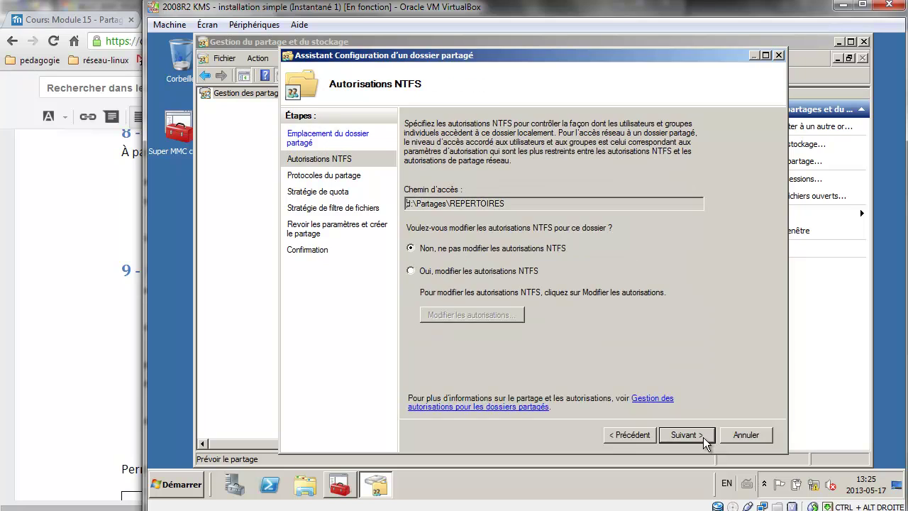
left_click(483, 271)
left_click(489, 317)
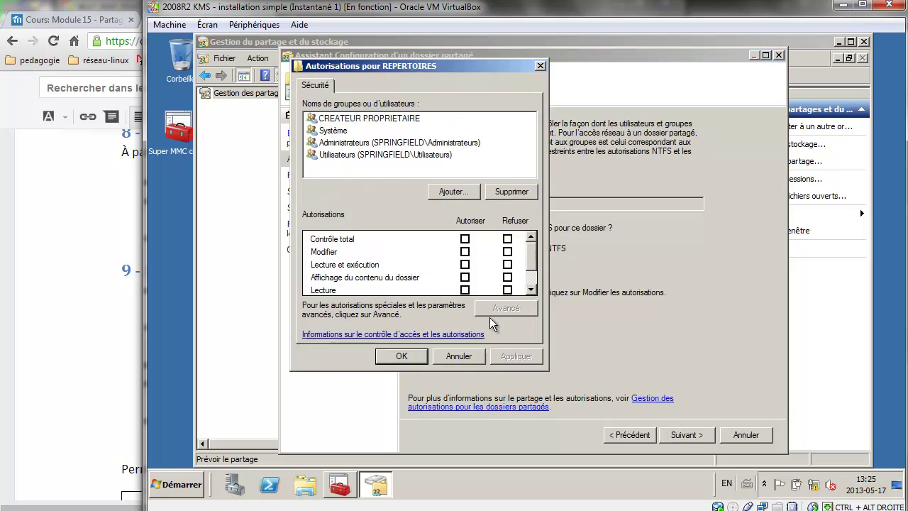
left_click(360, 154)
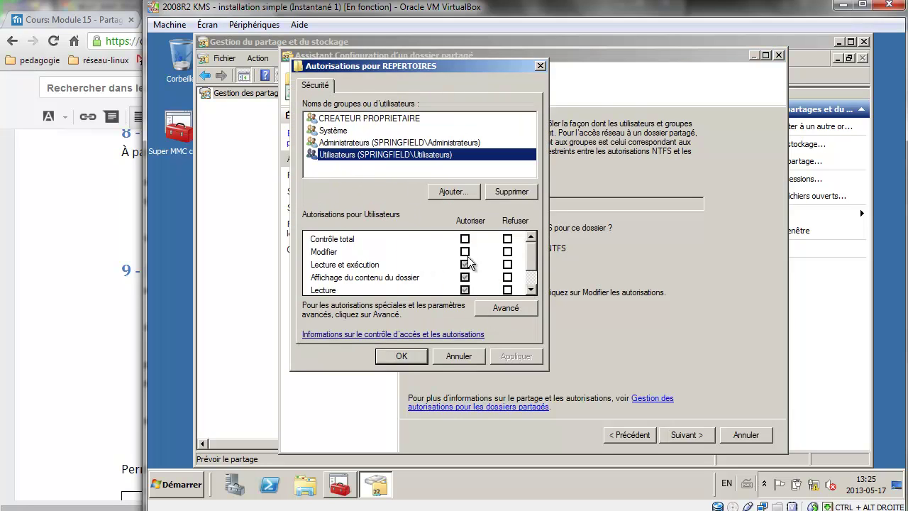
left_click(506, 308)
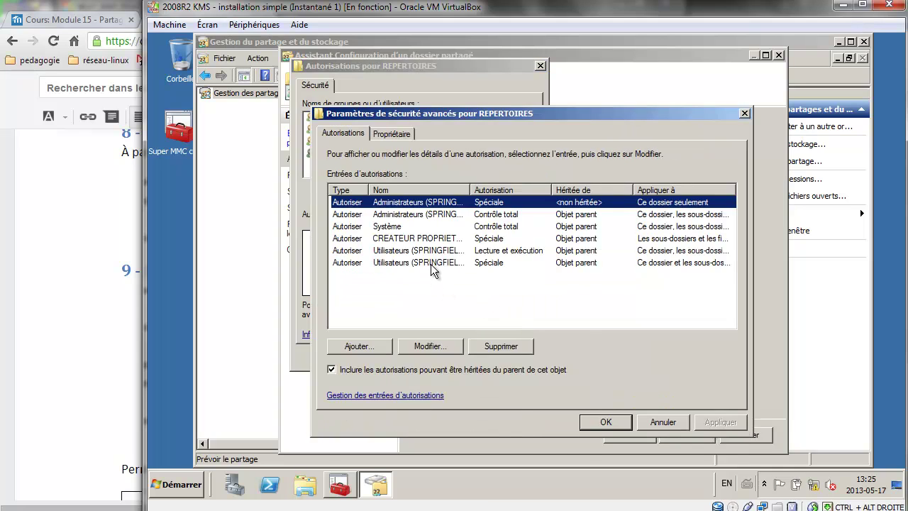
double_click(431, 264)
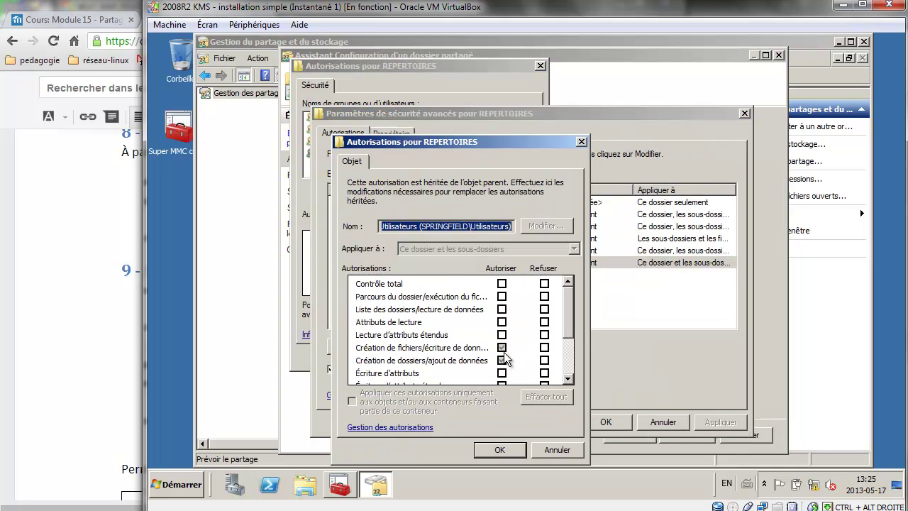
left_click(558, 450)
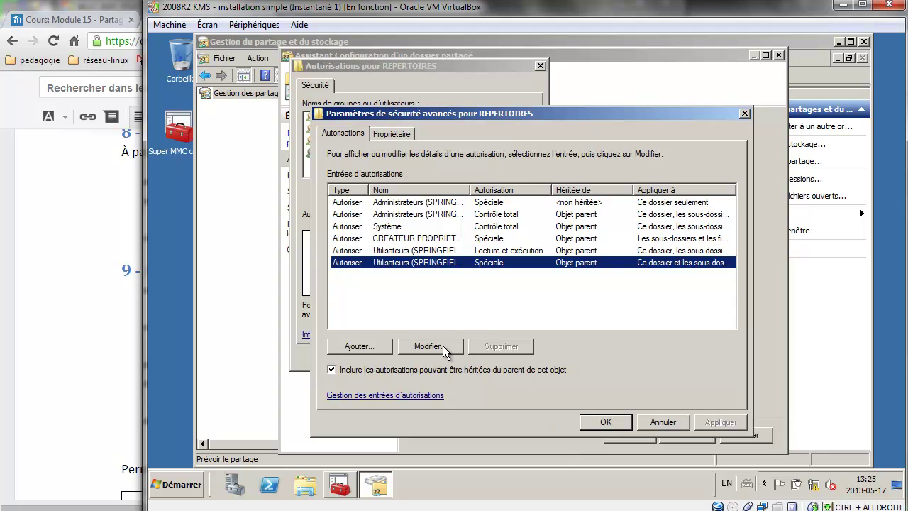
left_click(332, 370)
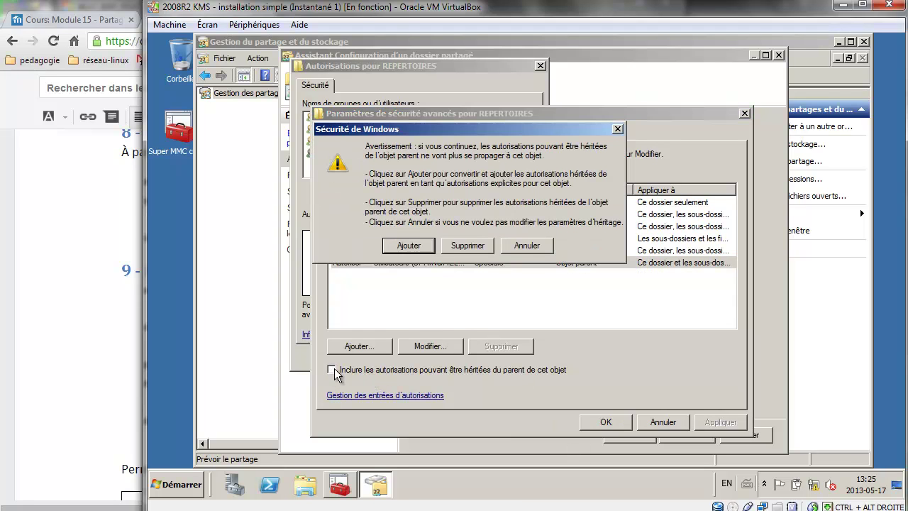
left_click(424, 245)
Remove Utilisateurs create files/folders rights and limit read-execute to this folder only.
double_click(441, 252)
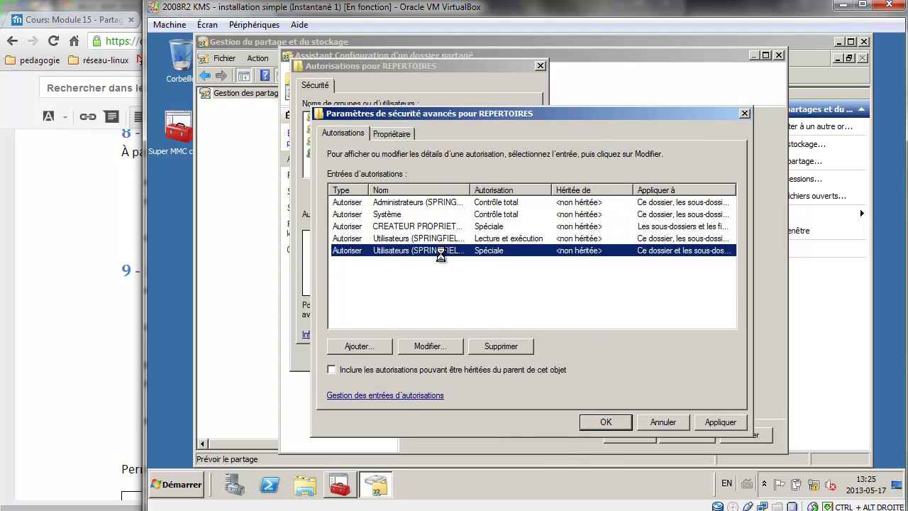
left_click(502, 311)
left_click(501, 323)
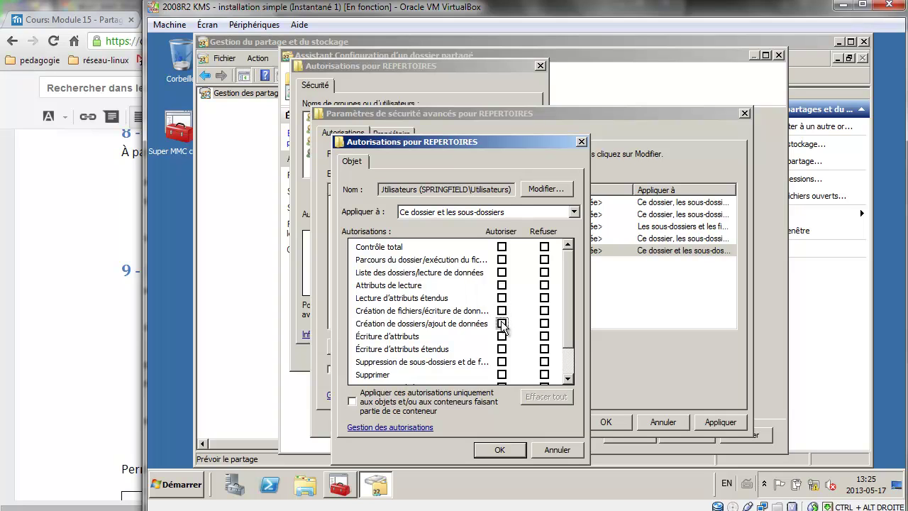
left_click(511, 452)
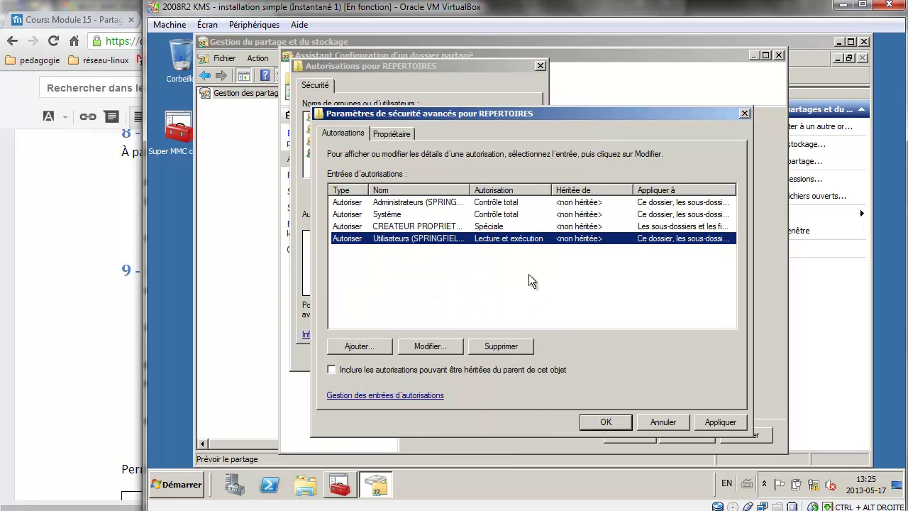
double_click(497, 241)
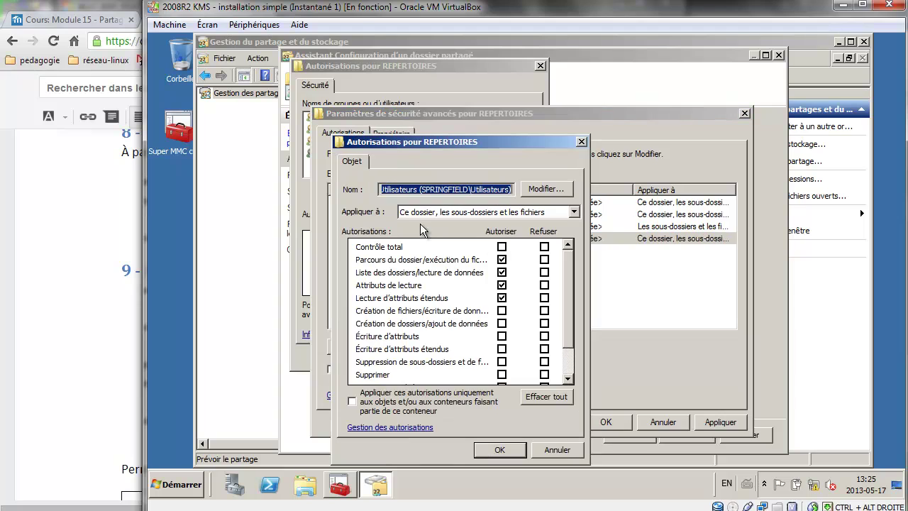
left_click(460, 216)
left_click(462, 222)
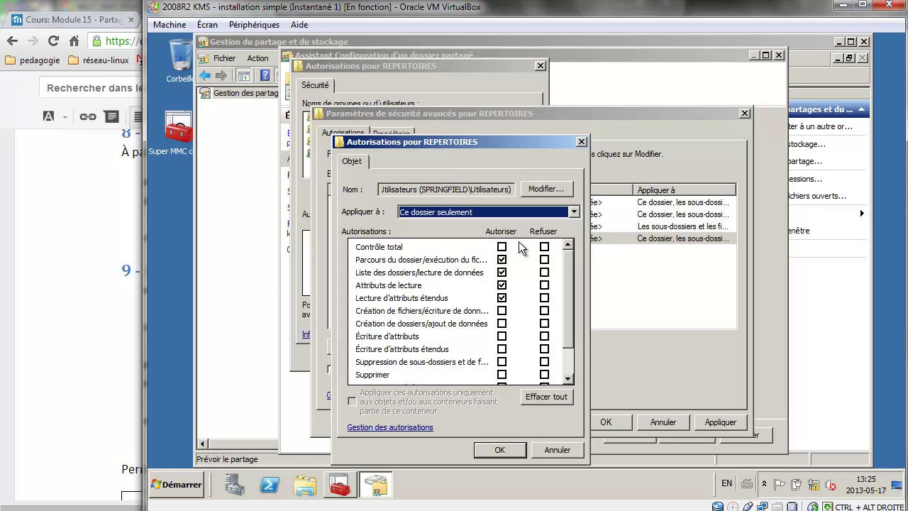
left_click(501, 450)
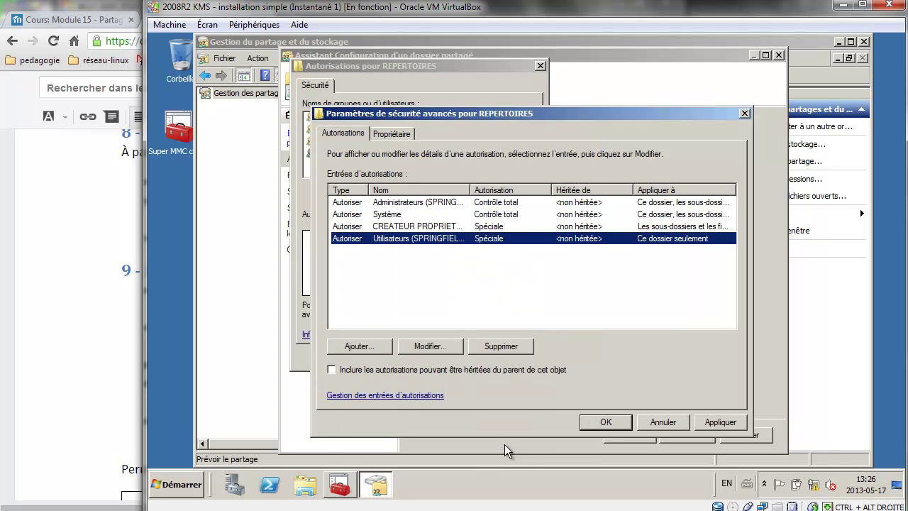
Apply the REPERTOIRES NTFS permissions and continue to the share protocols step.
left_click(609, 422)
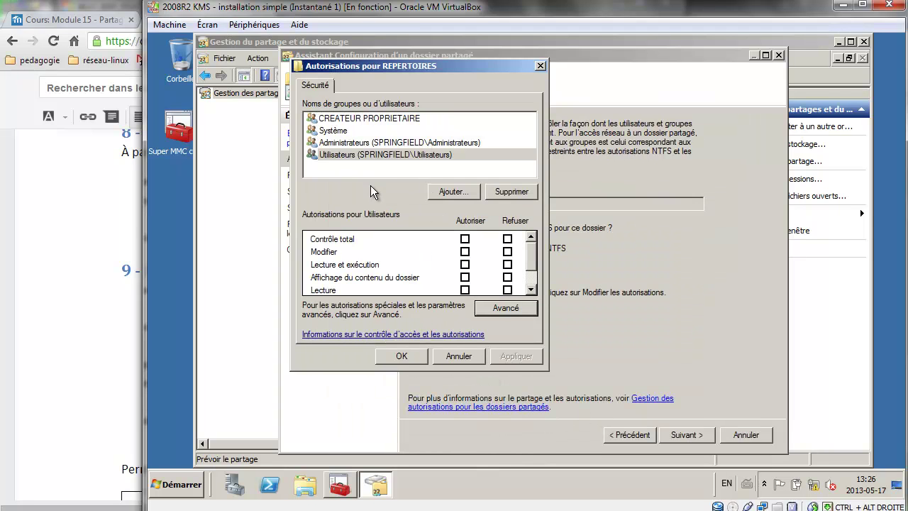
left_click(458, 202)
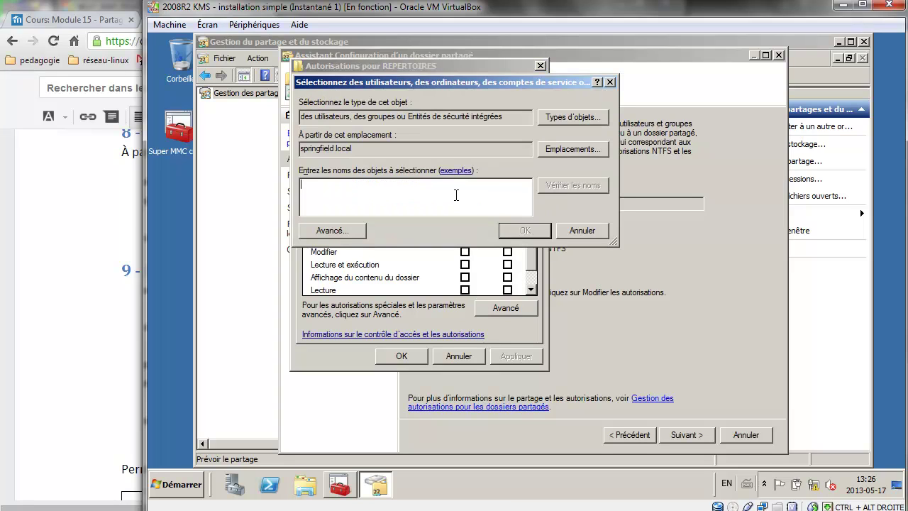
left_click(582, 230)
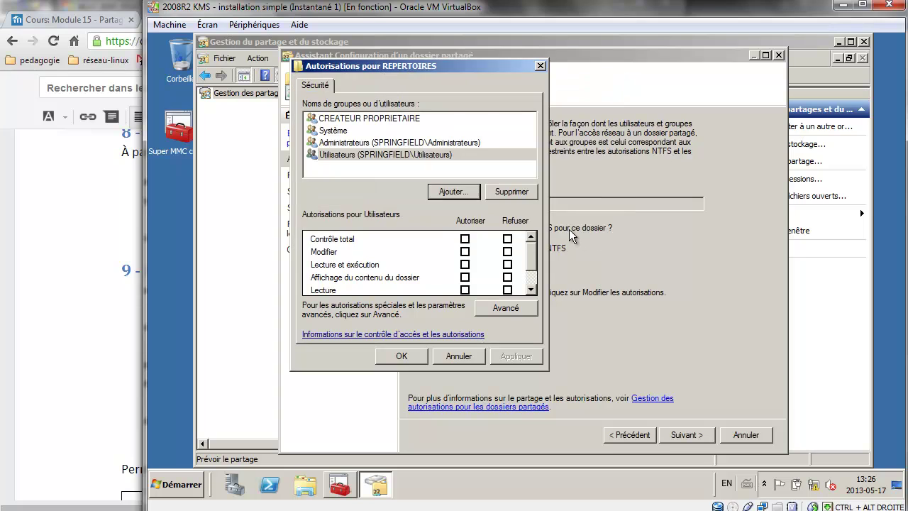
left_click(403, 357)
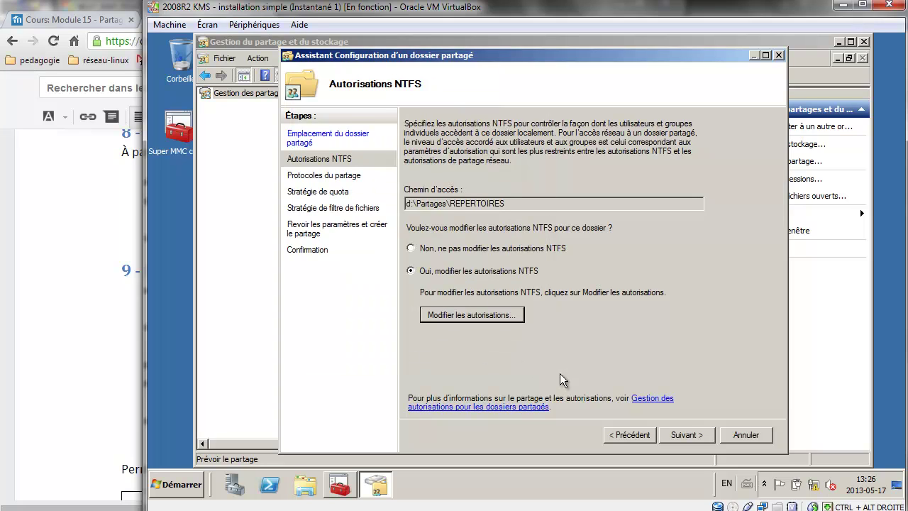
left_click(686, 434)
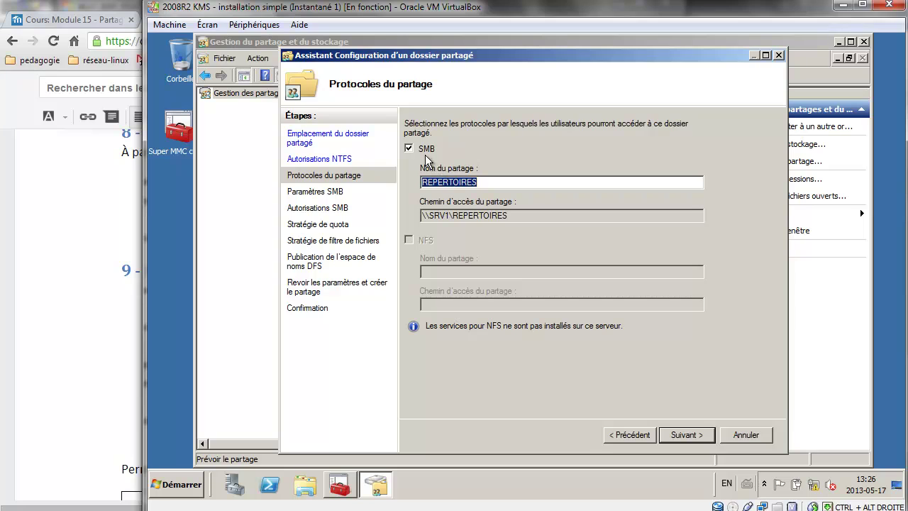
Select the \\SRV1\REPERTOIRES share path and bring up the assignment's permissions table.
left_click(483, 182)
left_click_drag(527, 216, 385, 216)
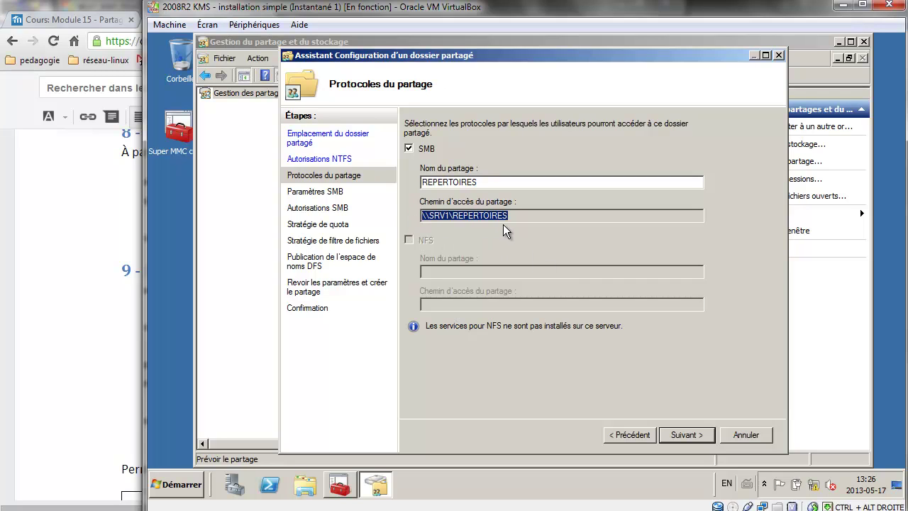
left_click(112, 282)
scroll(330, 348, "down", 3)
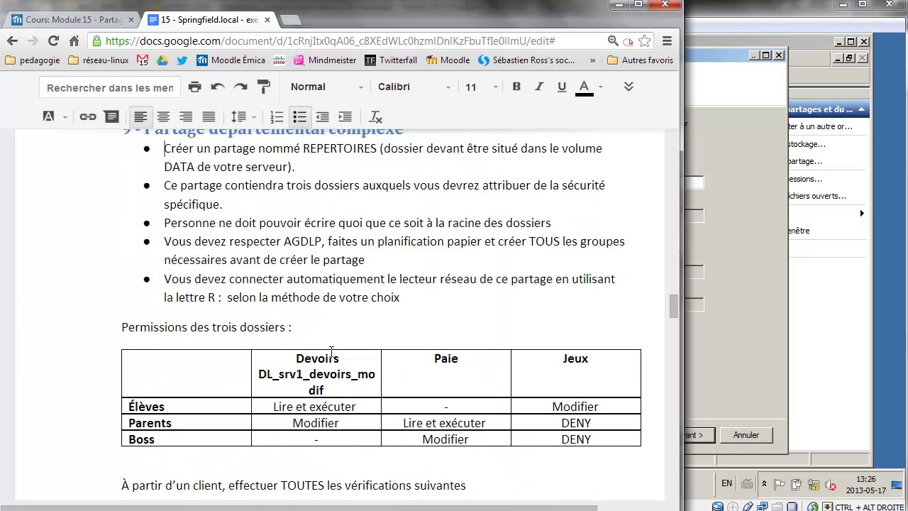
Delete the DL_srv1_devoirs_modif note from the Devoirs header, then advance the wizard to SMB settings.
left_click(332, 356)
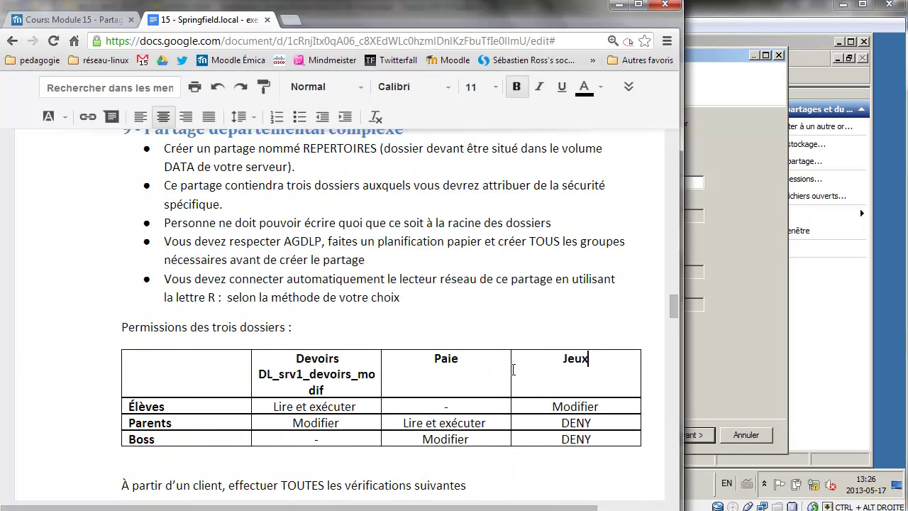
left_click_drag(341, 387, 250, 373)
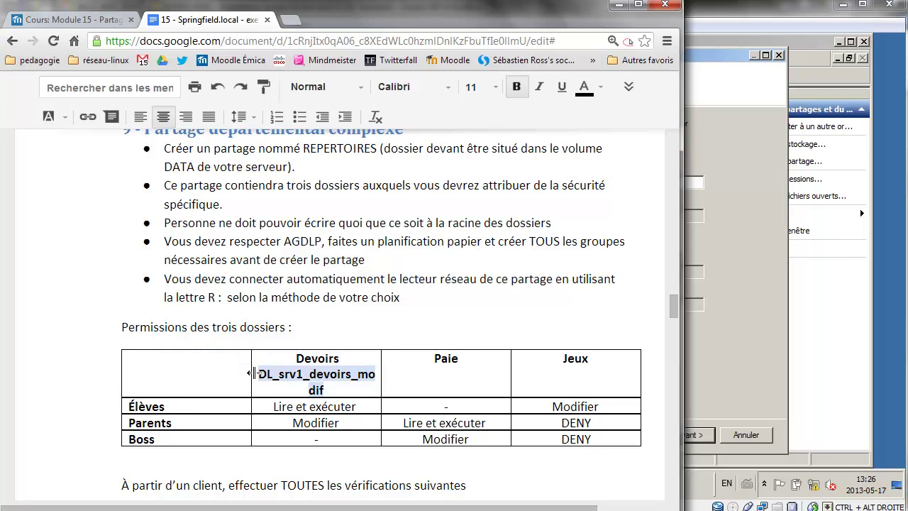
key("BackSpace")
key("BackSpace")
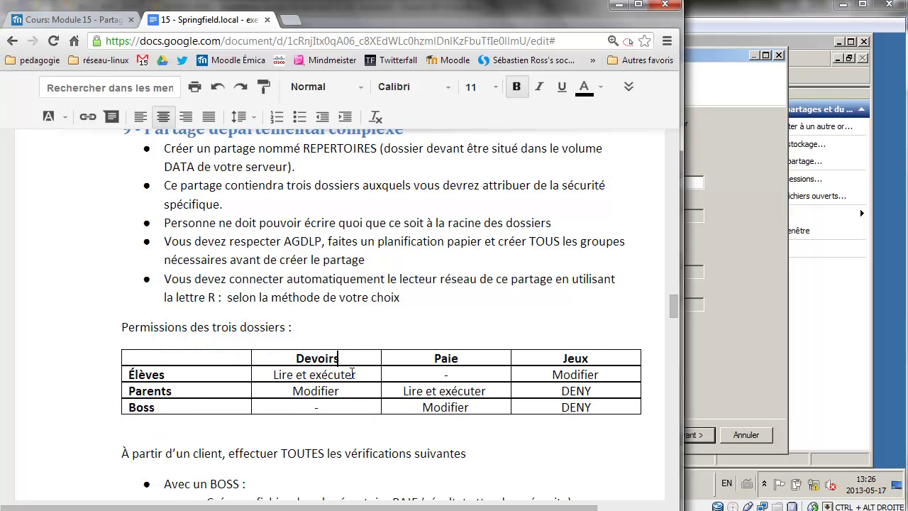
left_click(741, 258)
left_click(687, 431)
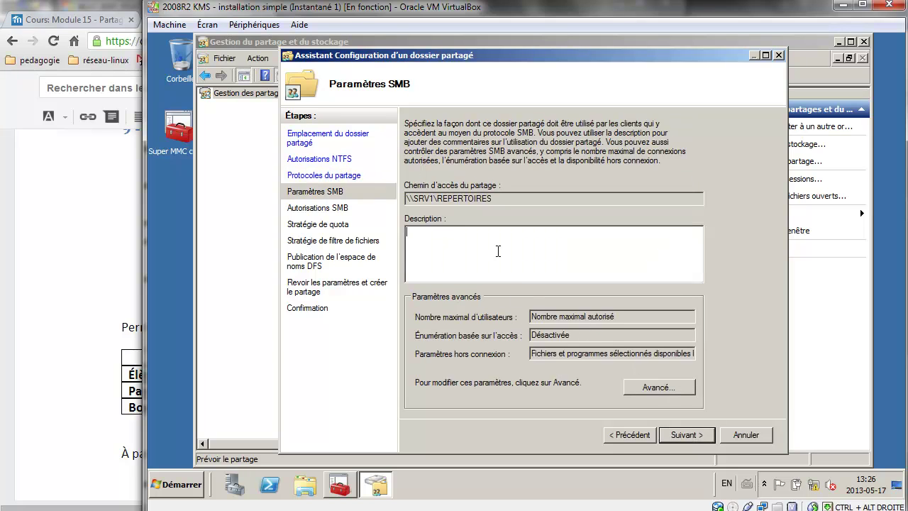
Enter description 'dsgasgag', cache all opened files offline, and enable access-based enumeration.
type("dsgasgag")
left_click(649, 388)
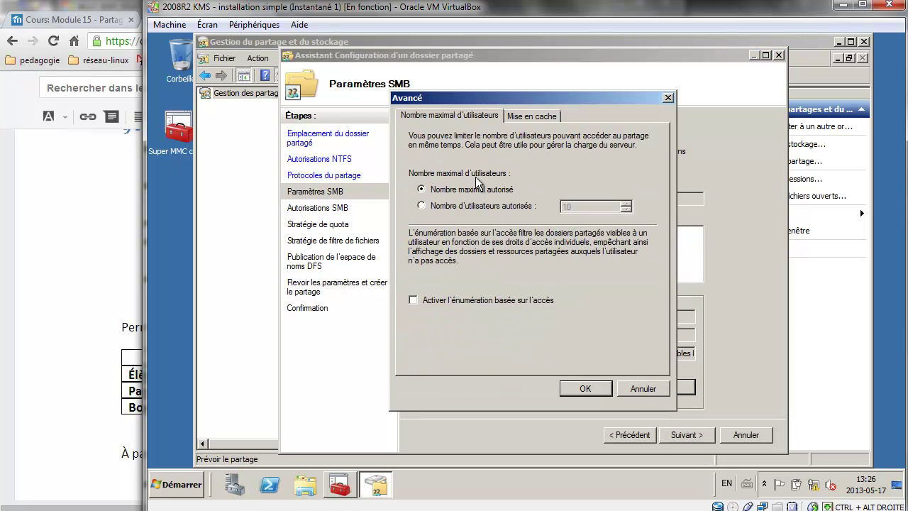
left_click(532, 116)
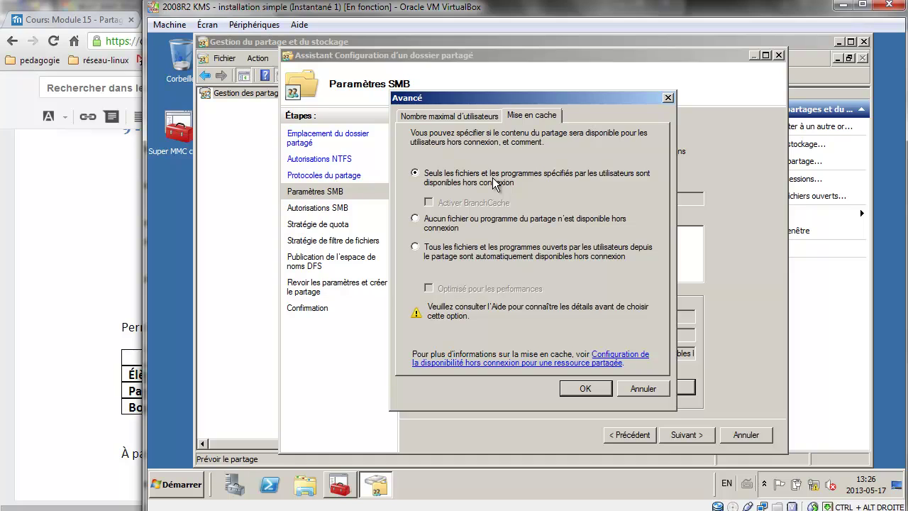
left_click(424, 220)
left_click(421, 248)
left_click(416, 173)
left_click(415, 248)
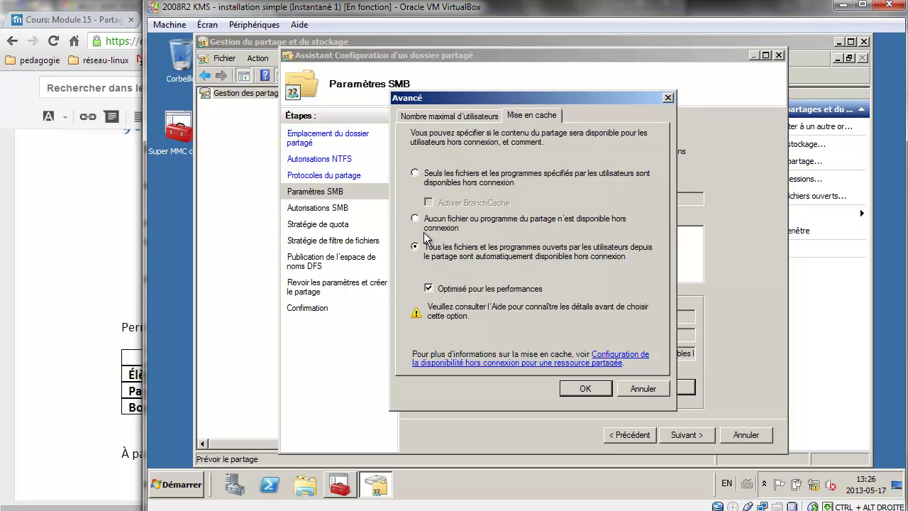
left_click(443, 117)
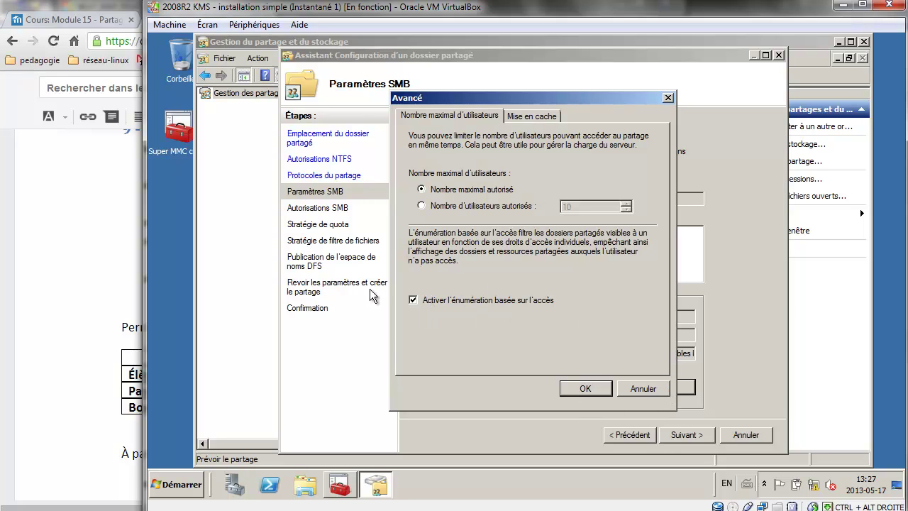
left_click(583, 389)
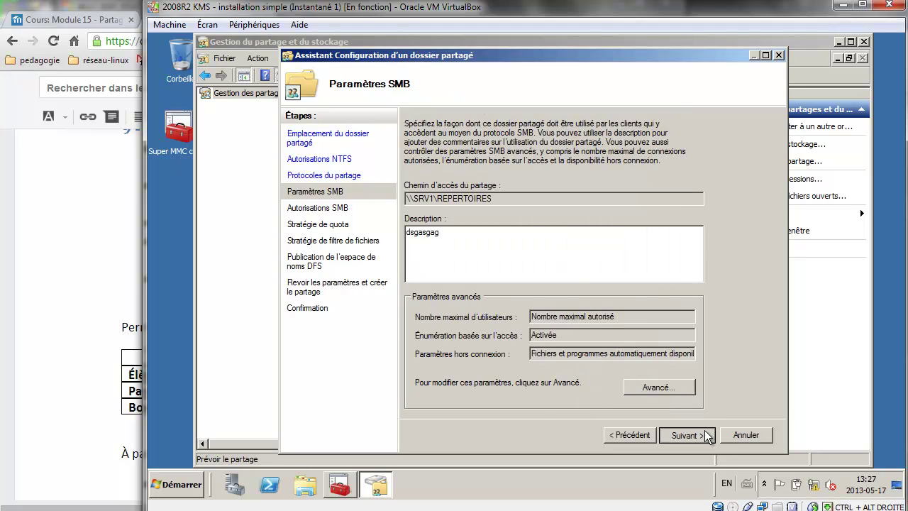
left_click(685, 435)
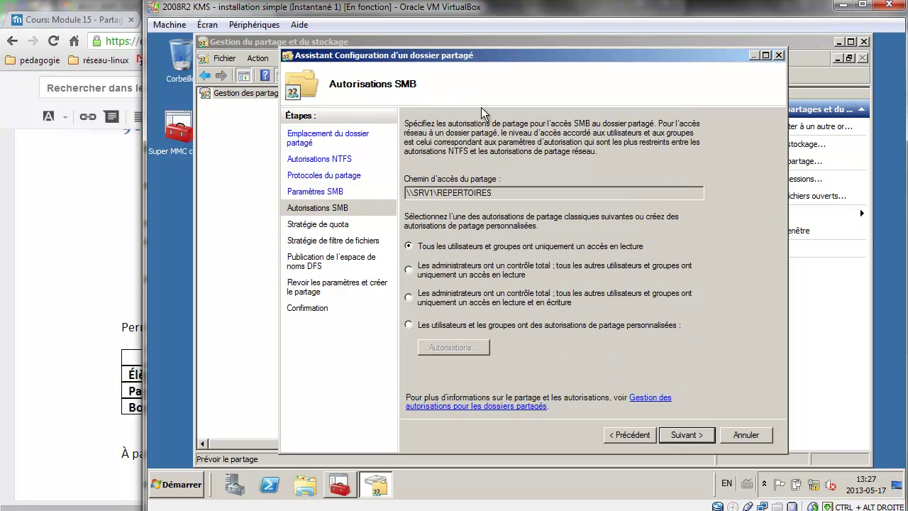
Replace Tout le monde with the Utilisateurs group in custom share permissions.
left_click(470, 326)
left_click(458, 346)
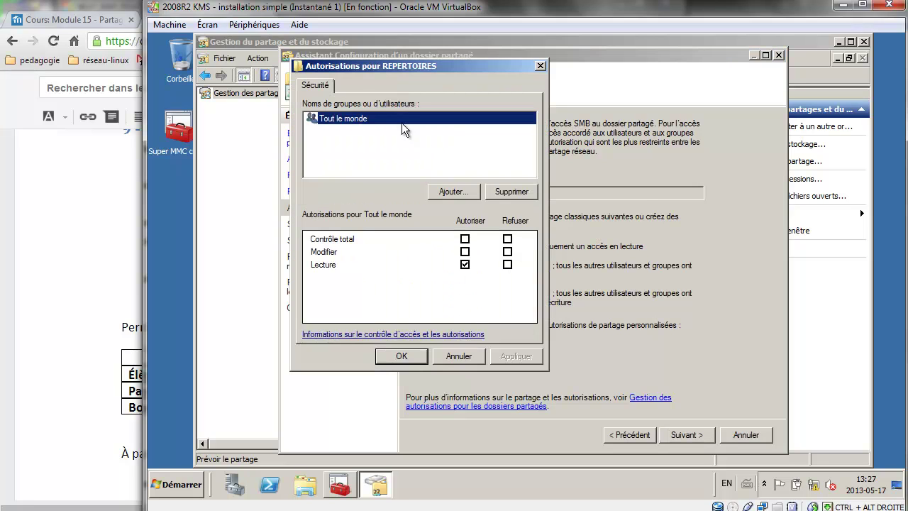
left_click(512, 191)
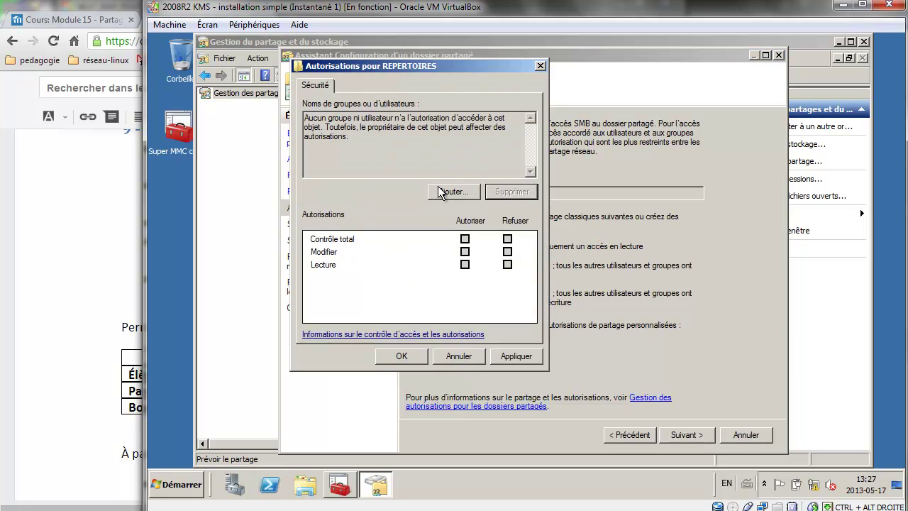
left_click(446, 191)
type("uti")
key("Return")
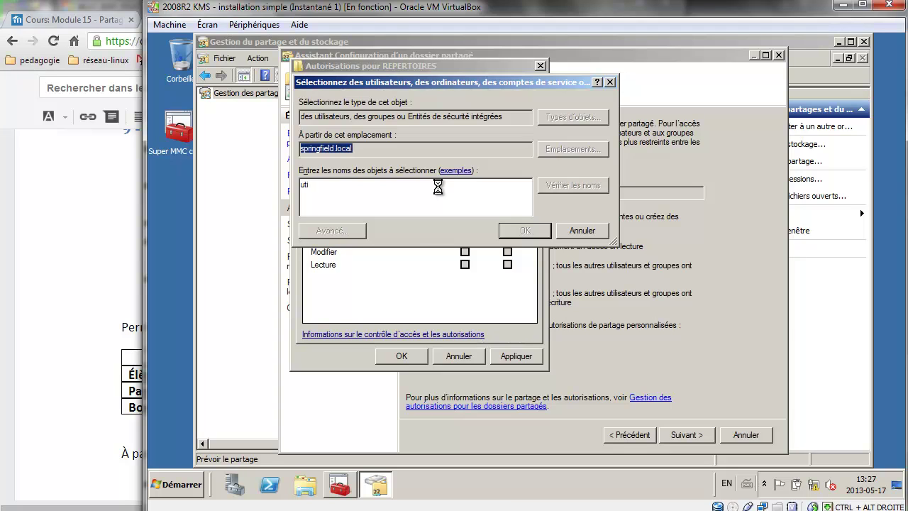
left_click(327, 196)
key("Return")
key("Return")
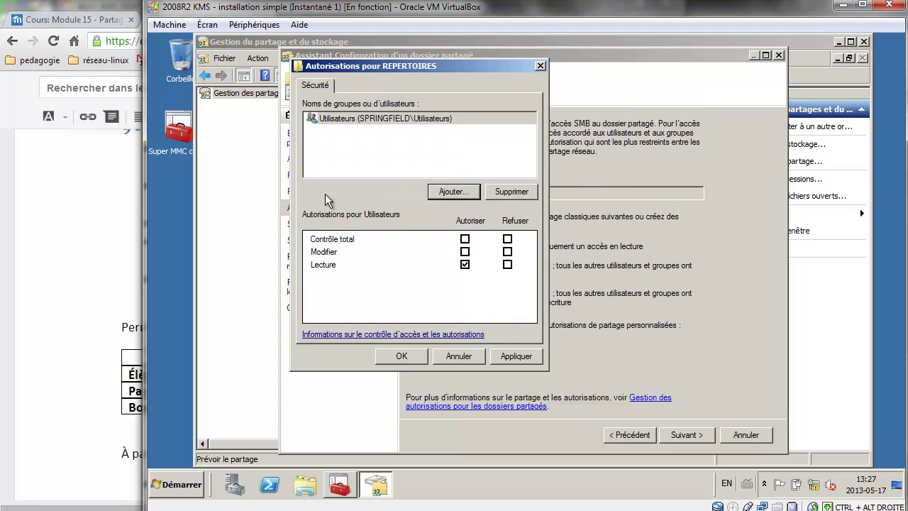
Grant Utilisateurs Modify and Read on the share and move on to quotas.
left_click(465, 252)
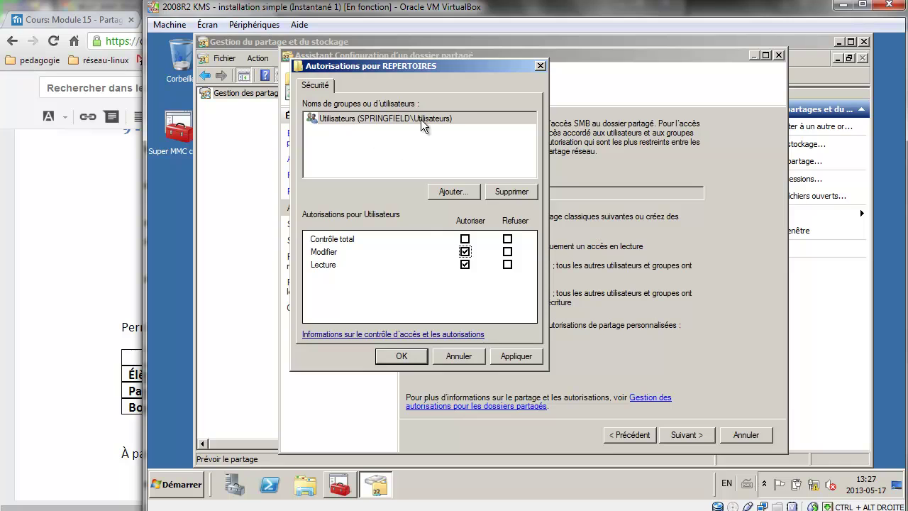
left_click(523, 359)
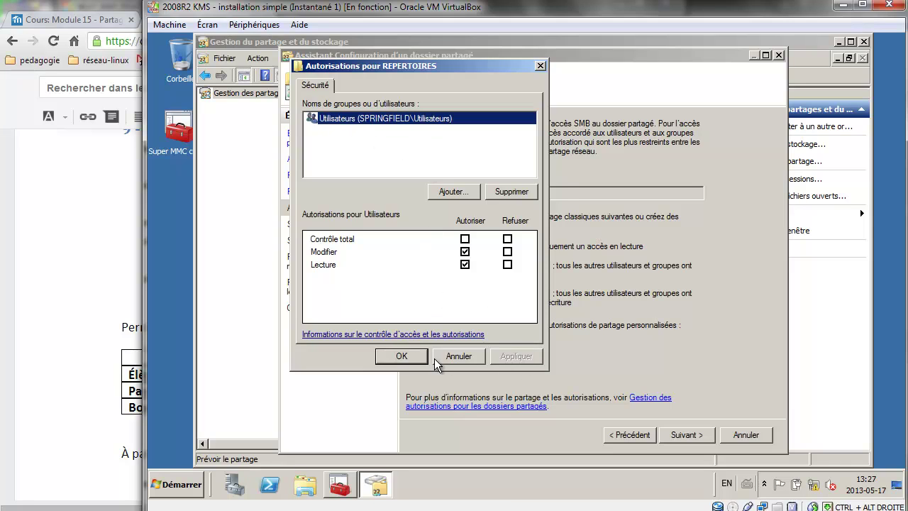
left_click(418, 358)
left_click(682, 436)
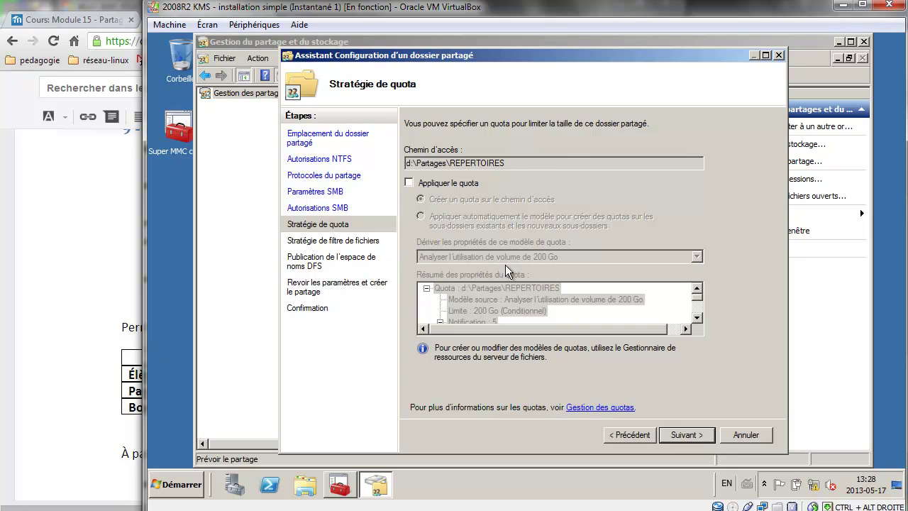
Skip quota, file filter and DFS publishing, then create the REPERTOIRES share.
left_click(702, 440)
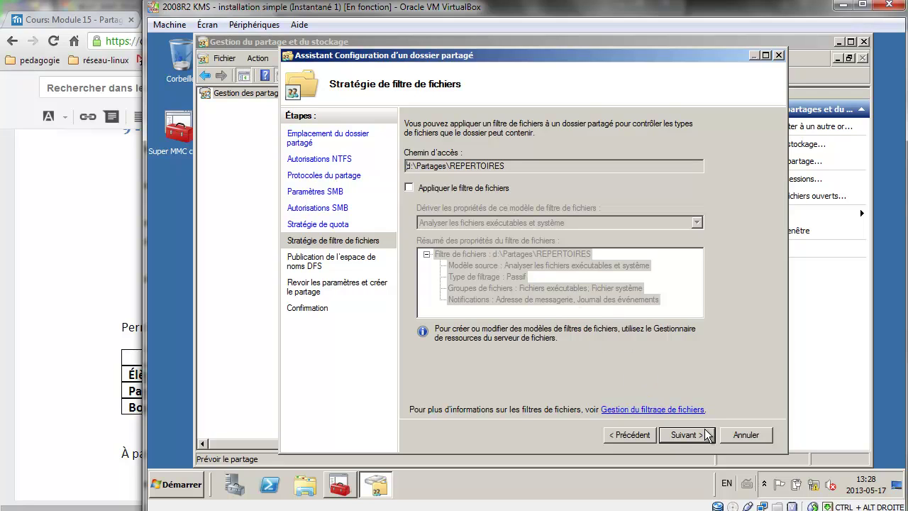
left_click(707, 436)
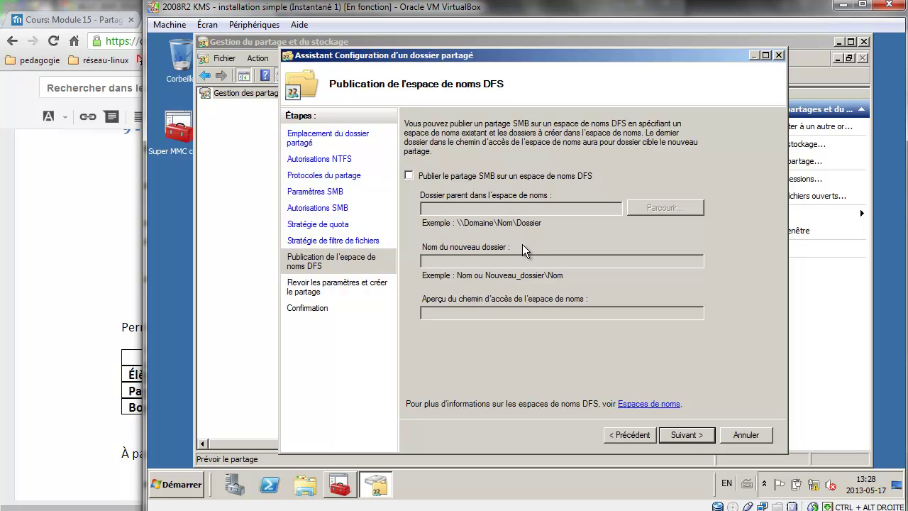
left_click(687, 435)
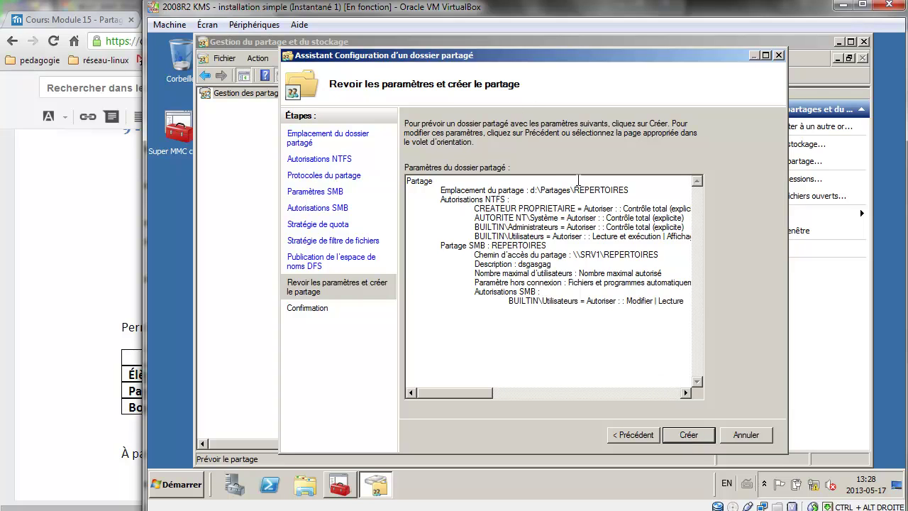
left_click(697, 445)
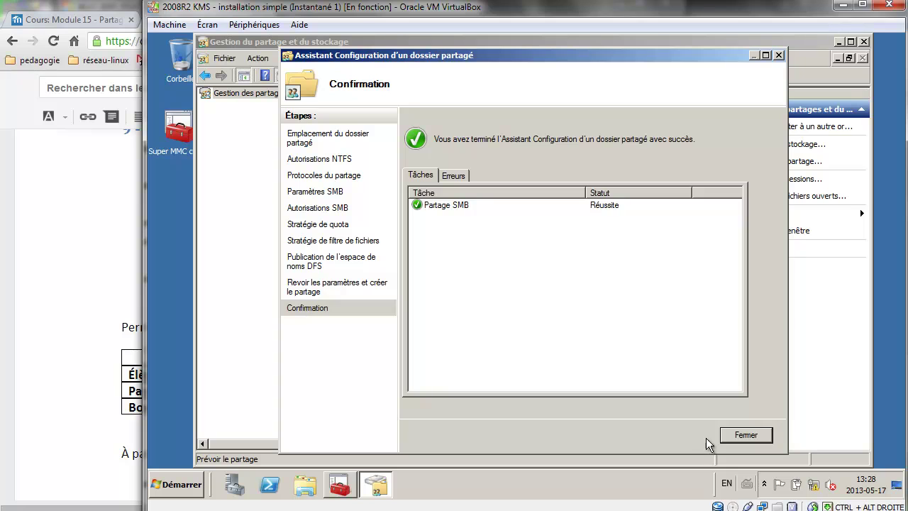
left_click(741, 442)
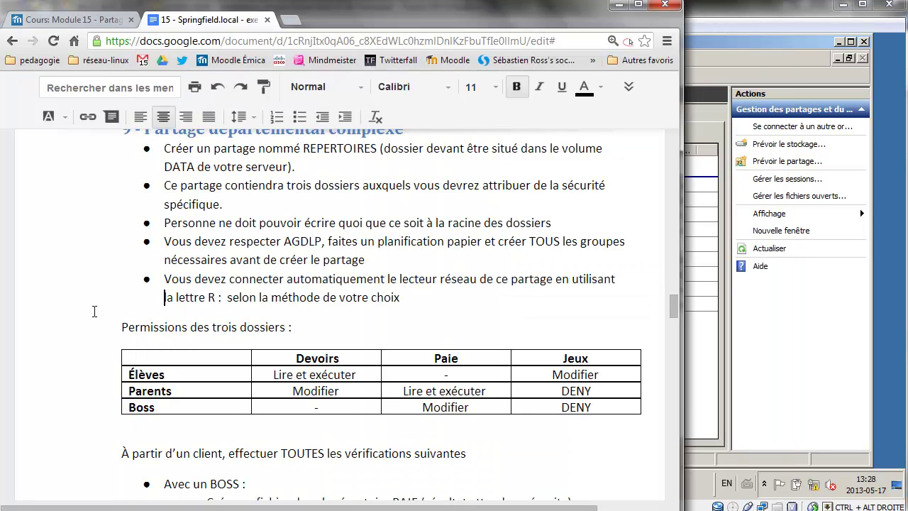
Close the share console and browse to D:\Partages\REPERTOIRES in Explorer.
left_click(95, 312)
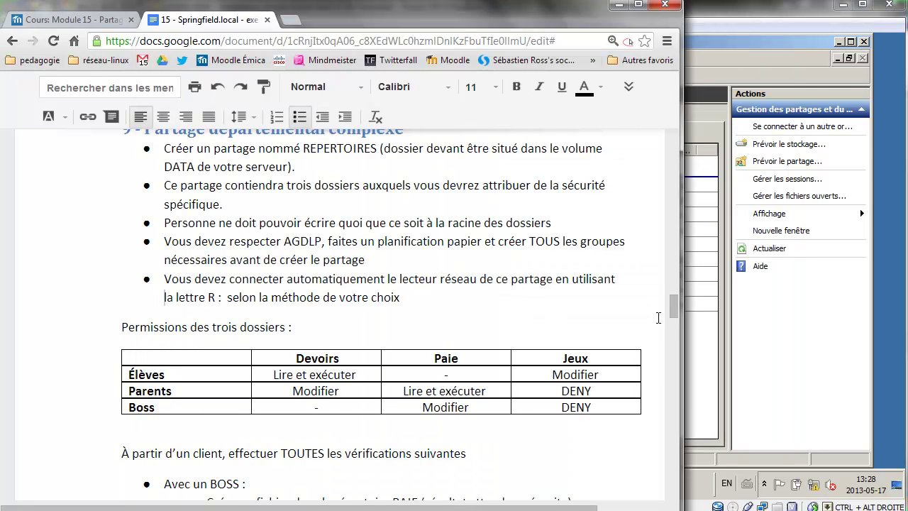
left_click(710, 362)
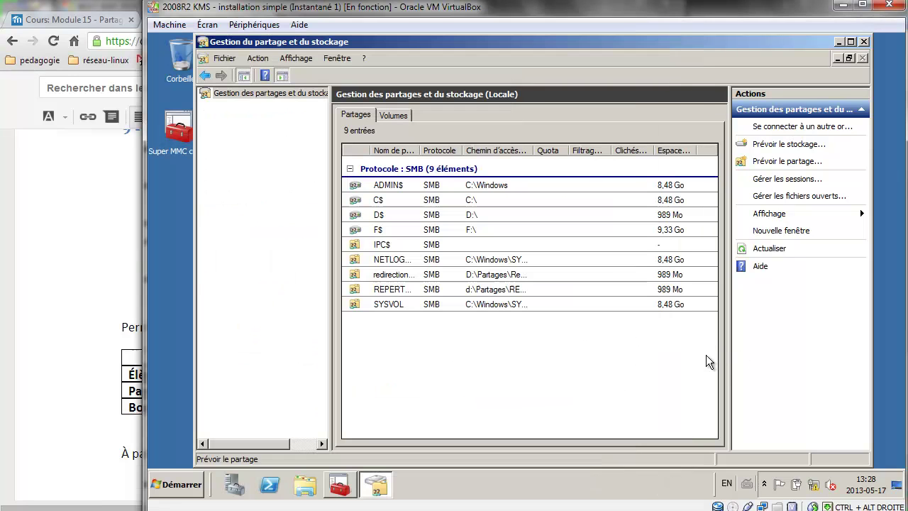
left_click(864, 41)
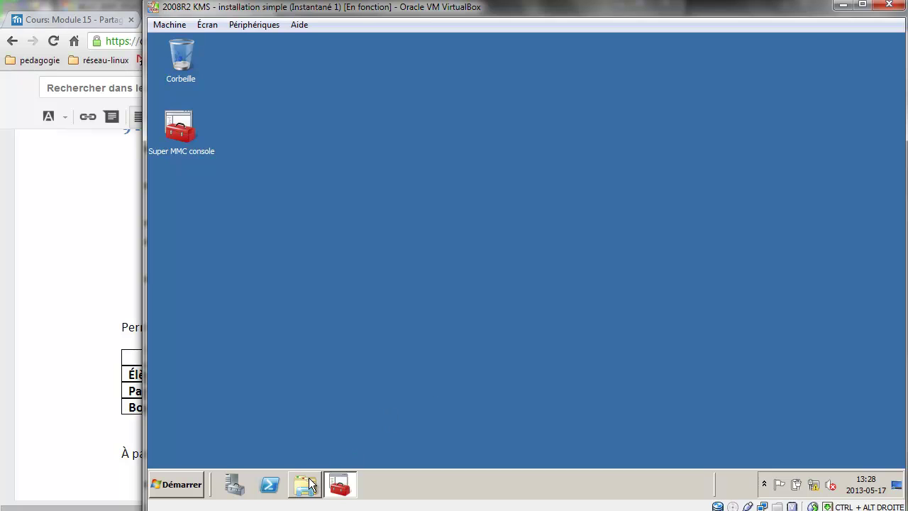
left_click(305, 485)
left_click(312, 296)
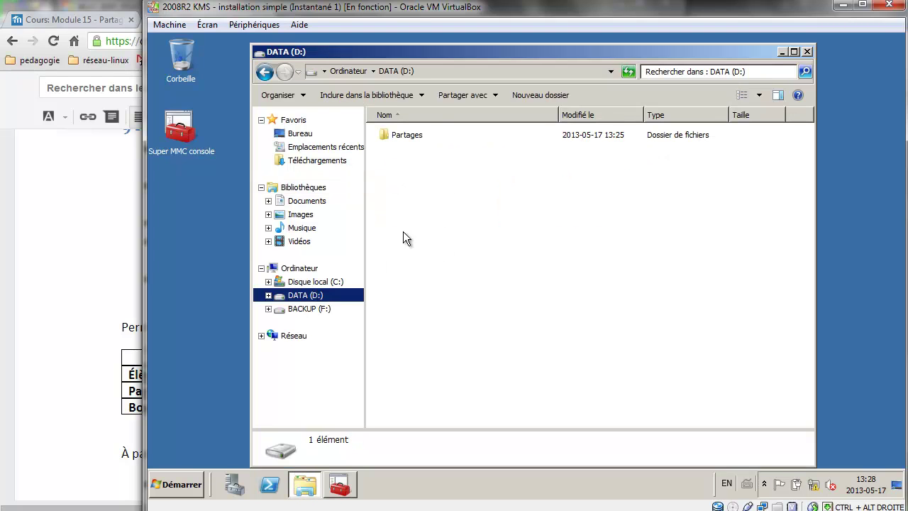
double_click(430, 133)
double_click(427, 148)
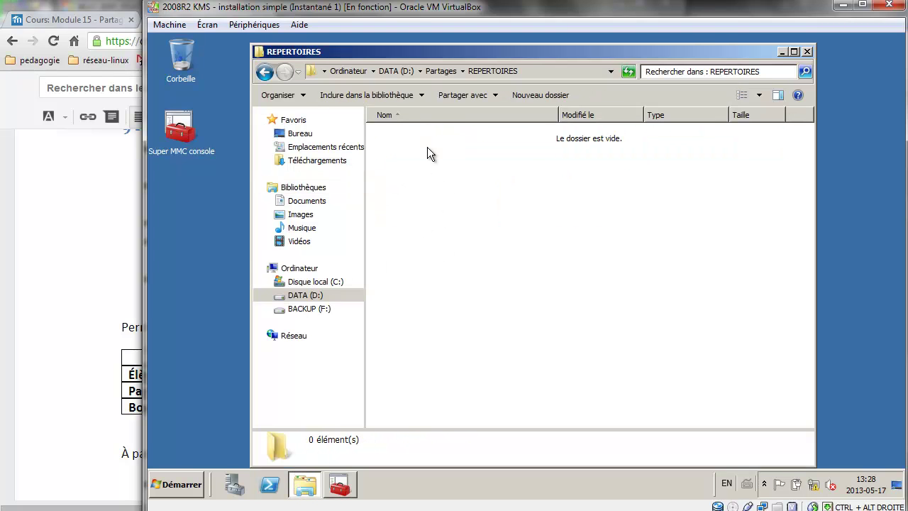
Create the jeux and paie subfolders inside REPERTOIRES.
left_click(552, 96)
type("jeux")
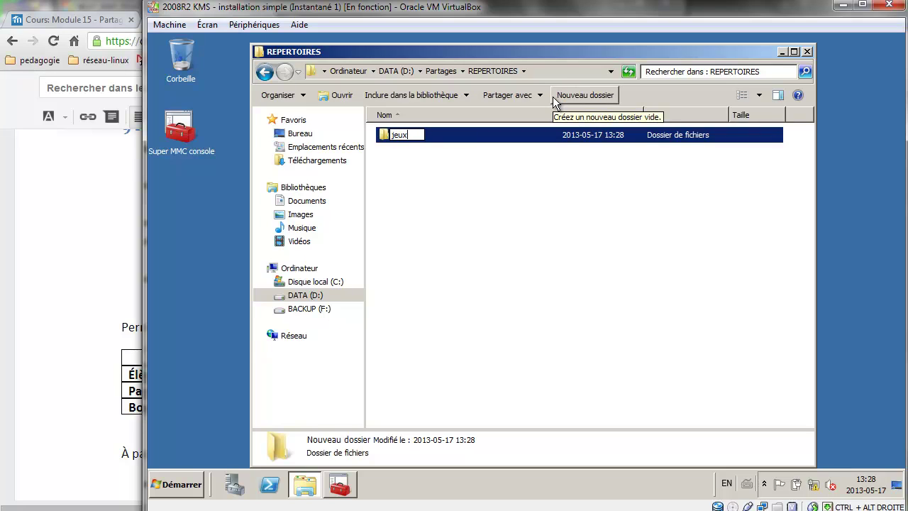
key("Return")
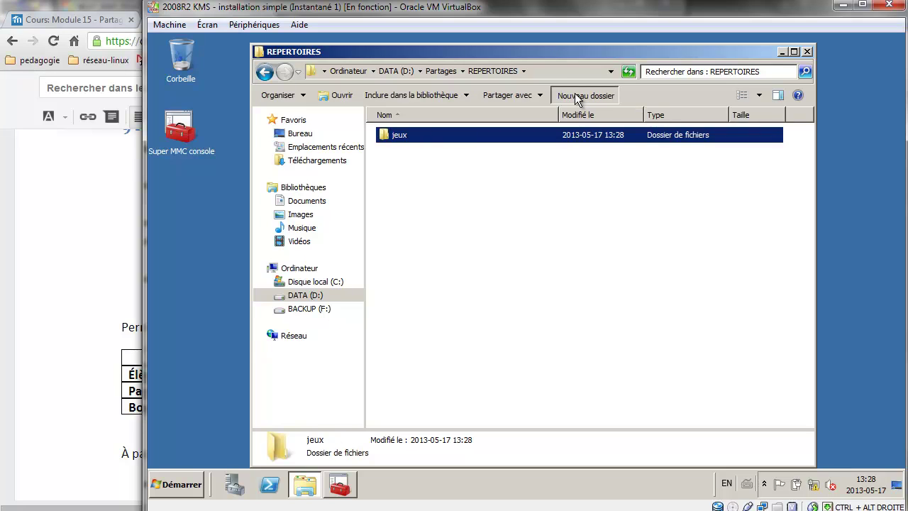
left_click(576, 95)
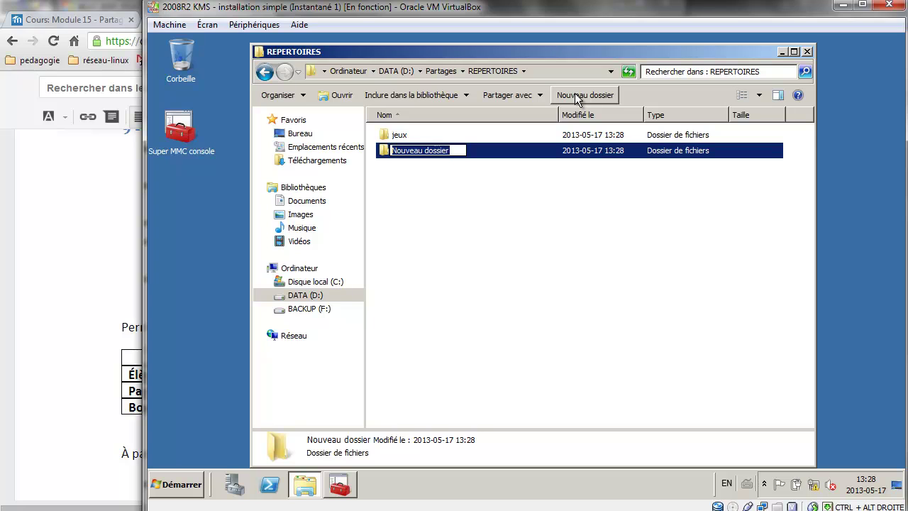
type("paie")
left_click(575, 93)
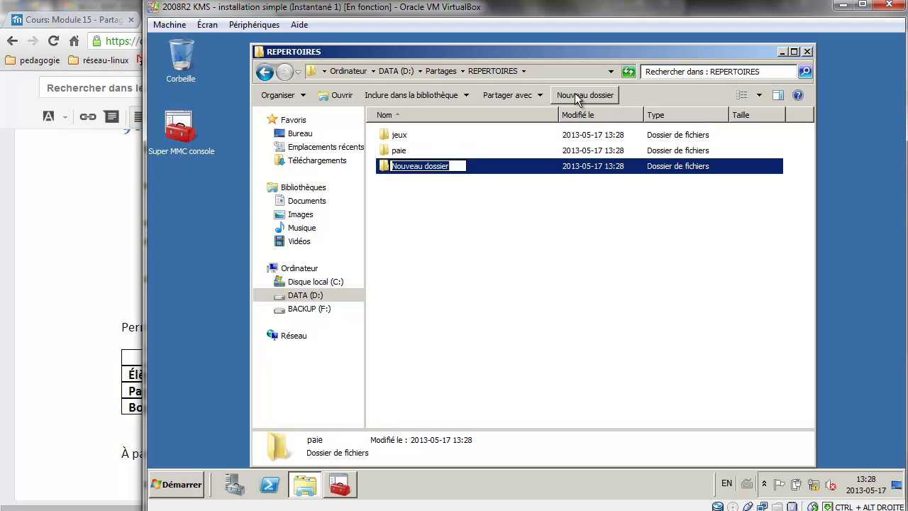
Rename the remaining Nouveau dossier folder to devoirs.
left_click(56, 310)
left_click(764, 288)
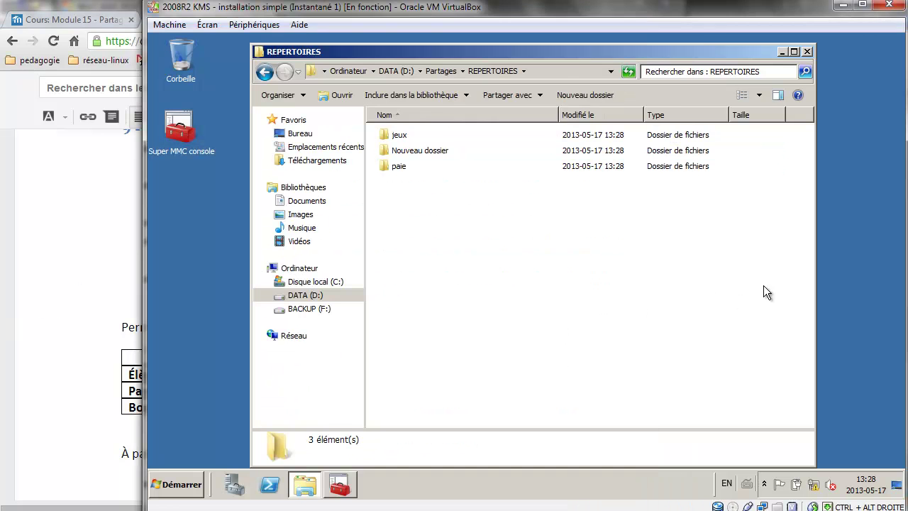
left_click(404, 151)
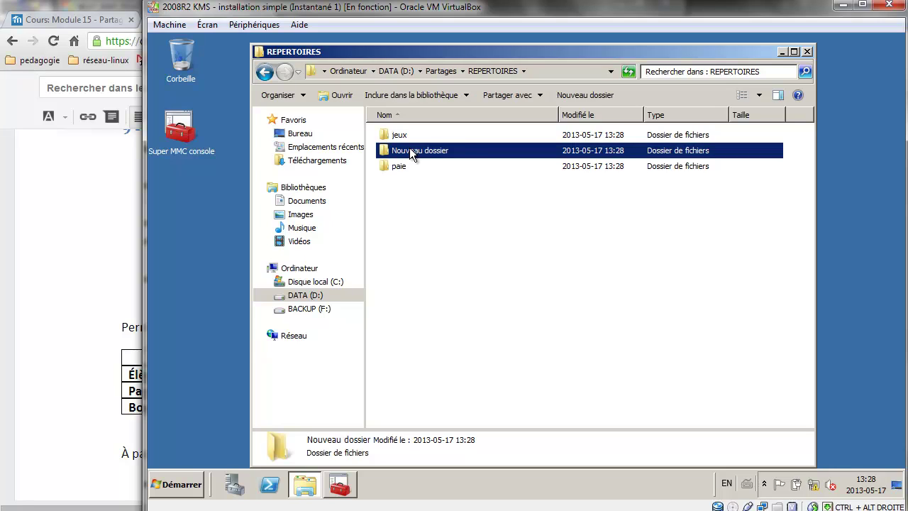
left_click(412, 153)
type("devoirs")
key("Return")
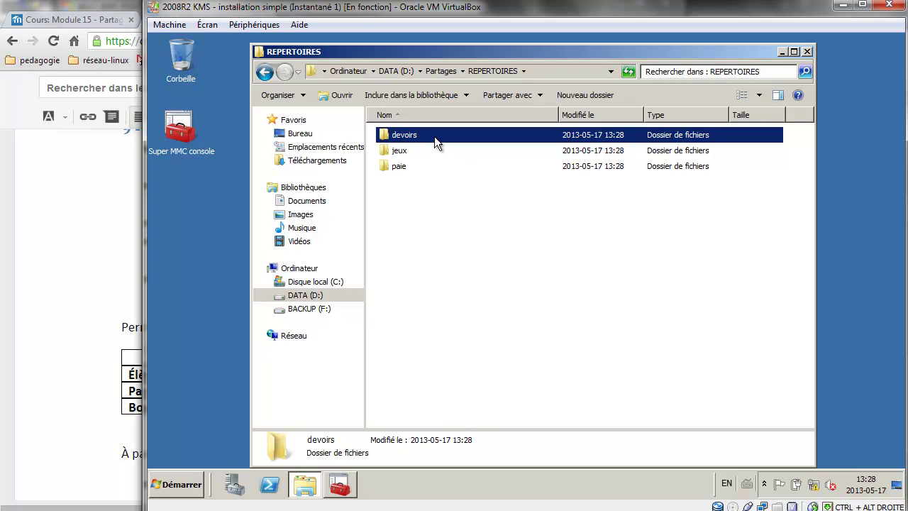
right_click(434, 137)
Add dl_srv1_devoirs_ro and dl_srv1_devoirs_rw to the devoirs folder's security permissions.
left_click(490, 308)
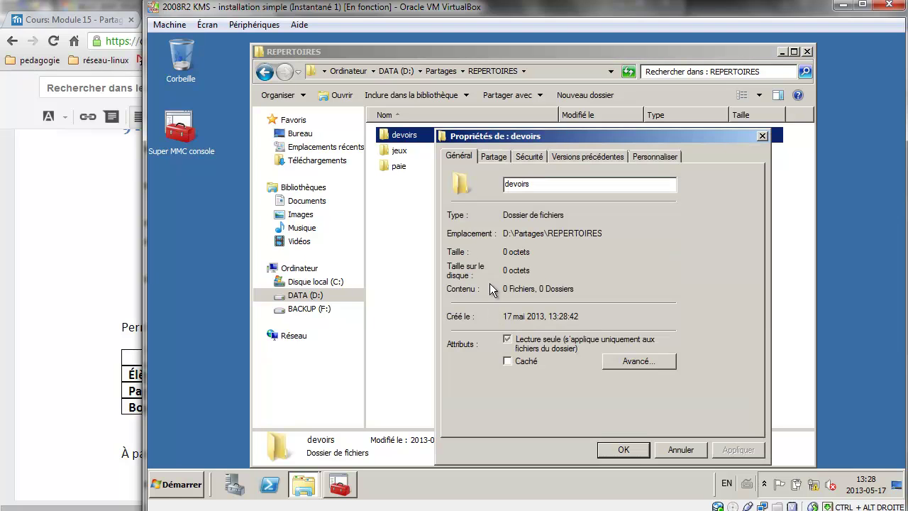
left_click(530, 157)
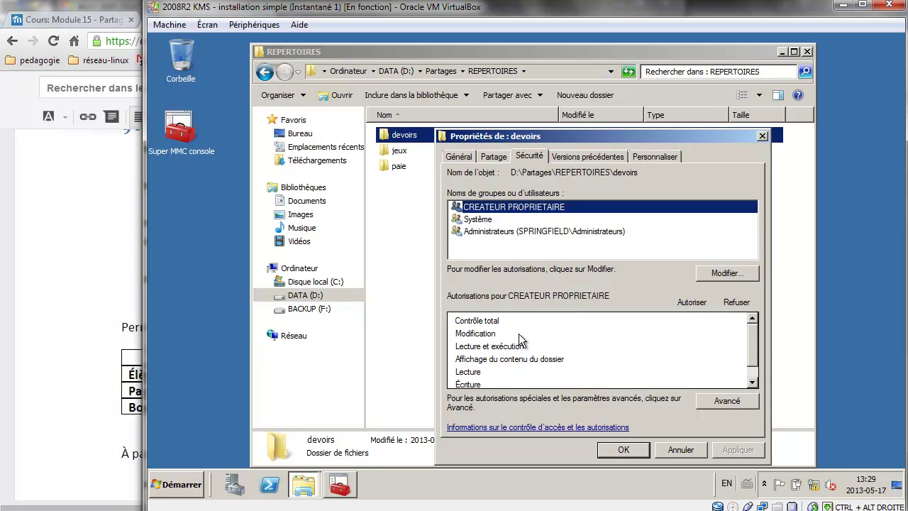
left_click(709, 275)
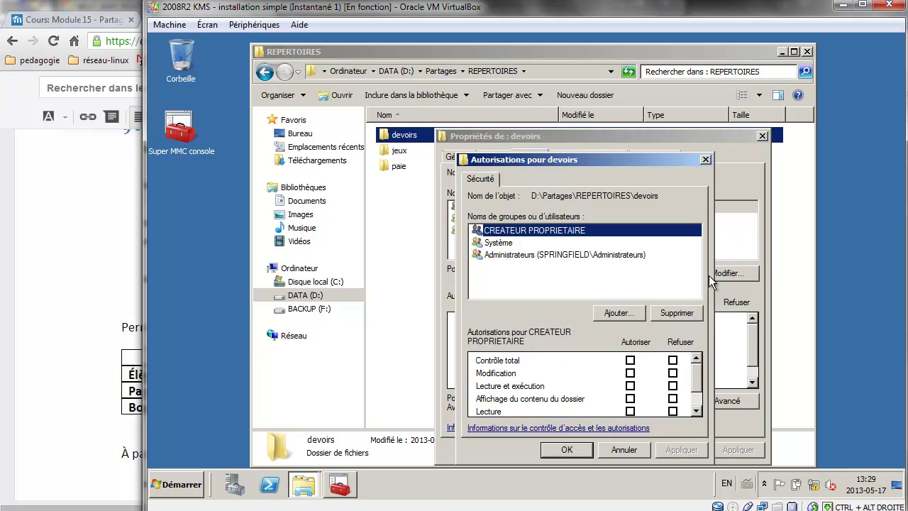
left_click(621, 316)
type("dl")
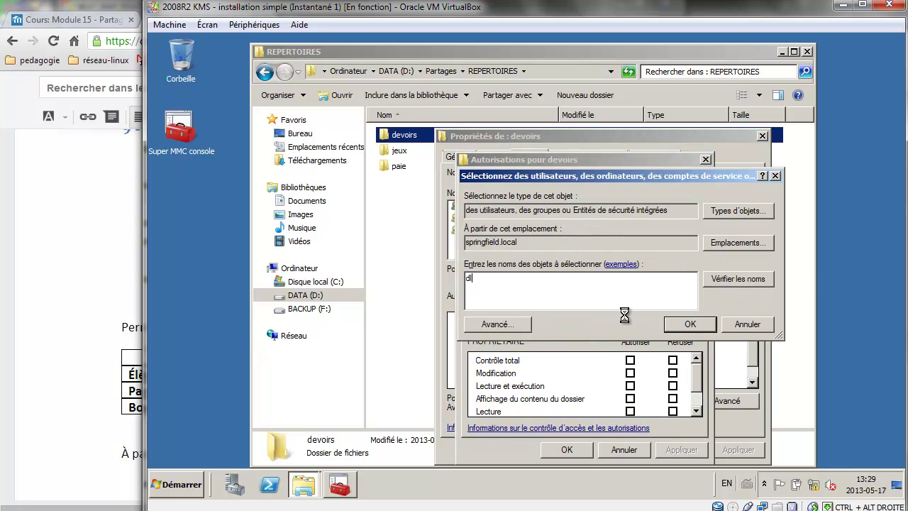
key("Return")
left_click(556, 278)
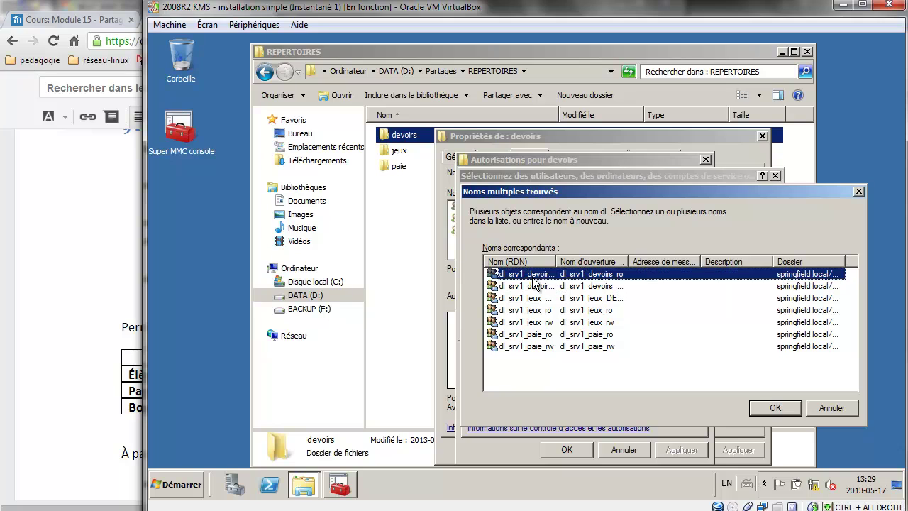
left_click(531, 284, "ctrl")
left_click(776, 407)
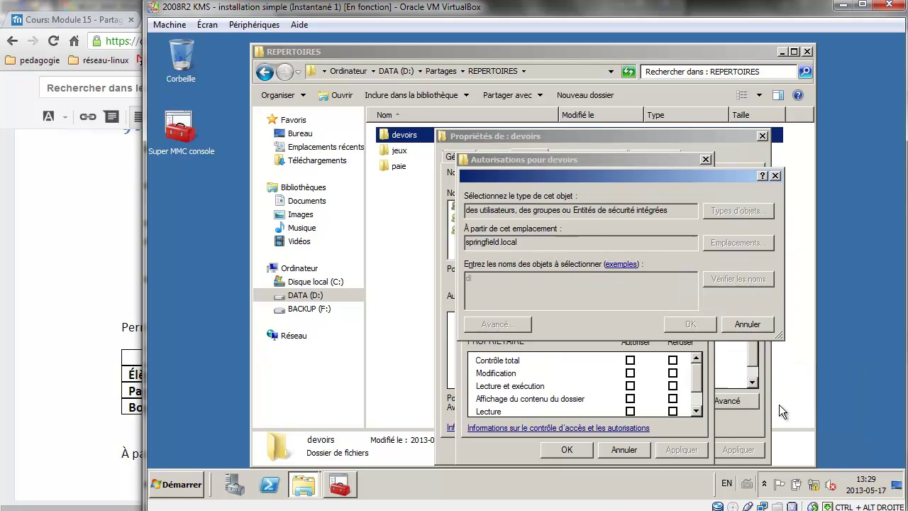
key("Return")
Allow Modification for dl_srv1_devoirs_rw, apply, and close the devoirs properties.
left_click(588, 262)
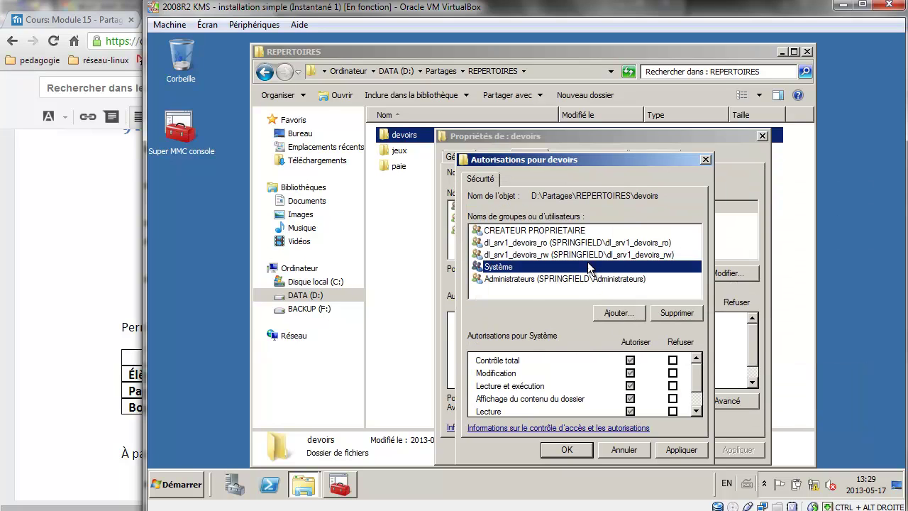
key("Up")
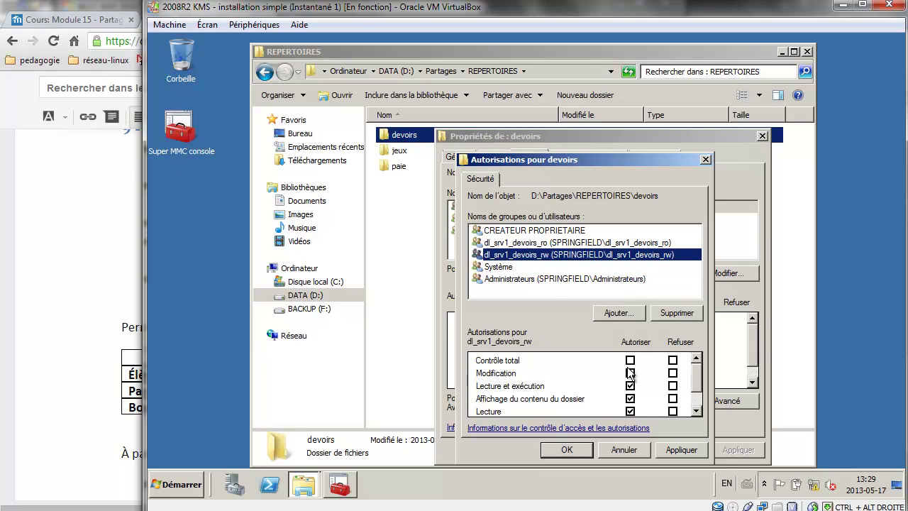
left_click(630, 372)
left_click(595, 244)
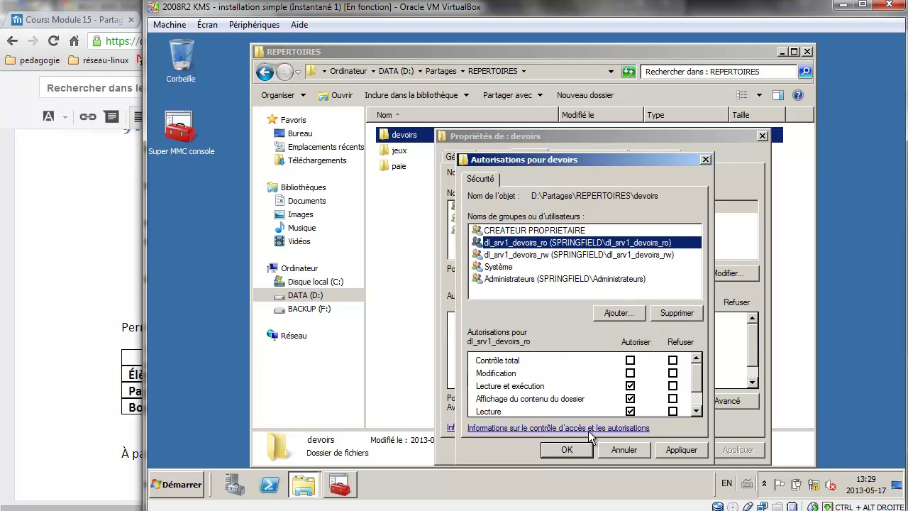
left_click(561, 451)
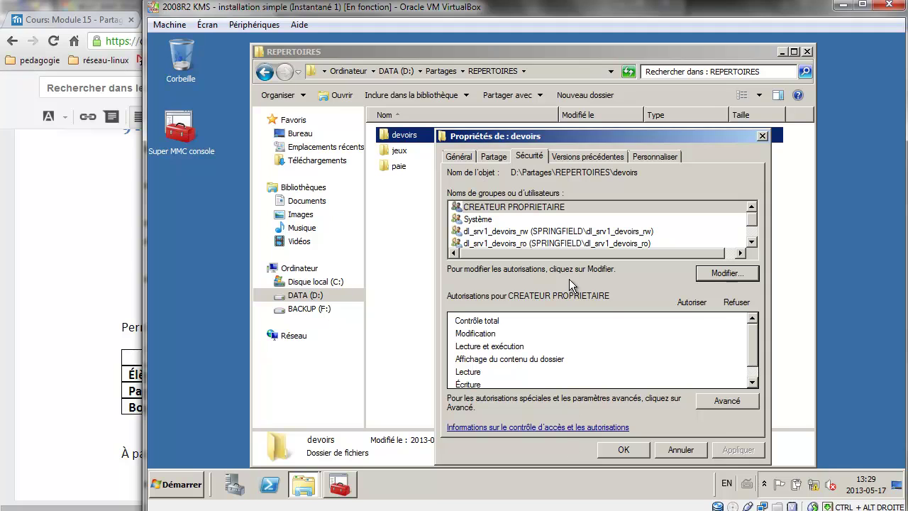
left_click(620, 447)
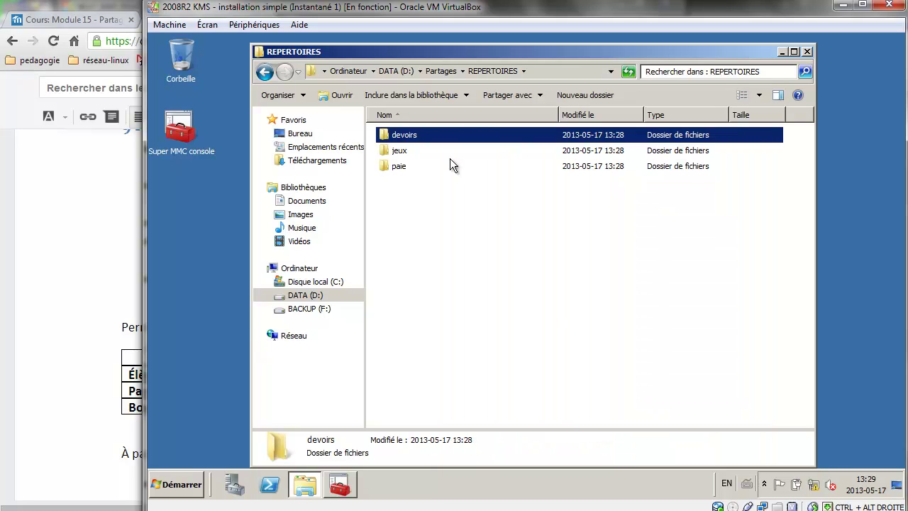
Add dl_srv1_jeux_DENY, dl_srv1_jeux_ro and dl_srv1_jeux_rw to the jeux folder's permissions.
right_click(406, 150)
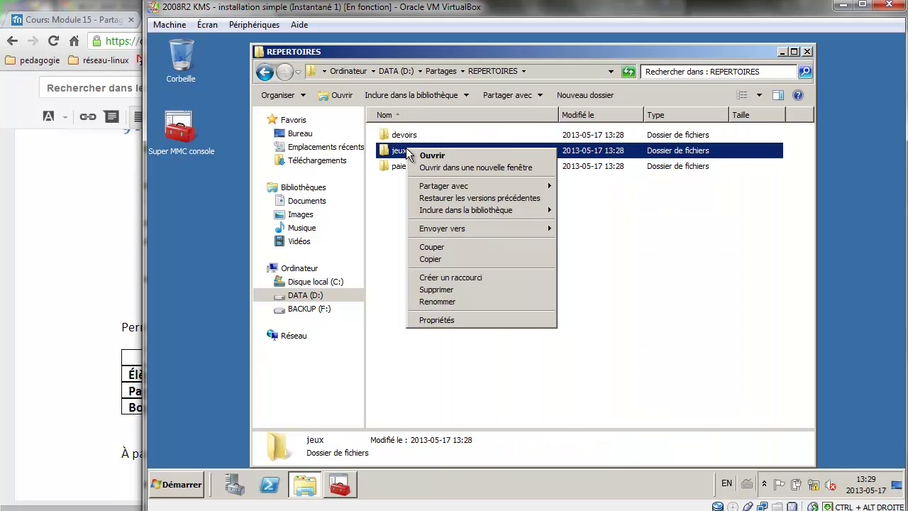
left_click(430, 320)
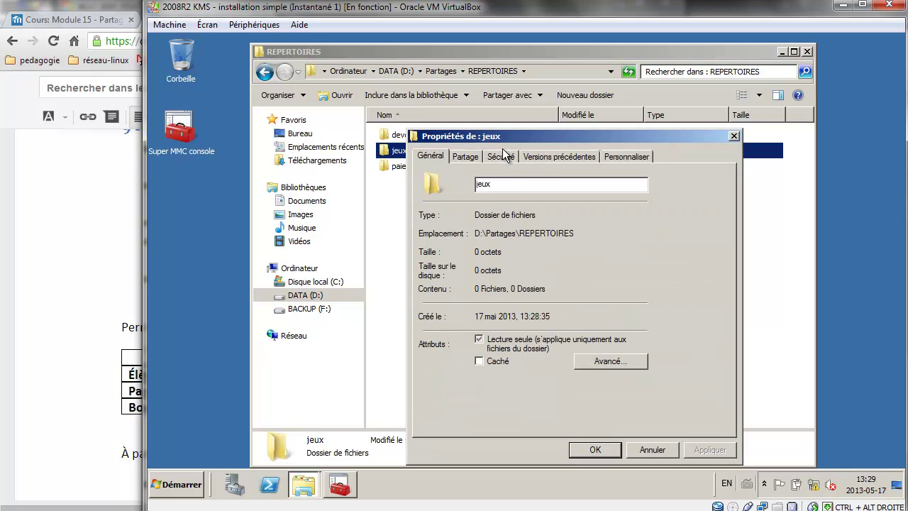
left_click(502, 156)
left_click(719, 276)
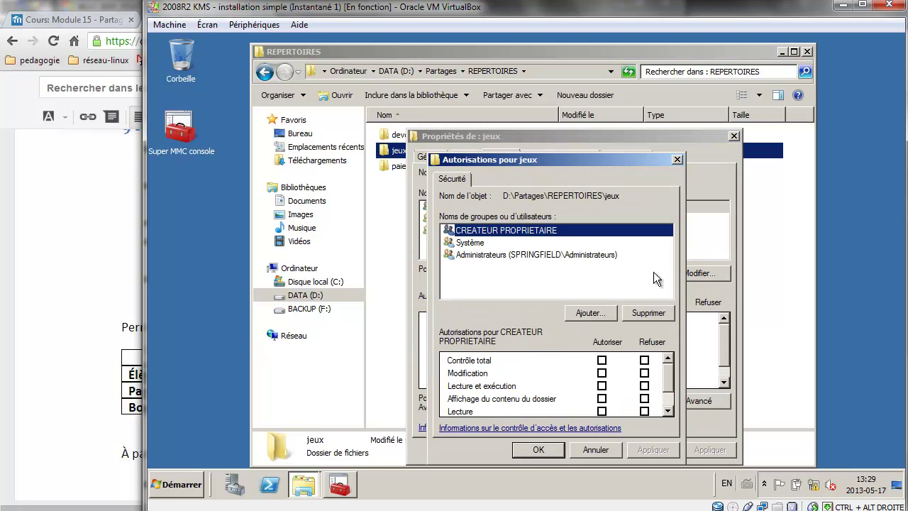
left_click(585, 313)
type("dl")
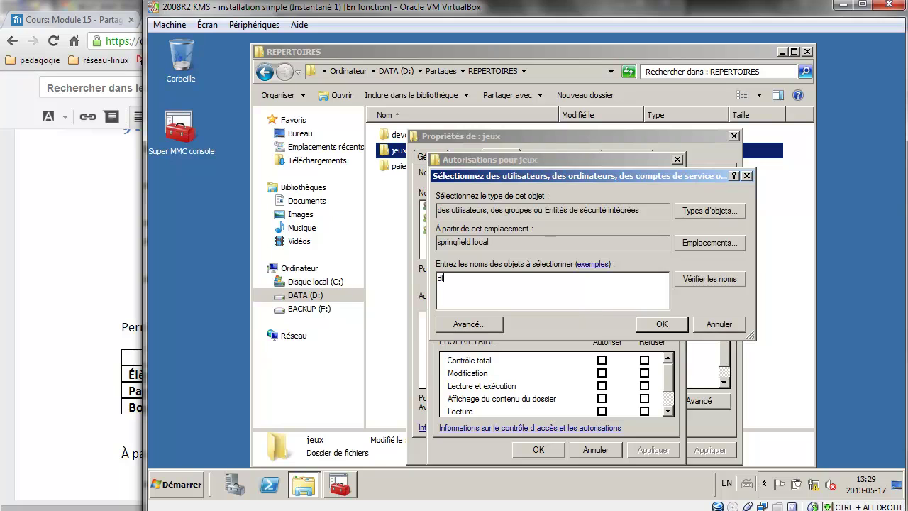
key("Return")
left_click(505, 298)
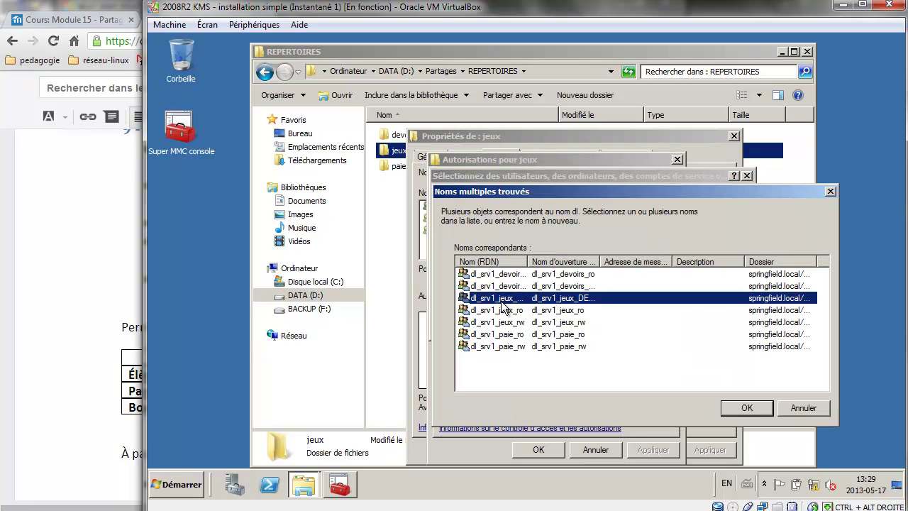
left_click(503, 323, "shift")
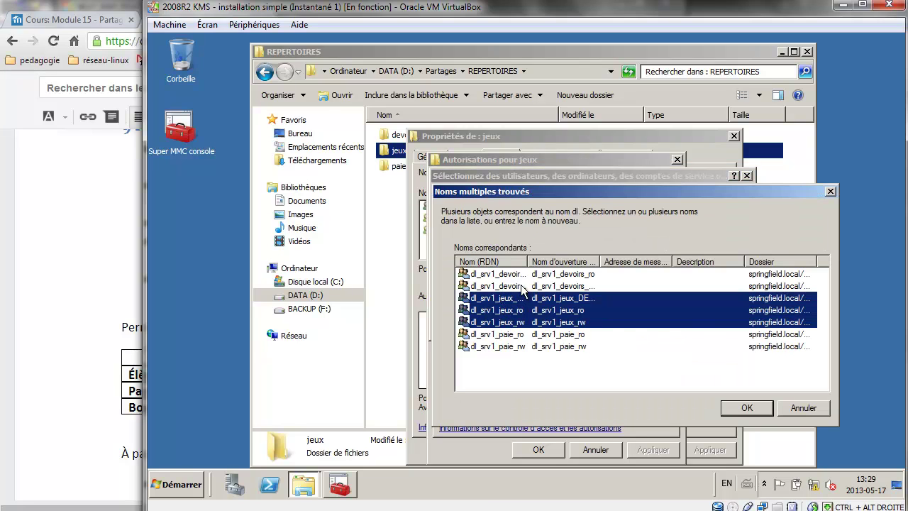
left_click_drag(529, 261, 581, 257)
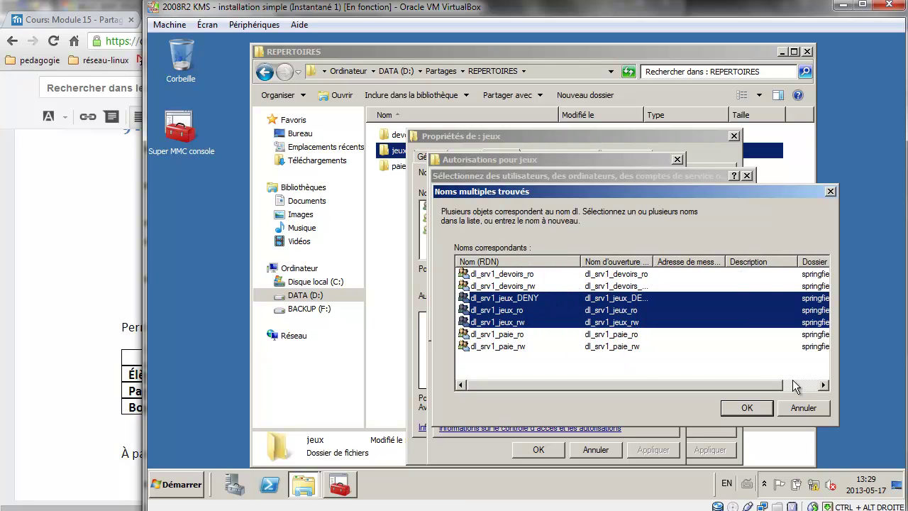
left_click(752, 408)
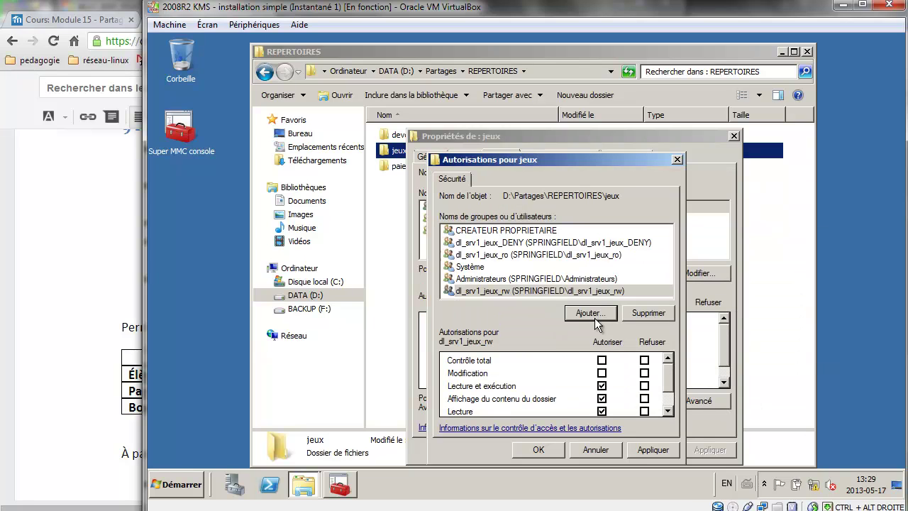
left_click(550, 447)
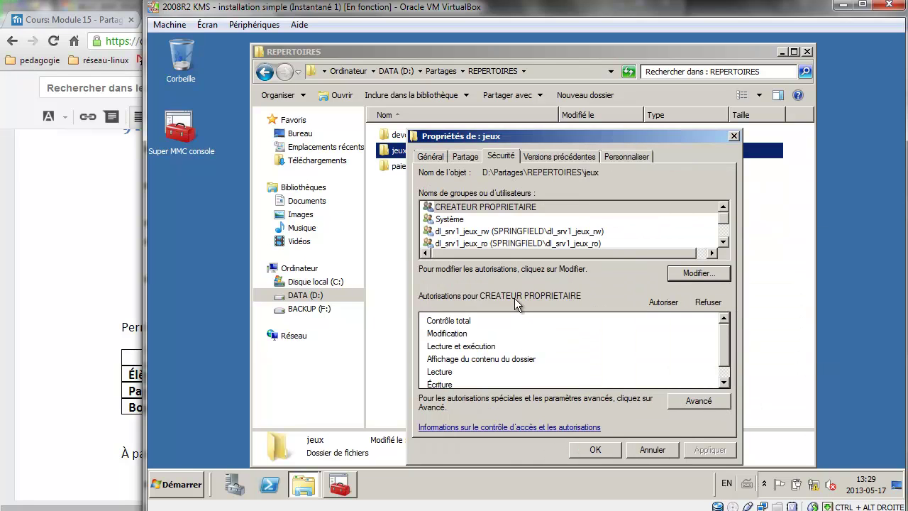
Allow Modification for dl_srv1_jeux_rw, deny Contrôle total to dl_srv1_jeux_DENY, and apply.
left_click(500, 232)
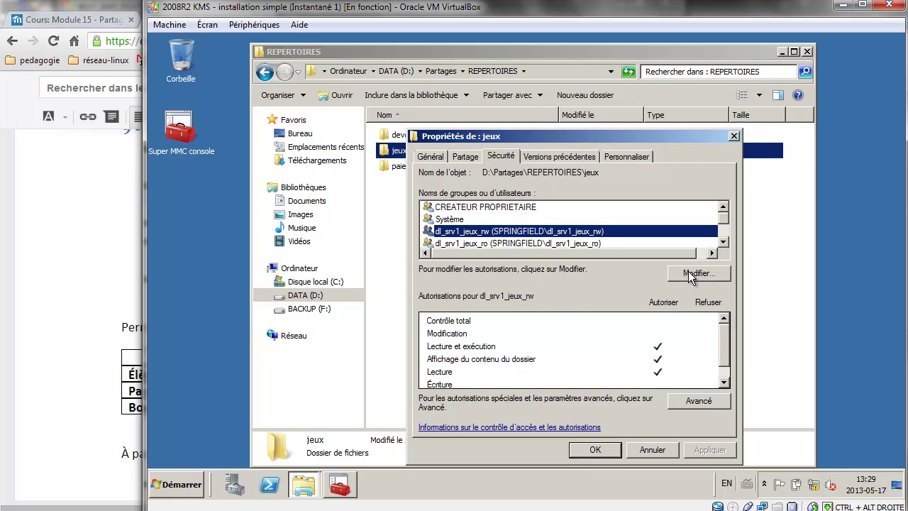
left_click(689, 271)
left_click(548, 256)
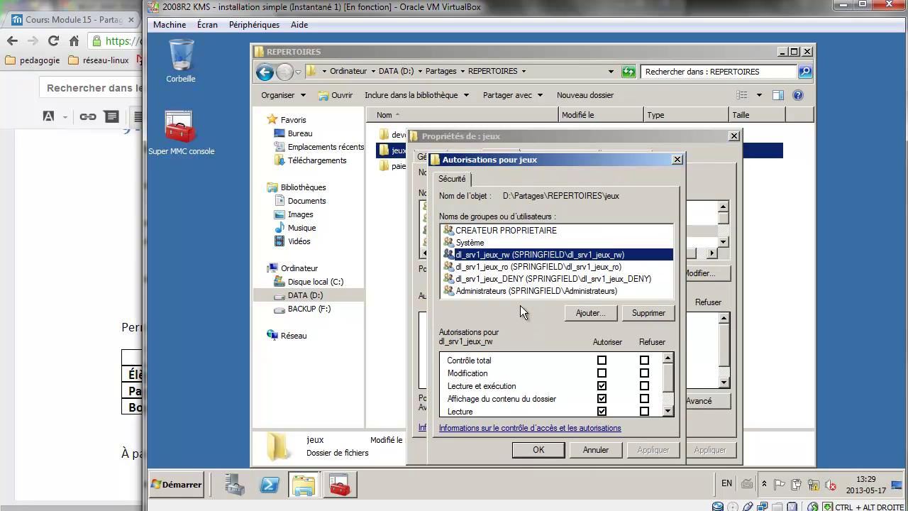
left_click(602, 373)
left_click(547, 267)
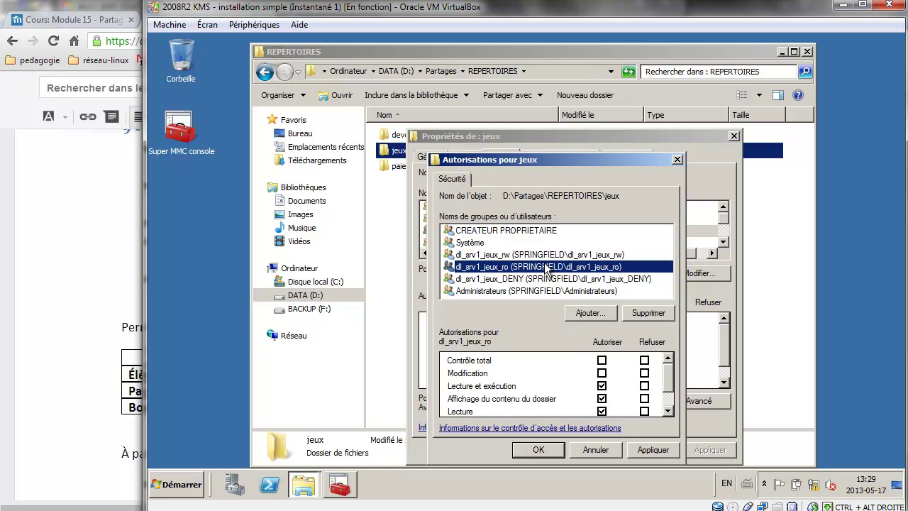
left_click(548, 279)
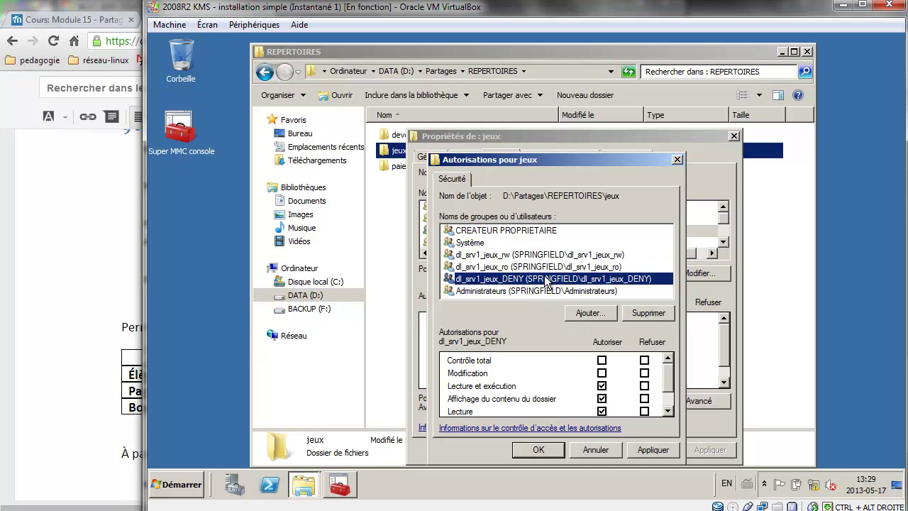
left_click(643, 361)
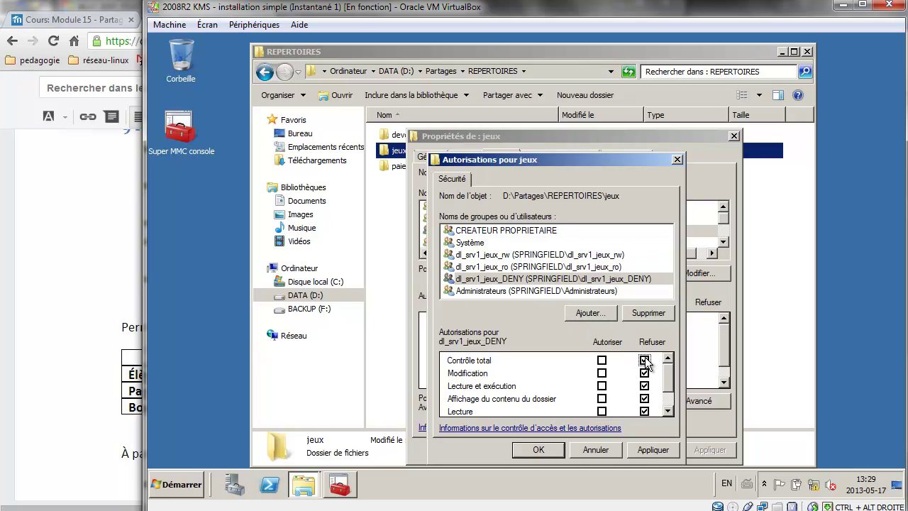
left_click(554, 452)
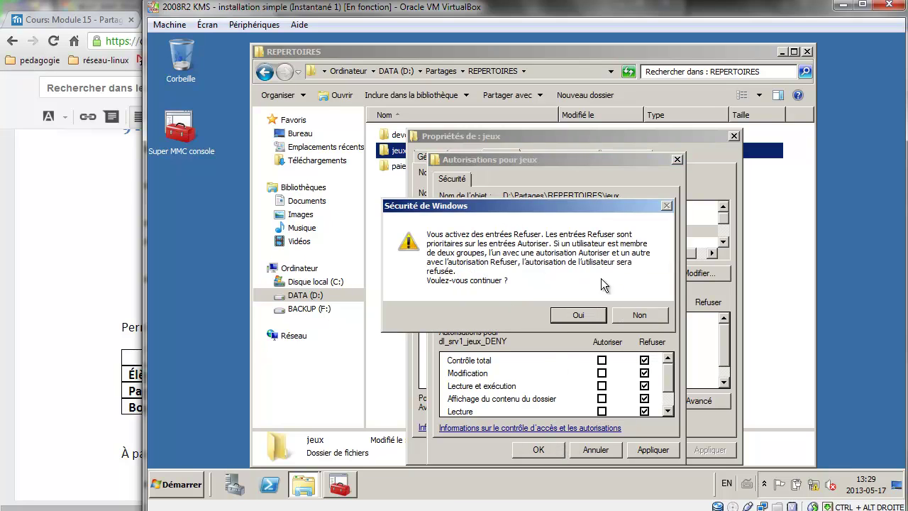
left_click(580, 316)
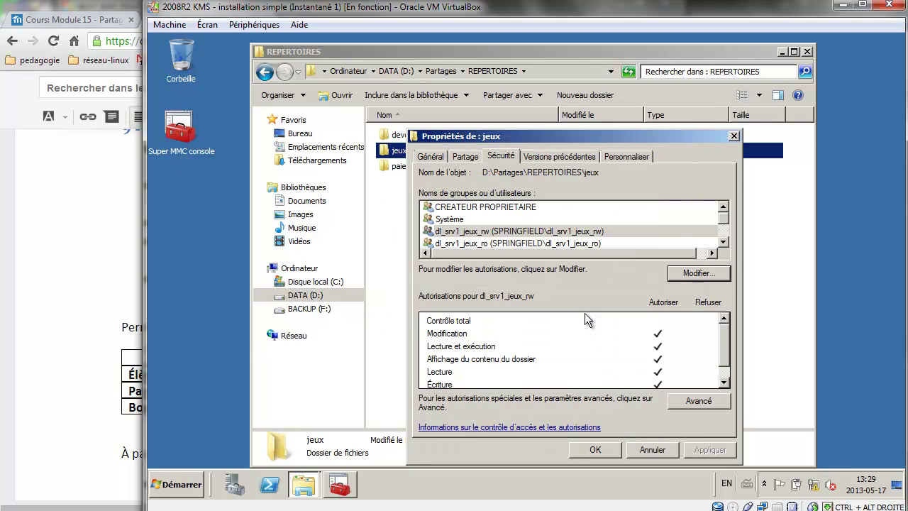
Close the jeux properties and add dl_srv1_paie_ro and dl_srv1_paie_rw to the paie folder's permissions.
left_click(723, 243)
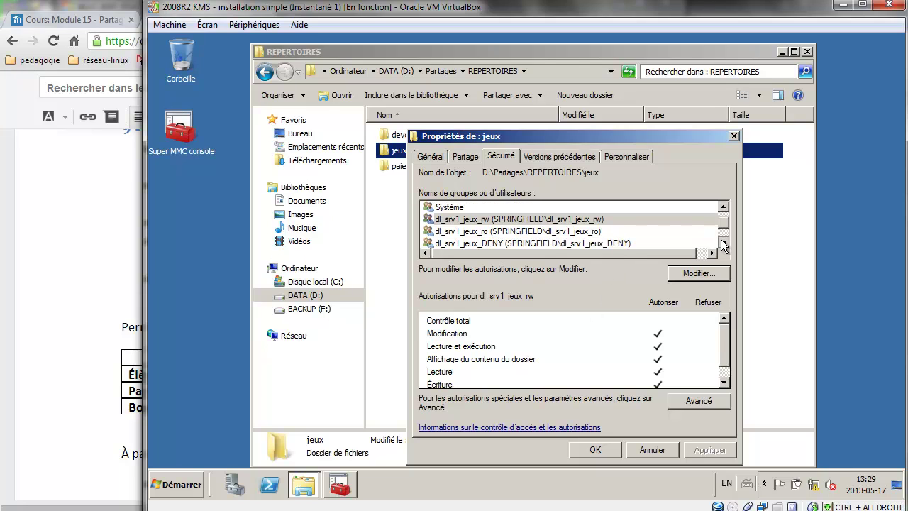
left_click(619, 450)
left_click(402, 164)
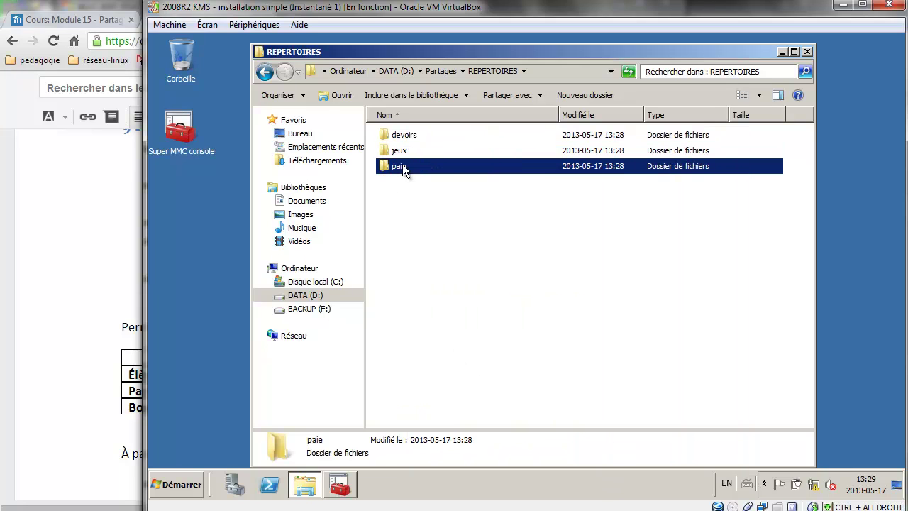
right_click(402, 164)
left_click(450, 335)
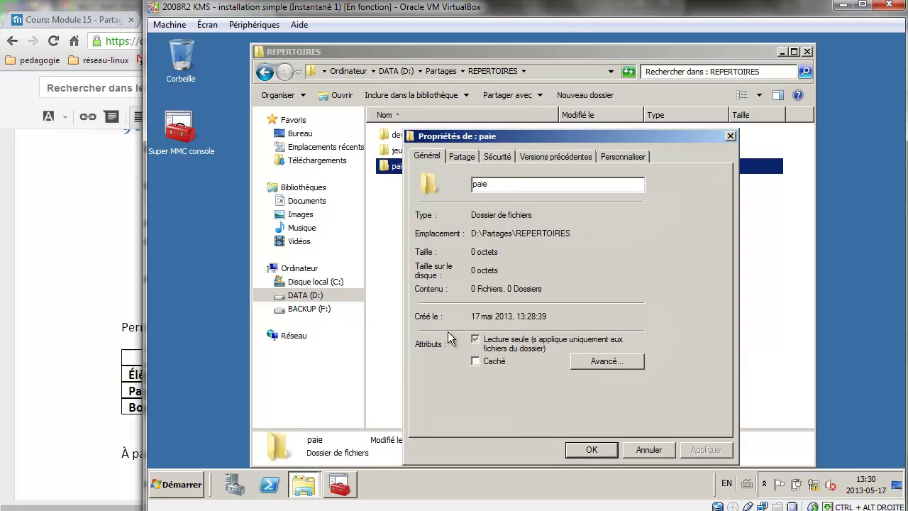
left_click(507, 161)
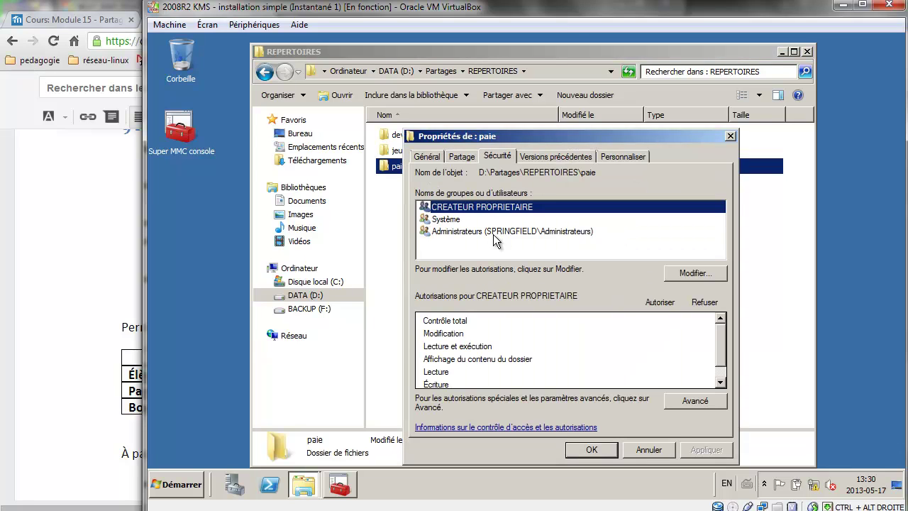
left_click(692, 274)
left_click(586, 312)
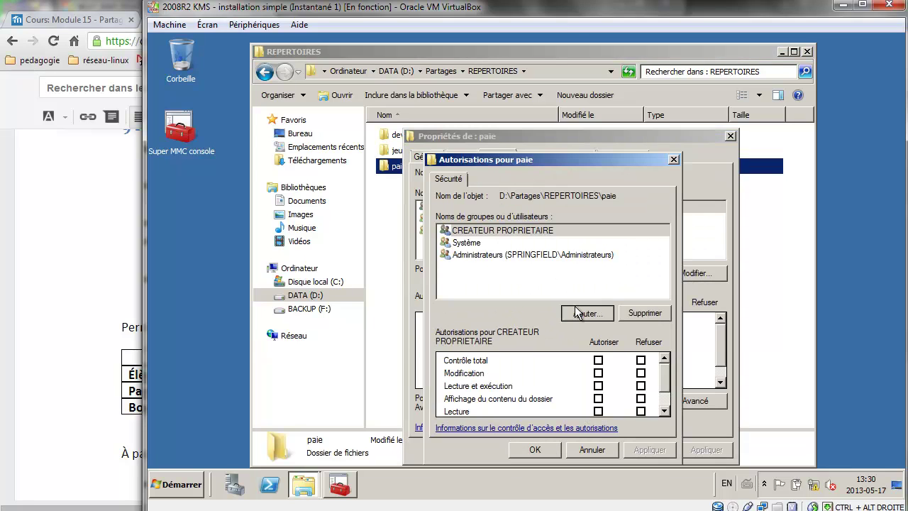
type("dl")
key("Return")
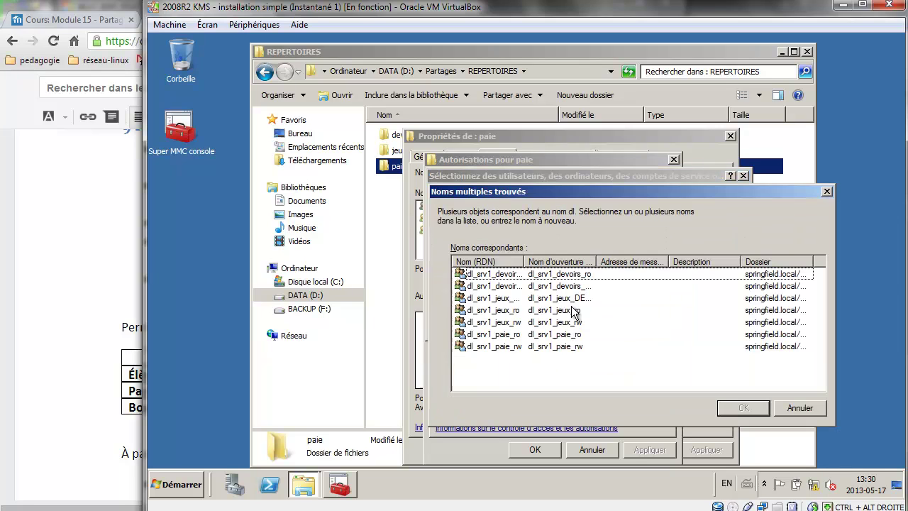
left_click(508, 336)
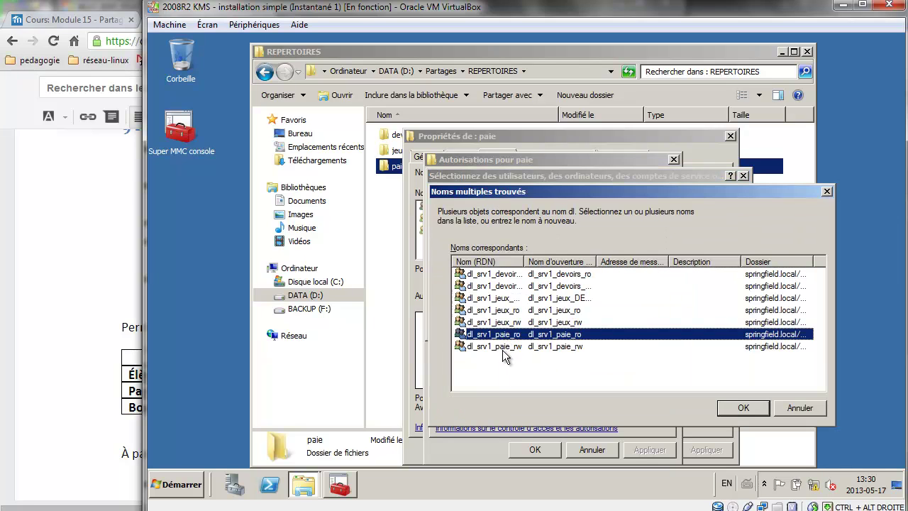
left_click(502, 347, "shift")
left_click(750, 403)
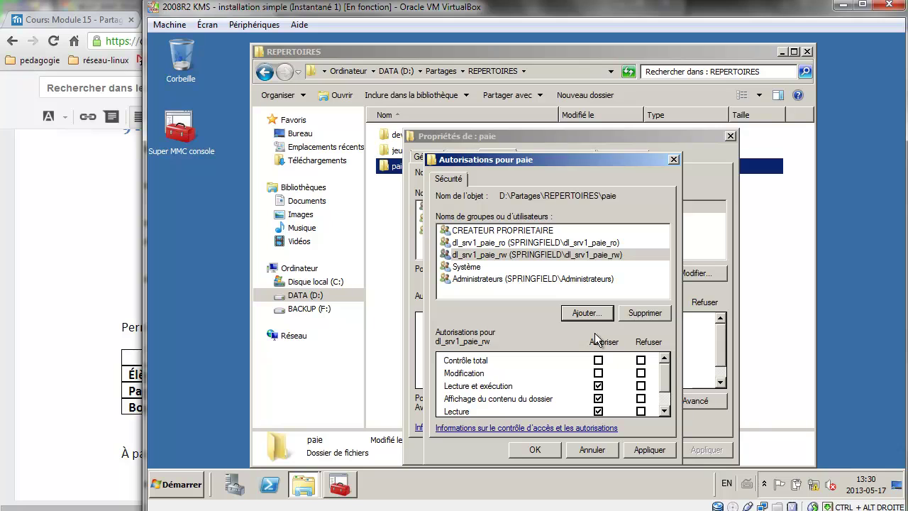
Allow Modification for dl_srv1_paie_rw, apply, close, and return to the exercise document.
left_click(520, 243)
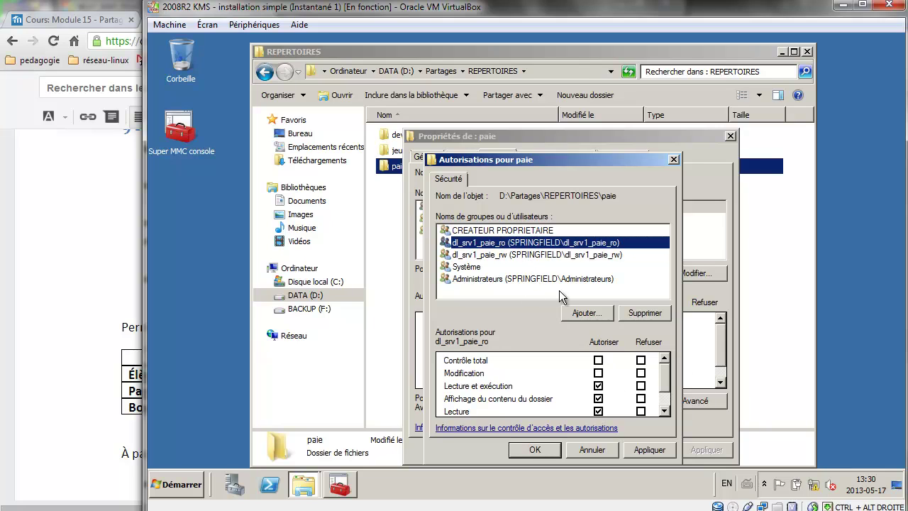
left_click(545, 254)
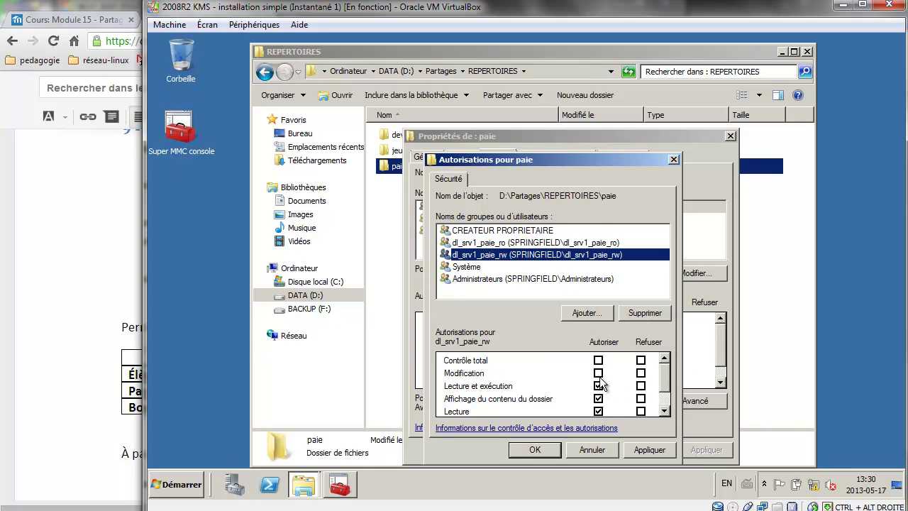
left_click(598, 373)
left_click(640, 450)
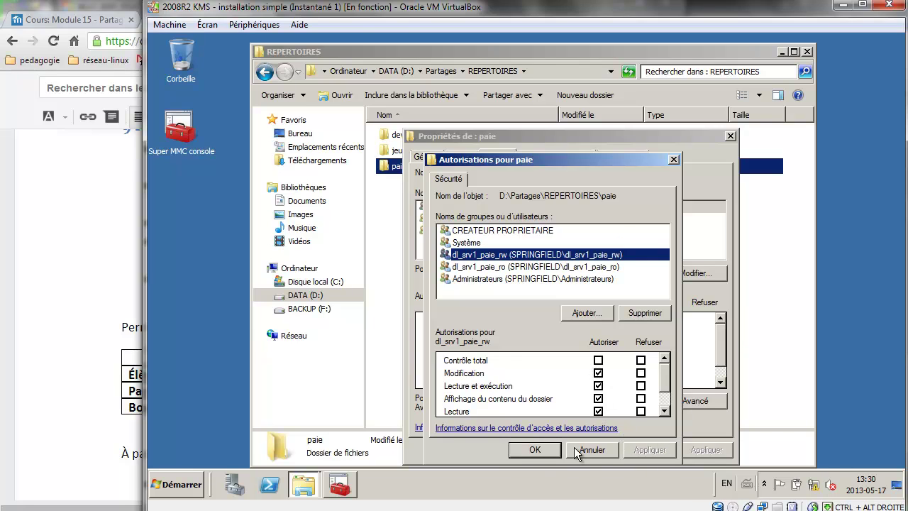
left_click(547, 450)
left_click(578, 444)
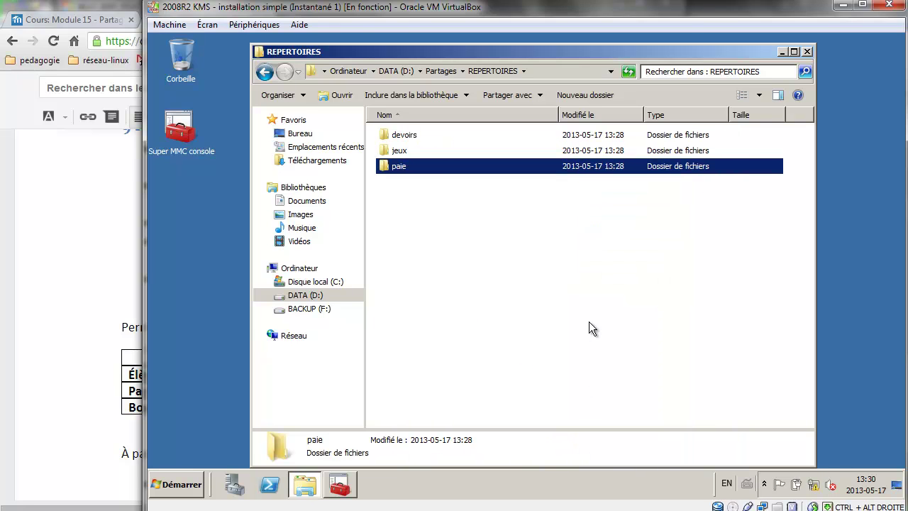
left_click(95, 322)
scroll(259, 295, "up", 1)
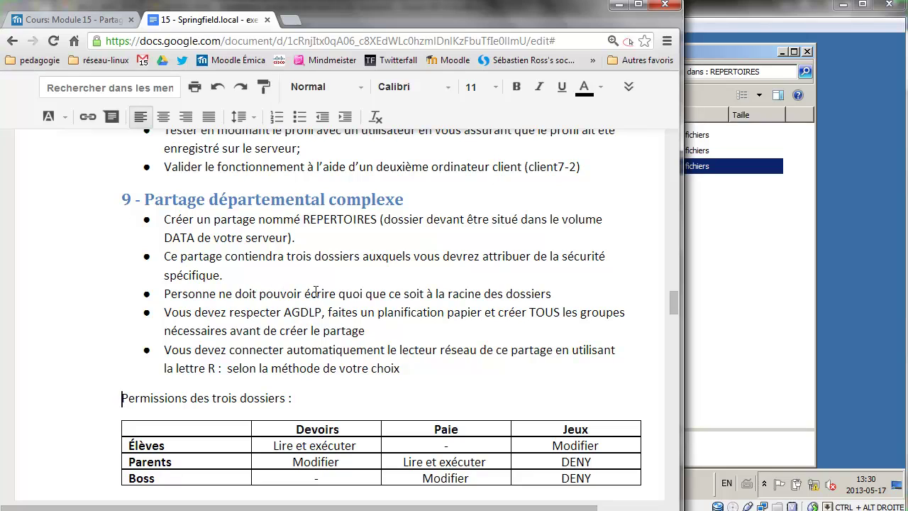
Close the REPERTOIRES window and display OU_Principal_Spingfield under springfield.local in Super MMC.
left_click_drag(166, 254, 370, 330)
left_click(695, 245)
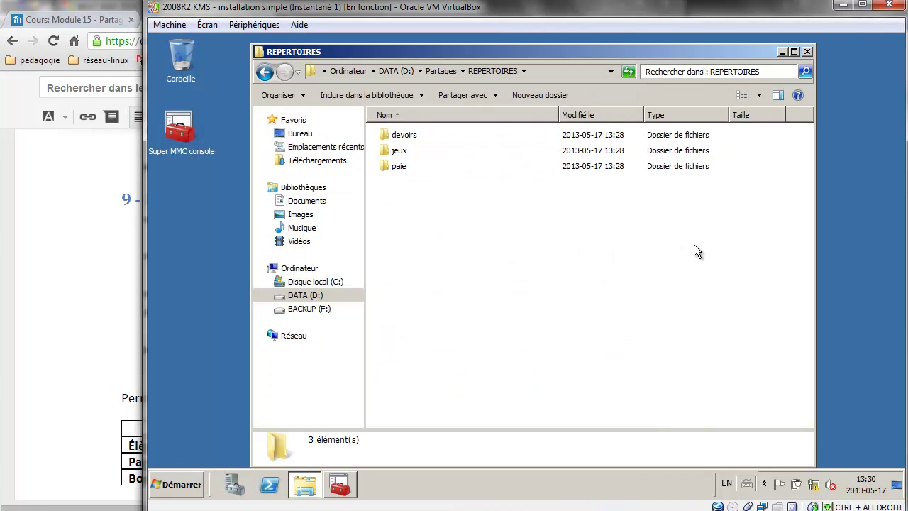
left_click(809, 50)
left_click(340, 481)
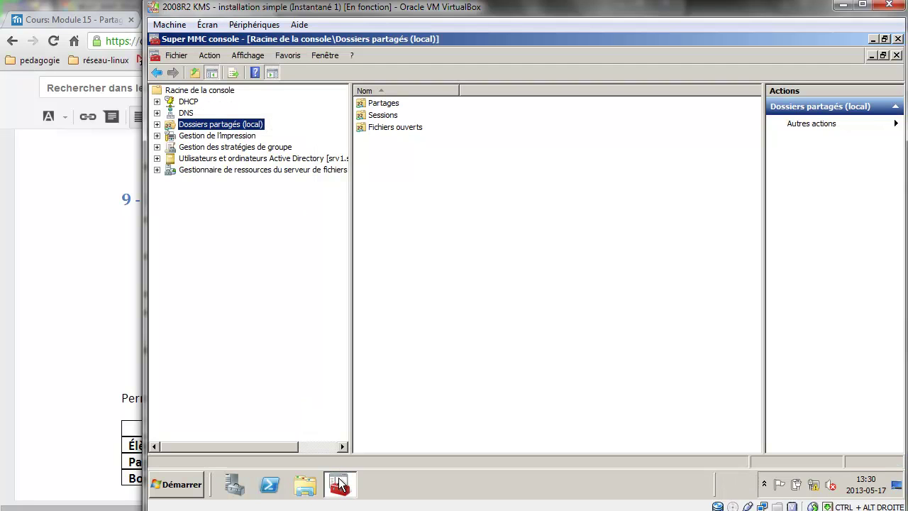
left_click(157, 159)
left_click(171, 181)
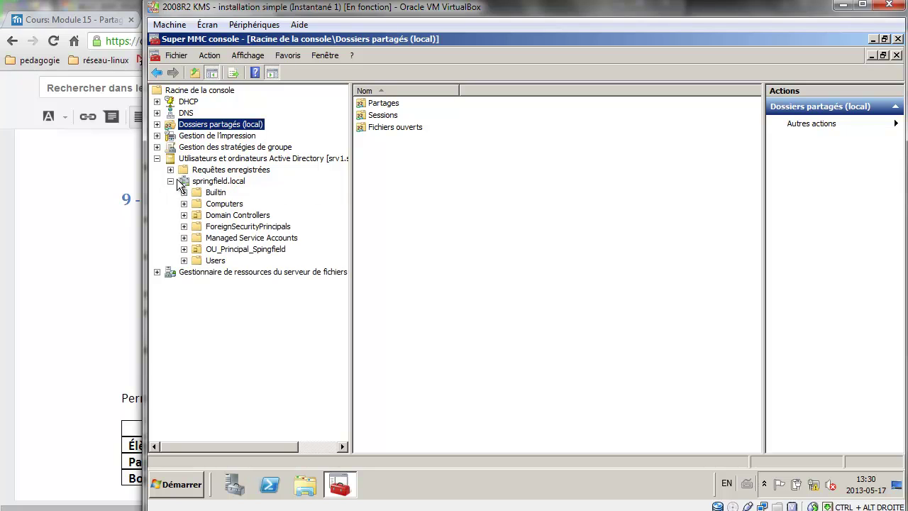
left_click(198, 250)
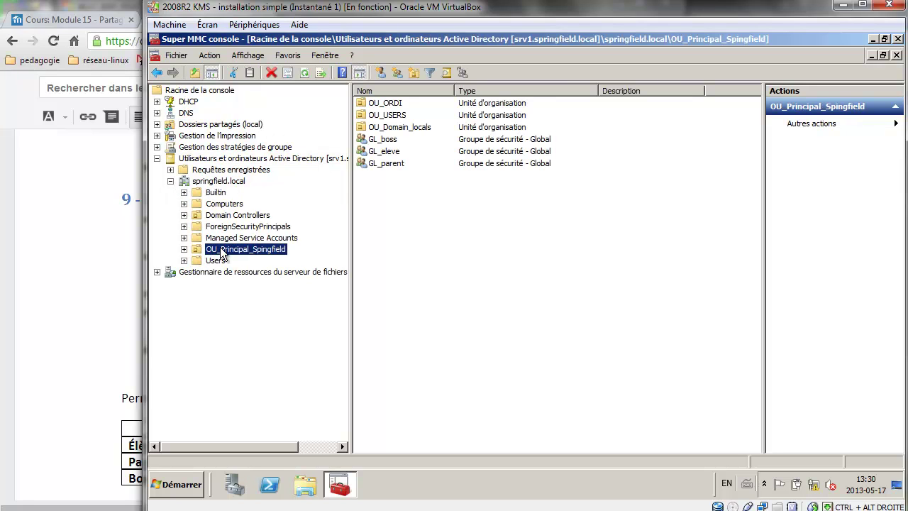
Open GL_boss's Membre de tab and check the exercise's membership requirements.
double_click(391, 141)
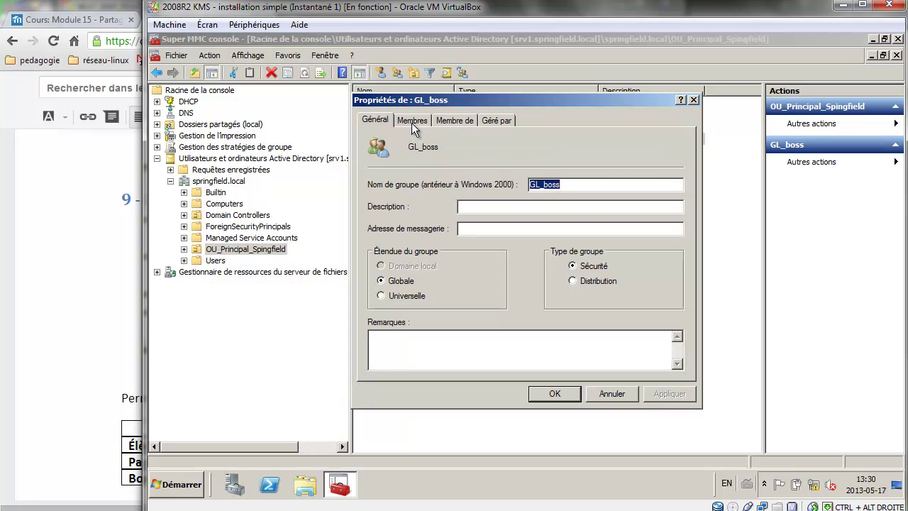
left_click(411, 120)
left_click(469, 122)
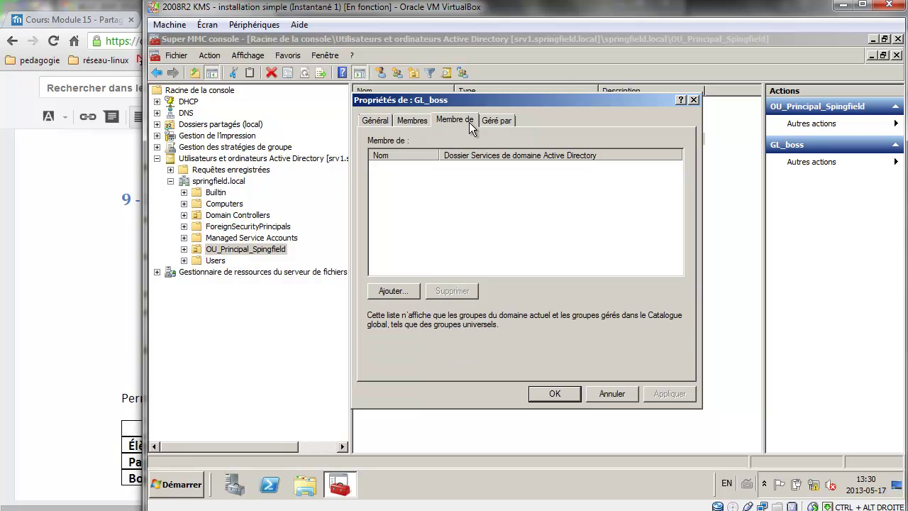
left_click(85, 243)
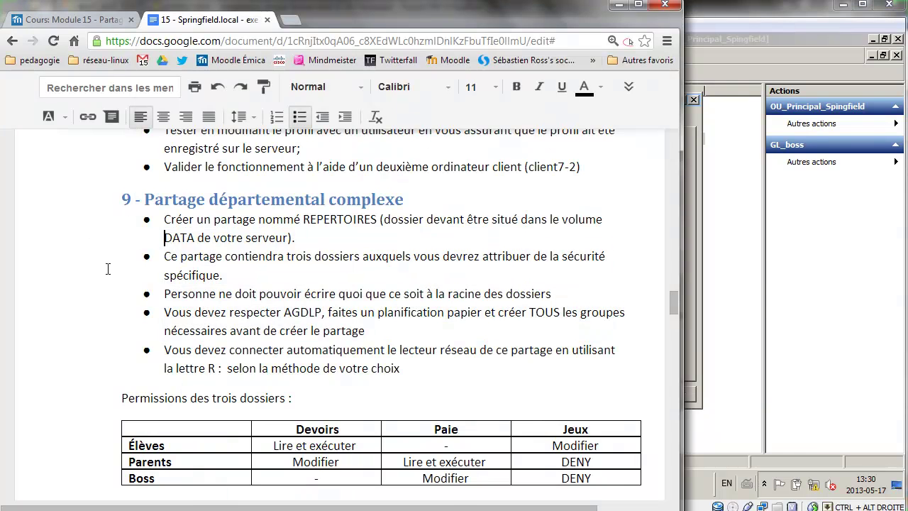
scroll(335, 400, "down", 3)
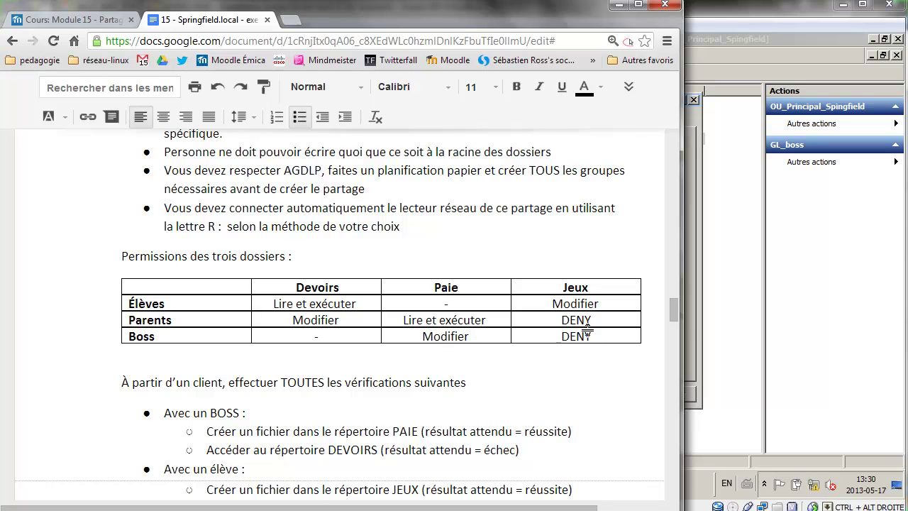
left_click(687, 313)
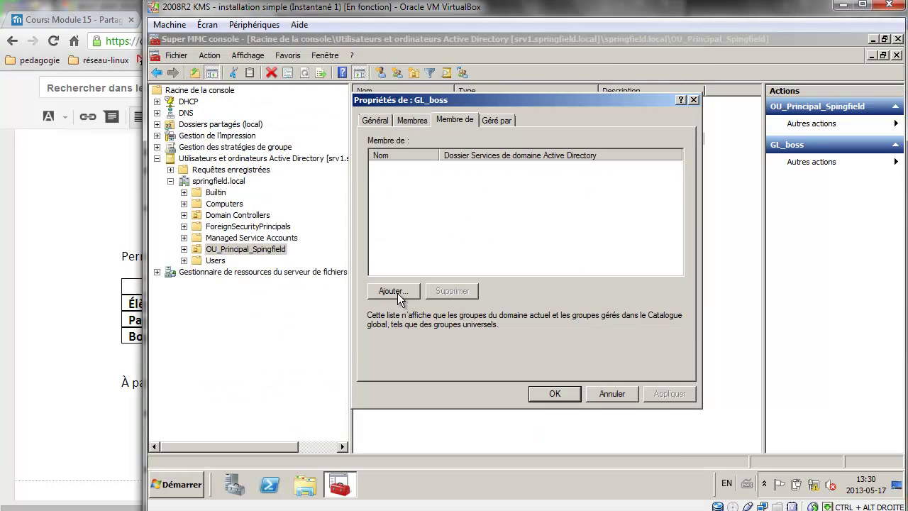
Add GL_boss to dl_srv1_paie_rw and dl_srv1_jeux_DENY and save.
left_click(398, 292)
type("l")
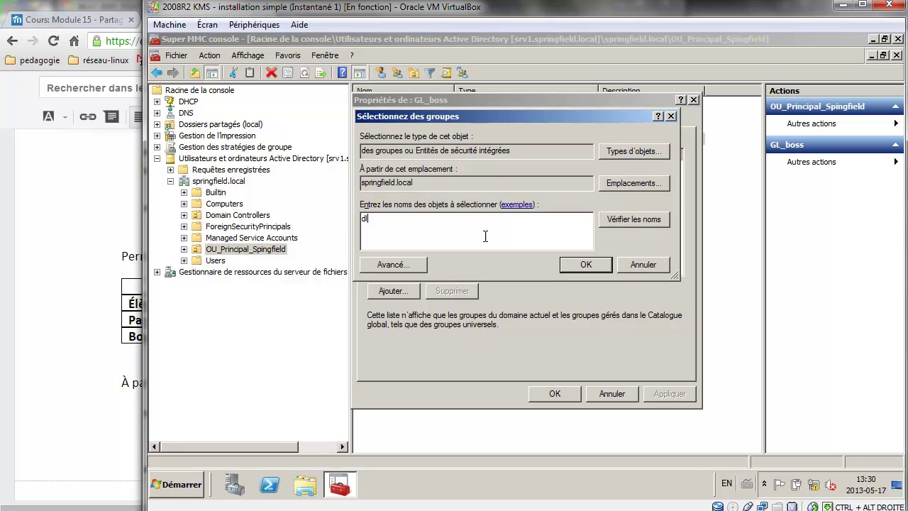
left_click(634, 225)
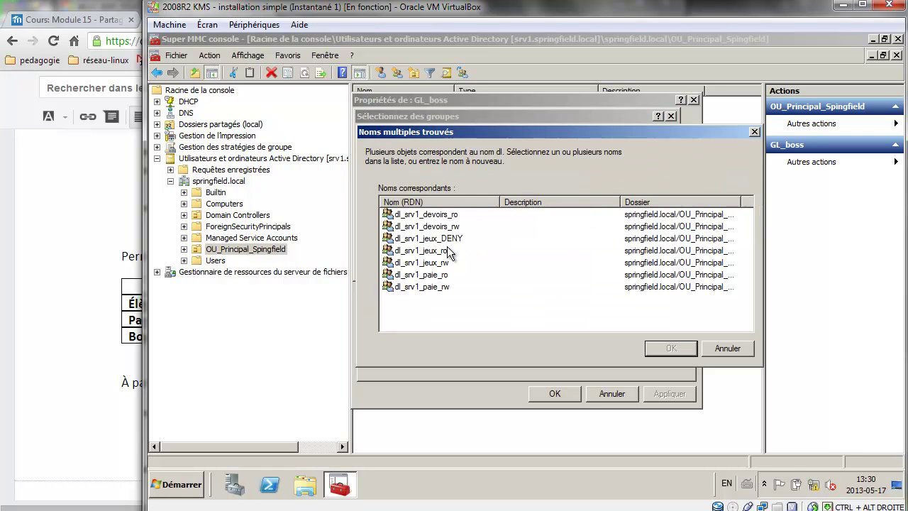
left_click(440, 286)
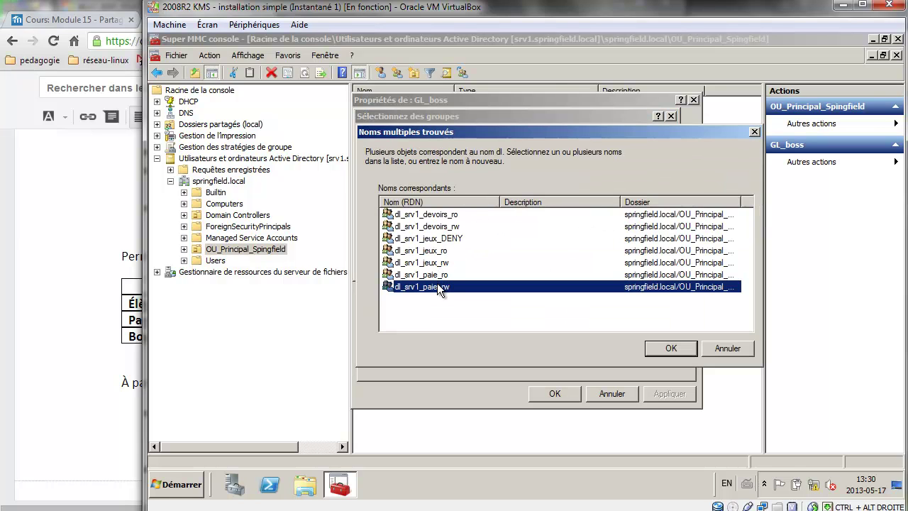
left_click(442, 239, "ctrl")
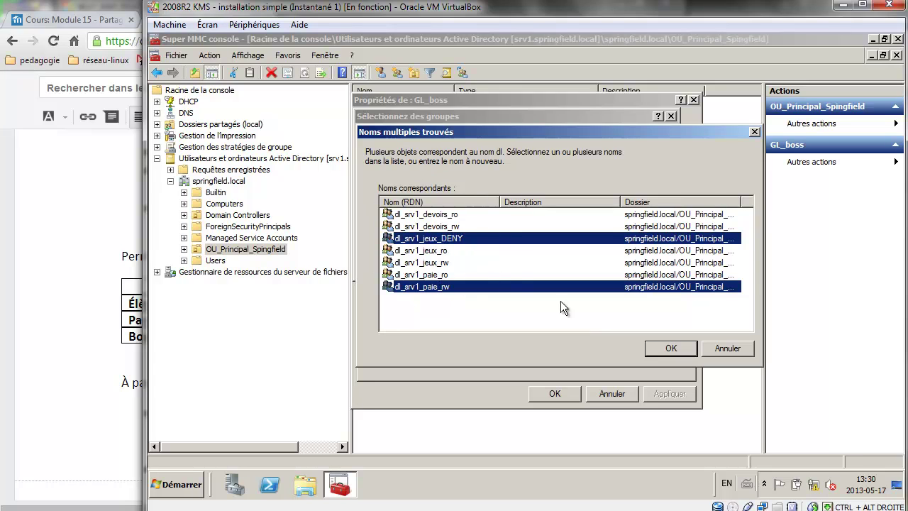
left_click(667, 347)
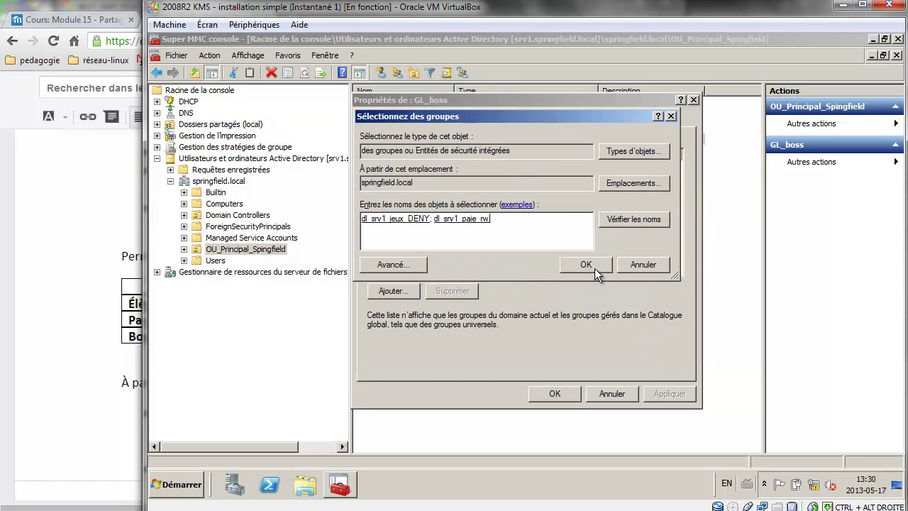
left_click(593, 267)
left_click(552, 394)
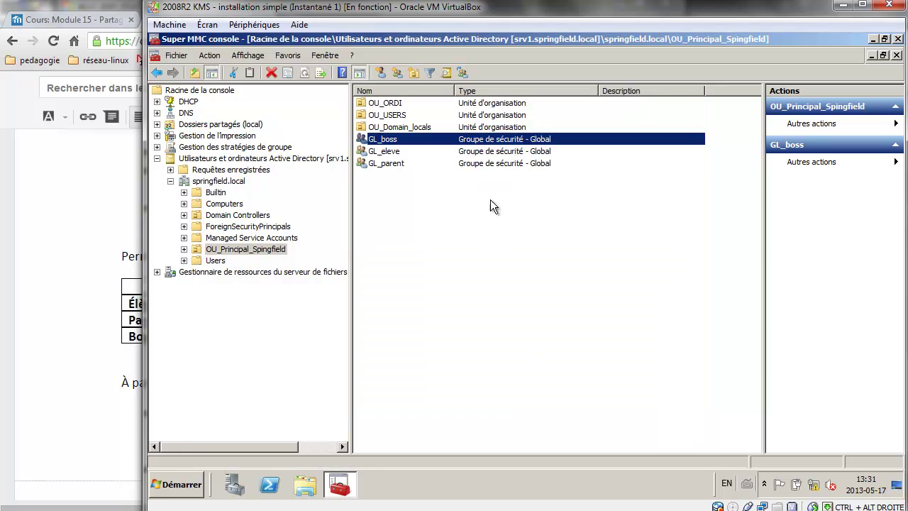
Add GL_eleve to dl_srv1_devoirs_ro and dl_srv1_jeux_rw through its Membre de tab.
double_click(376, 150)
left_click(455, 121)
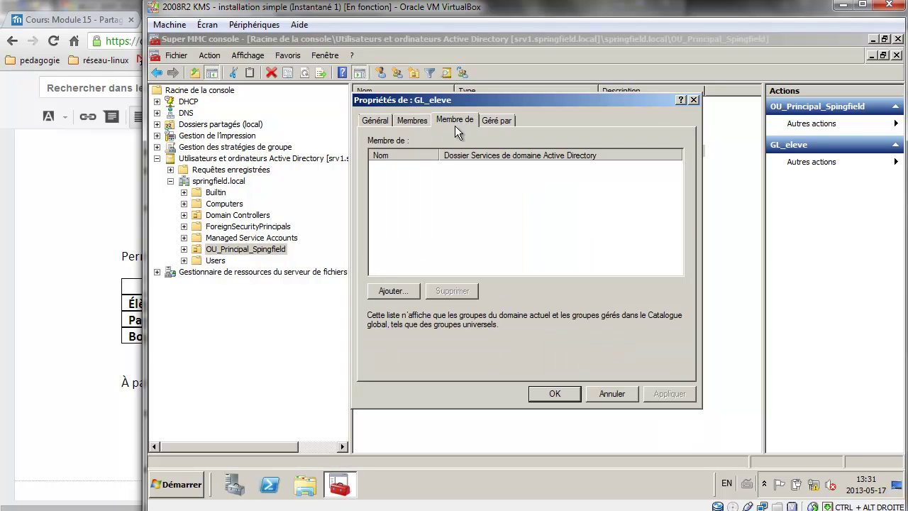
left_click(82, 357)
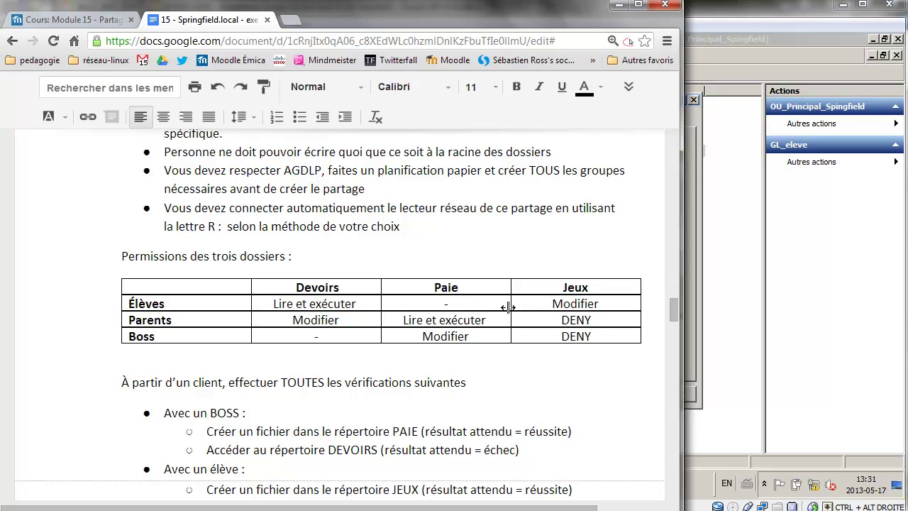
left_click(691, 267)
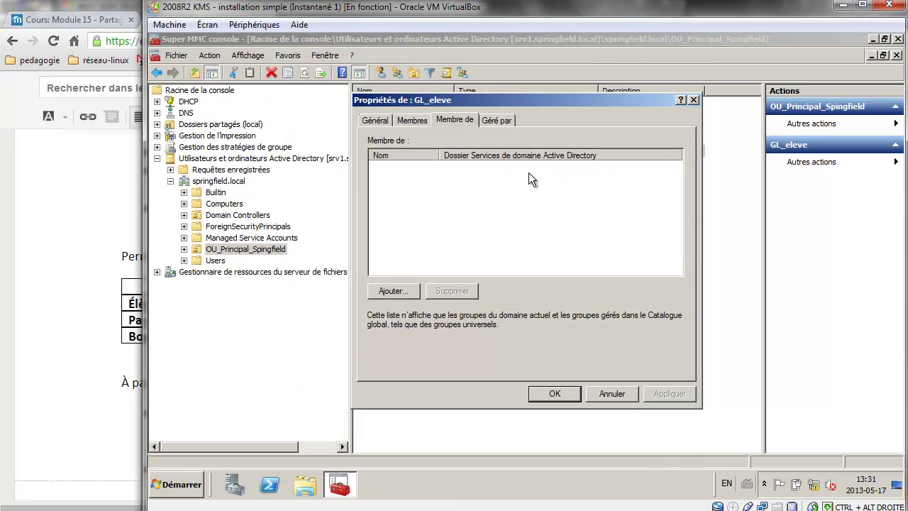
left_click(403, 285)
type("dl")
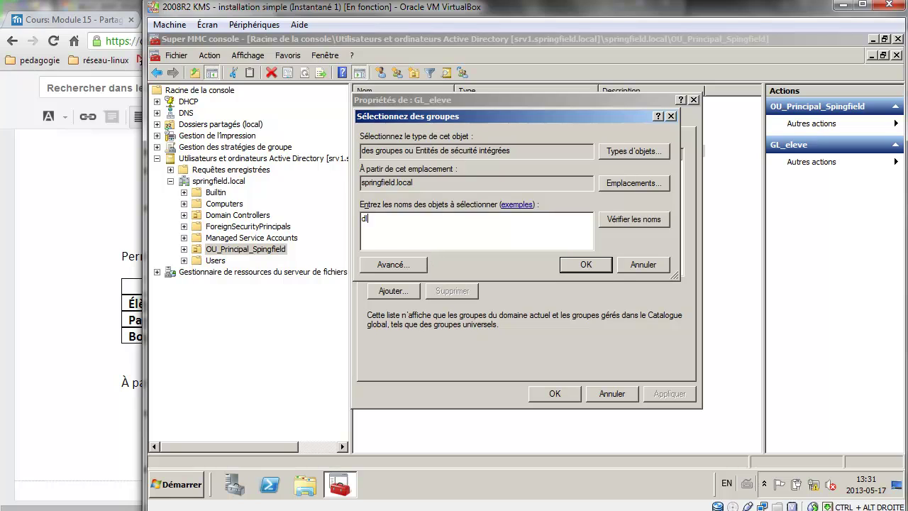
key("Return")
left_click(434, 217)
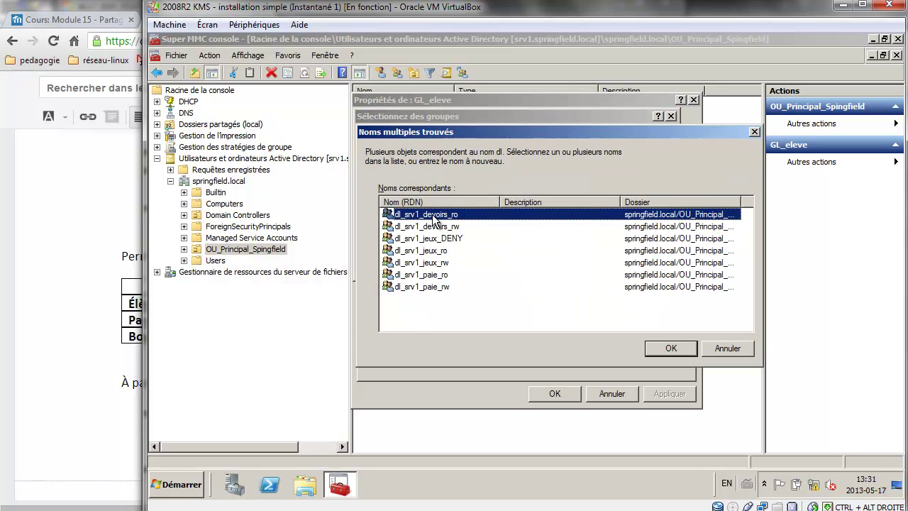
left_click(445, 264, "ctrl")
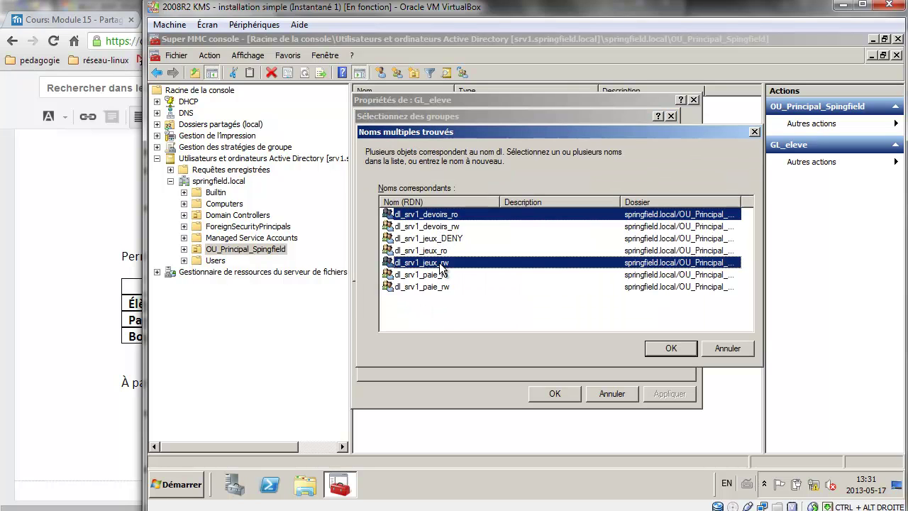
left_click(671, 348)
left_click(558, 393)
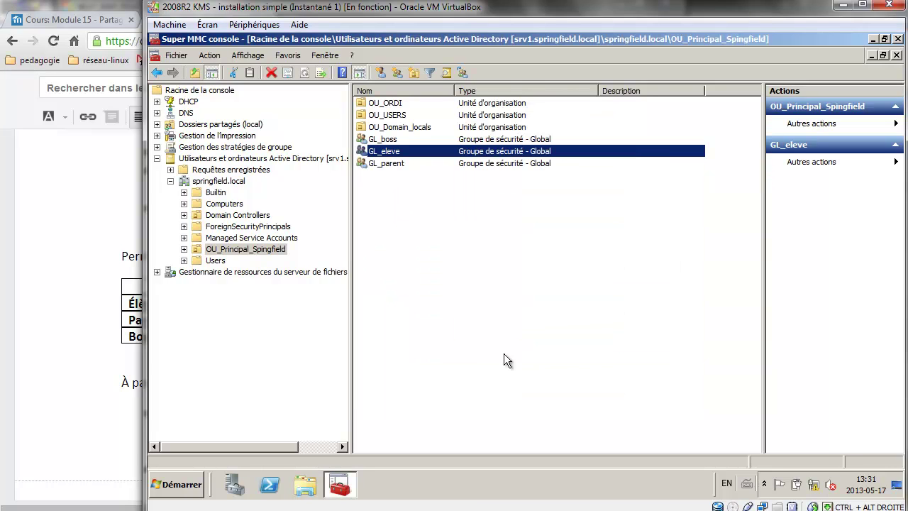
Open GL_parent's Membre de tab after checking the Parents permissions in the assignment.
double_click(387, 163)
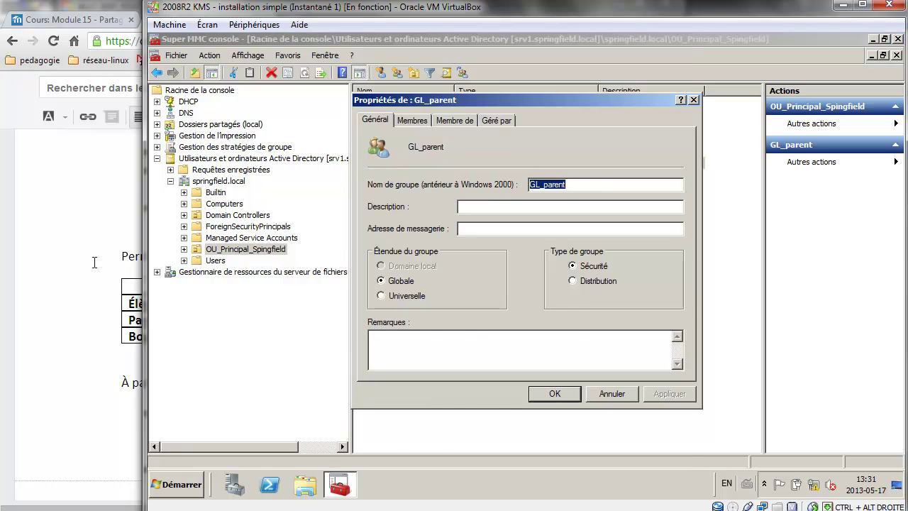
left_click(95, 263)
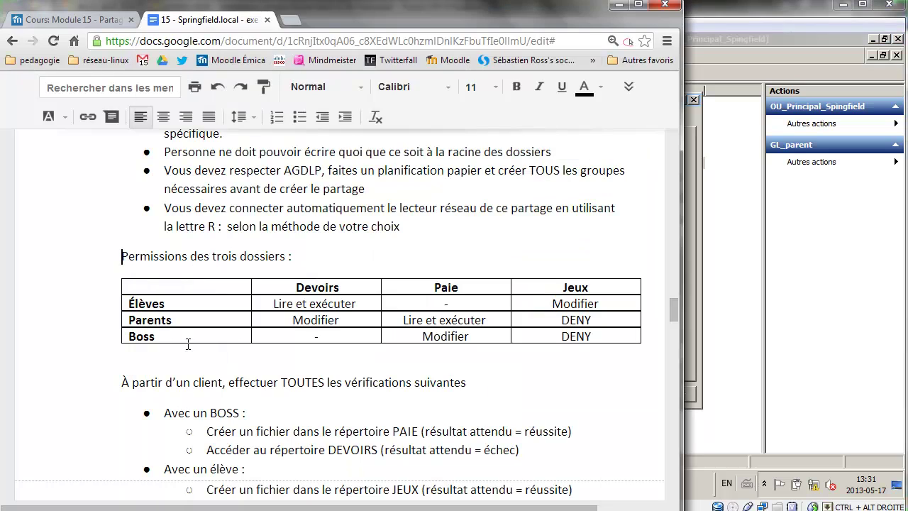
left_click(305, 322)
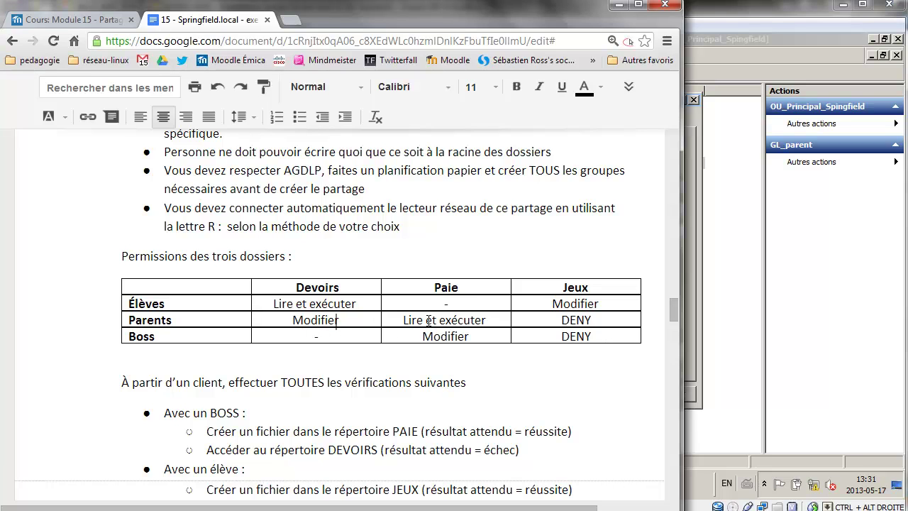
left_click(438, 320)
left_click(694, 280)
left_click(446, 120)
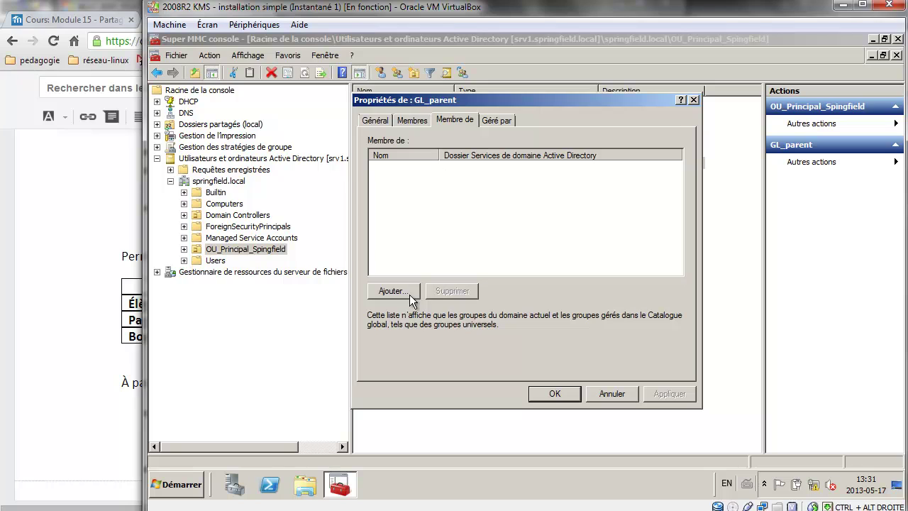
Add GL_parent to dl_srv1_devoirs_rw, dl_srv1_jeux_DENY and dl_srv1_paie_ro.
left_click(397, 292)
type("dl")
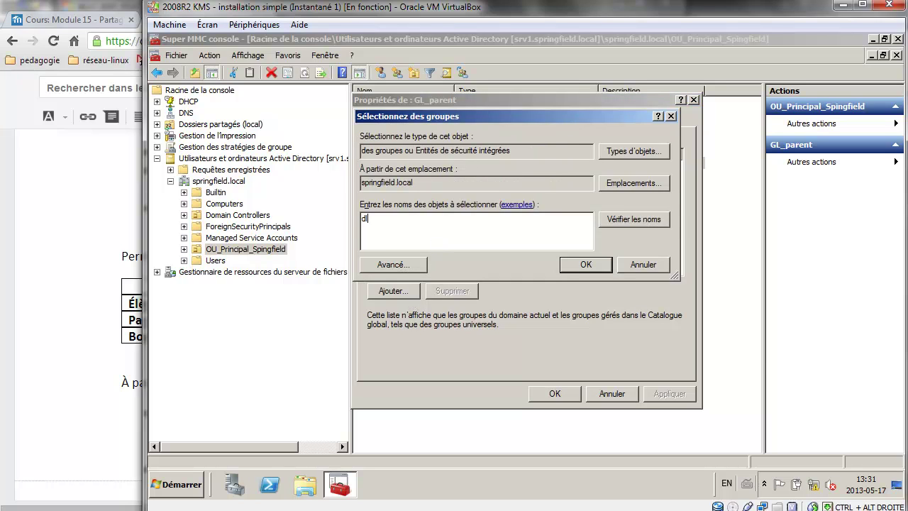
key("Return")
left_click(440, 227)
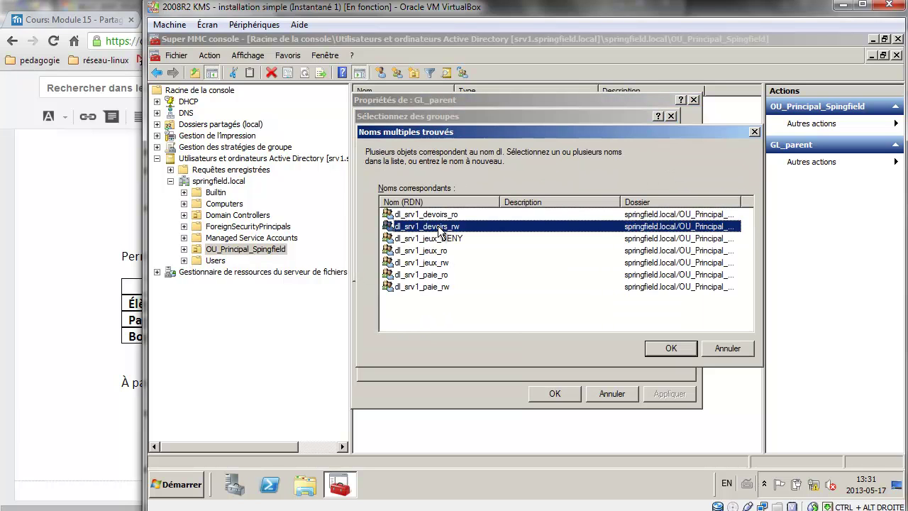
left_click(441, 288, "ctrl")
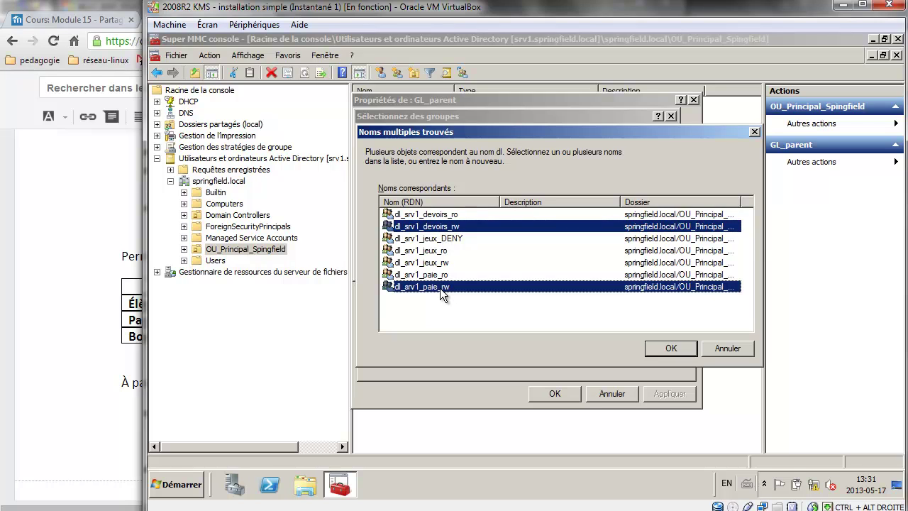
left_click(118, 358)
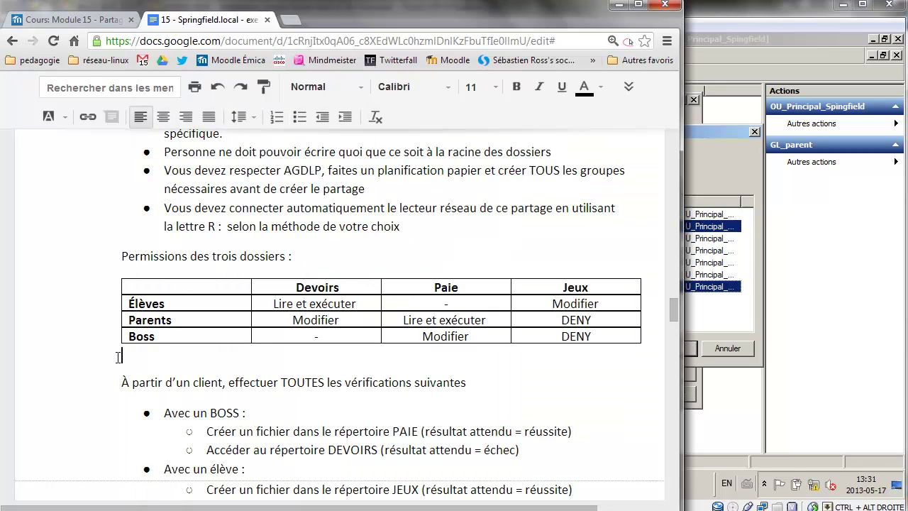
left_click(735, 302)
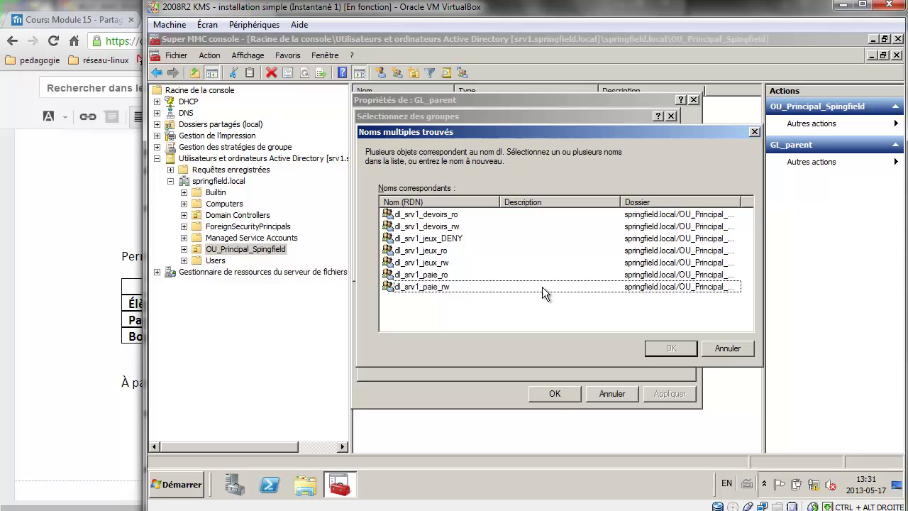
left_click(468, 277)
left_click(459, 227, "ctrl")
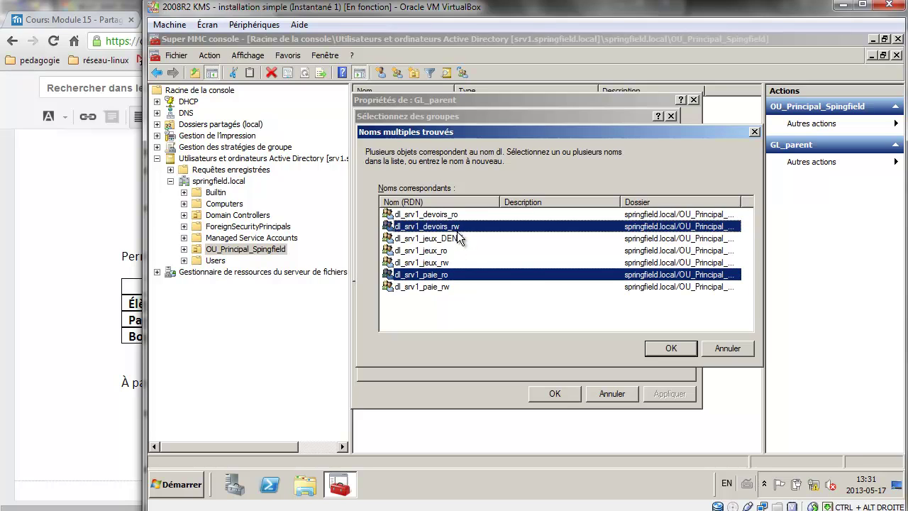
left_click(458, 238, "ctrl")
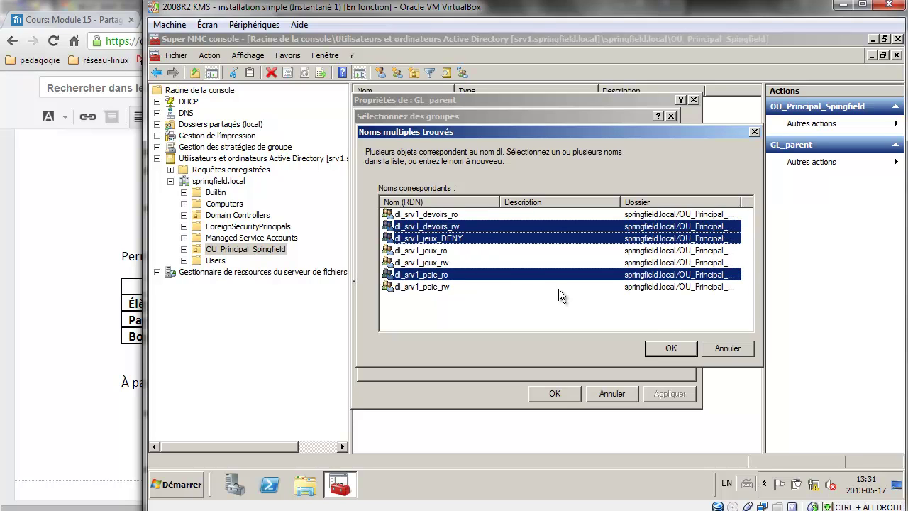
left_click(665, 348)
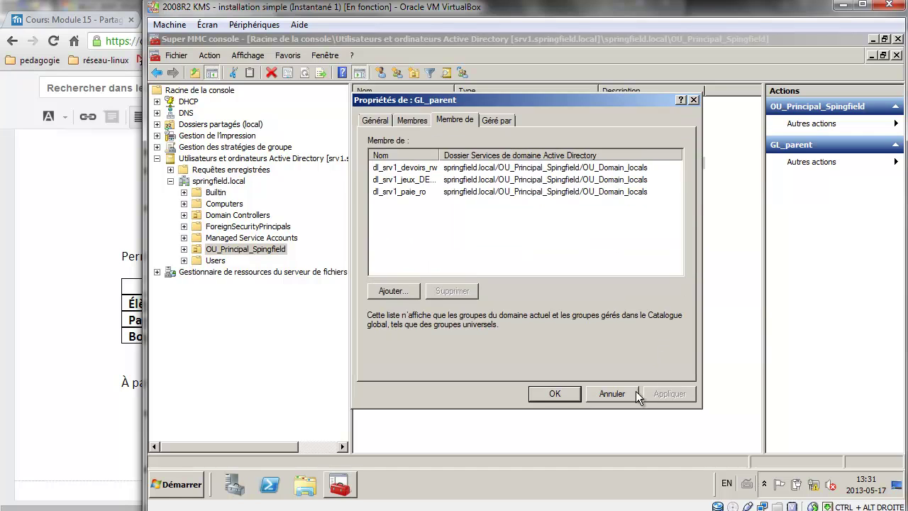
left_click(552, 394)
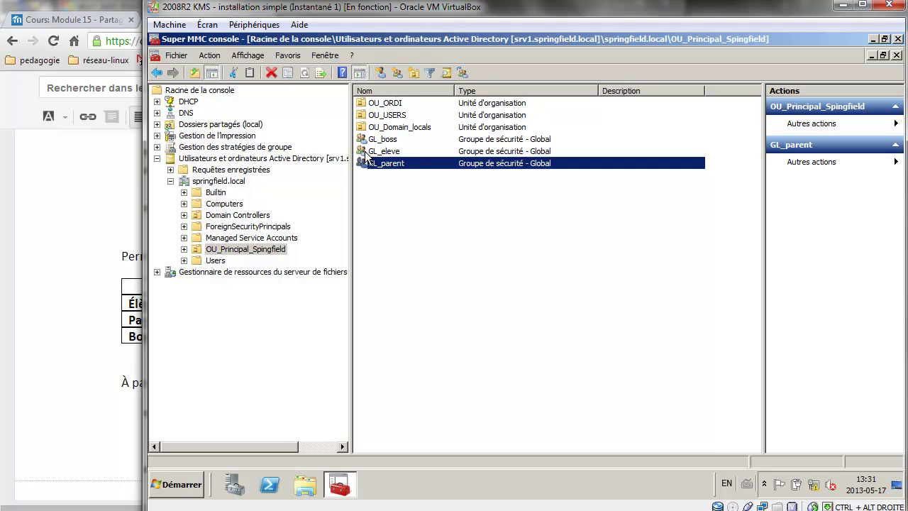
left_click(86, 211)
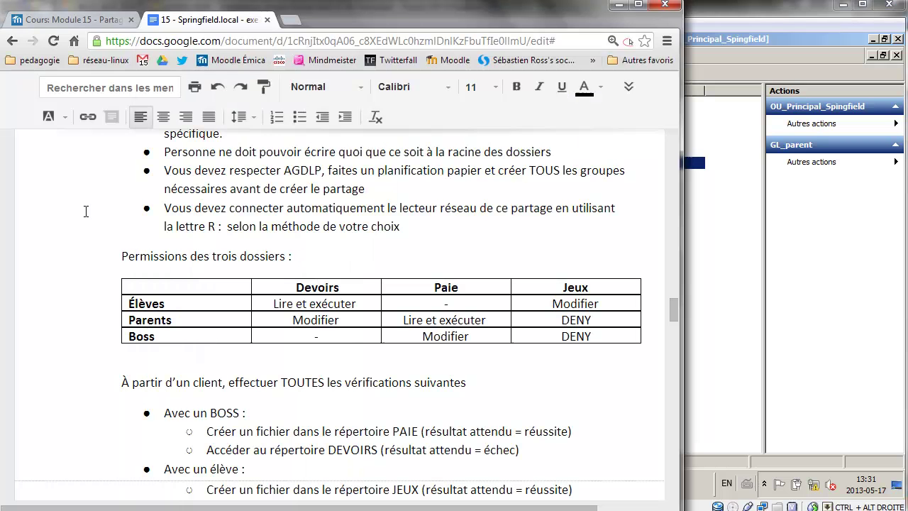
left_click_drag(213, 209, 441, 223)
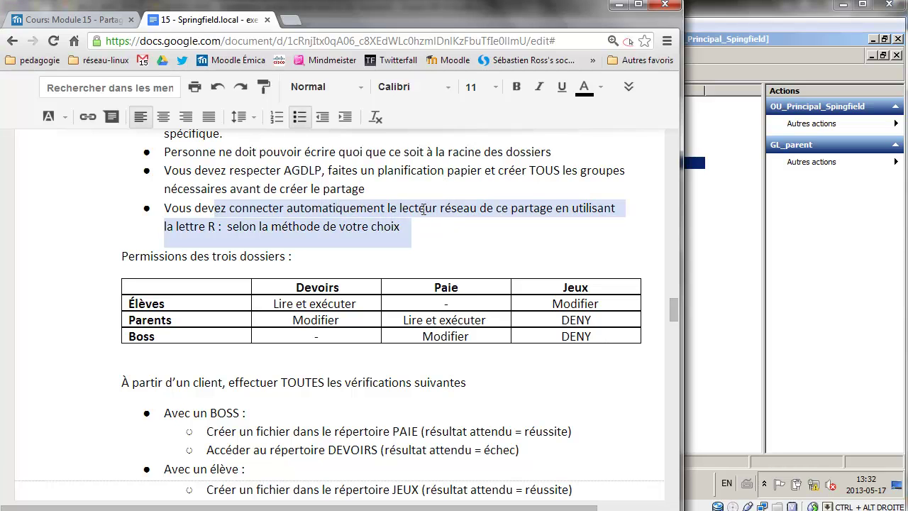
scroll(313, 213, "up", 3)
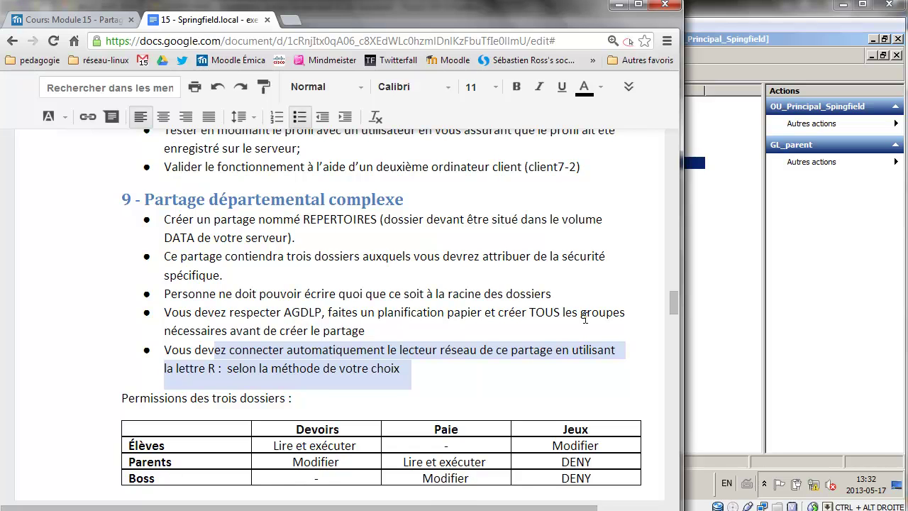
scroll(586, 318, "down", 2)
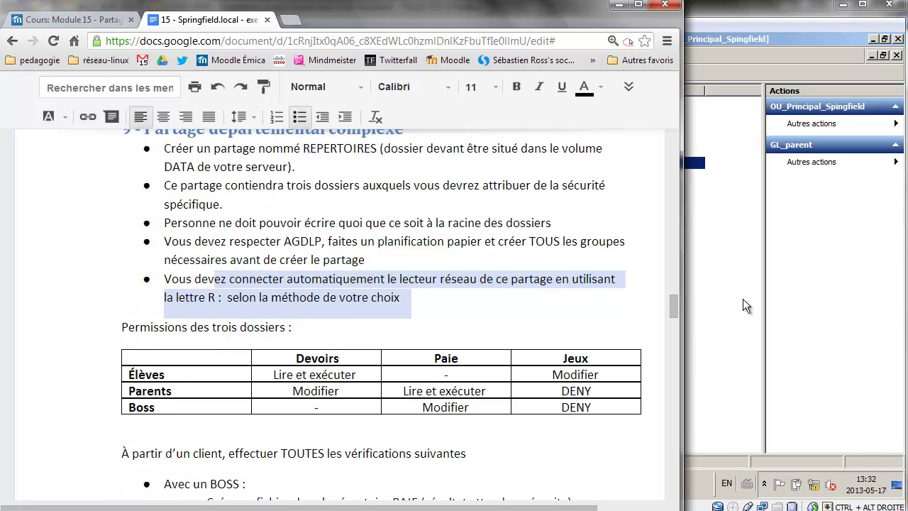
left_click(743, 299)
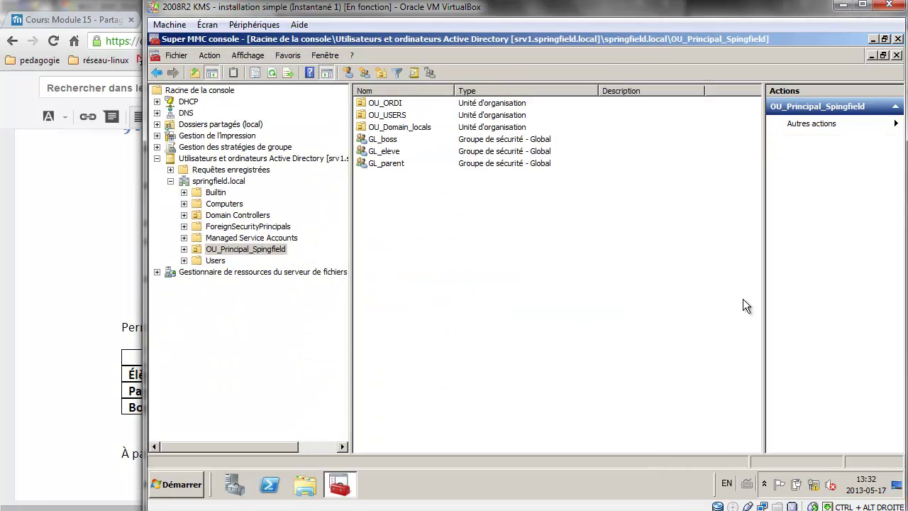
Expand Group Policy Management through springfield.local down to OU_Principal_Spingfield.
left_click(158, 158)
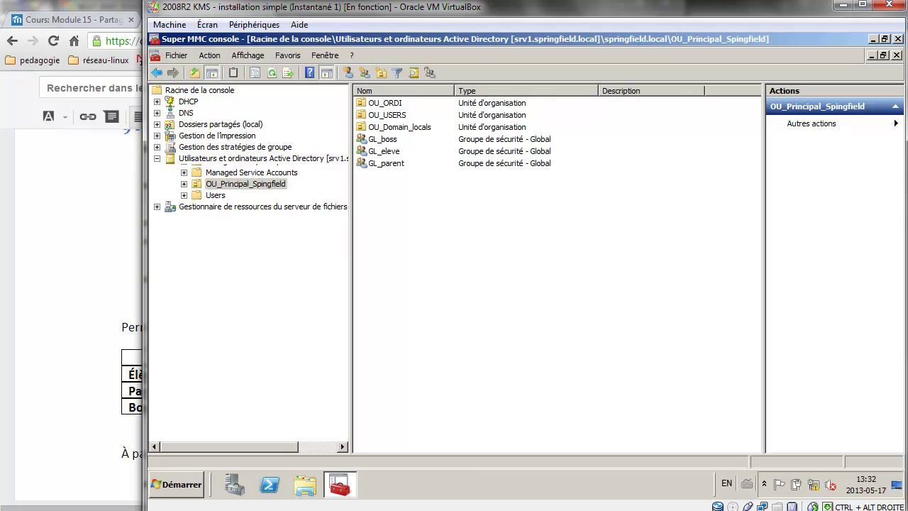
left_click(157, 147)
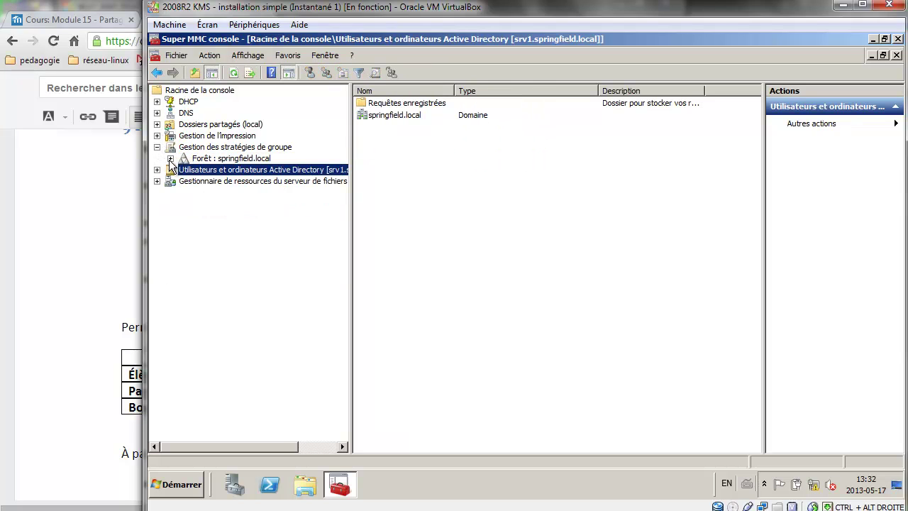
left_click(170, 159)
left_click(184, 170)
left_click(198, 181)
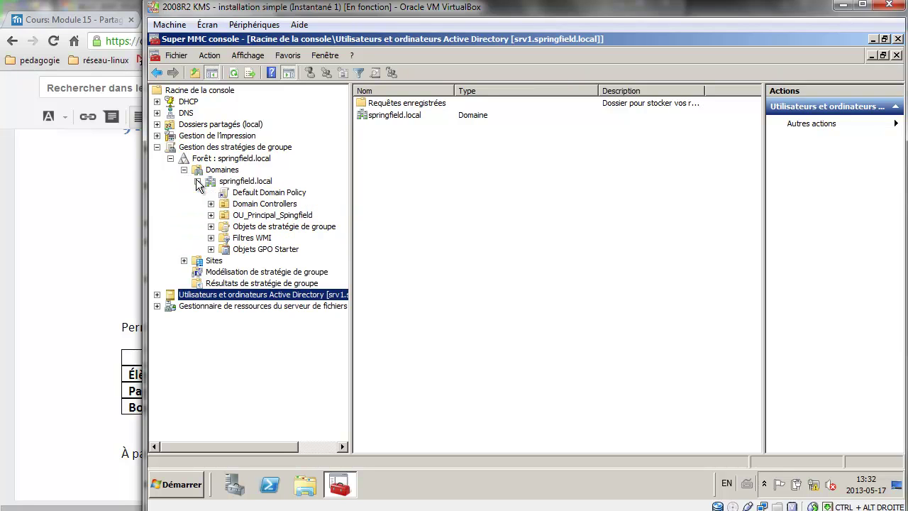
left_click(274, 215)
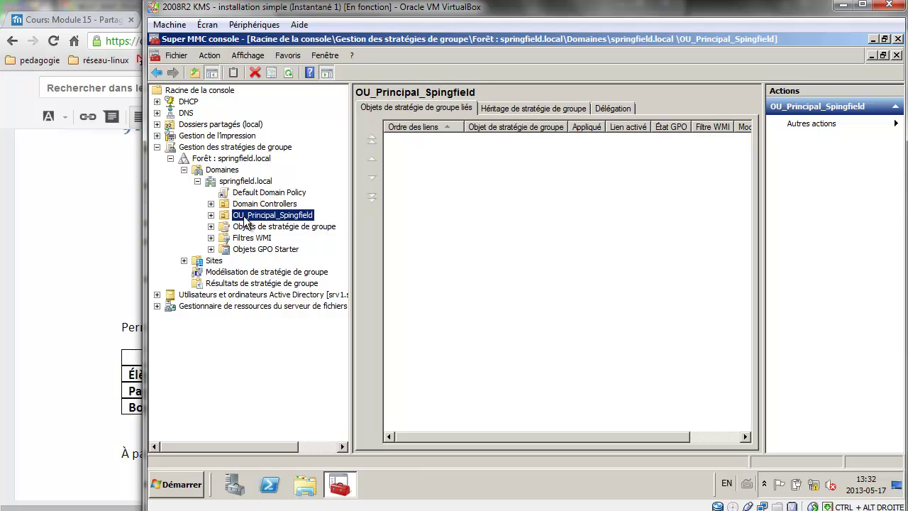
left_click(211, 215)
Create a GPO named GPP_MAp_drive_R_Repertoires linked to OU_Principal_Spingfield.
right_click(276, 213)
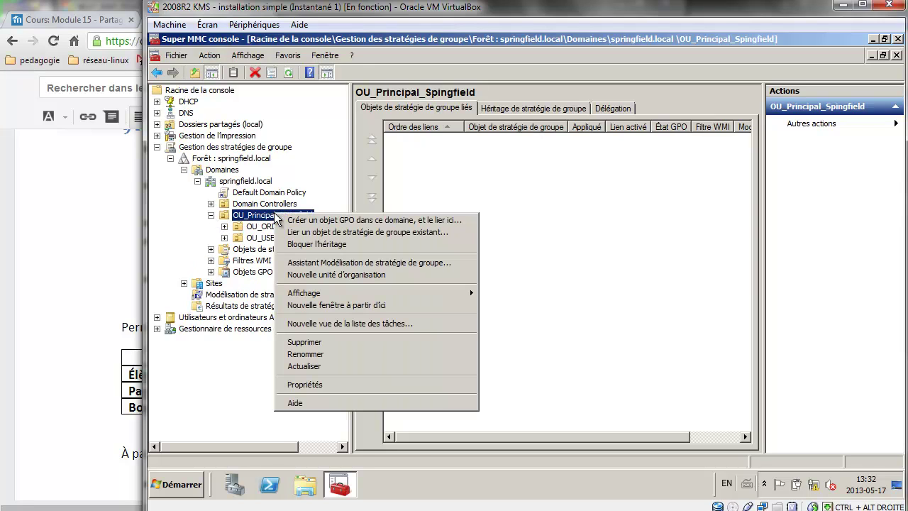
left_click(318, 221)
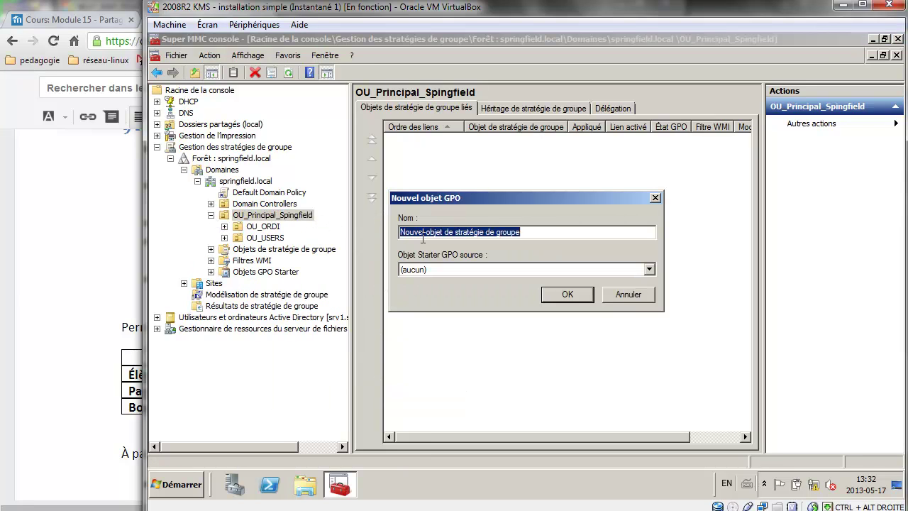
type("GPP_")
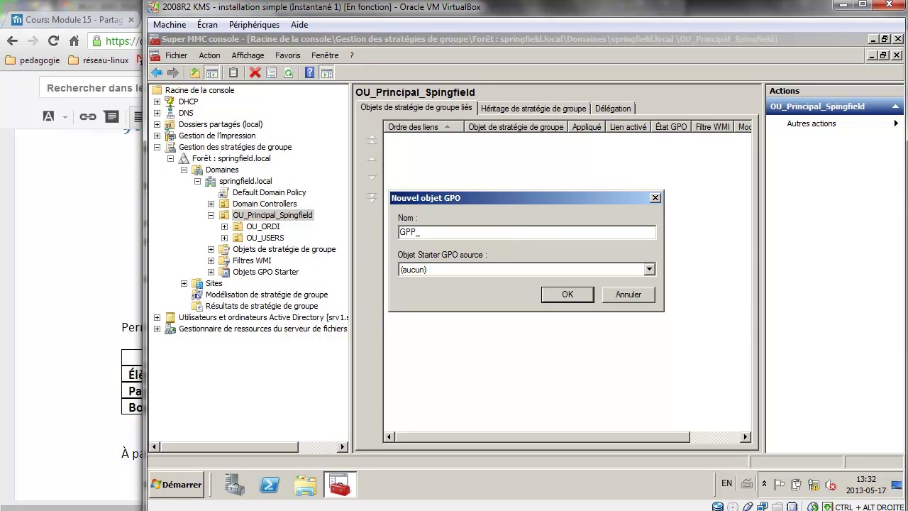
type("MAp_drive_")
key("alt+Tab")
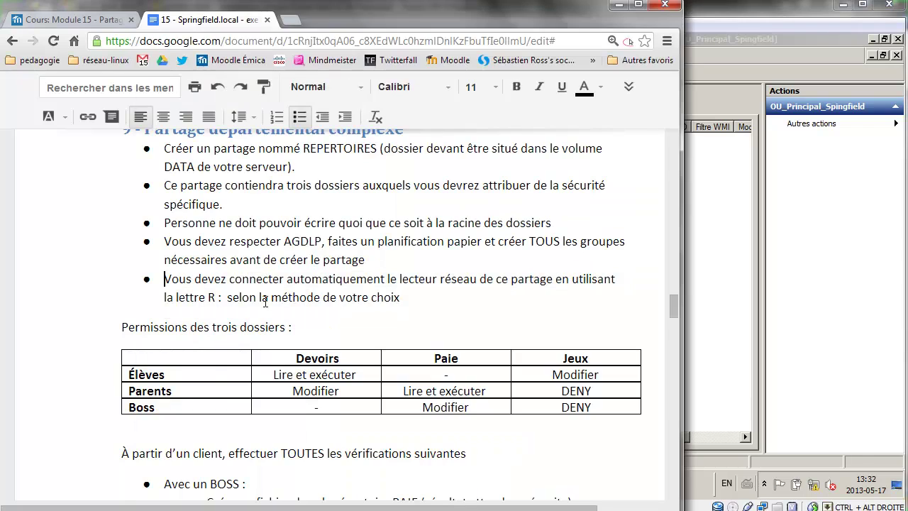
key("alt+Tab")
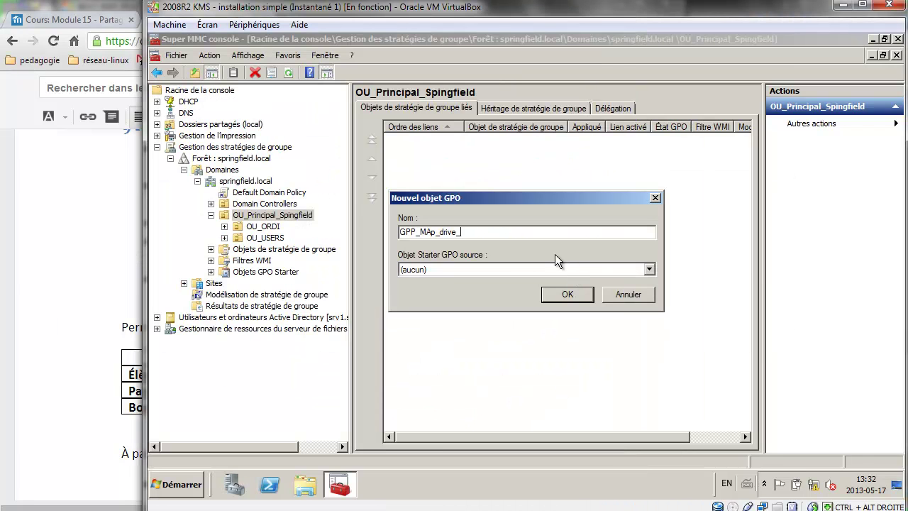
type("R_")
left_click(118, 215)
left_click(690, 282)
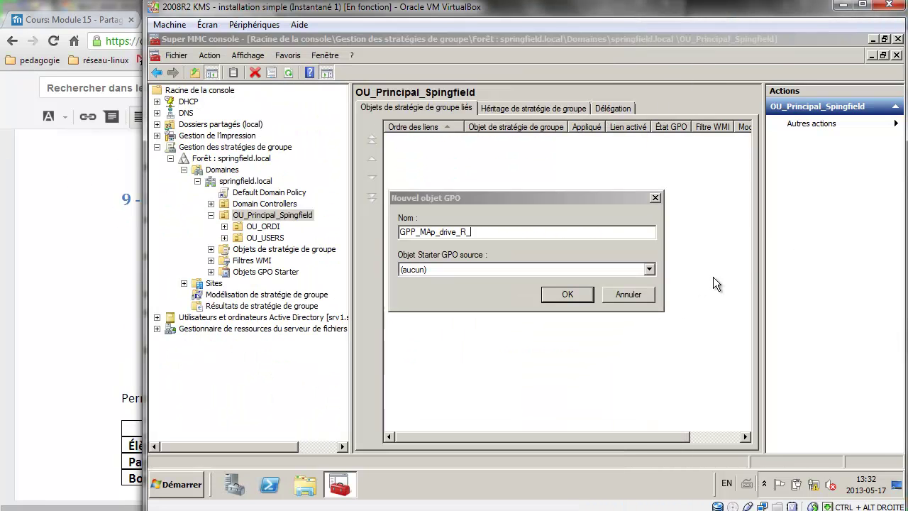
type("Rep")
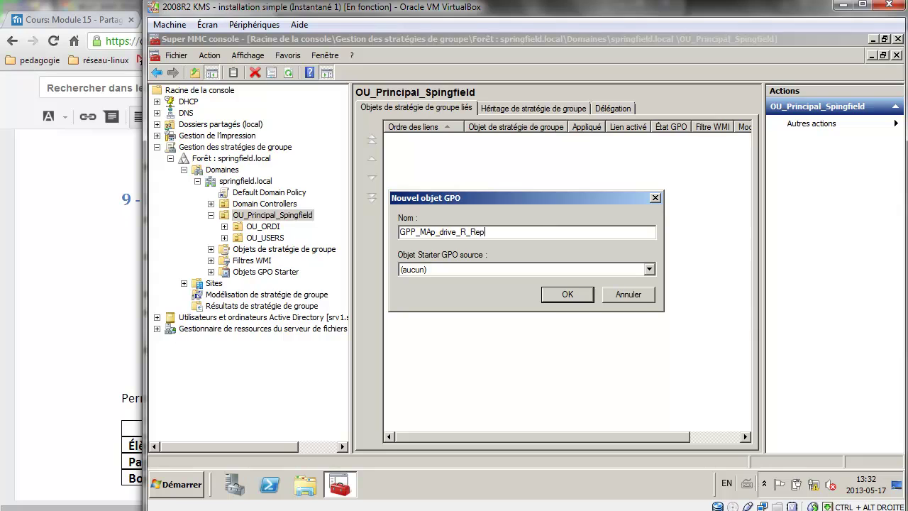
type("ertoires")
left_click(580, 295)
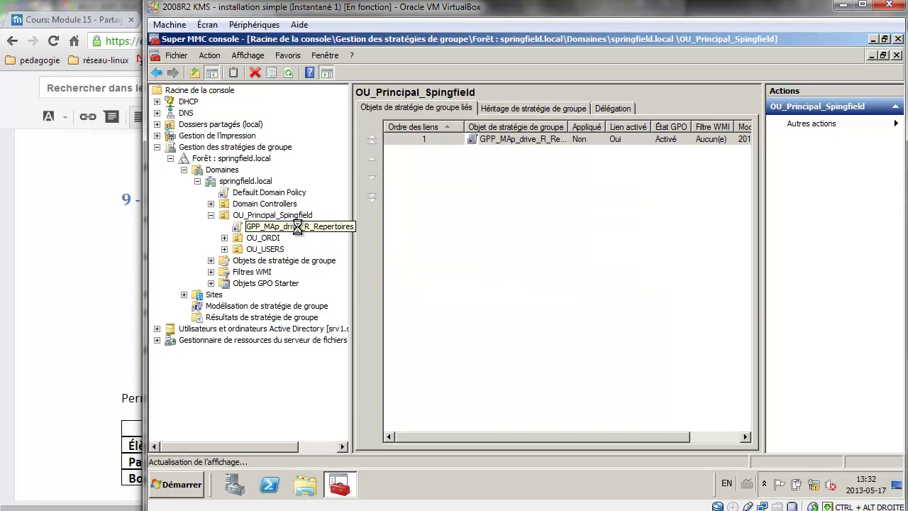
right_click(297, 227)
Edit the GPO and add a new Mapped Drive under User Configuration > Preferences > Drive Maps.
left_click(316, 235)
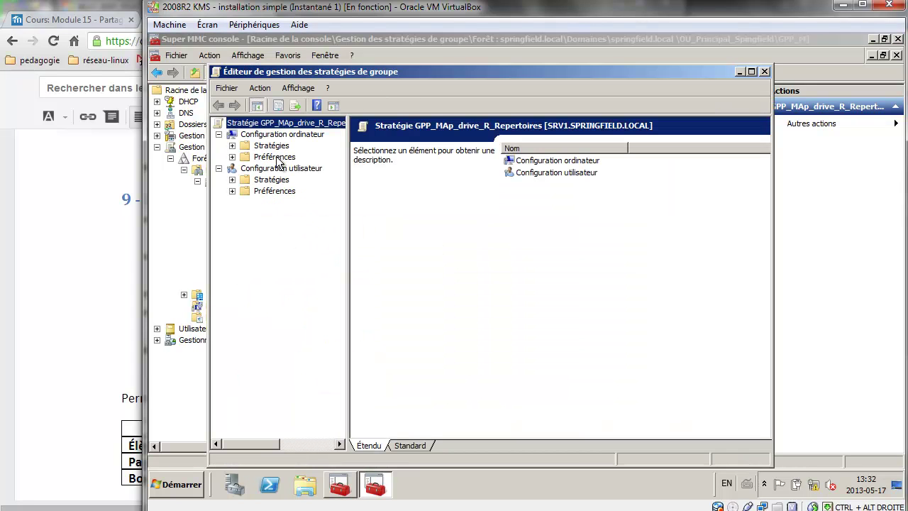
left_click(233, 191)
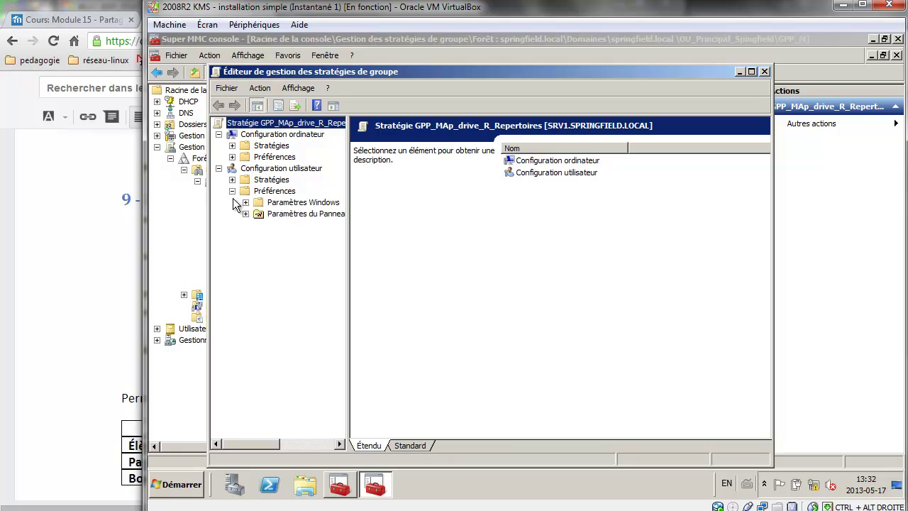
left_click(245, 203)
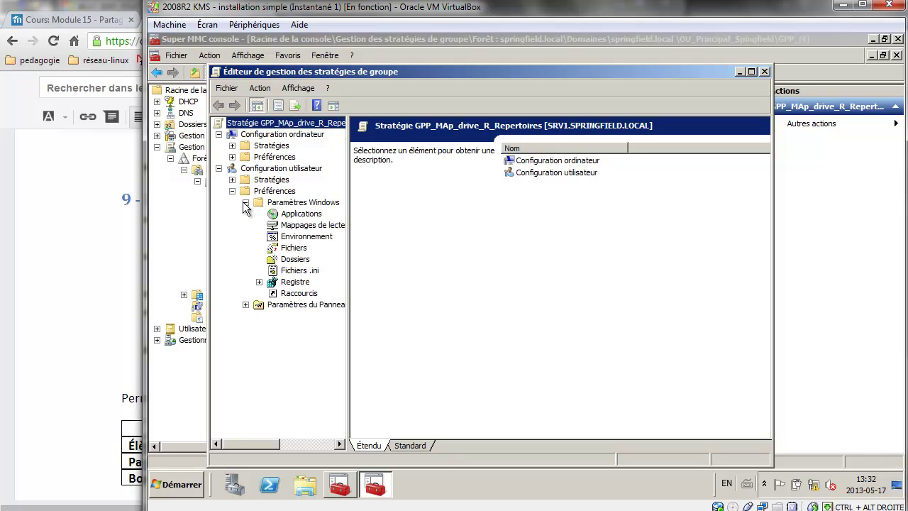
left_click(308, 230)
right_click(543, 207)
mouse_move(558, 218)
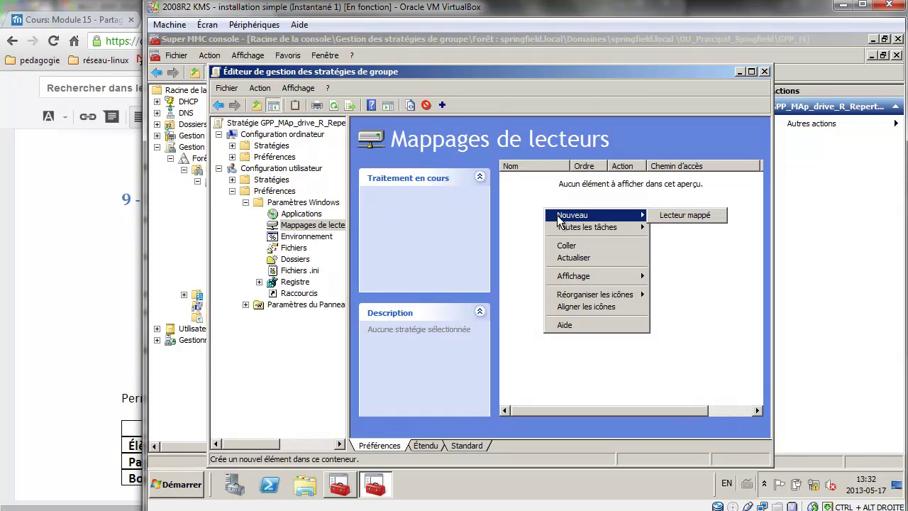
left_click(684, 216)
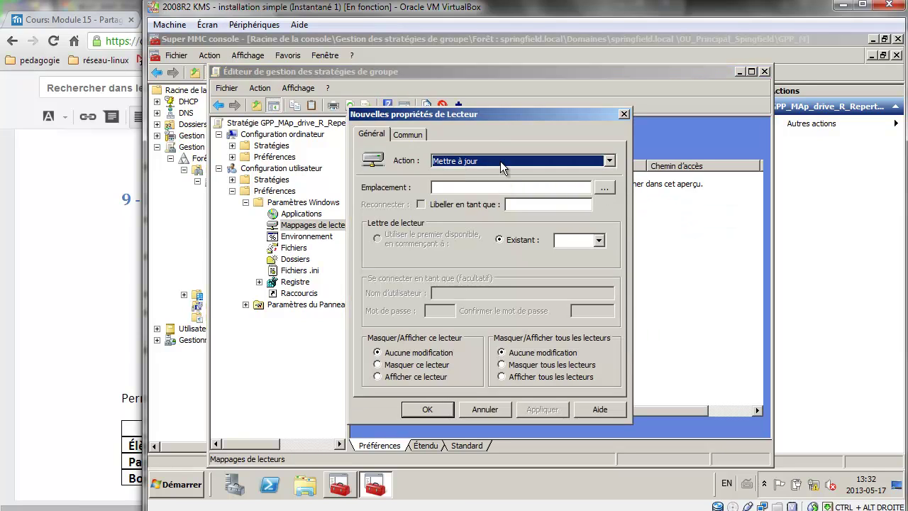
Set the mapped drive location to \\srv1\REPERTOIRES, copying the exact path from the share.
left_click(567, 188)
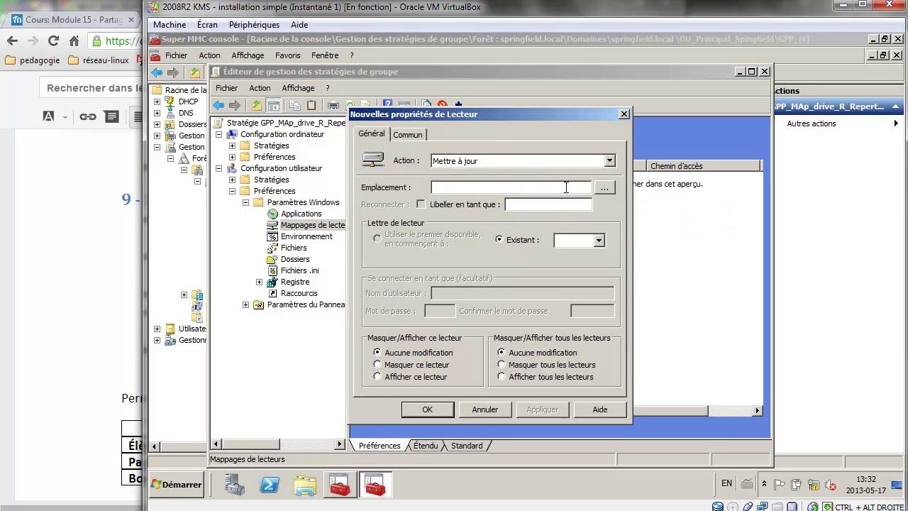
type("\\\\")
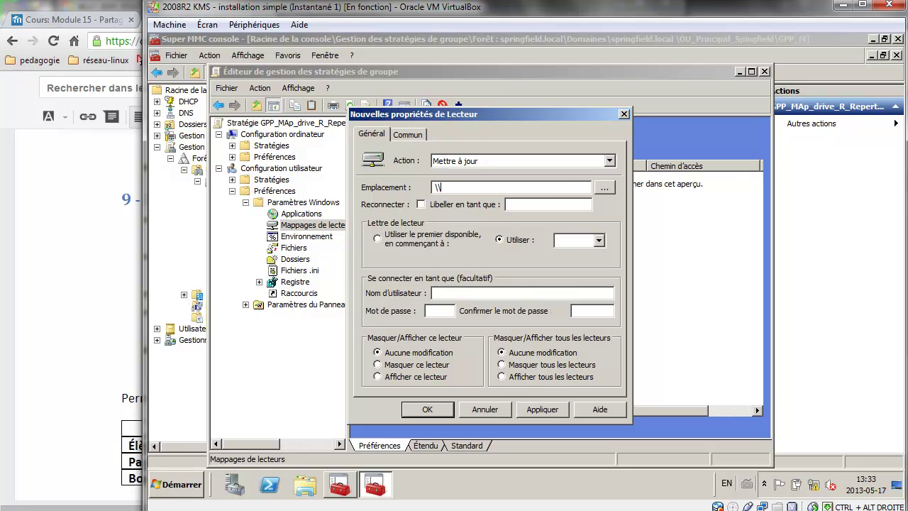
type("srv1\\REPERT")
left_click(196, 486)
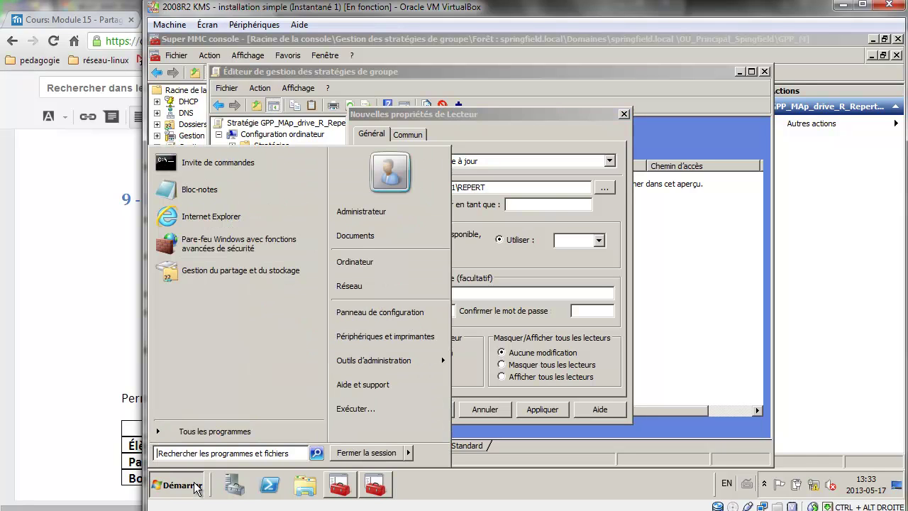
type("\\\\")
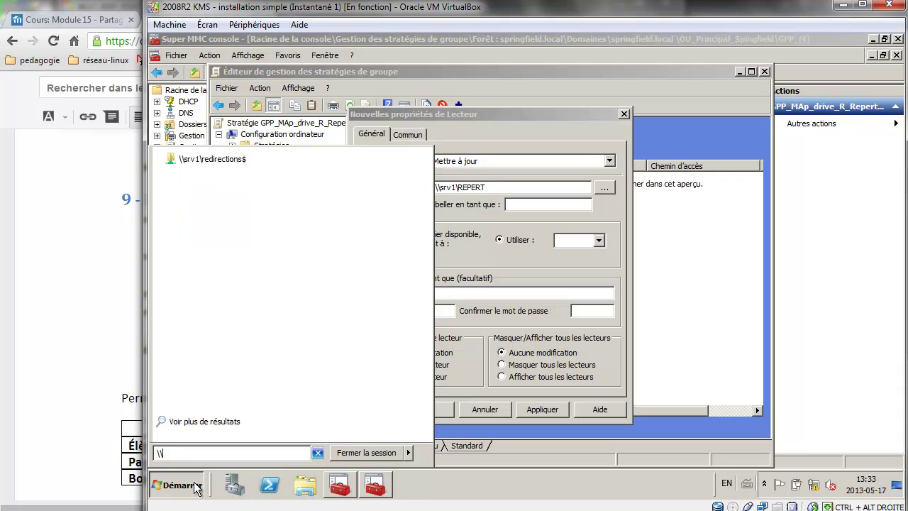
type("srv1")
key("Return")
double_click(604, 130)
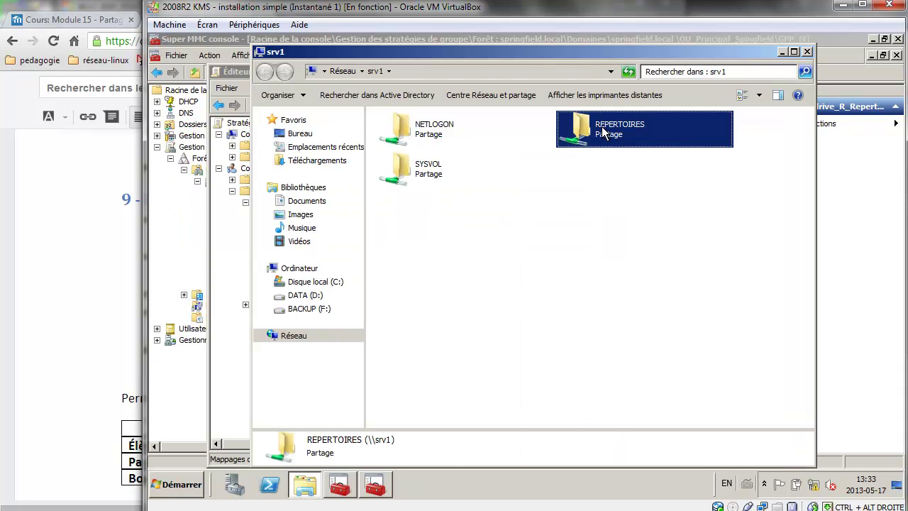
left_click(484, 67)
key("ctrl+c")
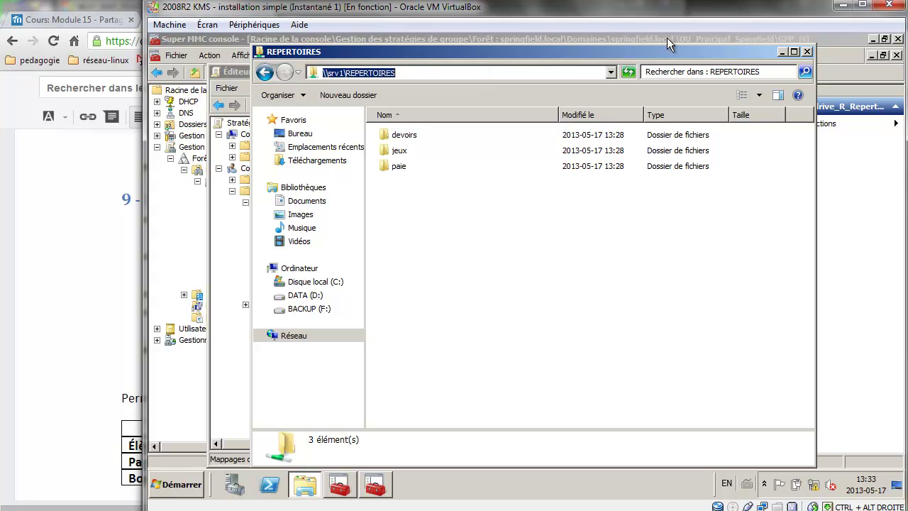
left_click(807, 51)
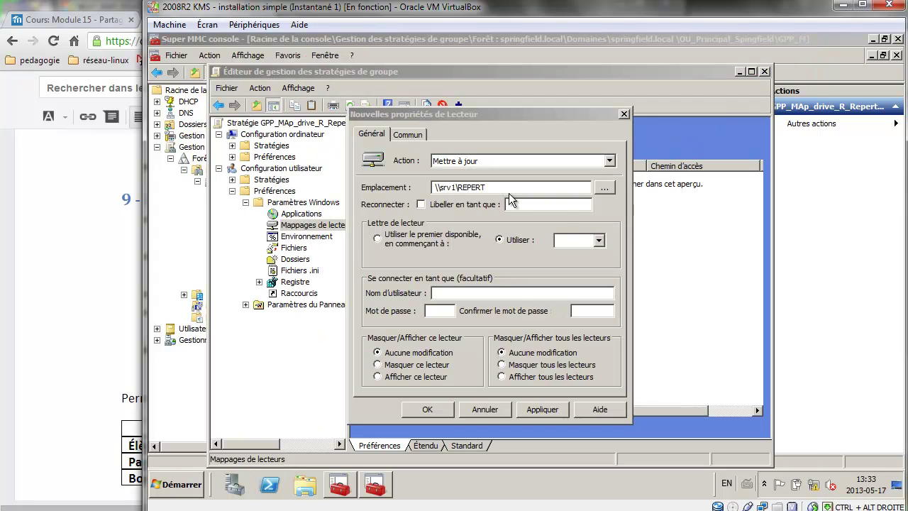
left_click(387, 186)
key("ctrl+v")
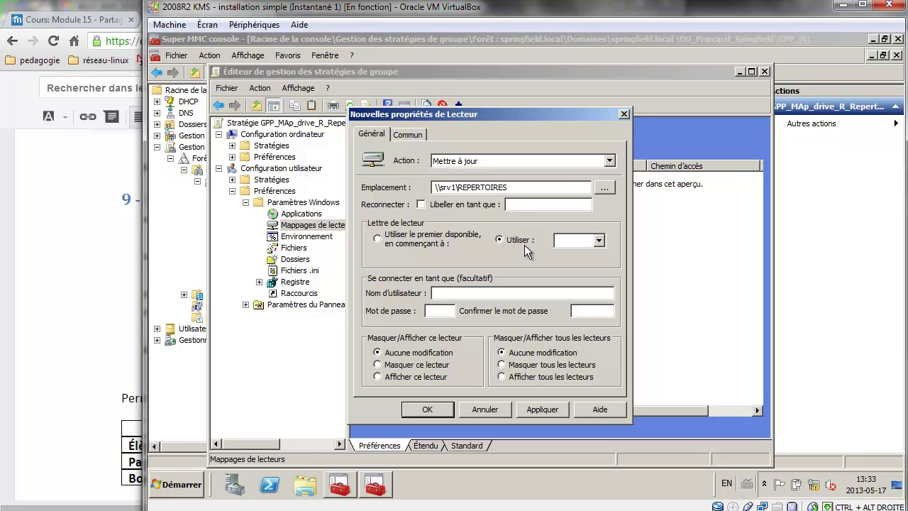
Assign drive letter R with all drives shown, then apply and save the mapping.
left_click(598, 240)
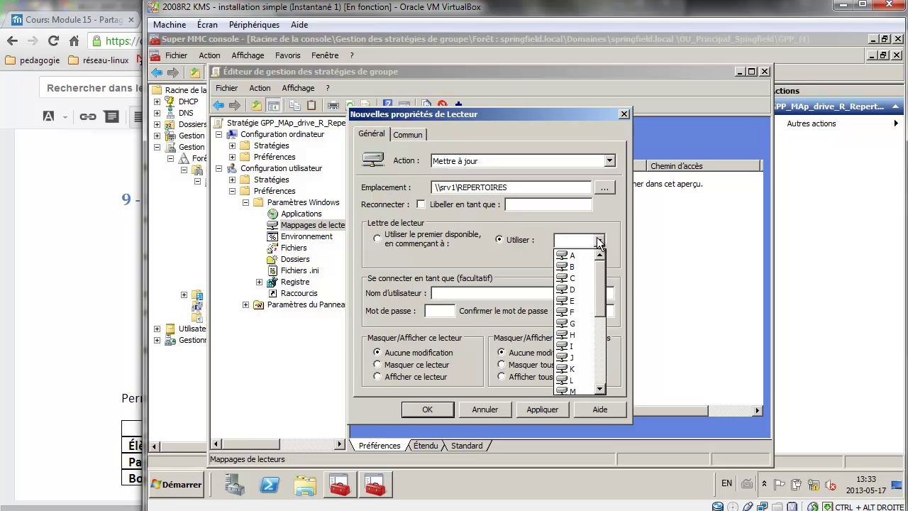
scroll(587, 347, "down", 2)
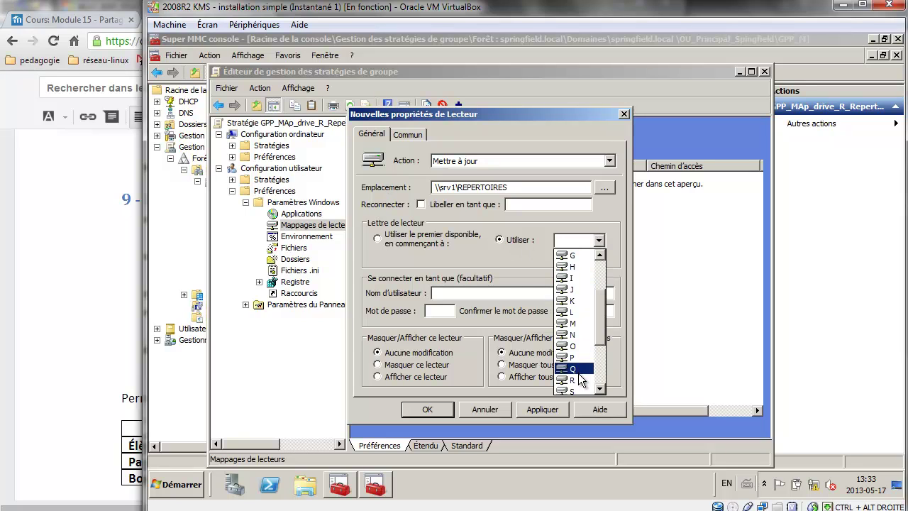
left_click(577, 381)
left_click(413, 376)
left_click(512, 381)
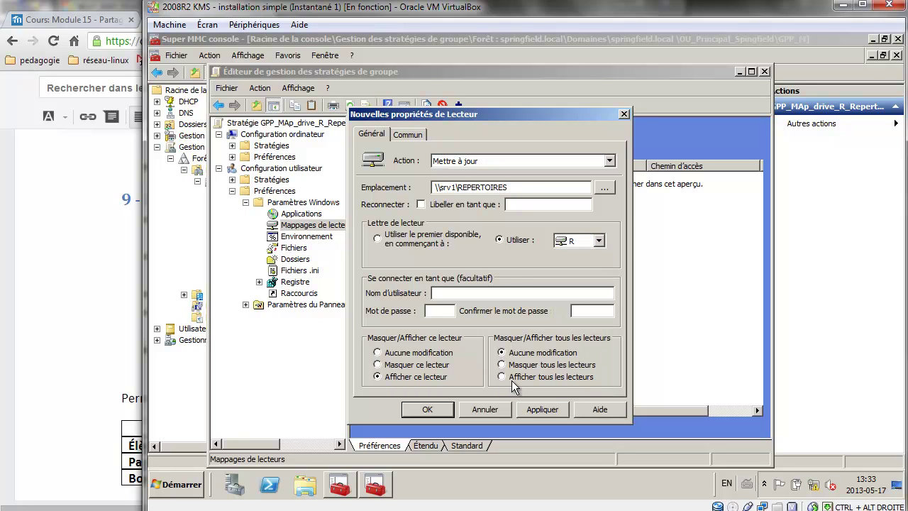
left_click(540, 410)
left_click(426, 410)
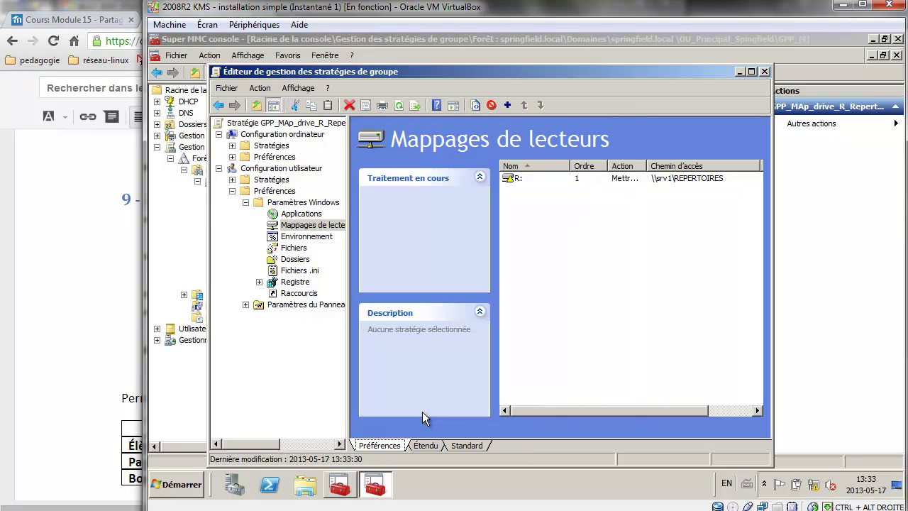
Close the policy editor, switch to the Windows 7 VM, and sign in with the domain user's password.
left_click(767, 71)
mouse_move(291, 510)
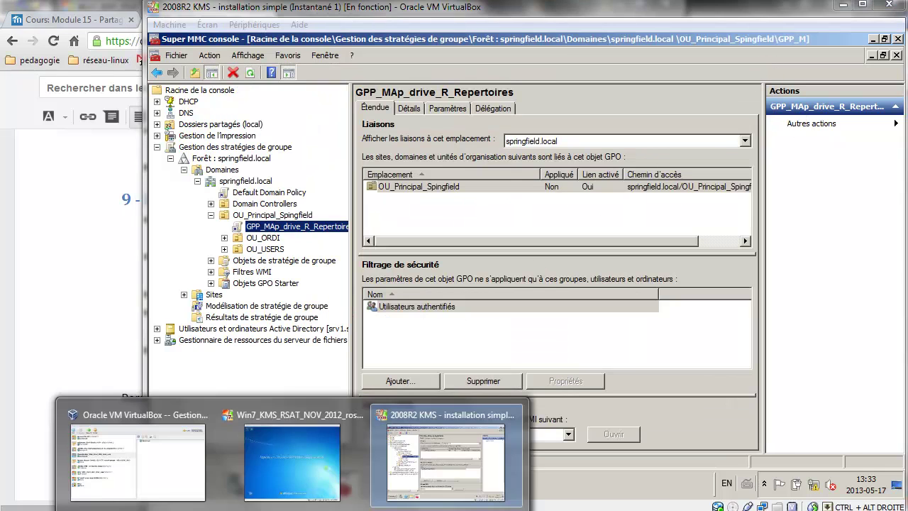
left_click(305, 489)
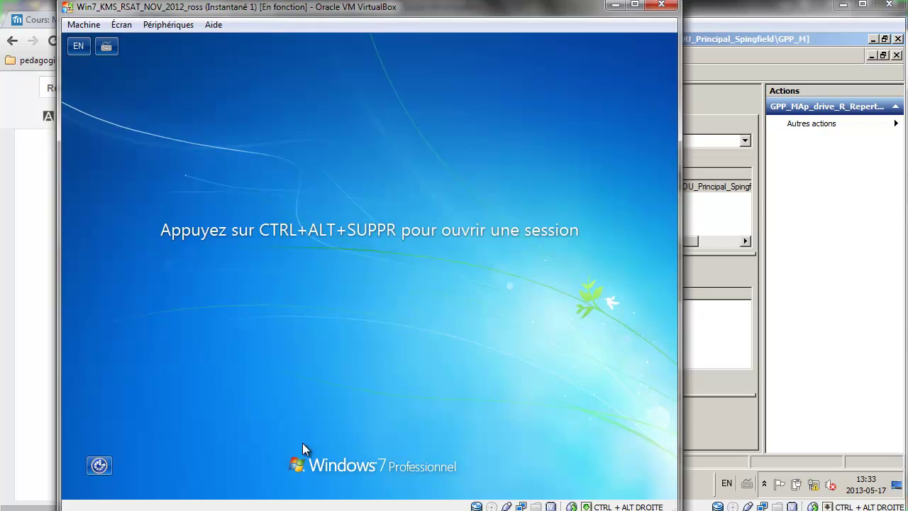
left_click(85, 26)
left_click(134, 118)
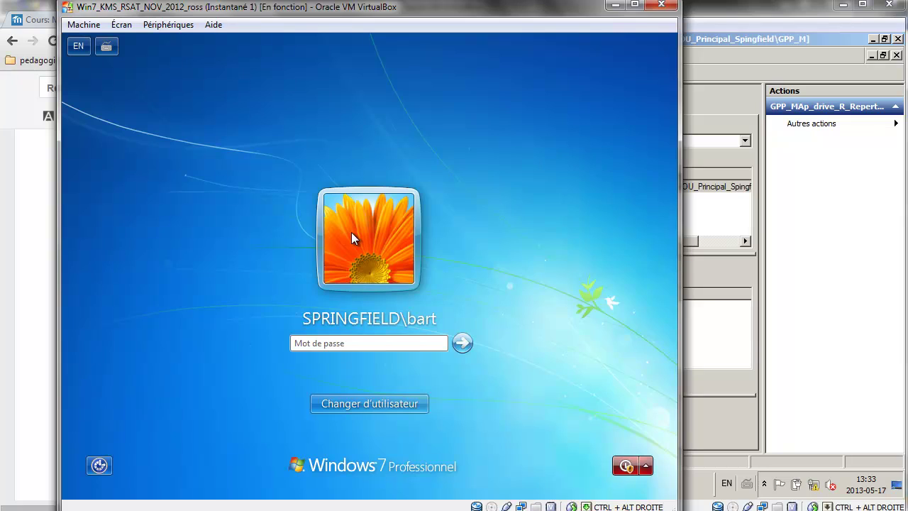
type("****")
key("Return")
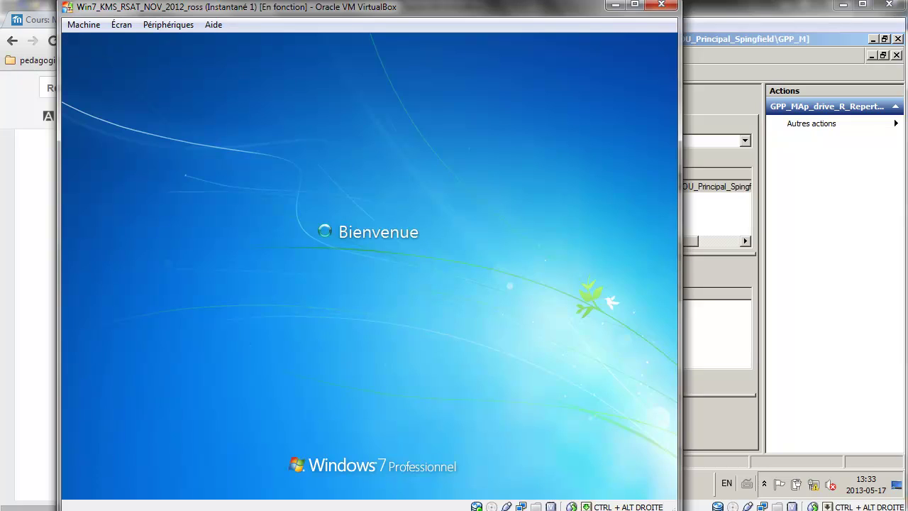
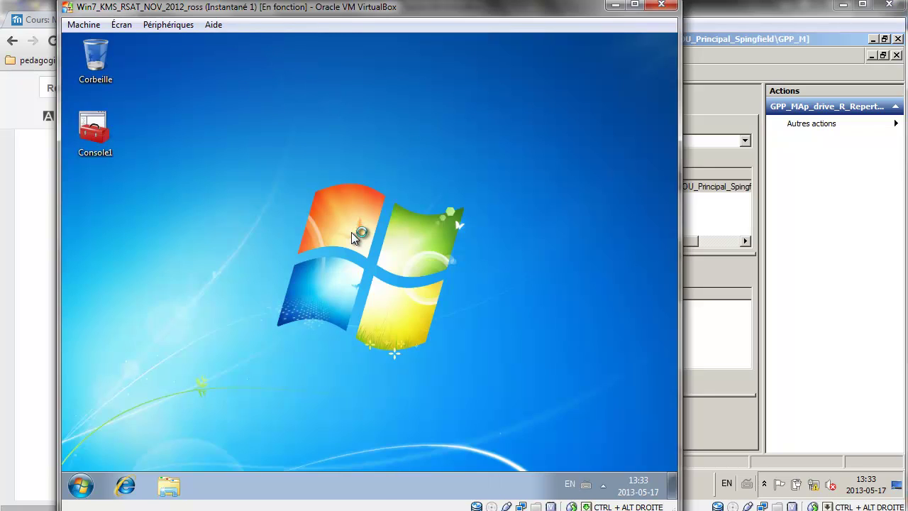
Open the Computer view, then browse to the \\srv1 shares through the Run box.
left_click(81, 489)
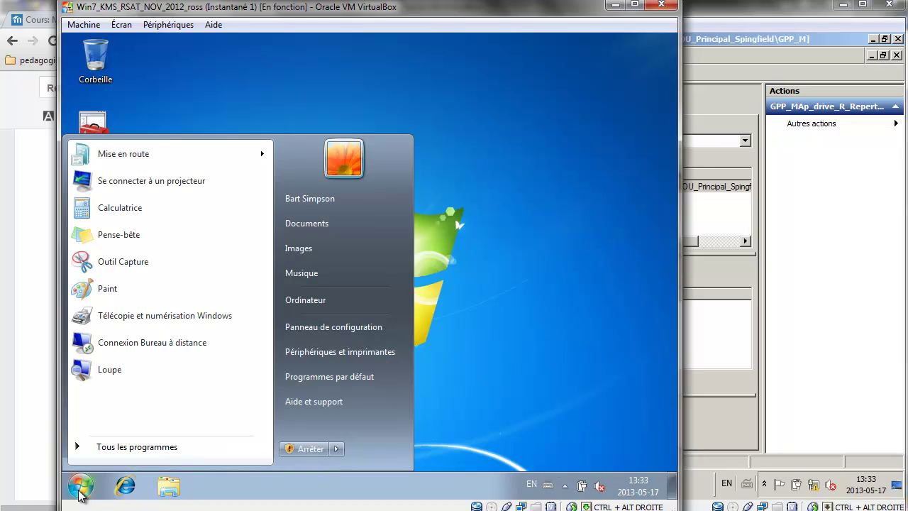
left_click(327, 307)
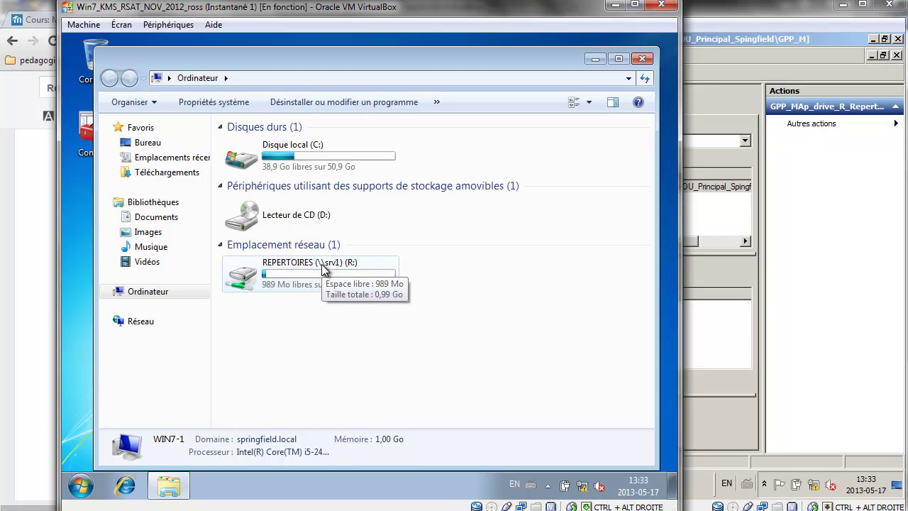
left_click(80, 505)
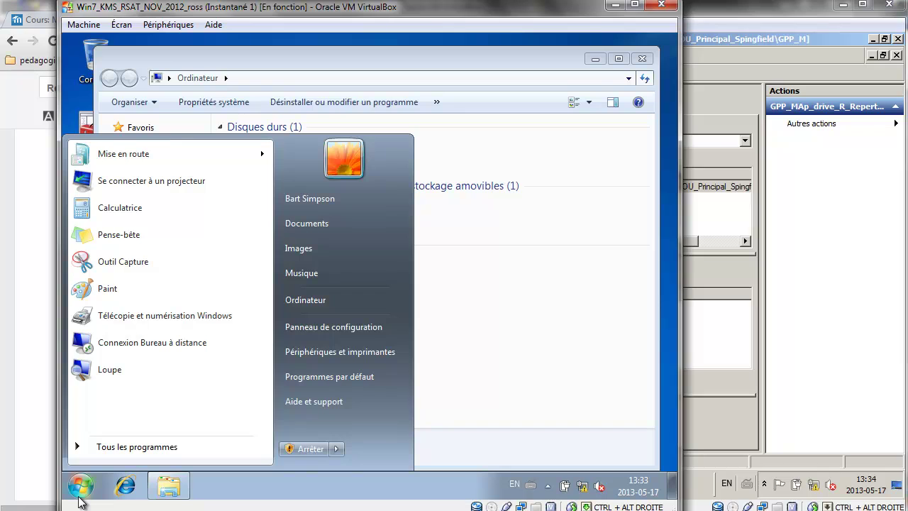
key("super+r")
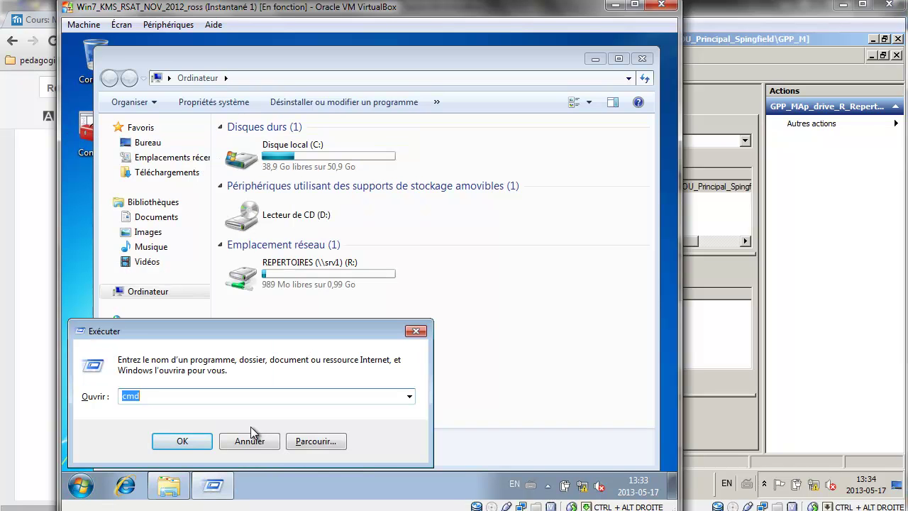
type("\\srv1")
key("Return")
Try creating a new folder in REPERTOIRES\devoirs and dismiss the access-denied warning.
double_click(467, 134)
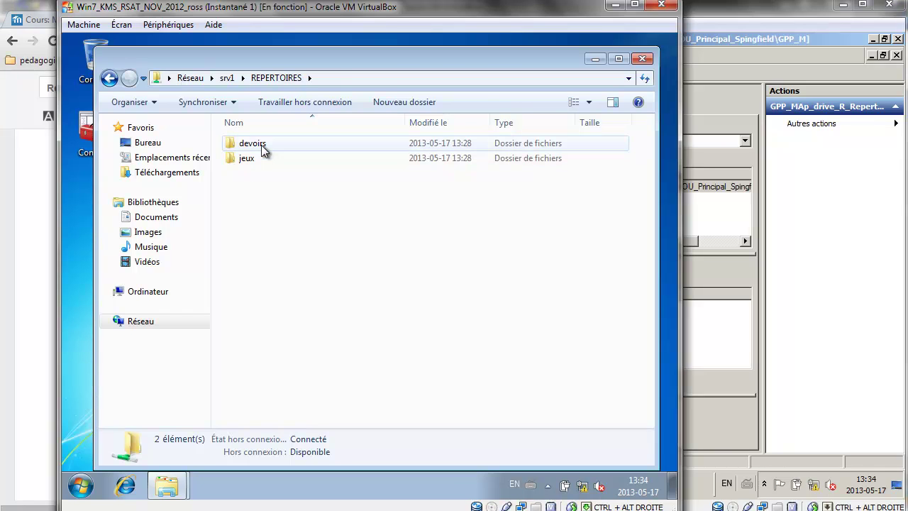
double_click(261, 145)
right_click(267, 158)
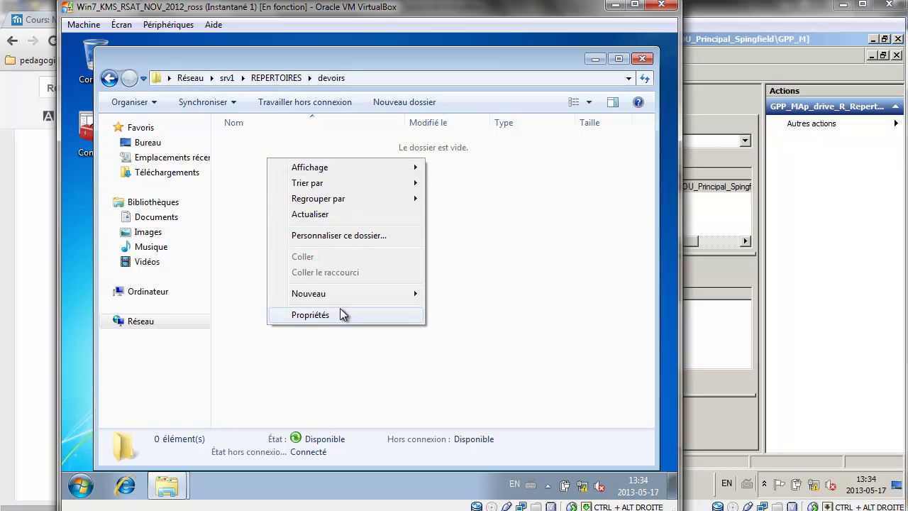
mouse_move(341, 296)
left_click(469, 298)
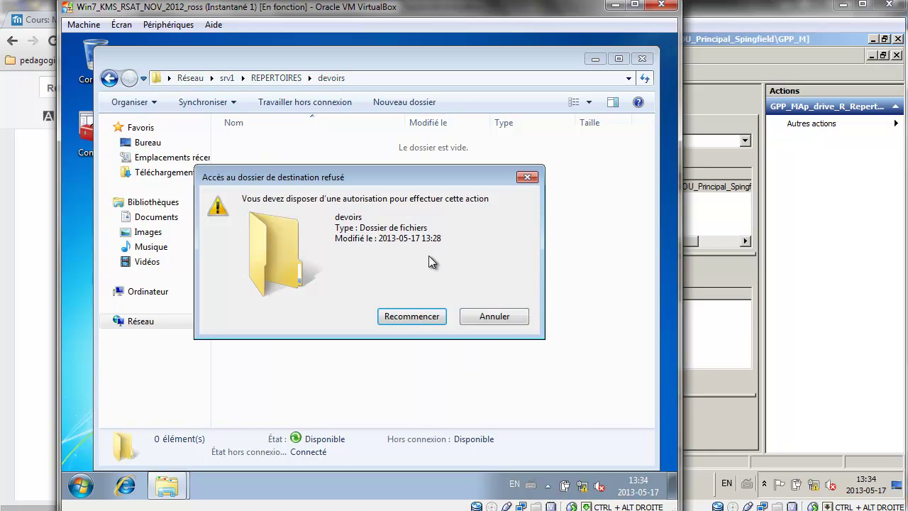
left_click(488, 319)
In the jeux folder, create a new folder and a new text document.
left_click(291, 81)
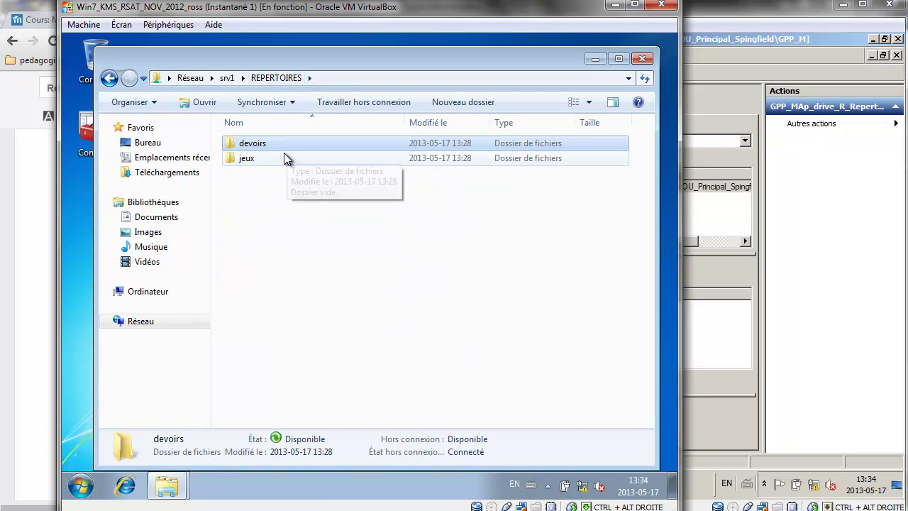
double_click(268, 156)
right_click(268, 163)
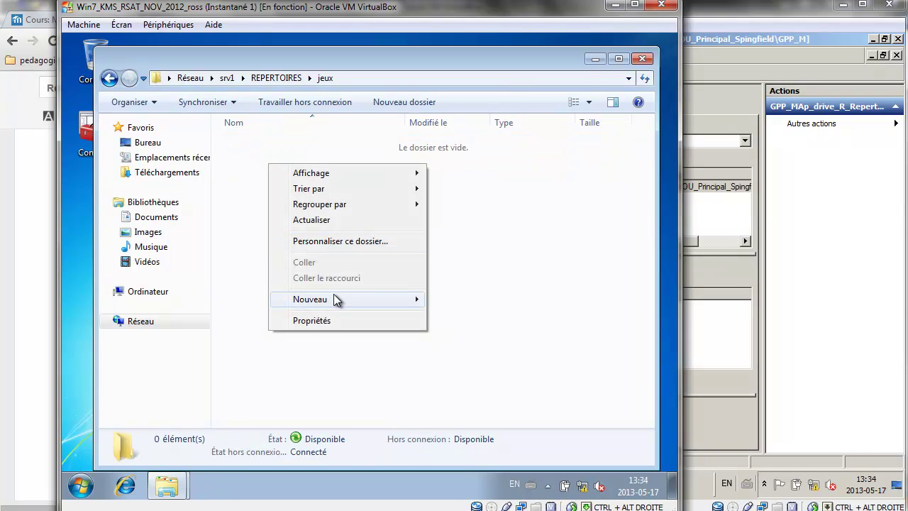
mouse_move(337, 298)
left_click(471, 302)
right_click(302, 223)
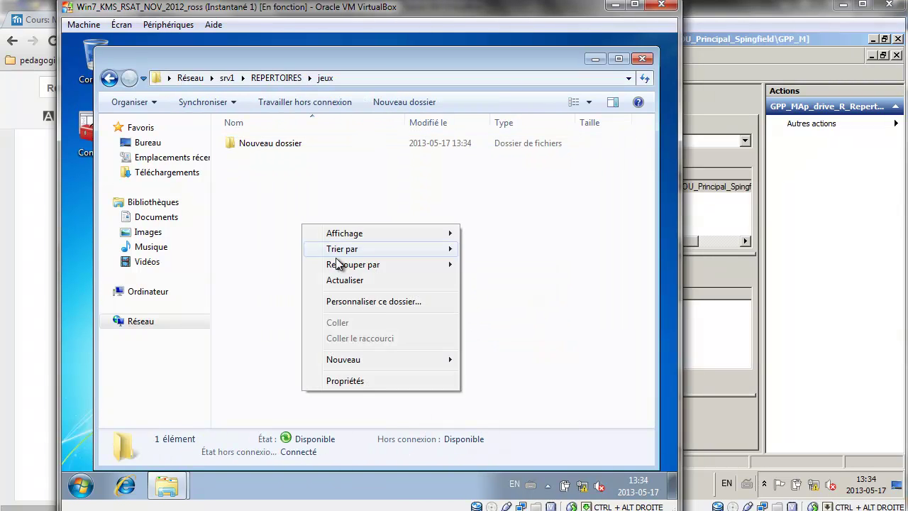
mouse_move(397, 361)
left_click(511, 442)
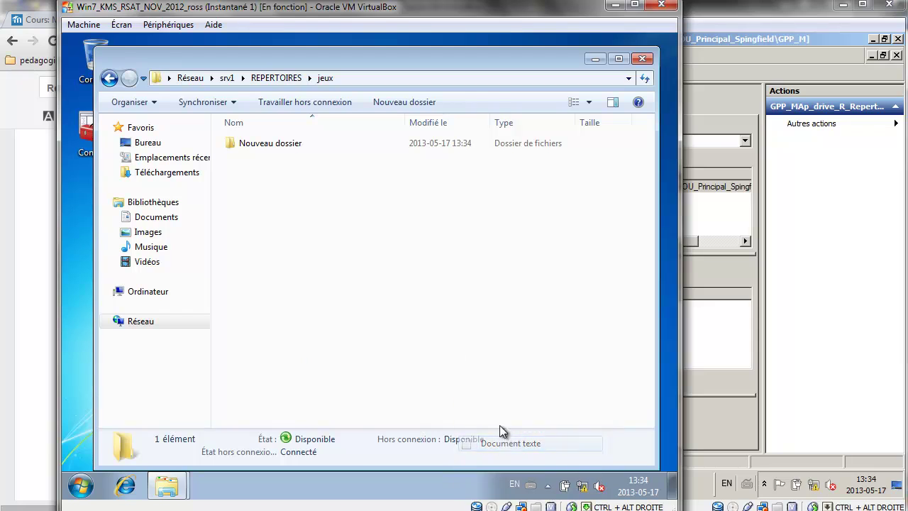
Return to REPERTOIRES and bring the Google Docs checklist back into view.
left_click(288, 82)
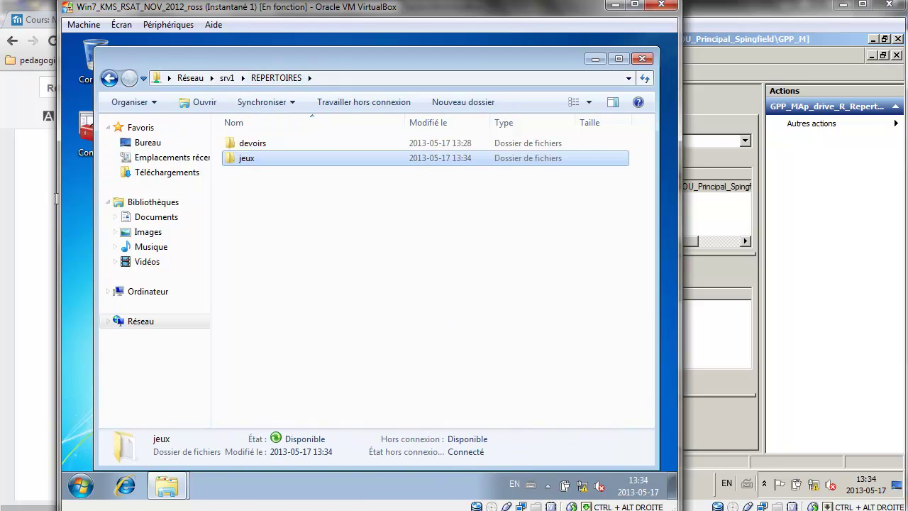
left_click(48, 202)
scroll(400, 284, "down", 5)
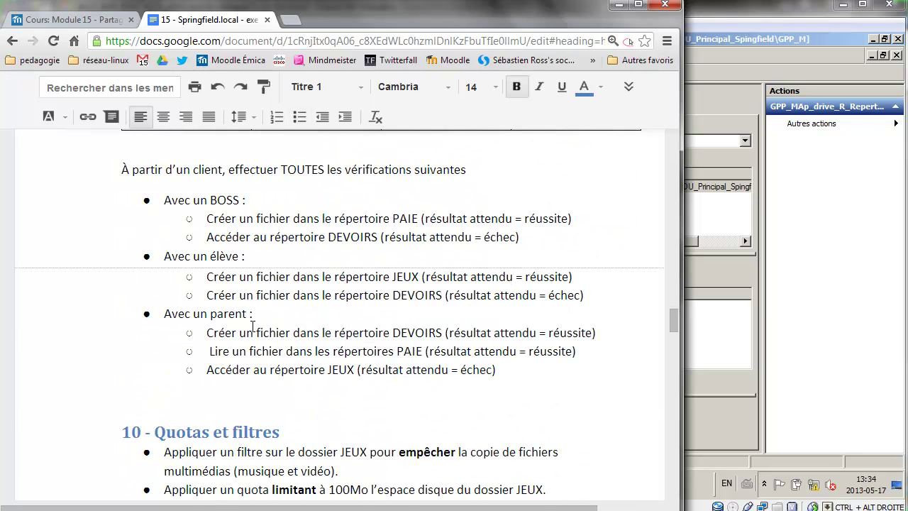
Highlight the student JEUX and DEVOIRS check lines in the Google Doc.
left_click_drag(257, 273, 559, 291)
left_click(604, 282)
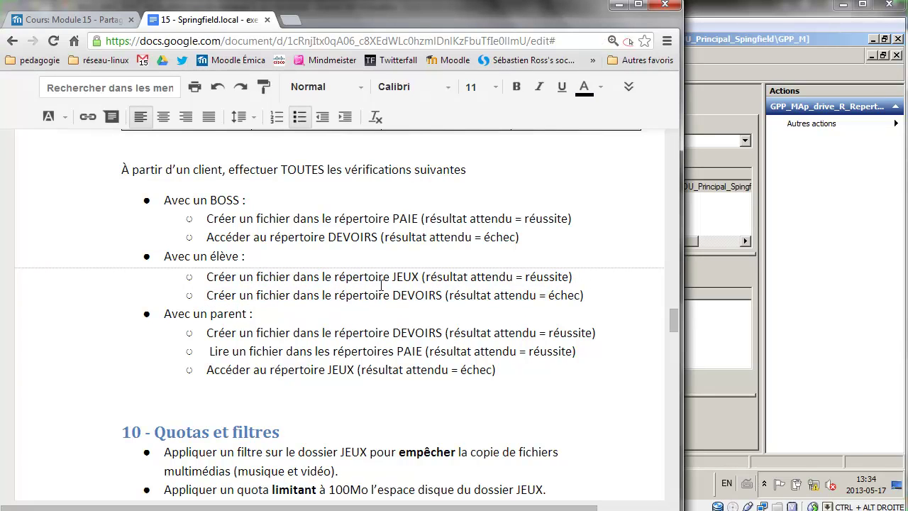
left_click_drag(288, 295, 458, 294)
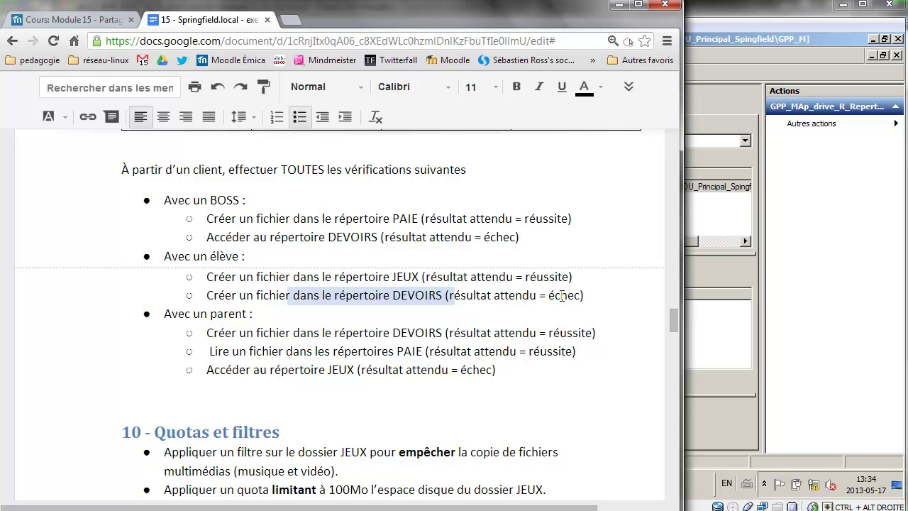
left_click_drag(586, 295, 135, 236)
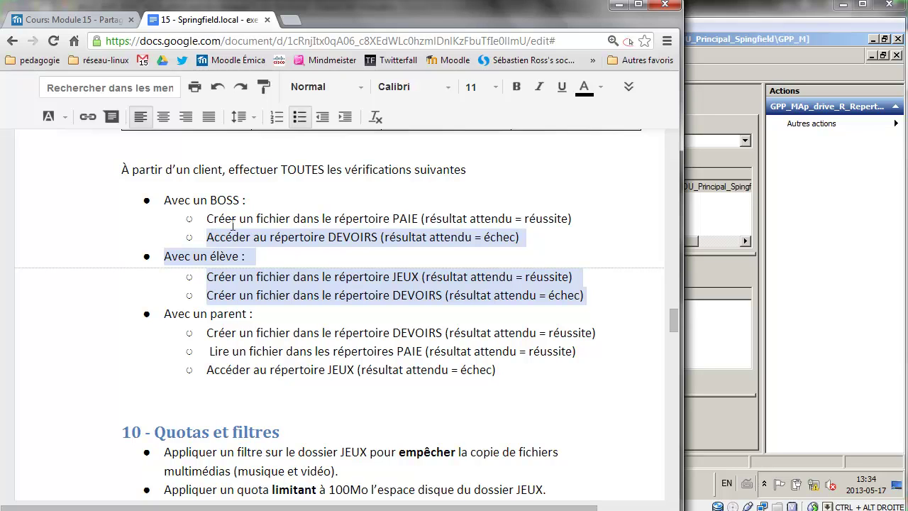
left_click(487, 239)
left_click_drag(584, 295, 210, 279)
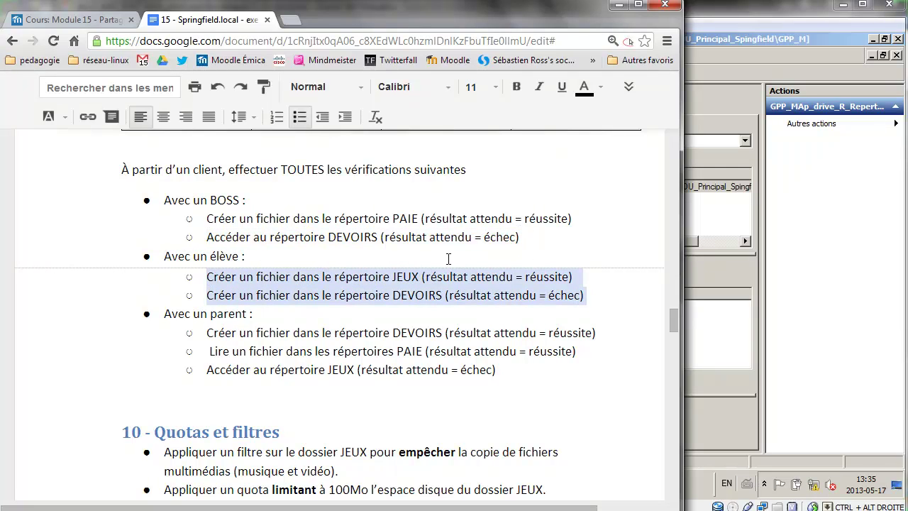
Collapse the OU_Principal_Spingfield branch, scroll further through the checklist, and return to the console.
left_click(694, 266)
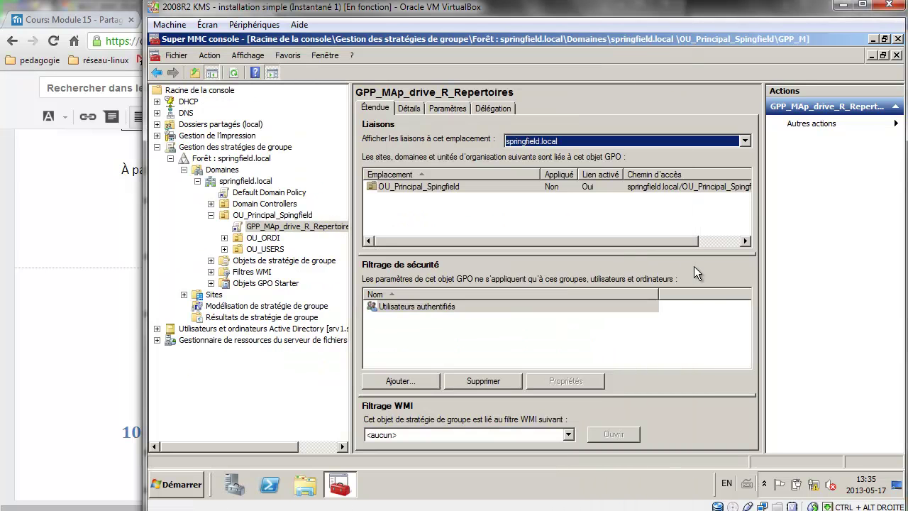
left_click(211, 215)
left_click(72, 238)
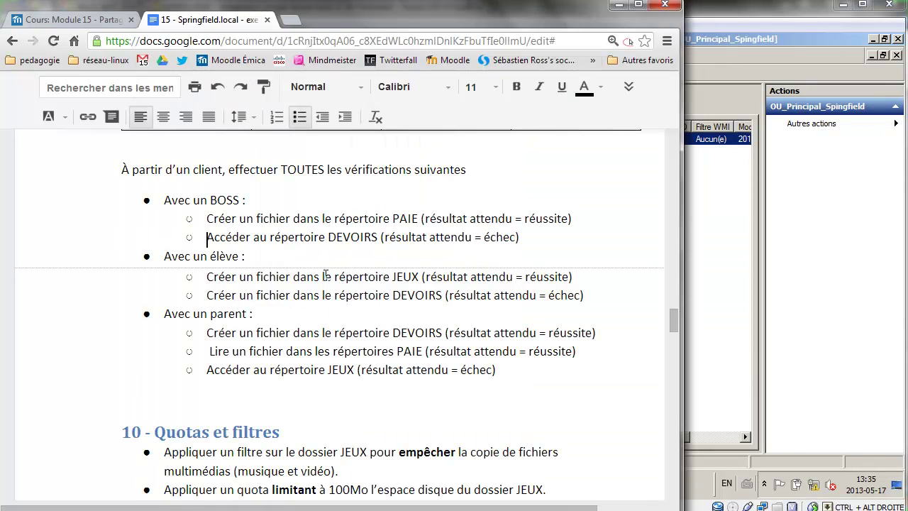
scroll(436, 299, "down", 3)
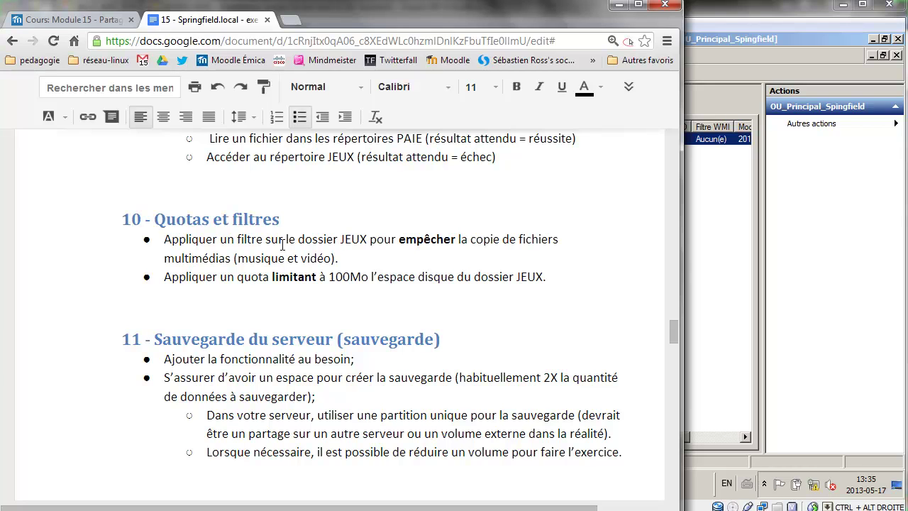
left_click(730, 254)
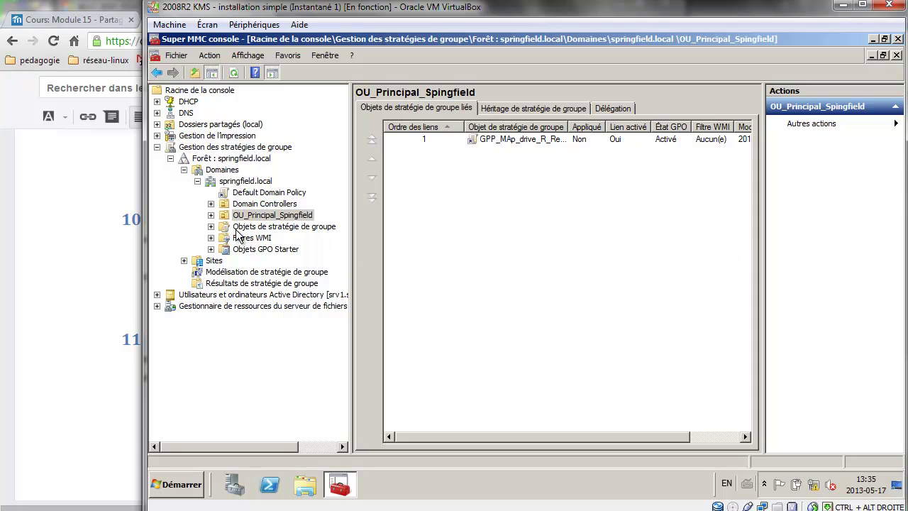
Expand File Server Resource Manager > File Screening Management and start a new file screen.
left_click(156, 147)
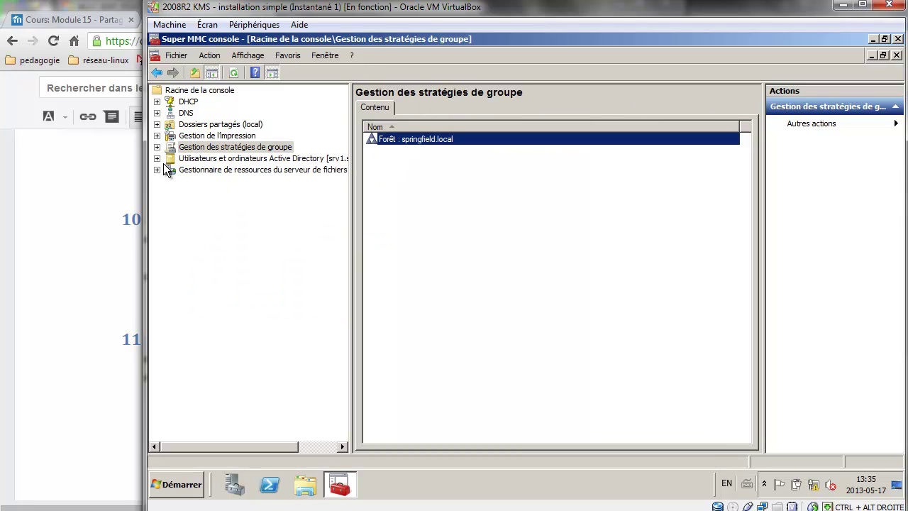
left_click(157, 171)
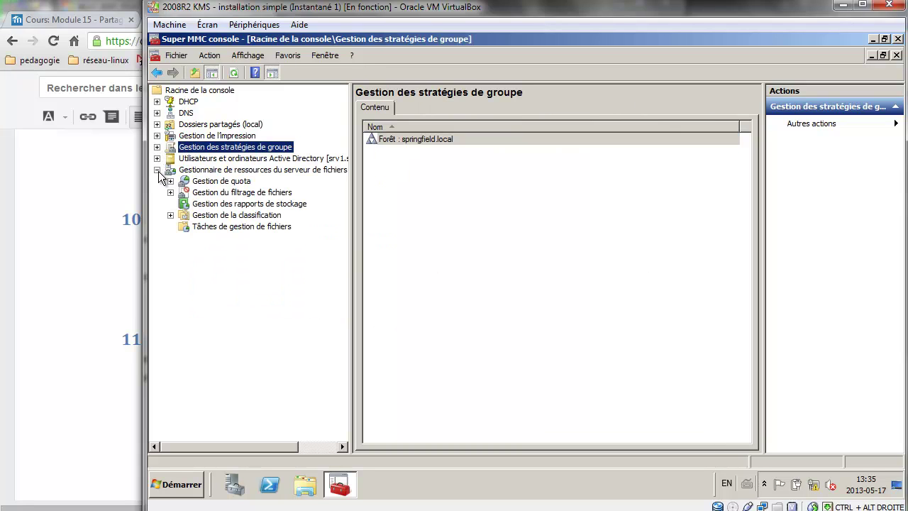
left_click(171, 192)
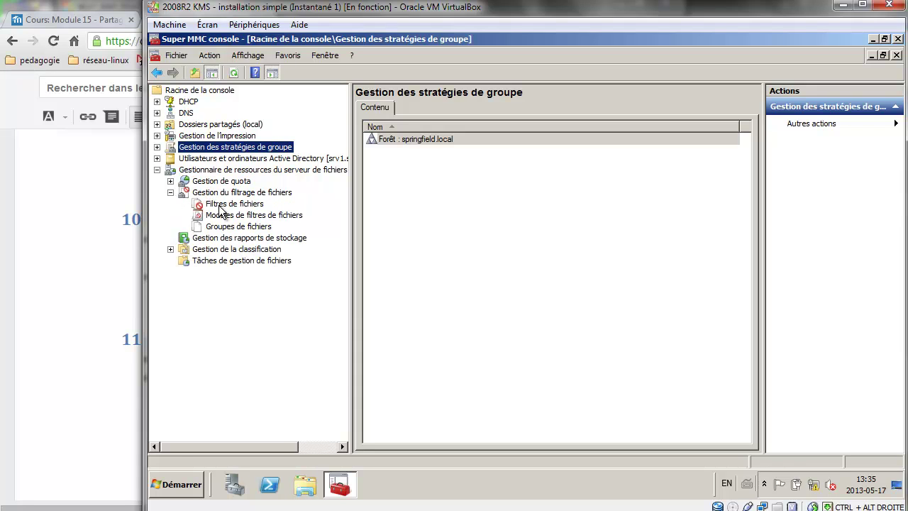
left_click(222, 206)
right_click(220, 205)
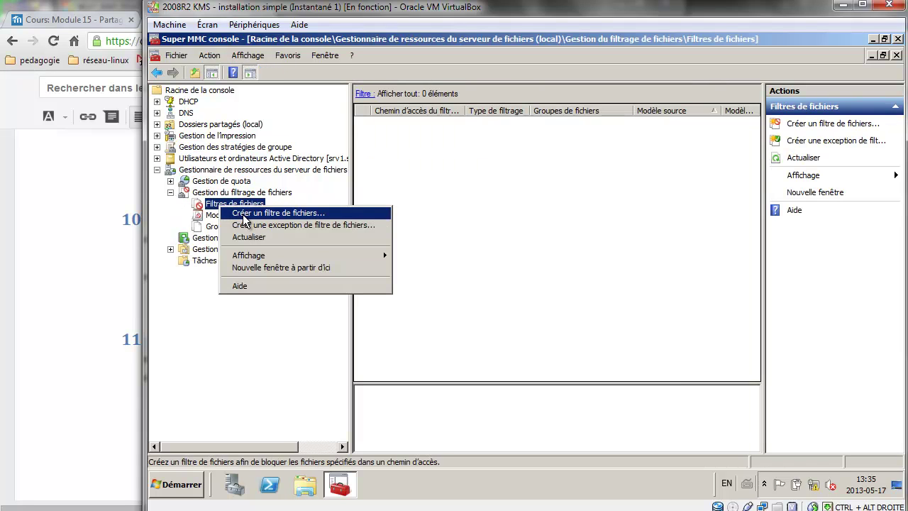
left_click(243, 215)
Set the file screen path to D:\Partages\REPERTOIRES\jeux.
left_click(610, 135)
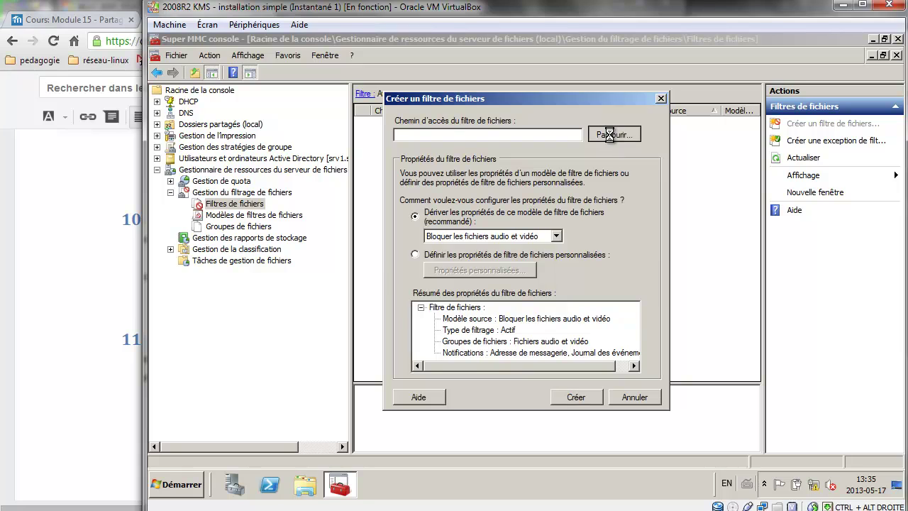
left_click(419, 225)
left_click(426, 239)
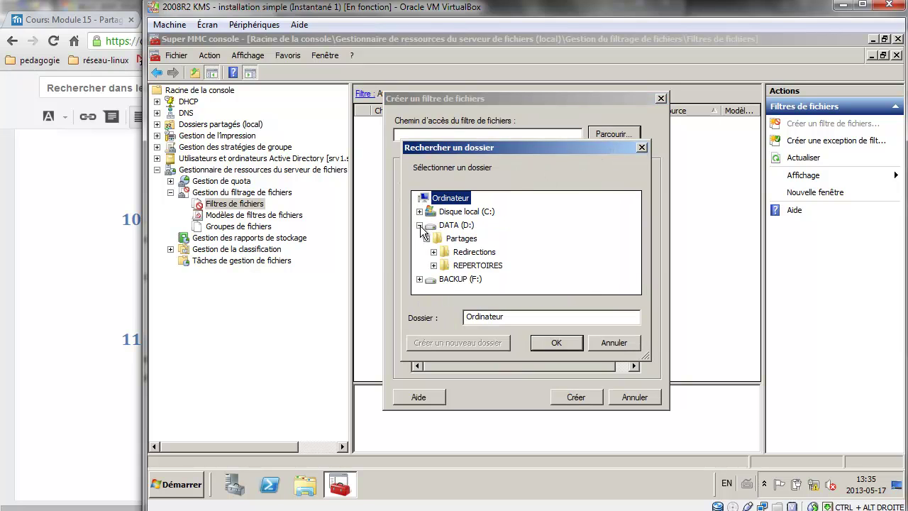
left_click(434, 265)
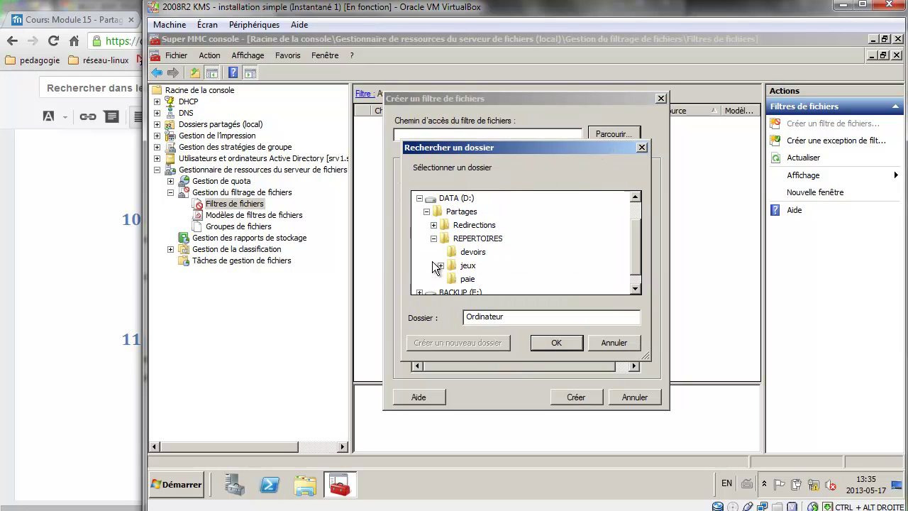
left_click(464, 266)
left_click(557, 342)
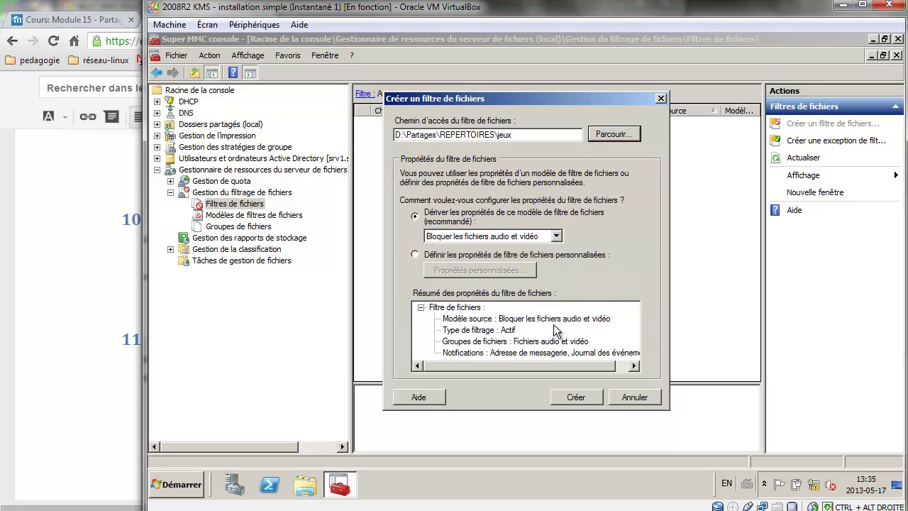
Keep the 'Bloquer les fichiers audio et vidéo' template and create the file screen.
left_click(113, 308)
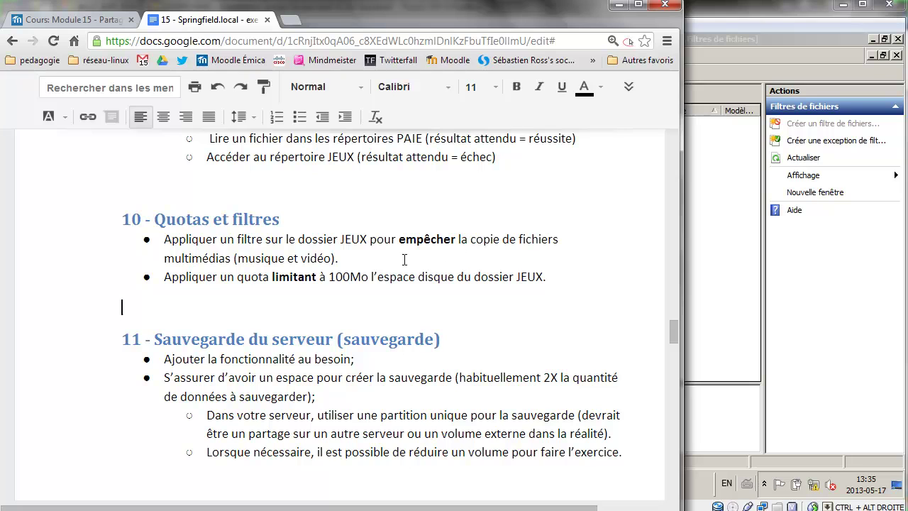
key("alt+Tab")
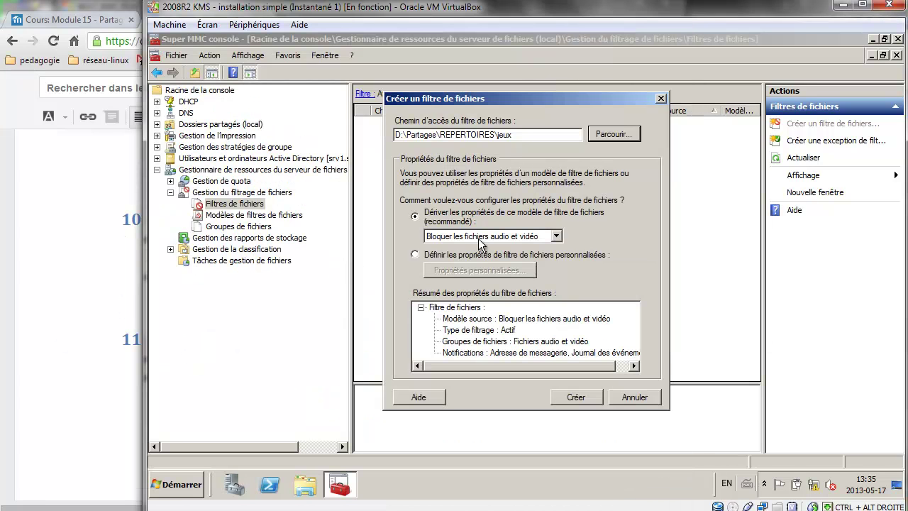
left_click(484, 239)
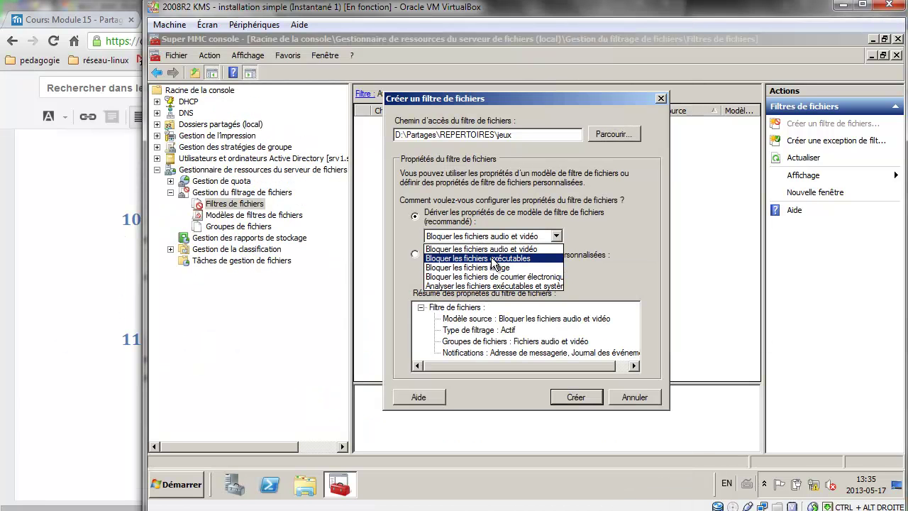
left_click(487, 208)
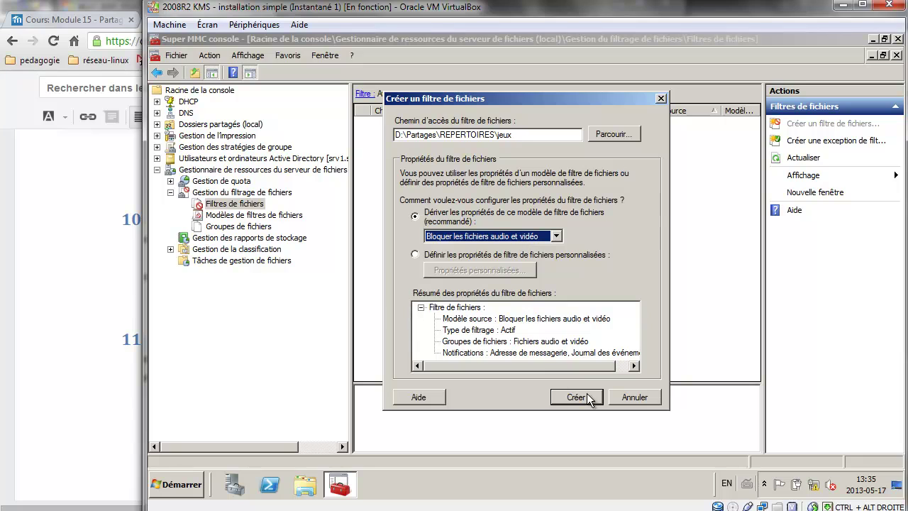
left_click(576, 397)
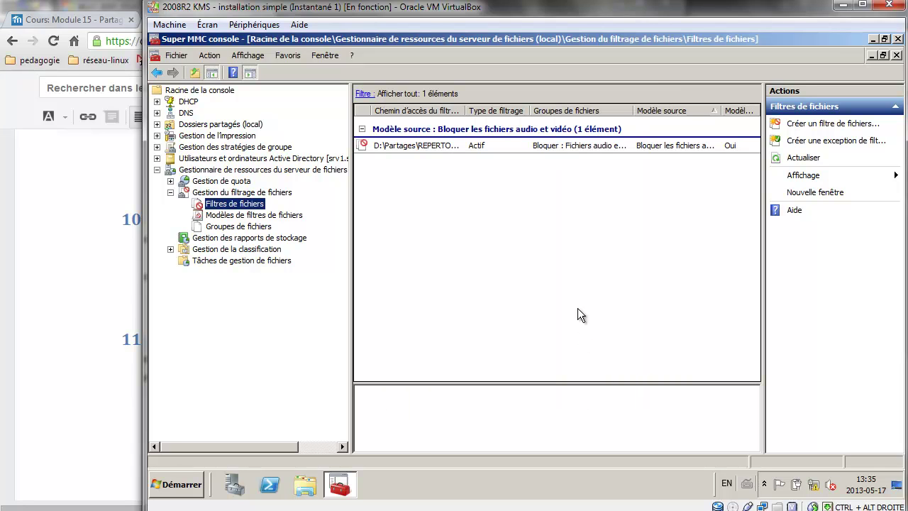
right_click(405, 167)
left_click(440, 177)
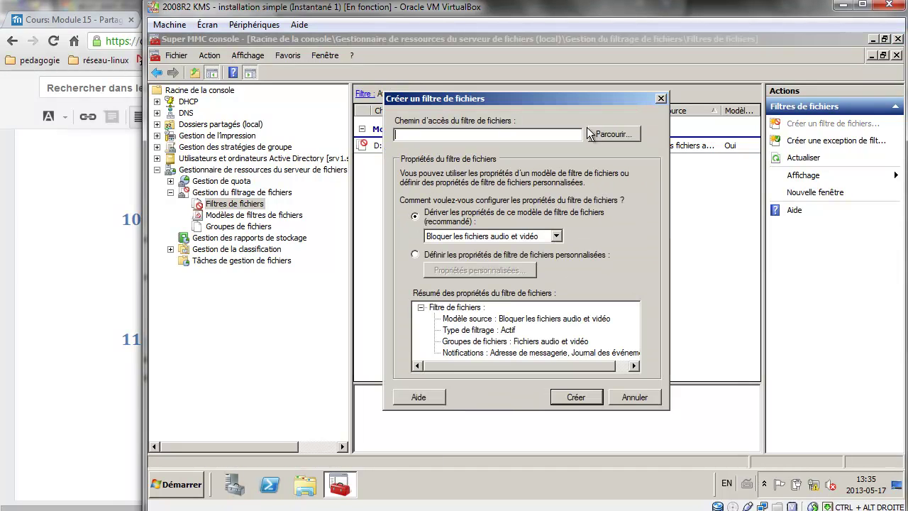
left_click(613, 134)
left_click(420, 225)
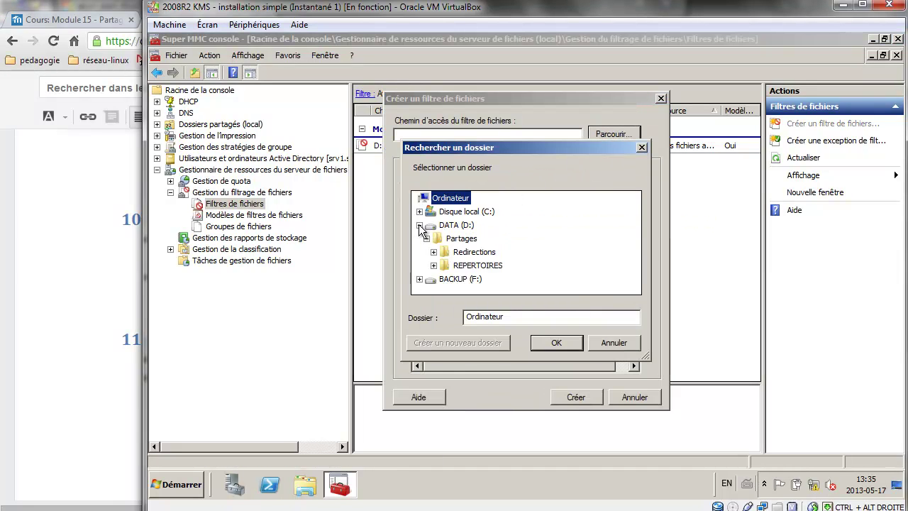
double_click(446, 253)
left_click(546, 339)
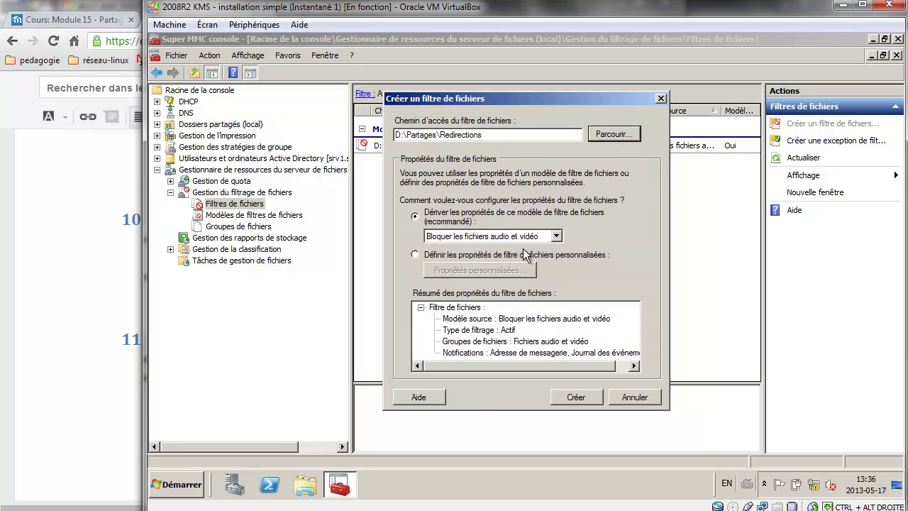
left_click(460, 256)
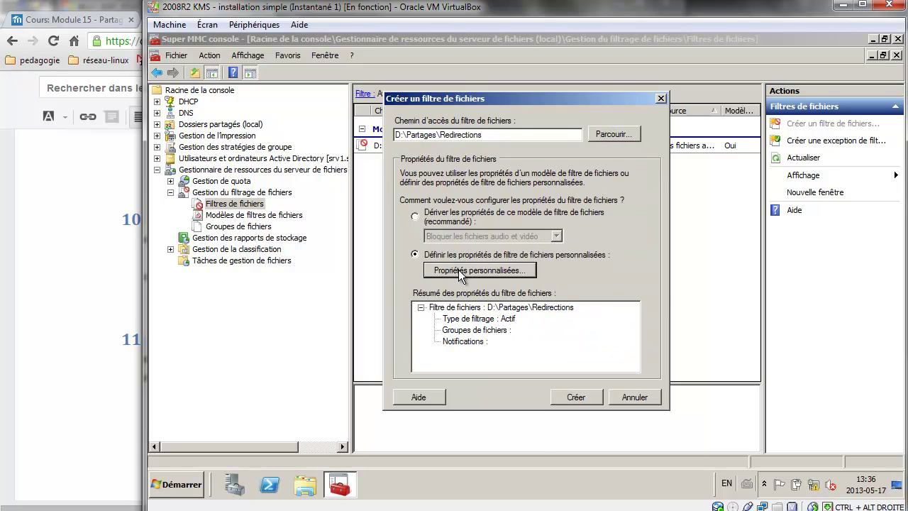
left_click(460, 273)
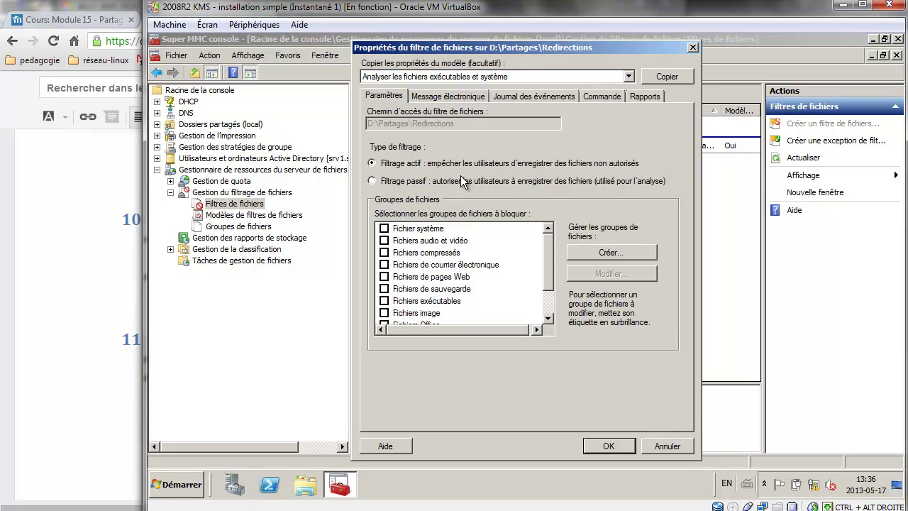
left_click(663, 445)
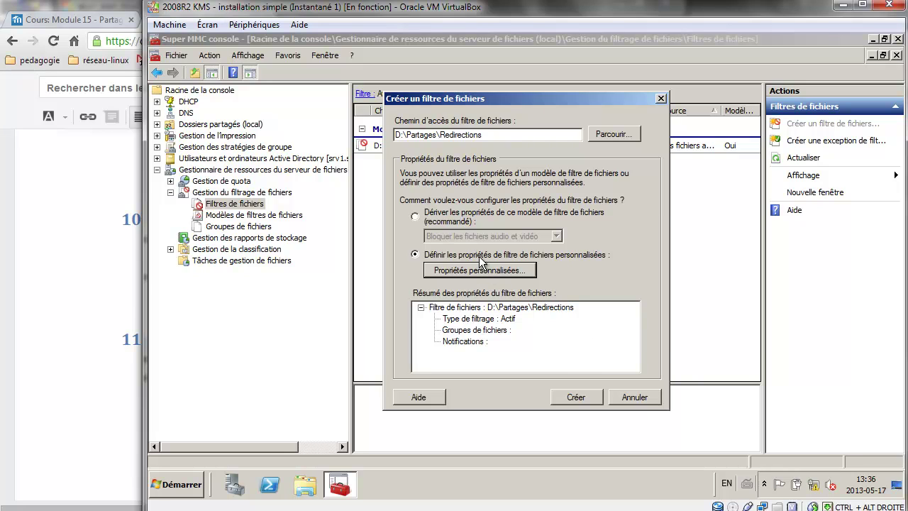
left_click(447, 212)
left_click(635, 397)
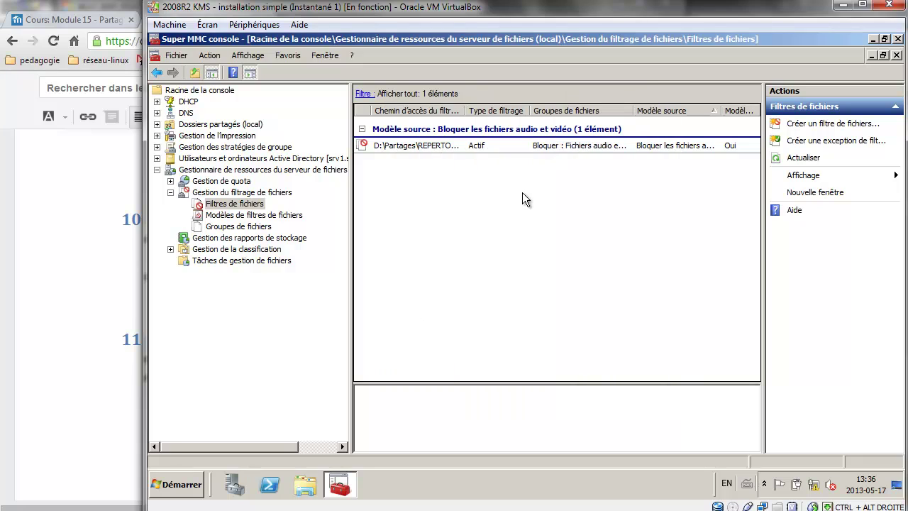
left_click(245, 205)
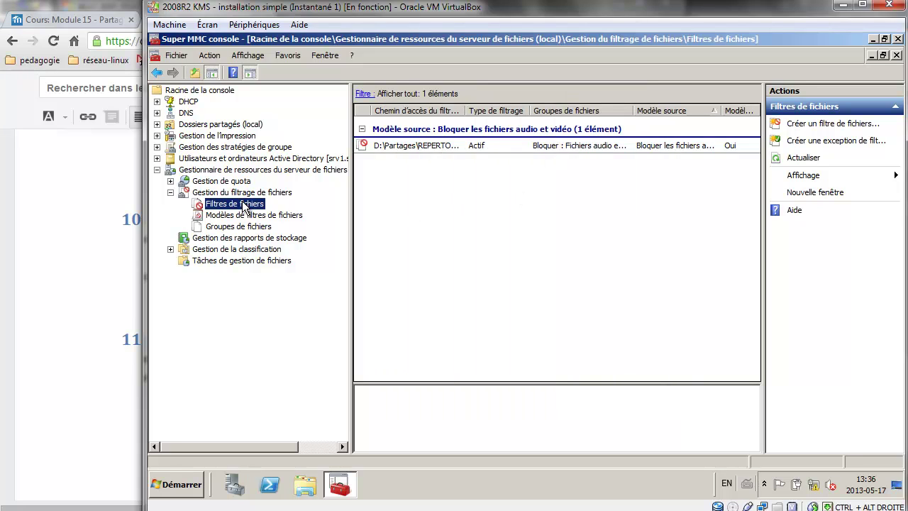
Switch to the Windows 7 client and close the Ordinateur window.
left_click(105, 217)
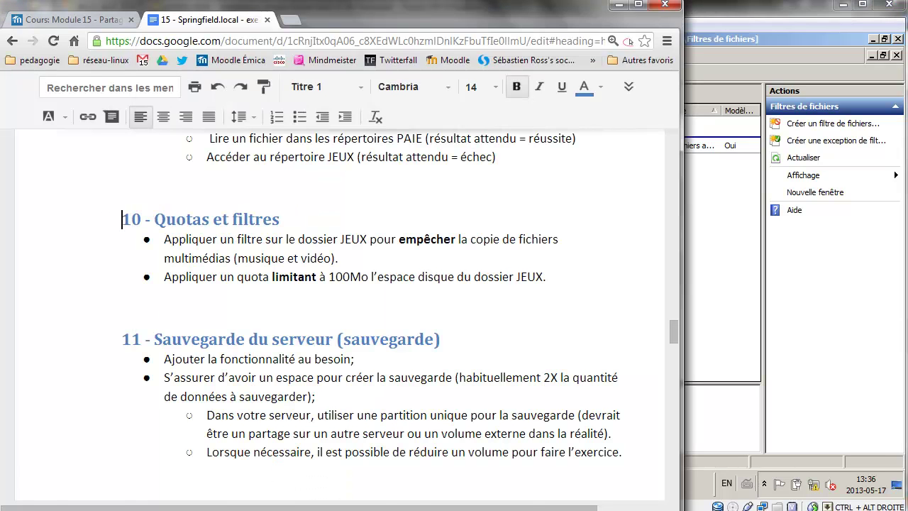
mouse_move(293, 510)
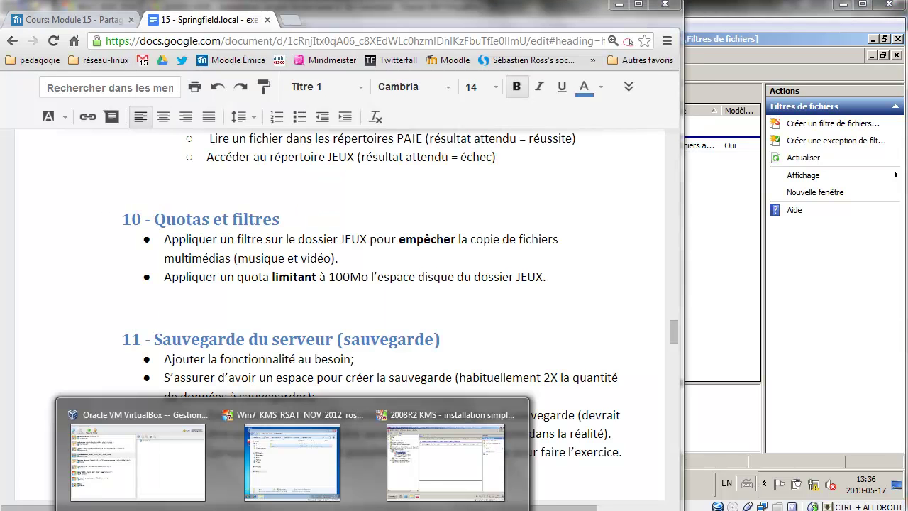
left_click(301, 452)
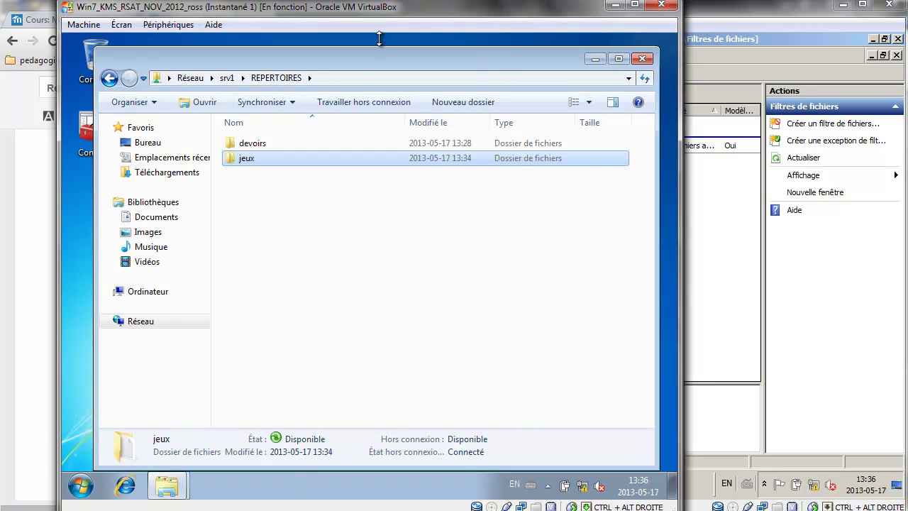
left_click_drag(305, 56, 512, 72)
left_click(296, 81)
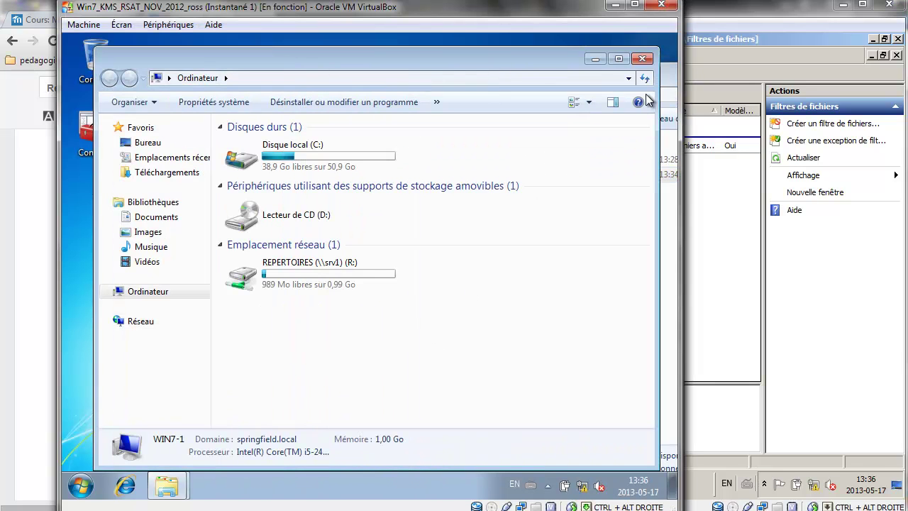
left_click(643, 58)
Create a new text document on the desktop, keeping the default name 'Nouveau document texte'.
right_click(200, 224)
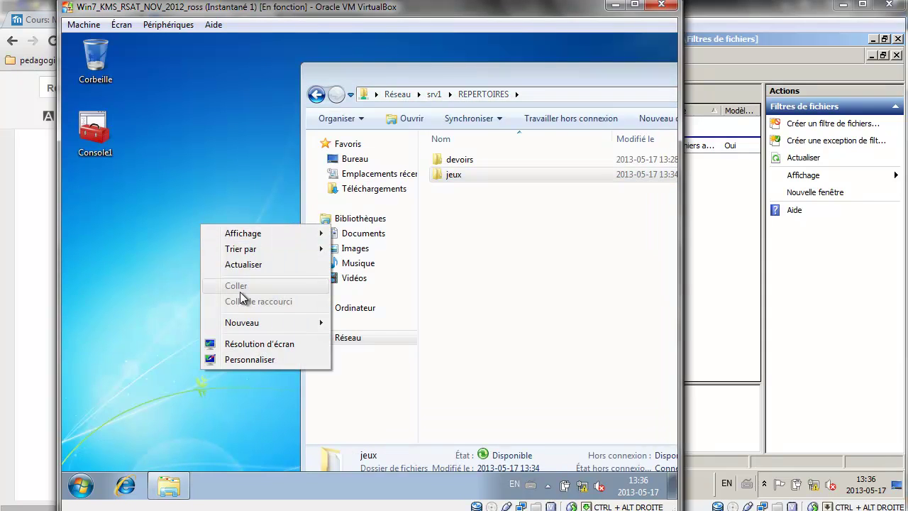
mouse_move(259, 324)
left_click(80, 486)
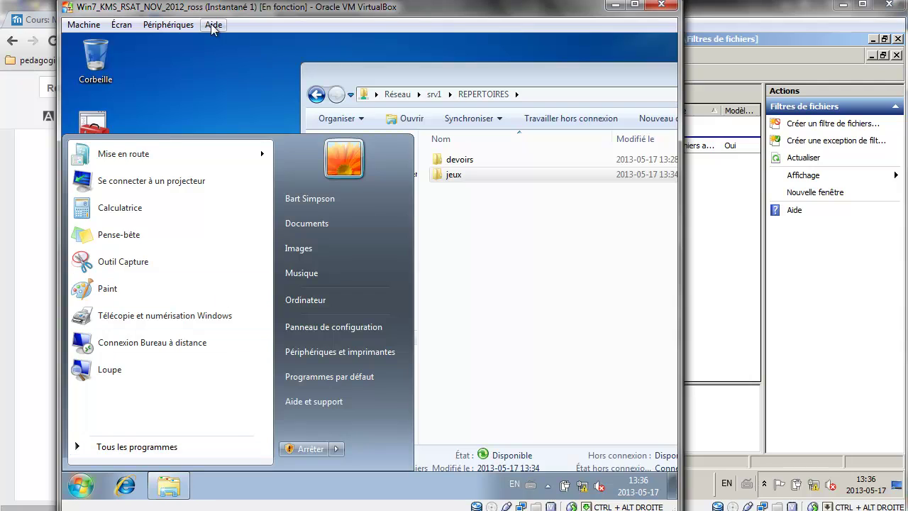
left_click(215, 73)
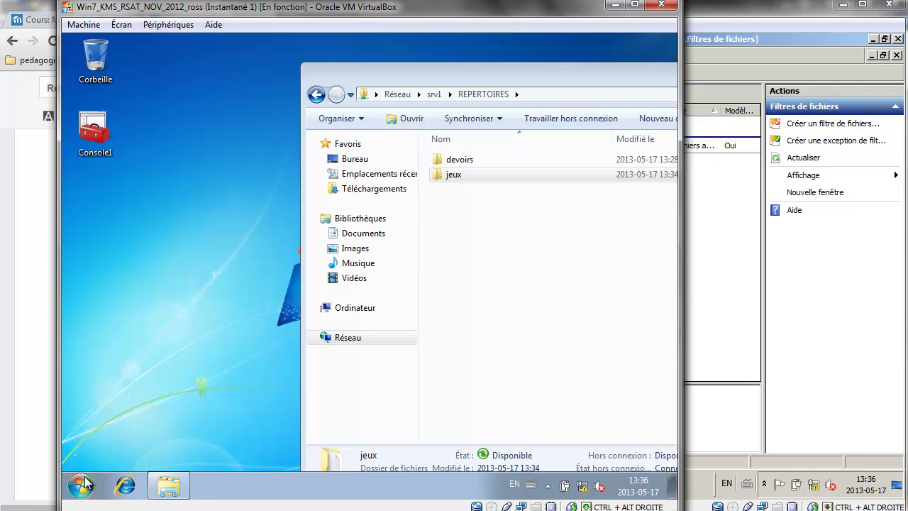
right_click(137, 298)
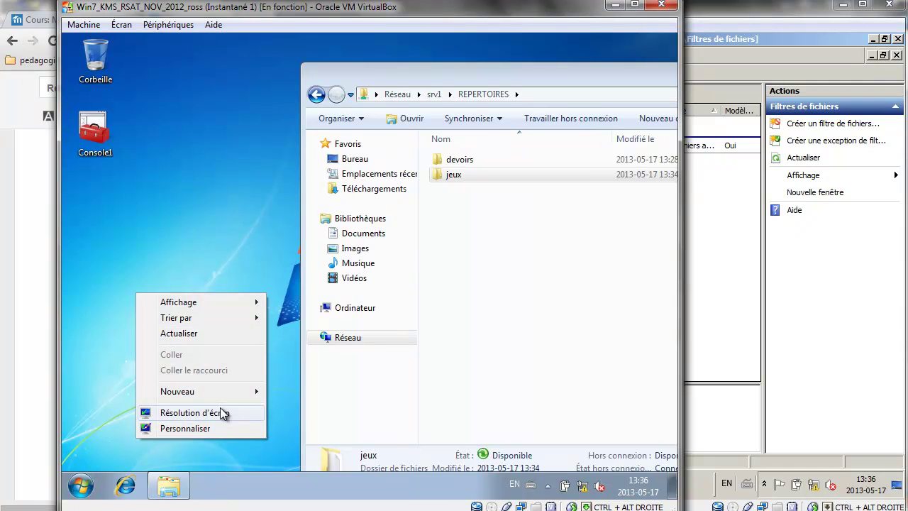
mouse_move(221, 391)
left_click(313, 360)
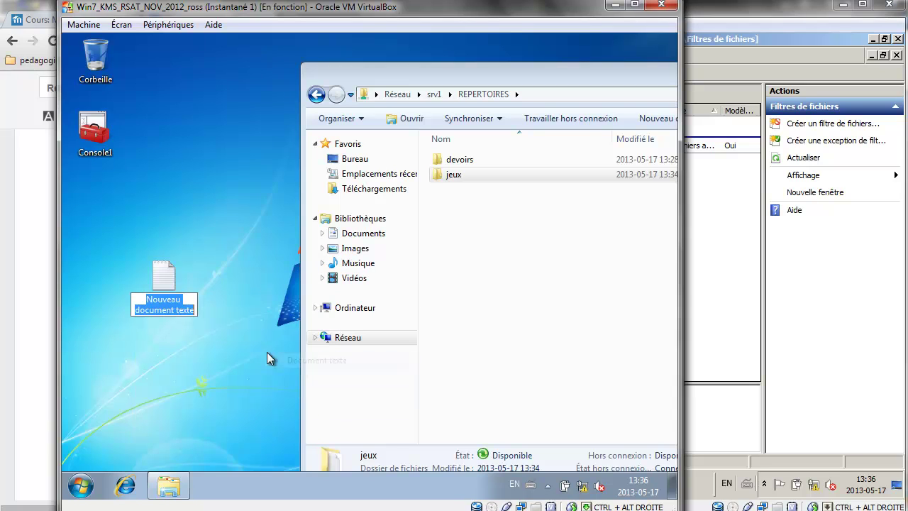
key("Return")
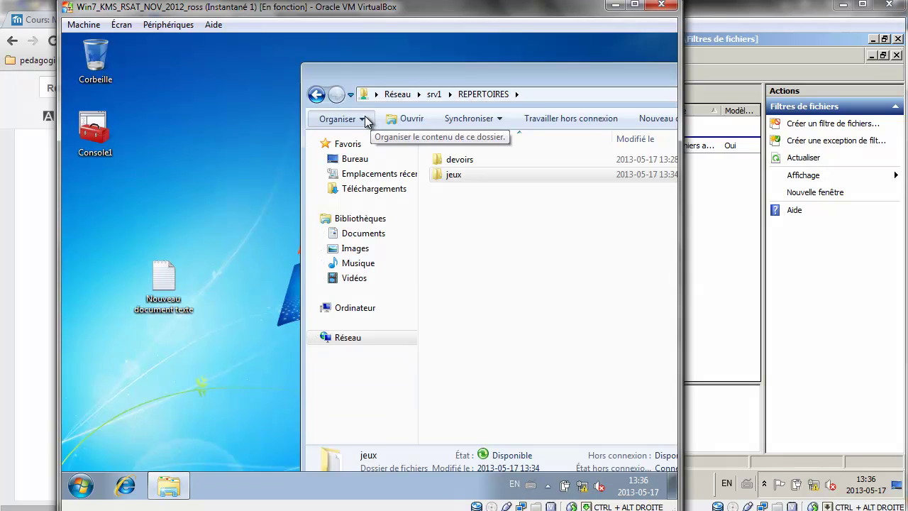
left_click(341, 119)
In Folder Options, uncheck 'Masquer les extensions' for known file types and apply it.
left_click(342, 260)
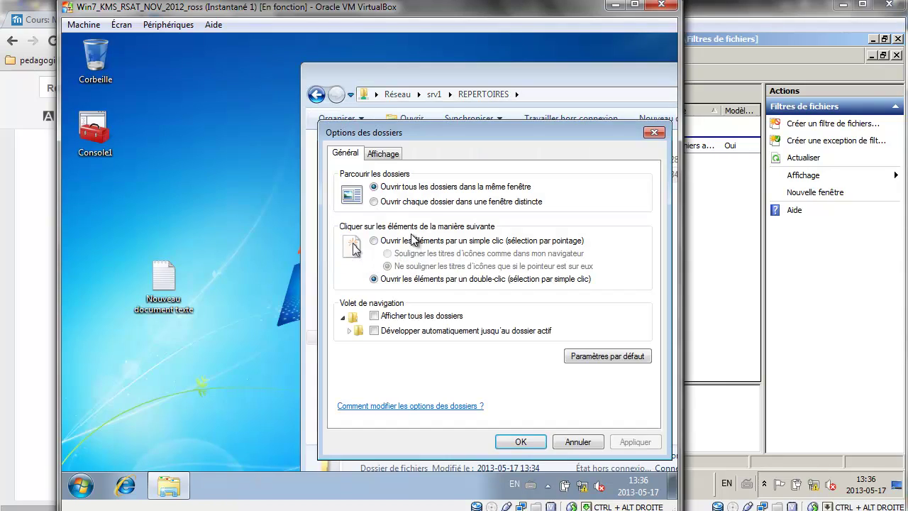
left_click(387, 154)
left_click_drag(646, 273, 648, 332)
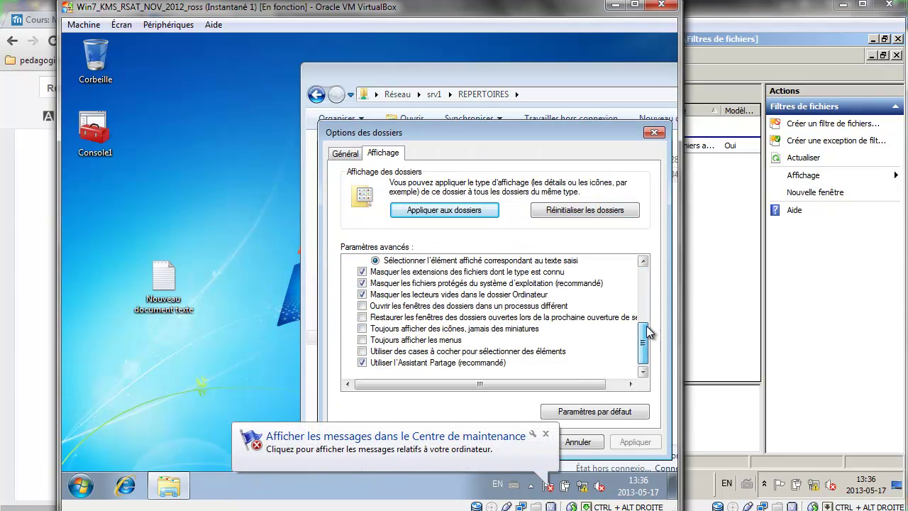
left_click(362, 272)
left_click(629, 442)
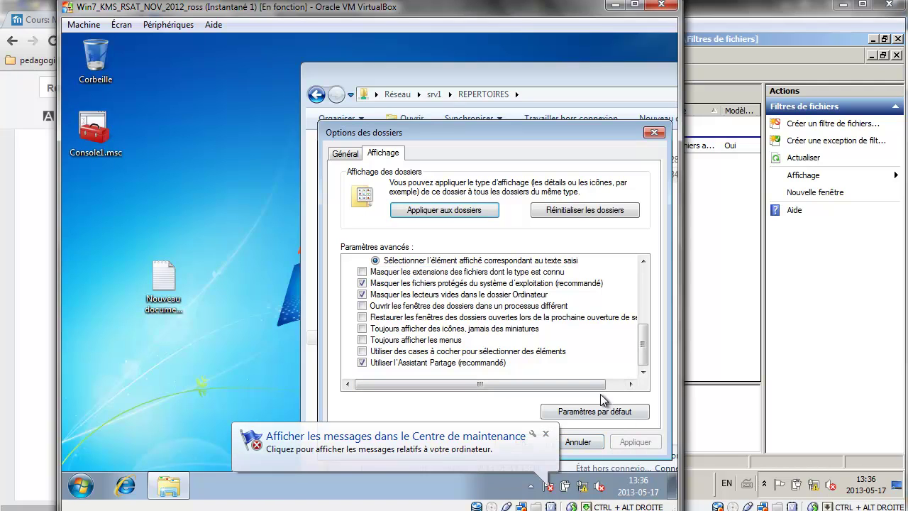
left_click(532, 441)
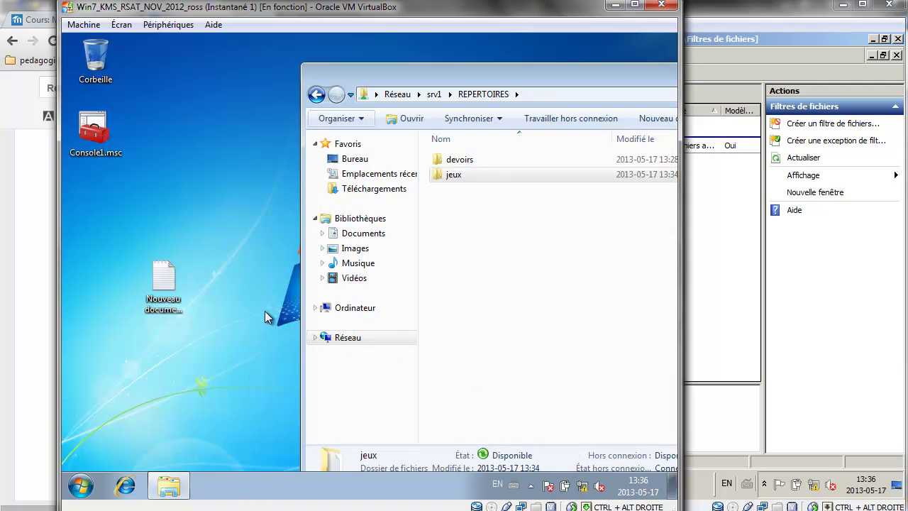
Rename the desktop file to Nouveau document texte.mp3, accepting the extension change.
left_click(179, 316)
left_click(179, 318)
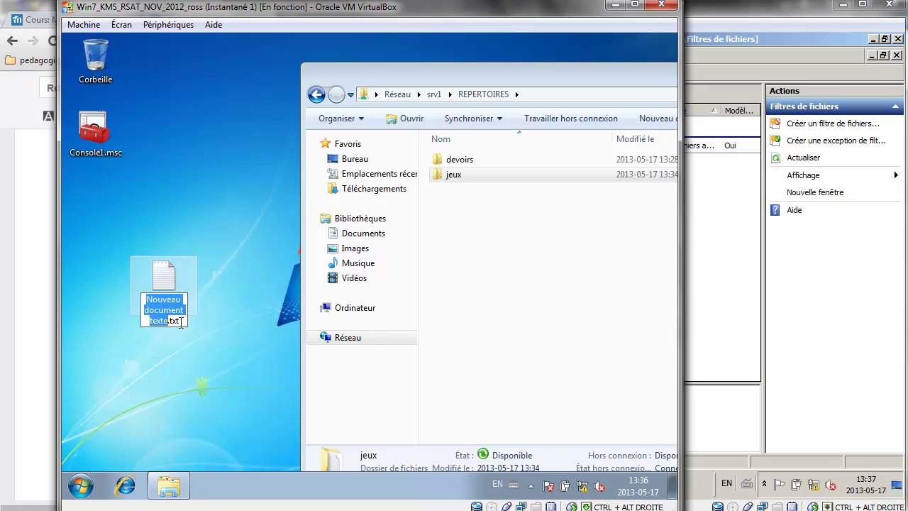
left_click(184, 323)
key("BackSpace")
key("BackSpace")
key("BackSpace")
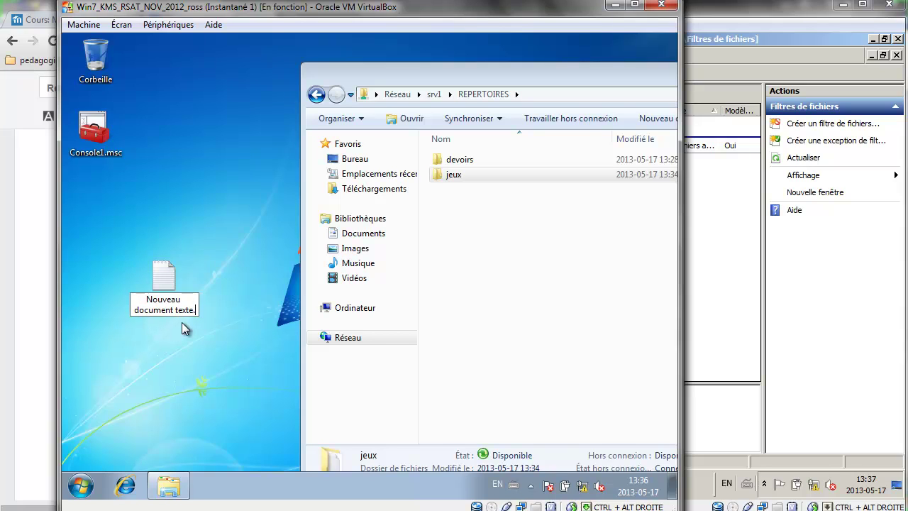
type("mp3")
key("Return")
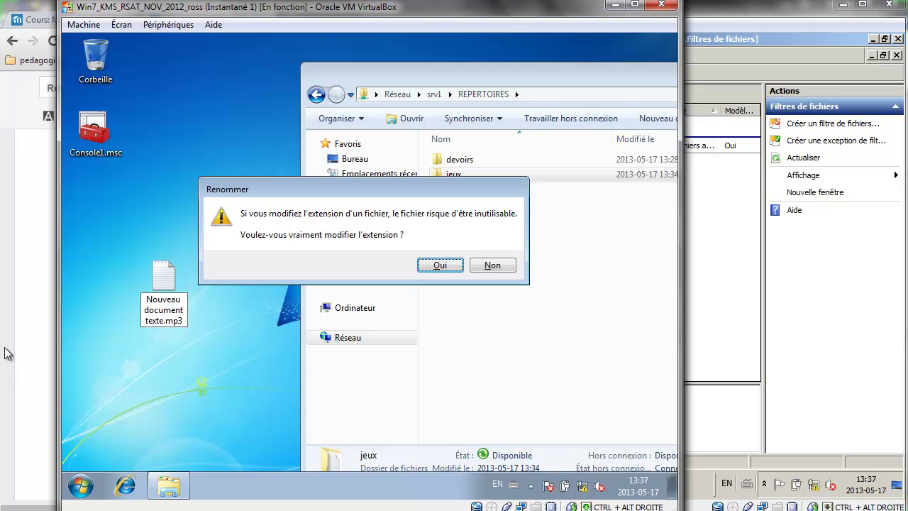
left_click(436, 264)
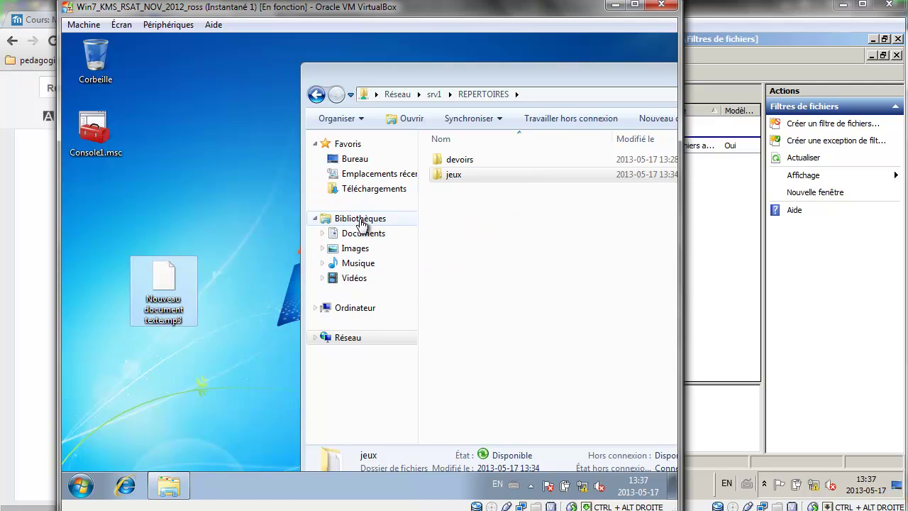
Try copying Nouveau document texte.mp3 into jeux on srv1; the blocked copy is abandoned.
double_click(492, 174)
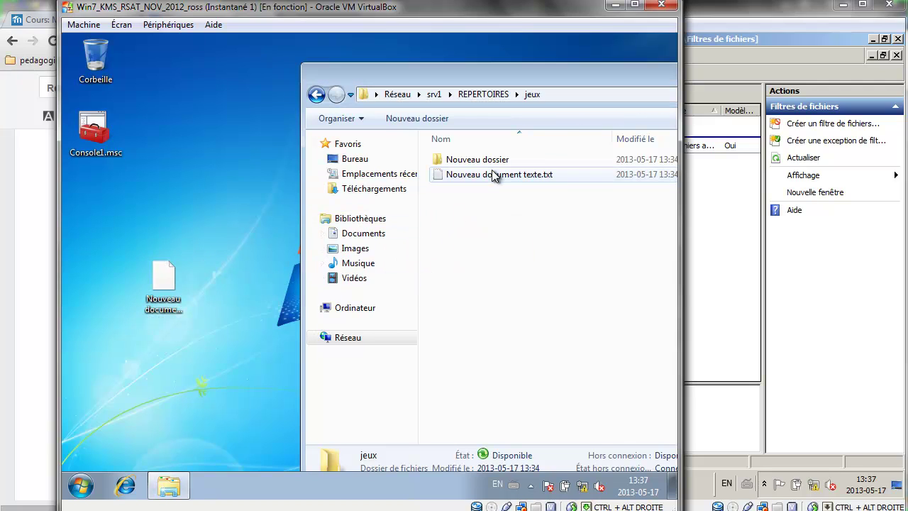
left_click_drag(163, 274, 511, 233)
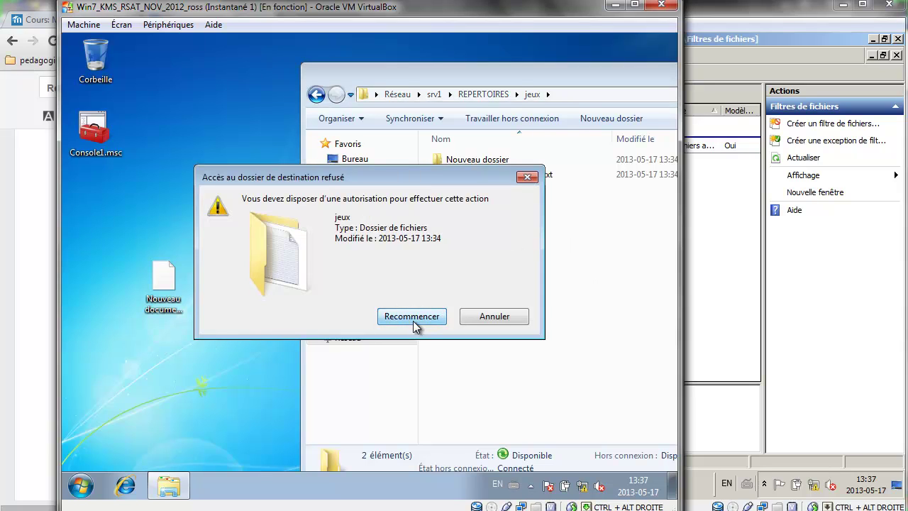
left_click(414, 320)
left_click(487, 319)
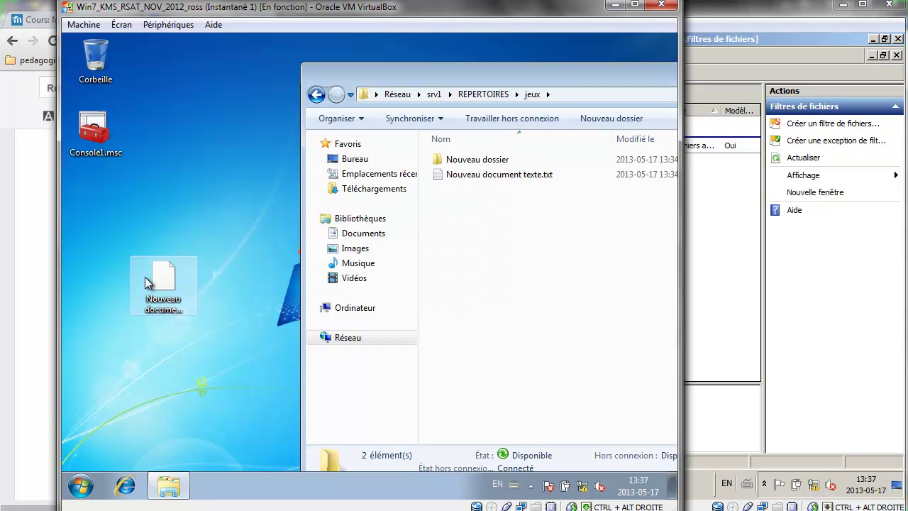
Rename the file to Nouveau document texte.mp and copy it into the jeux folder.
left_click(182, 321)
left_click(183, 322)
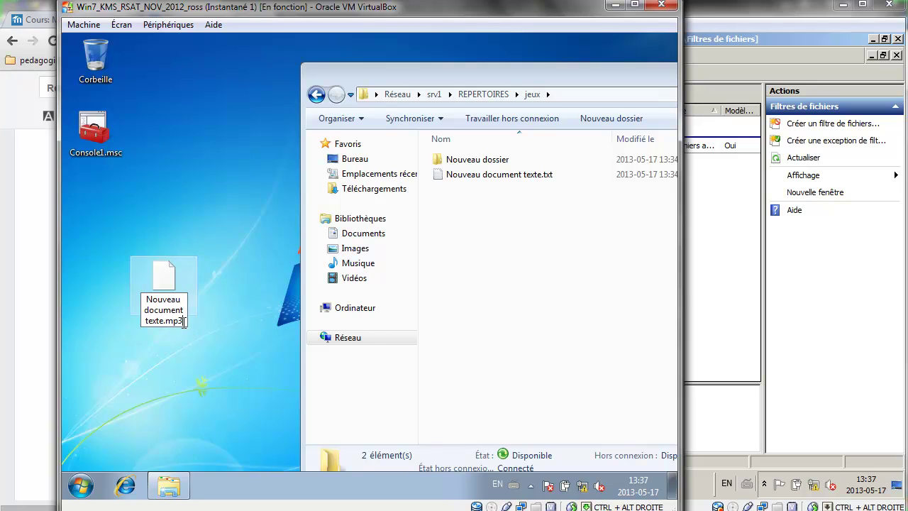
key("BackSpace")
key("Return")
left_click(441, 265)
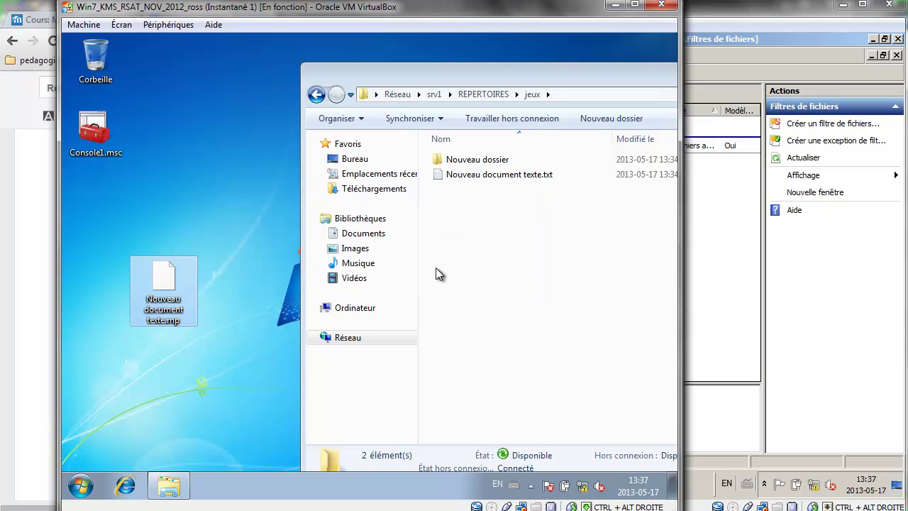
left_click_drag(164, 281, 499, 263)
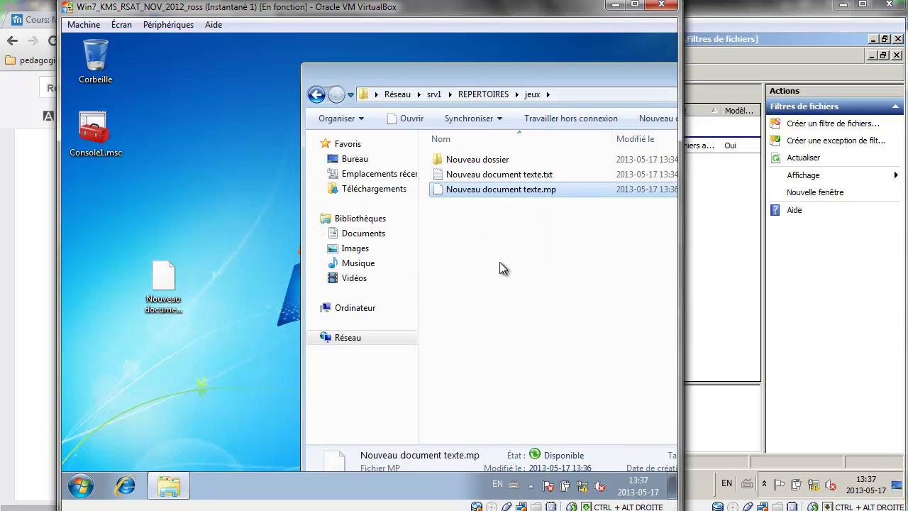
left_click(706, 228)
Reread the 'Appliquer un quota limitant à 100Mo' task in section 10, then return to the console.
left_click(51, 250)
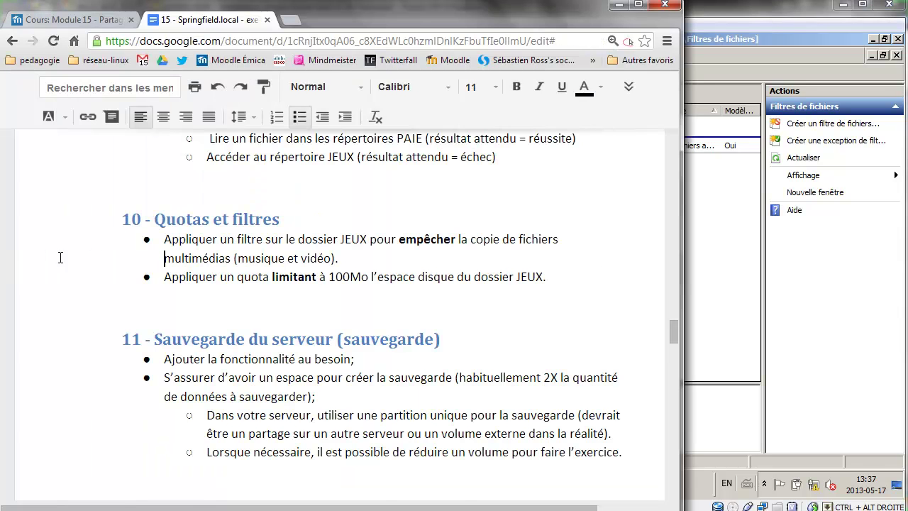
scroll(220, 263, "down", 2)
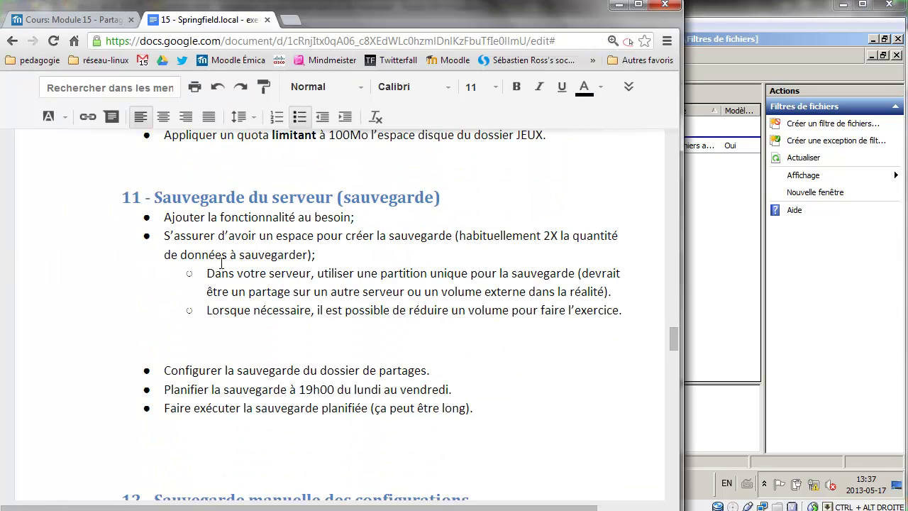
scroll(221, 262, "up", 1)
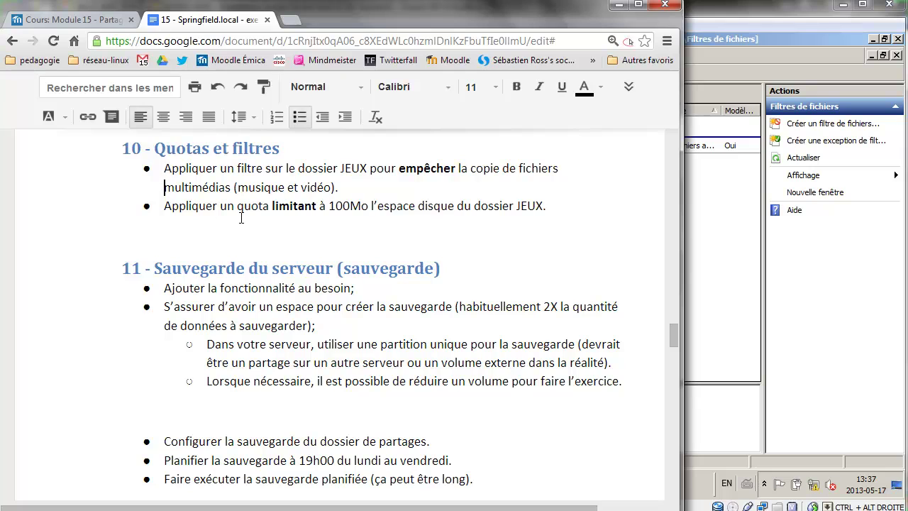
scroll(242, 217, "up", 1)
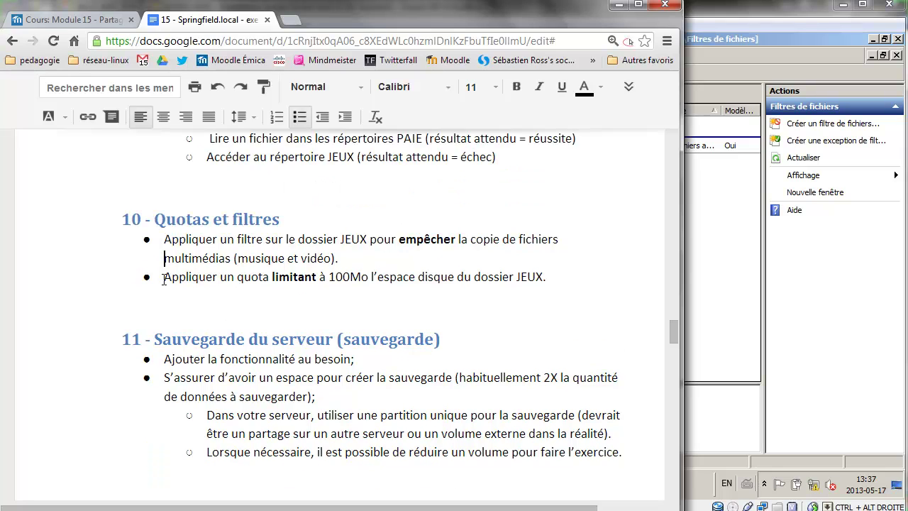
left_click_drag(164, 278, 359, 274)
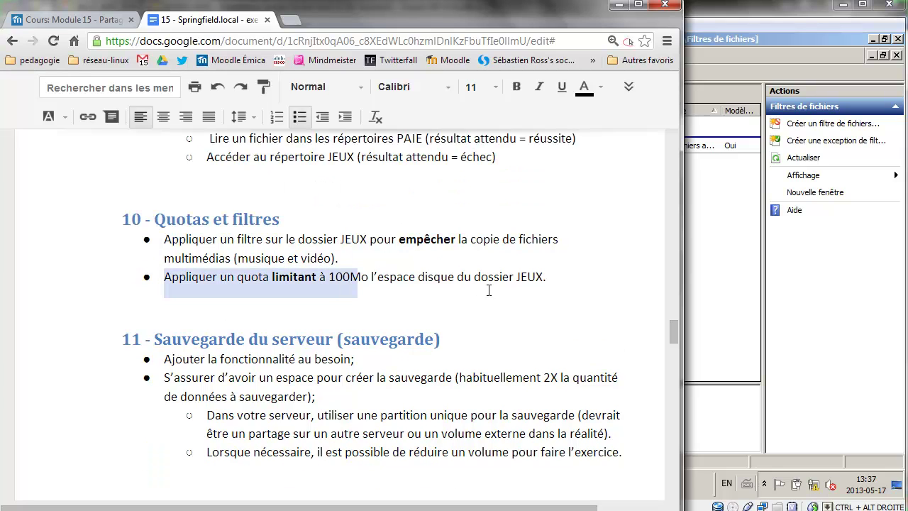
left_click(710, 276)
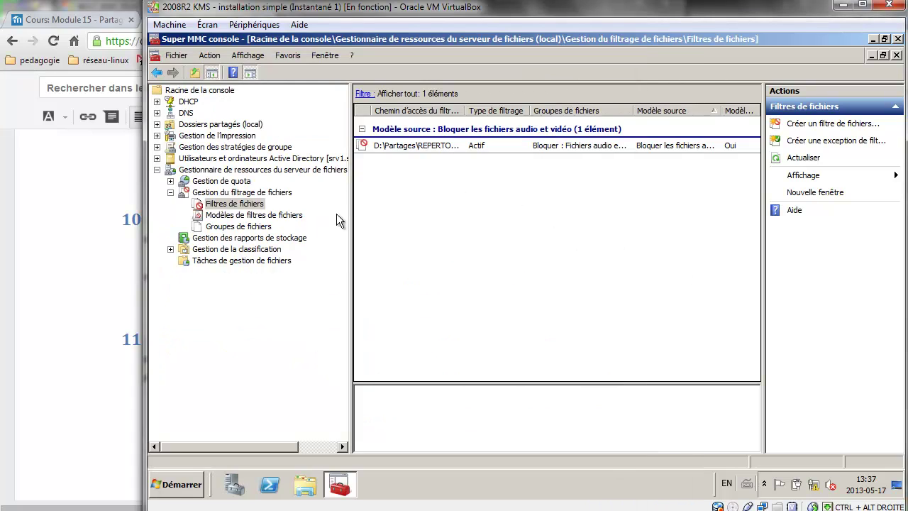
Expand Quota Management and start creating a new quota.
left_click(171, 182)
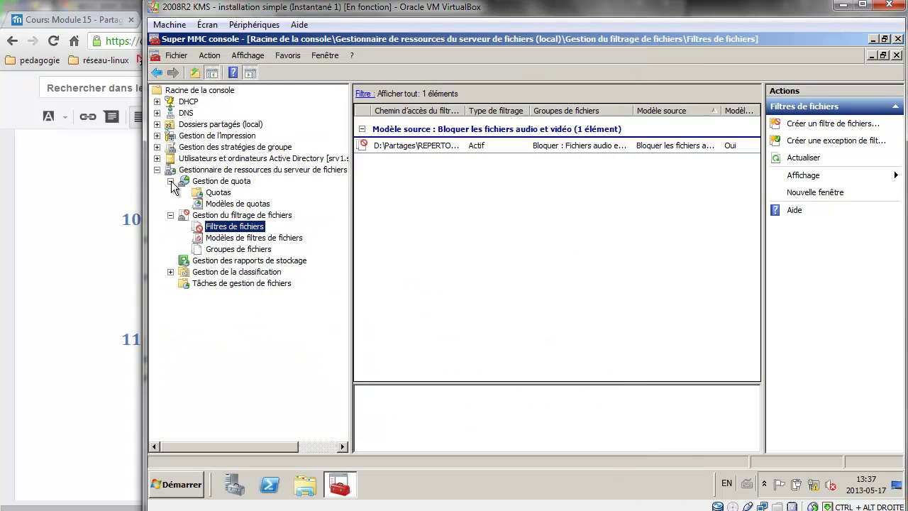
left_click(202, 194)
right_click(202, 195)
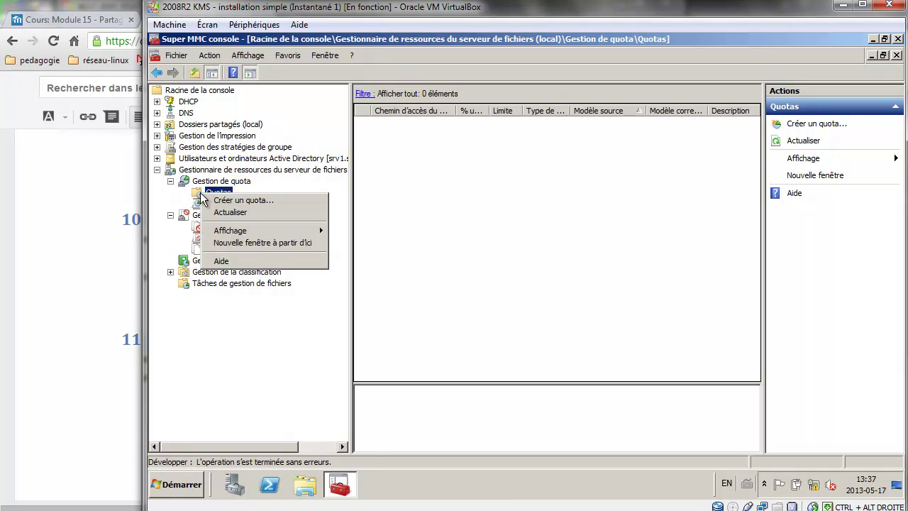
left_click(231, 202)
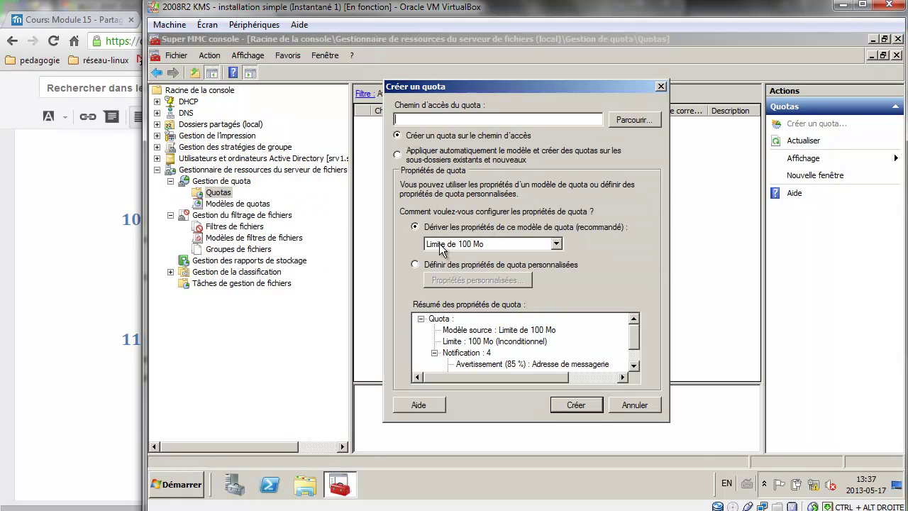
Set the quota path to D:\Partages\REPERTOIRES\jeux and choose custom quota properties.
left_click(632, 121)
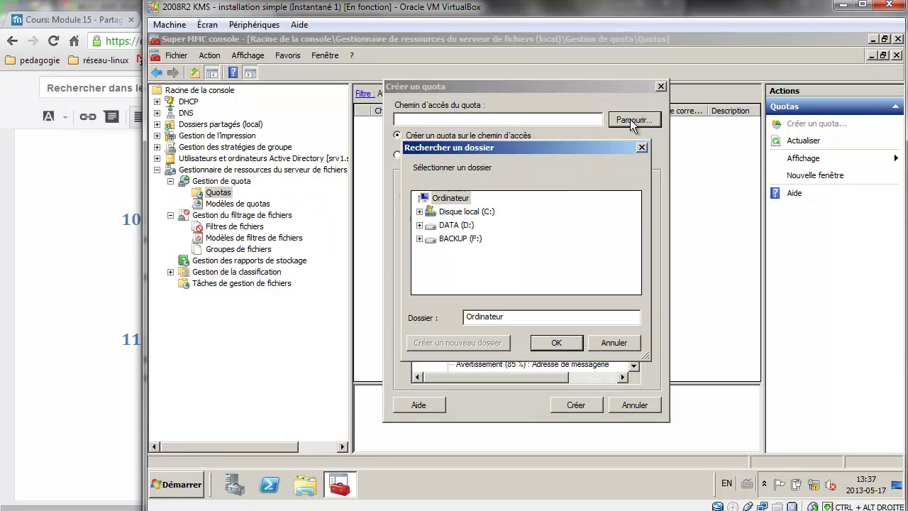
left_click(420, 225)
left_click(426, 239)
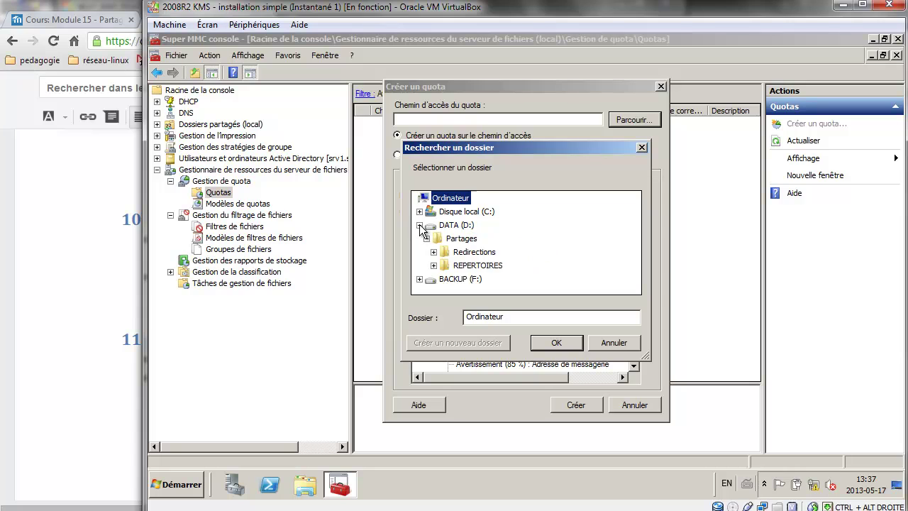
left_click(433, 266)
left_click(468, 267)
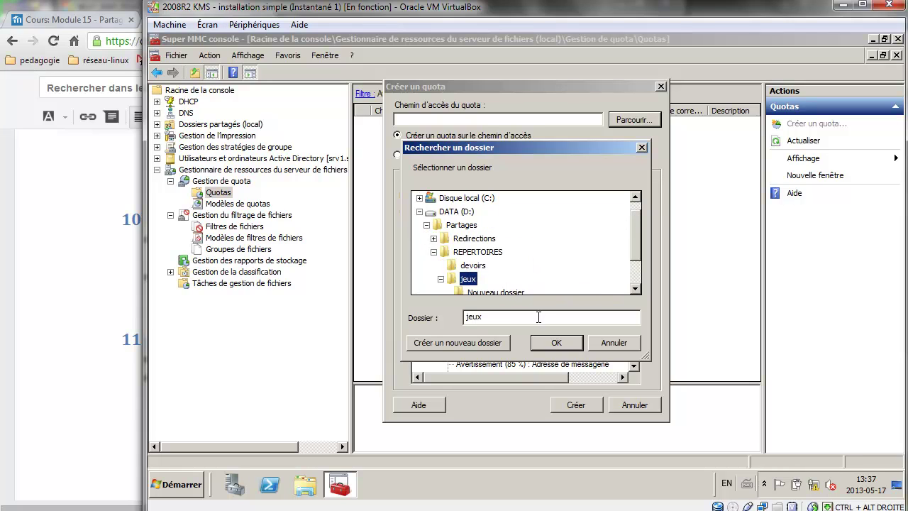
left_click(556, 343)
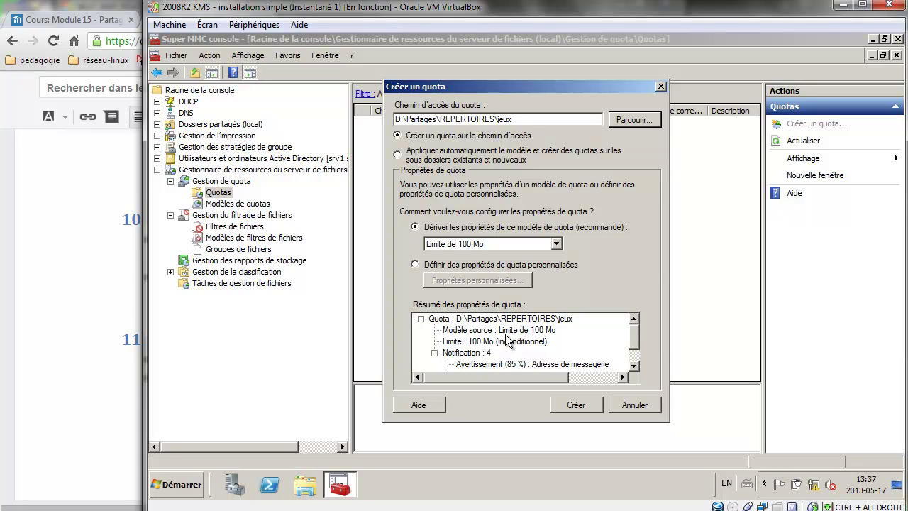
left_click(446, 265)
Make the jeux quota a 100 Mo hard limit, create it, and save without a template.
left_click(456, 283)
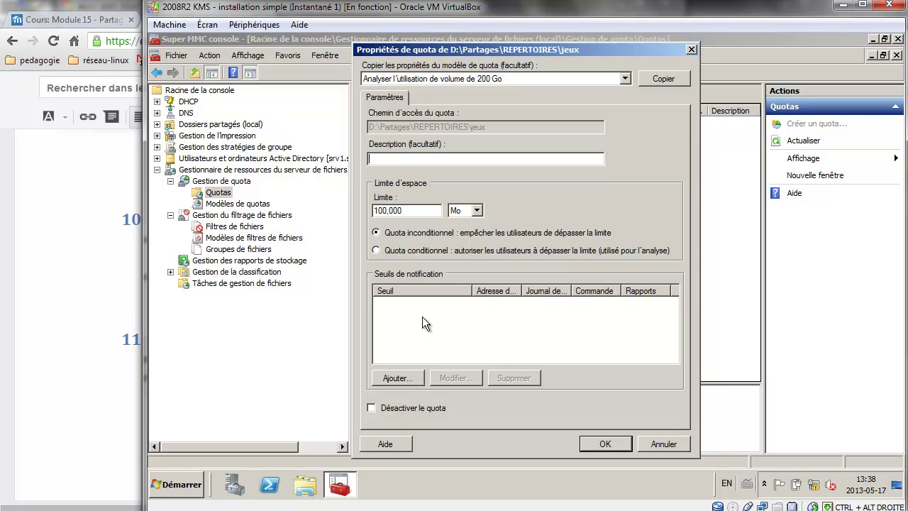
left_click(377, 252)
left_click(376, 233)
left_click(608, 441)
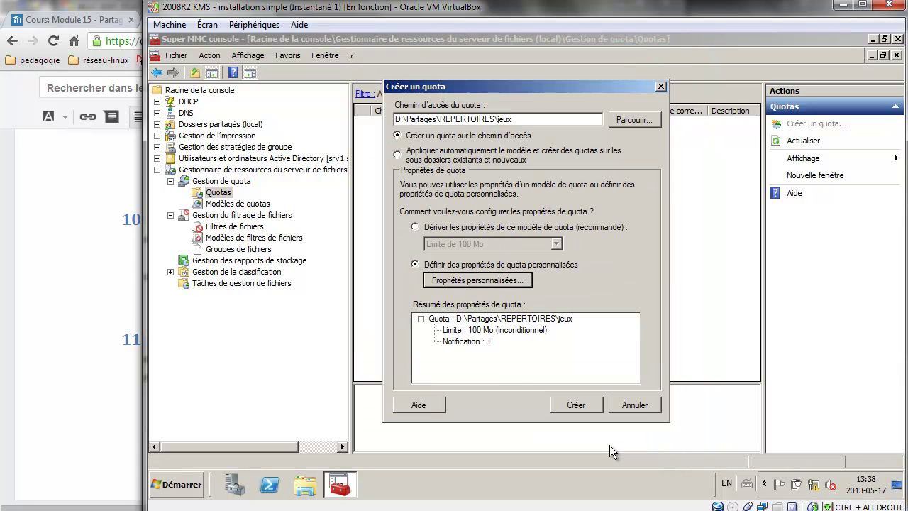
left_click(582, 406)
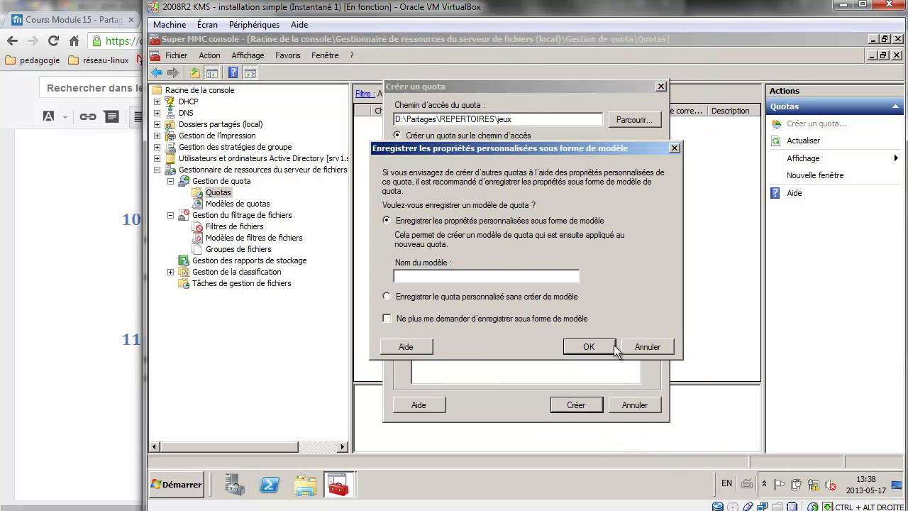
left_click(439, 319)
left_click(458, 299)
left_click(587, 346)
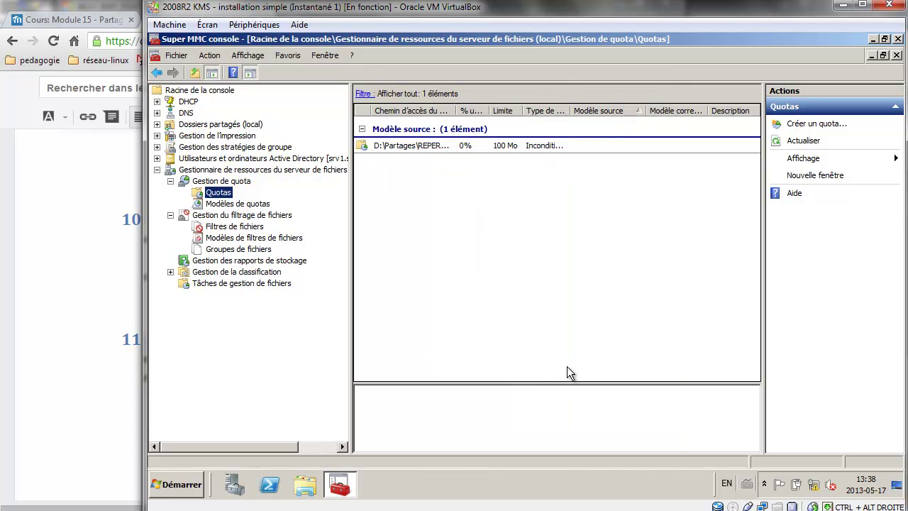
On the Windows 7 client, go to the Computer view and open the local C: drive.
mouse_move(293, 505)
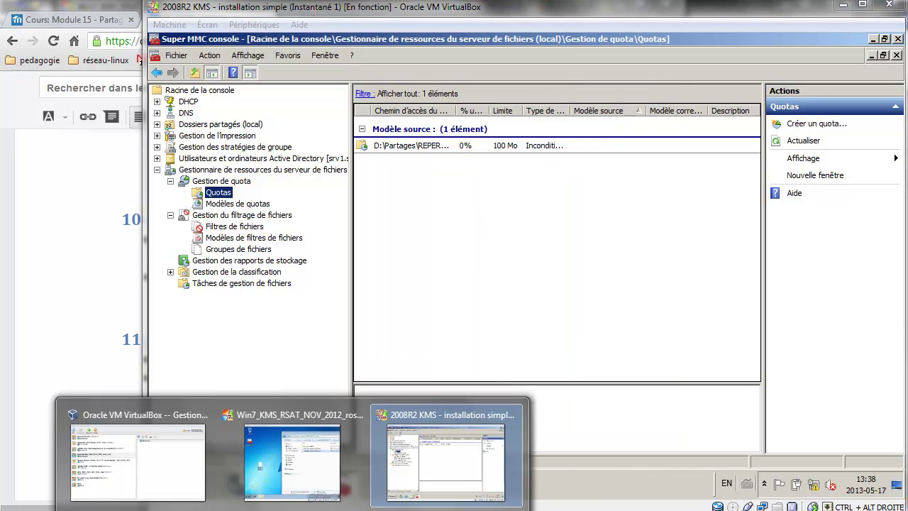
left_click(302, 484)
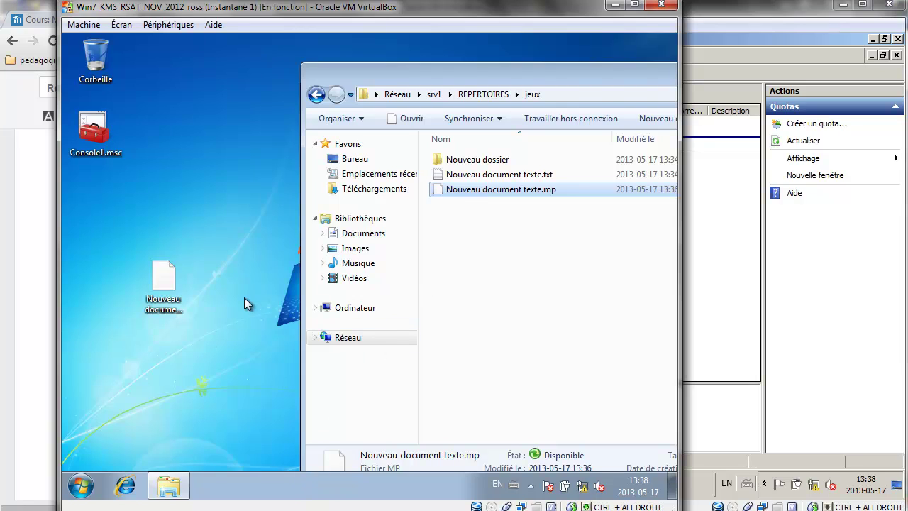
left_click(351, 311)
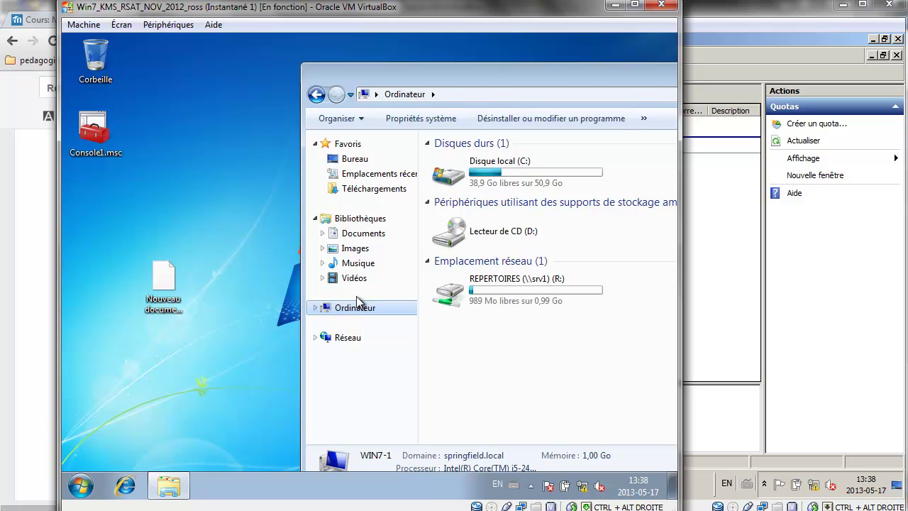
left_click(84, 484)
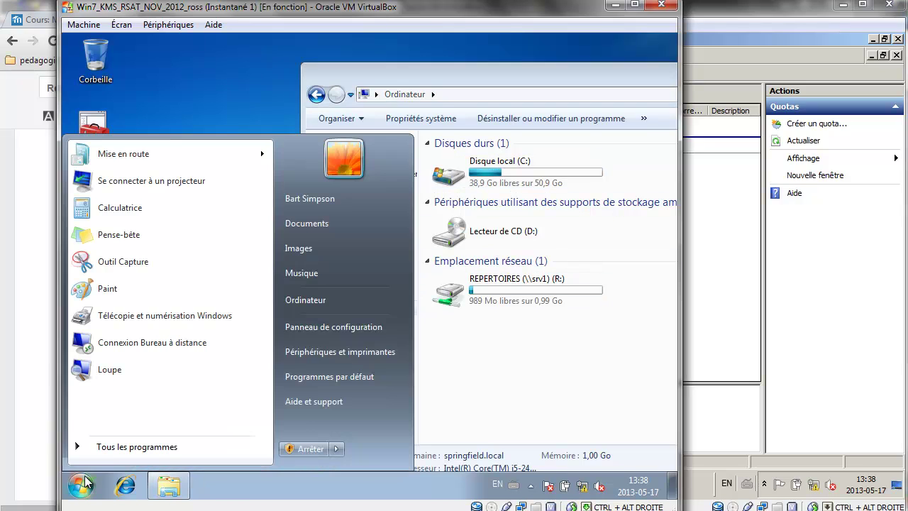
left_click(305, 300)
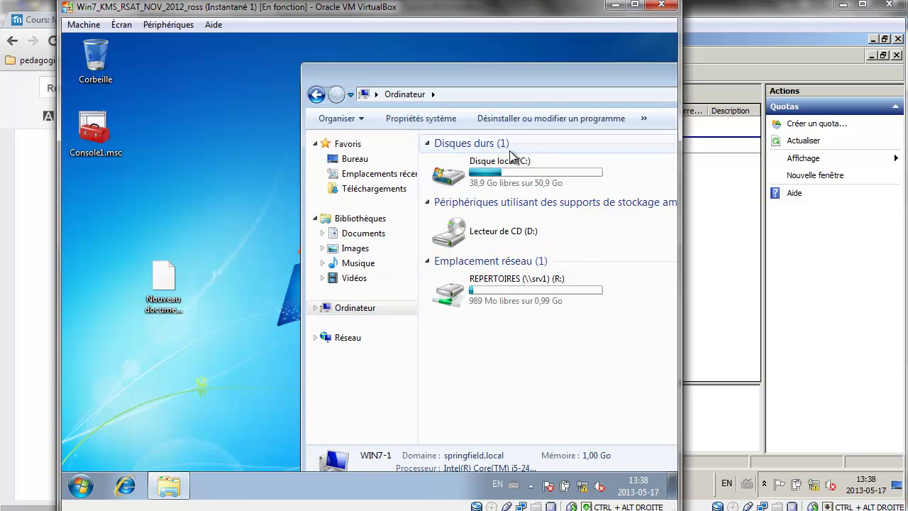
left_click(508, 160)
double_click(506, 163)
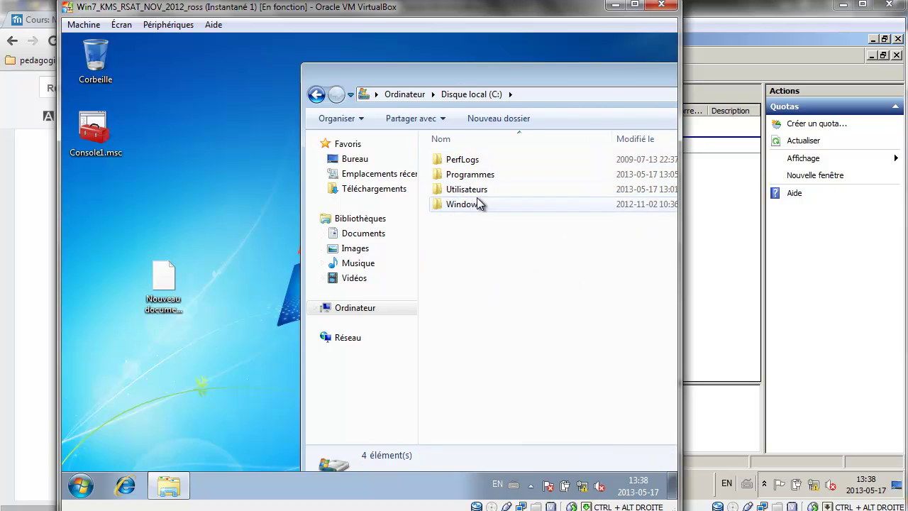
In Programmes, check the properties of the Microsoft Diagnostics and Recovery Toolset and Internet Explorer folders.
double_click(483, 177)
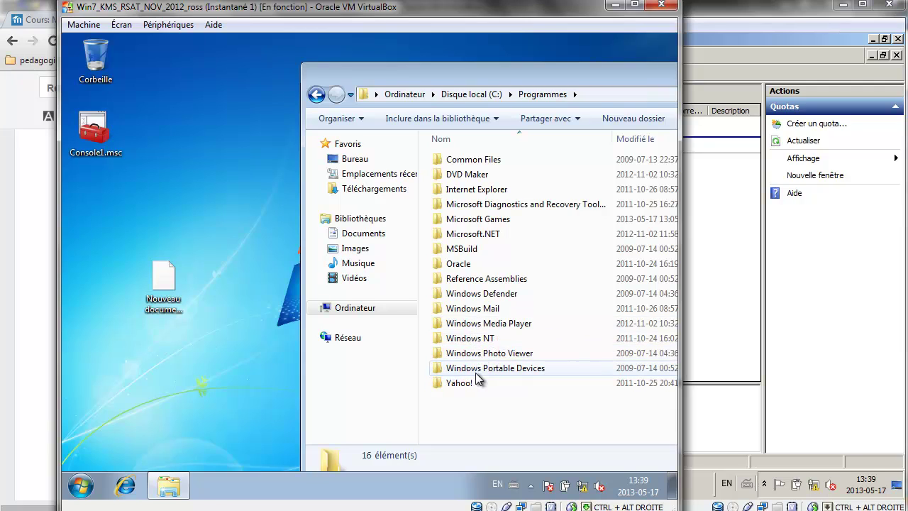
left_click(487, 208)
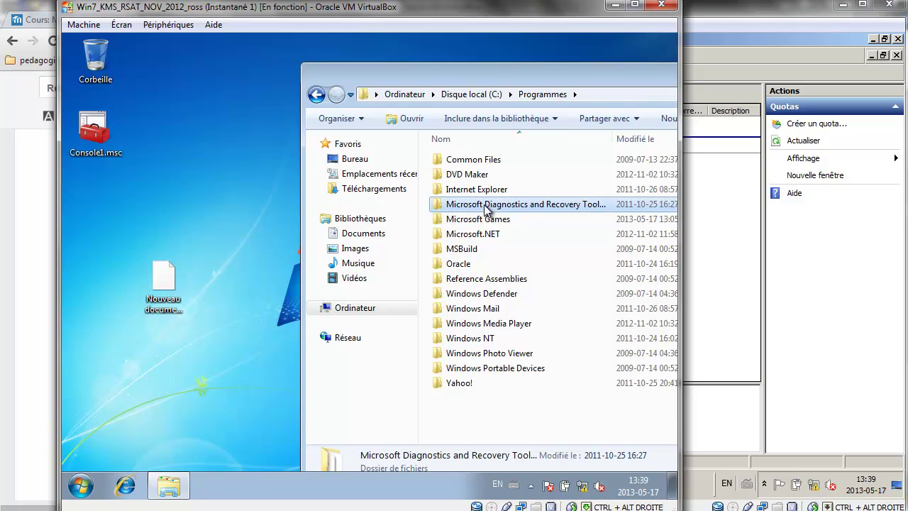
right_click(487, 207)
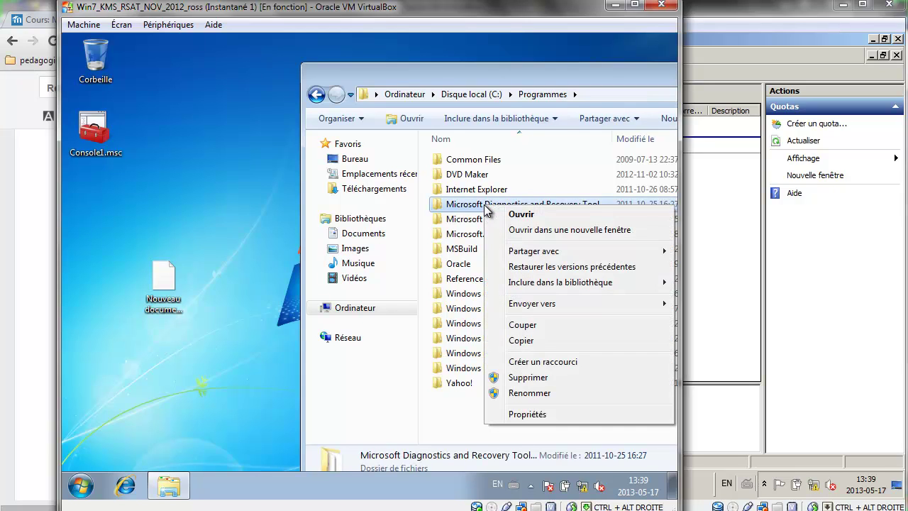
left_click(538, 416)
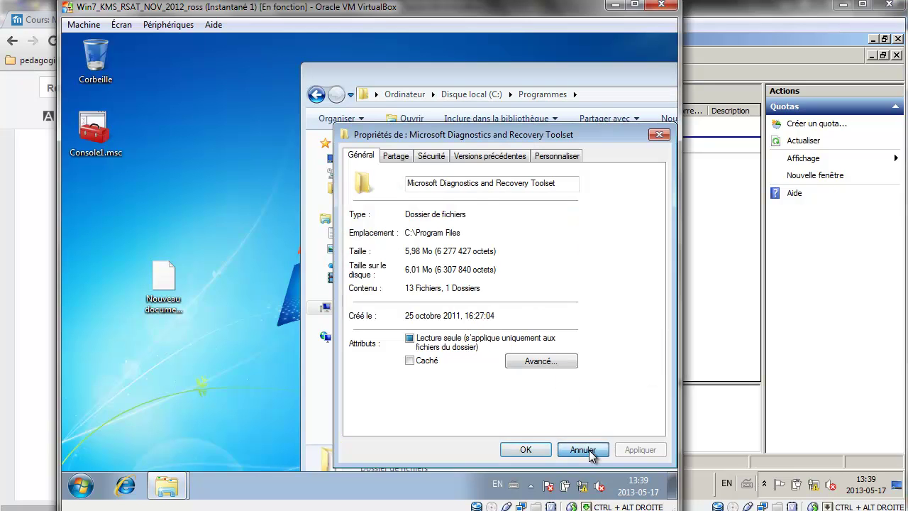
left_click(589, 450)
left_click(478, 189)
right_click(477, 187)
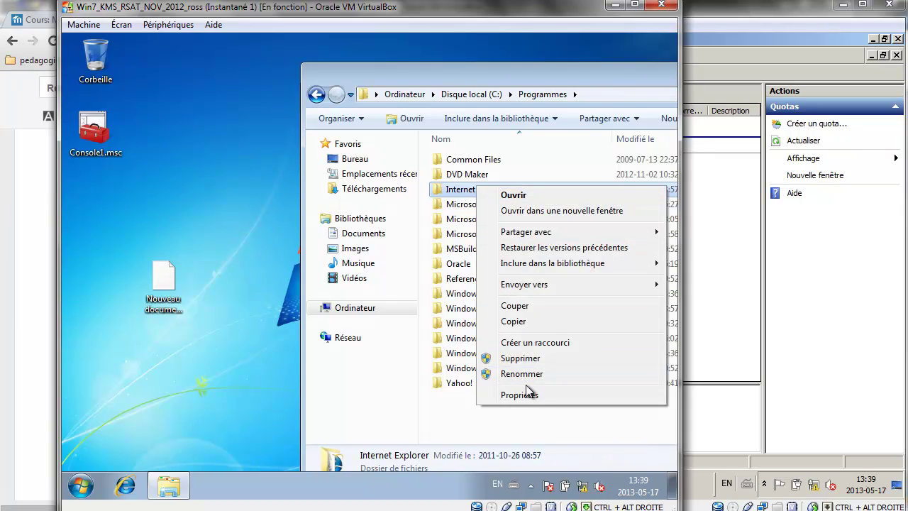
left_click(526, 395)
left_click(582, 449)
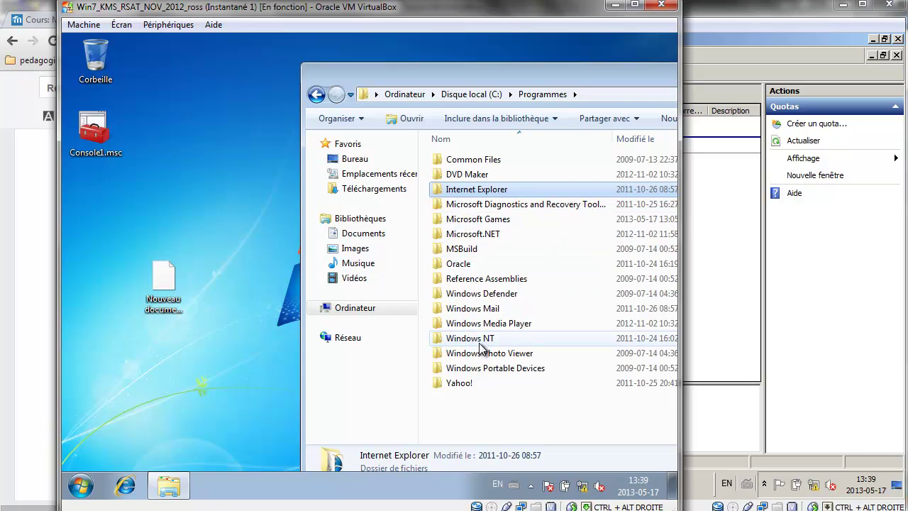
Browse C:\Windows to System32, then return to the Computer view listing REPERTOIRES (R:).
left_click(481, 92)
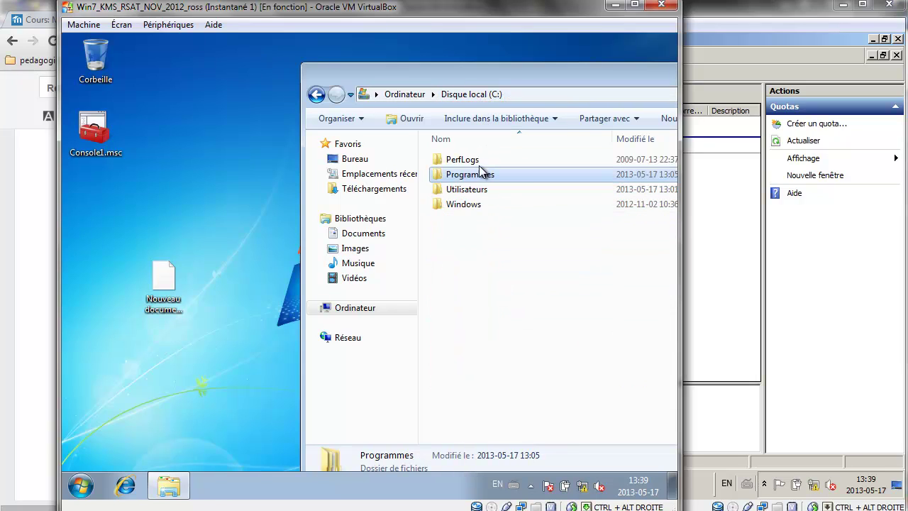
double_click(477, 205)
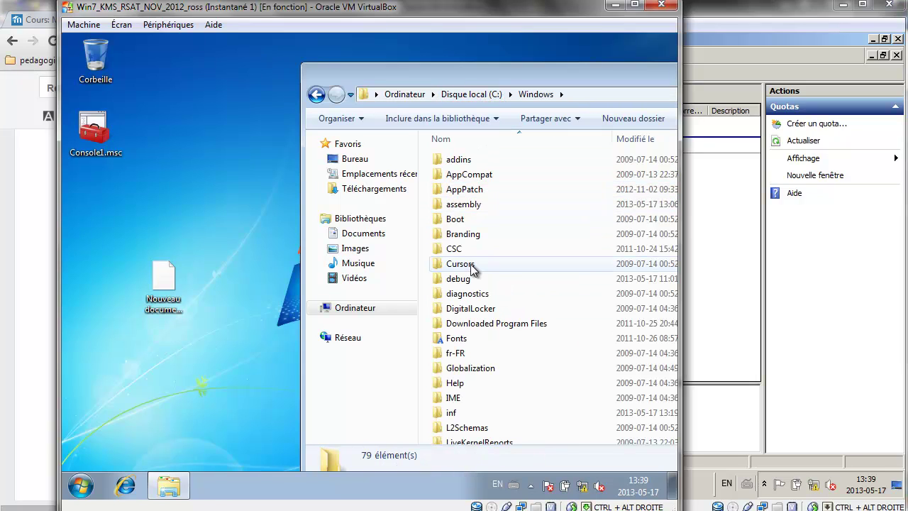
scroll(472, 334, "down", 10)
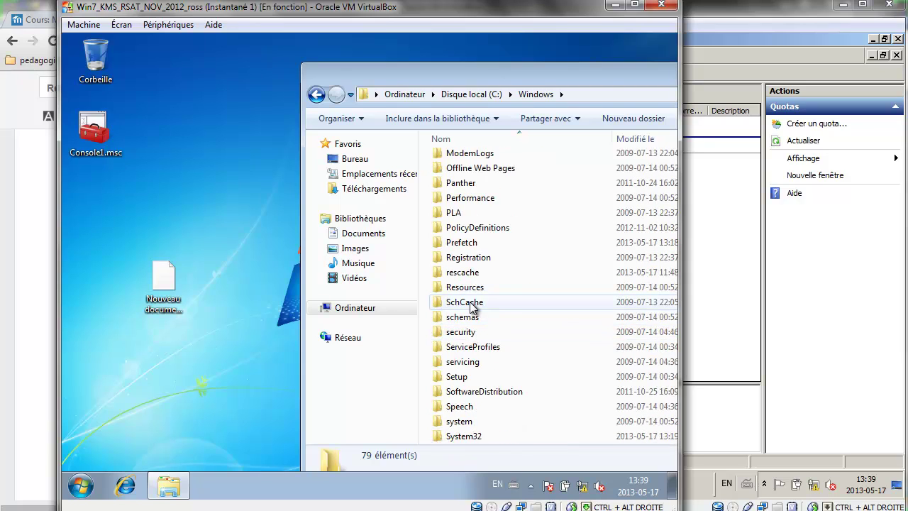
left_click(469, 346)
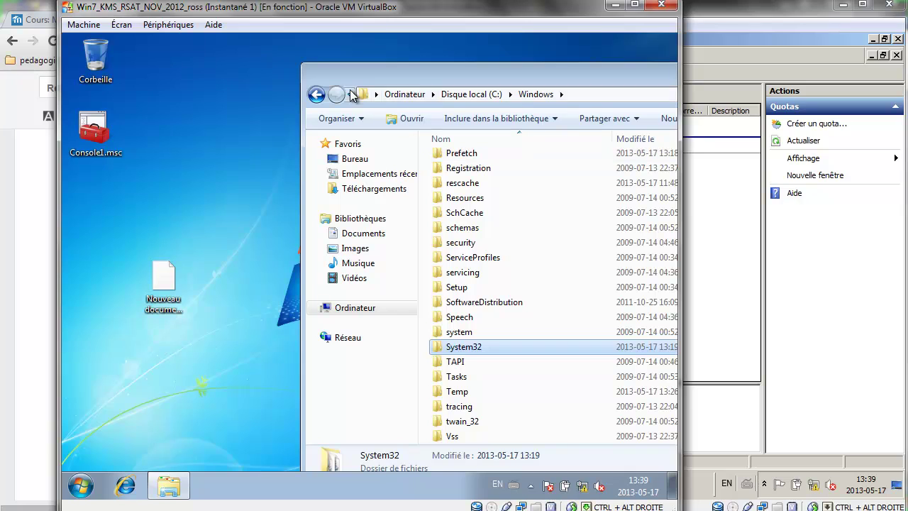
left_click(317, 94)
left_click(359, 309)
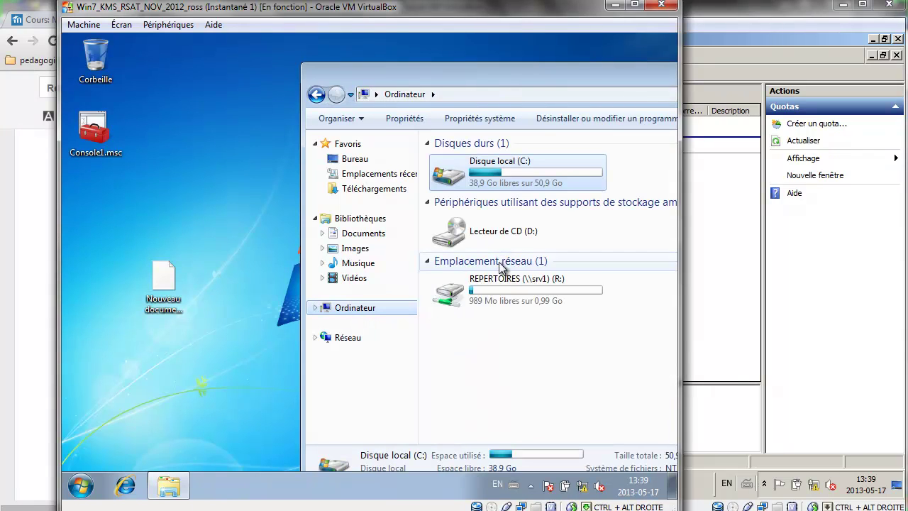
Paste the large folder into jeux on REPERTOIRES (R:) and cancel when refused for a 51,9 Mo shortfall.
left_click(505, 286)
double_click(505, 285)
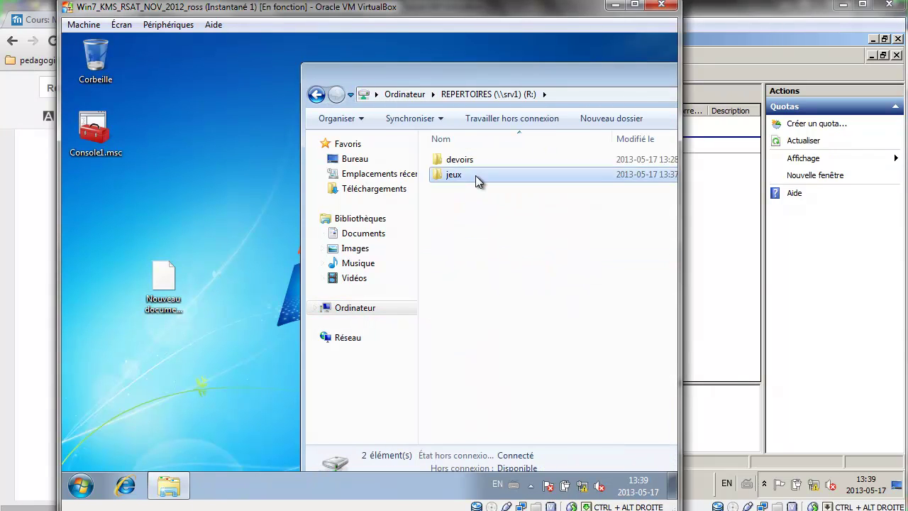
double_click(476, 176)
key("ctrl+v")
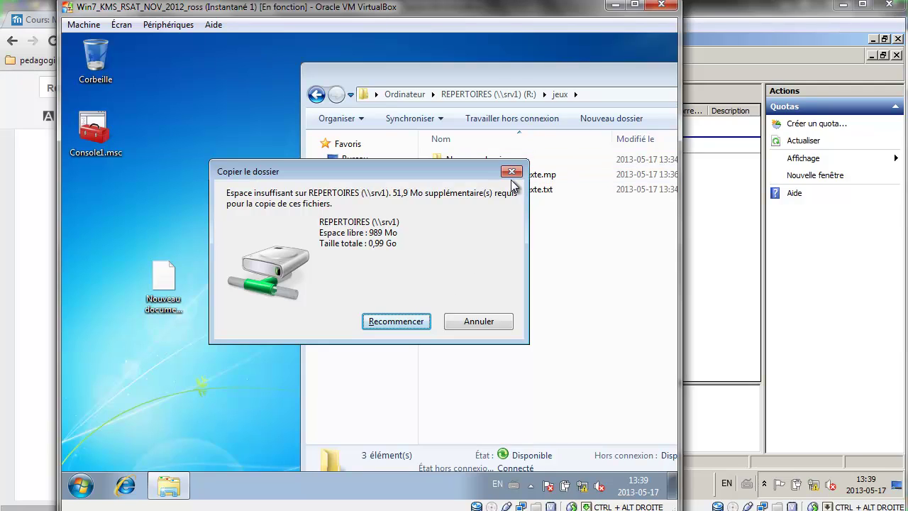
left_click(492, 323)
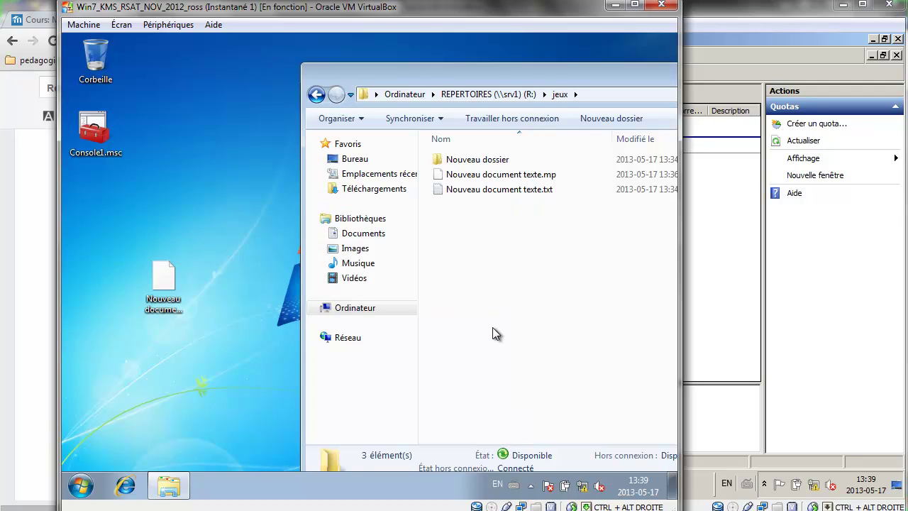
Scroll the lab instructions document down to the server backup section.
left_click(713, 276)
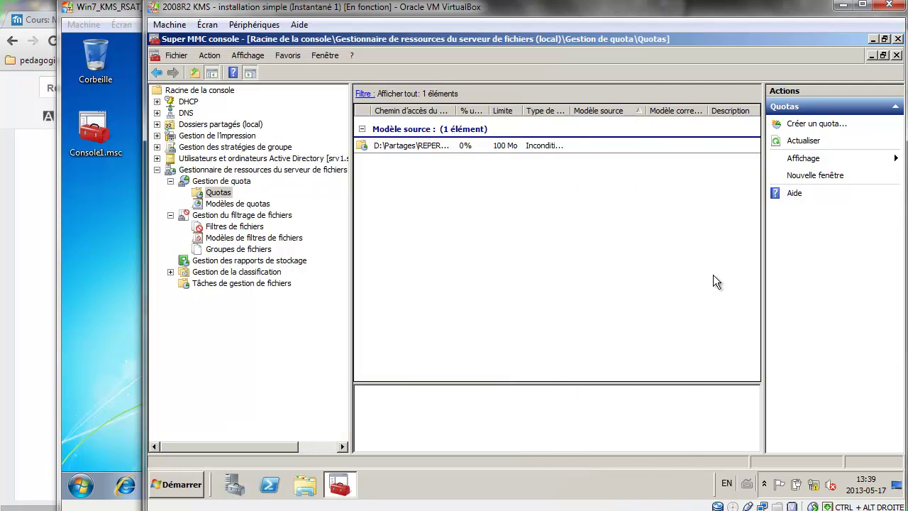
left_click(21, 385)
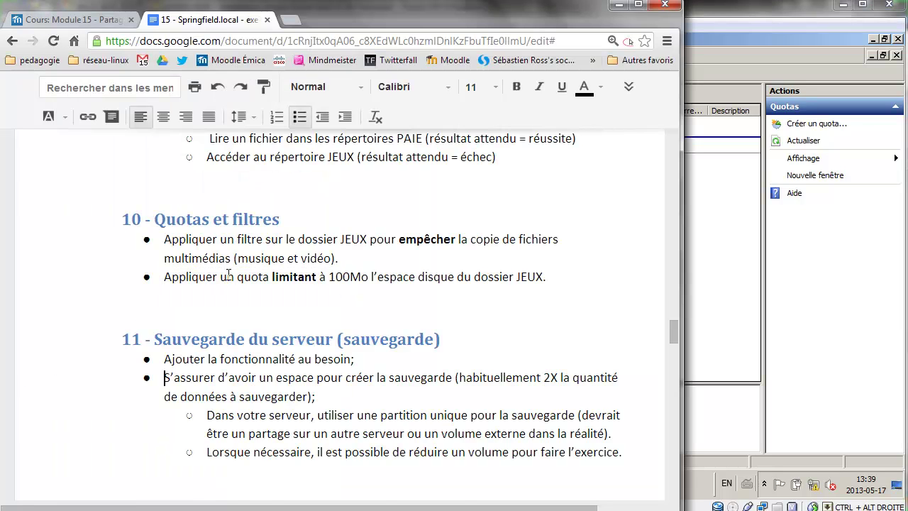
scroll(249, 261, "down", 1)
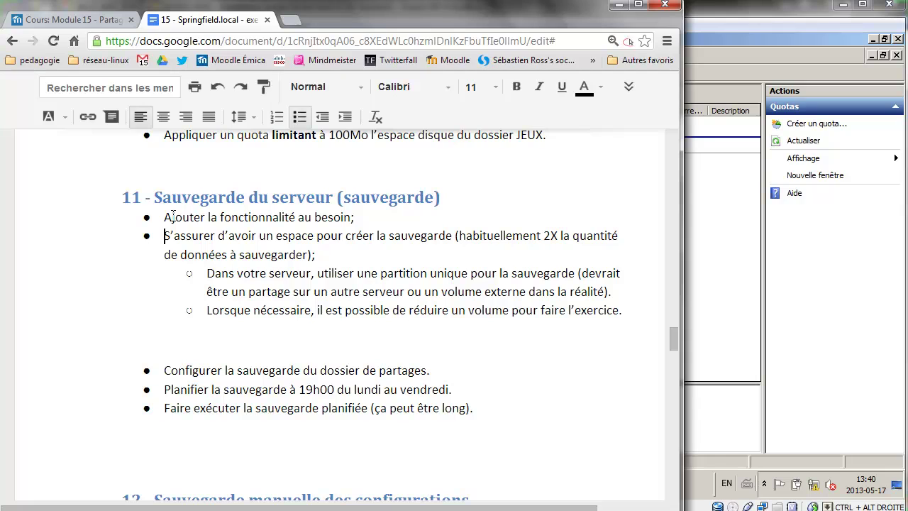
Close the Super MMC quota console, saving its settings.
left_click(747, 236)
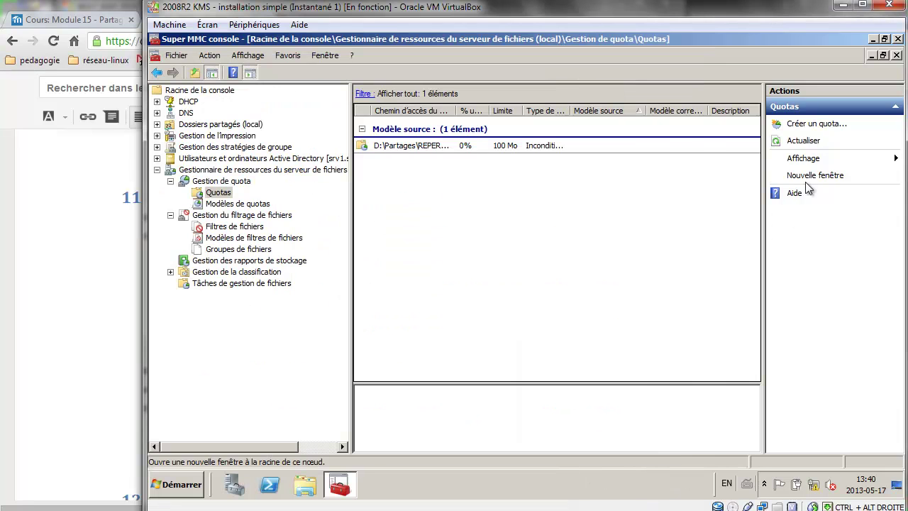
left_click(900, 43)
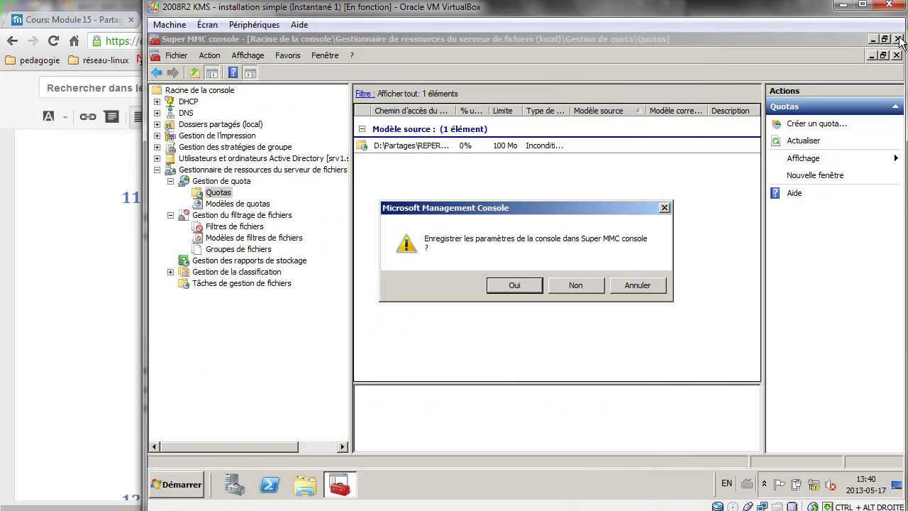
left_click(522, 285)
left_click(179, 484)
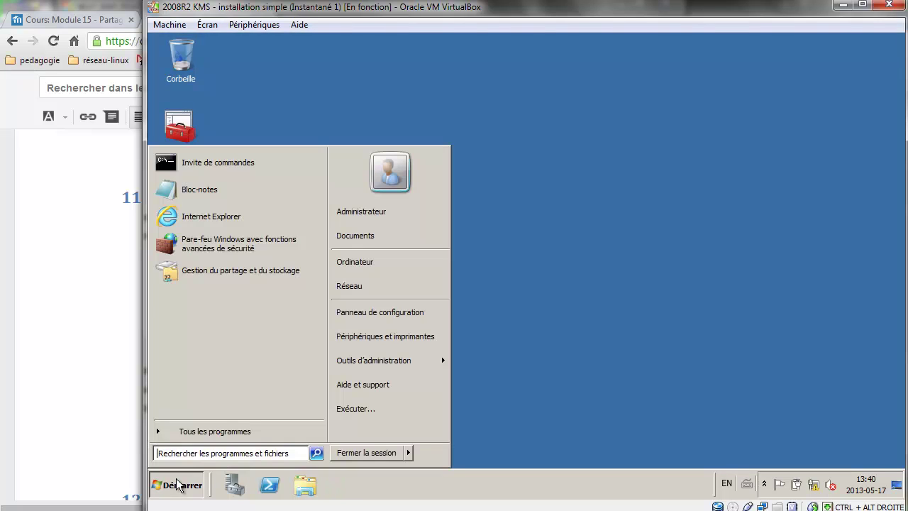
left_click(179, 485)
Add the Sauvegarde de Windows Server feature with its Outils en ligne de commande in Server Manager.
left_click(249, 485)
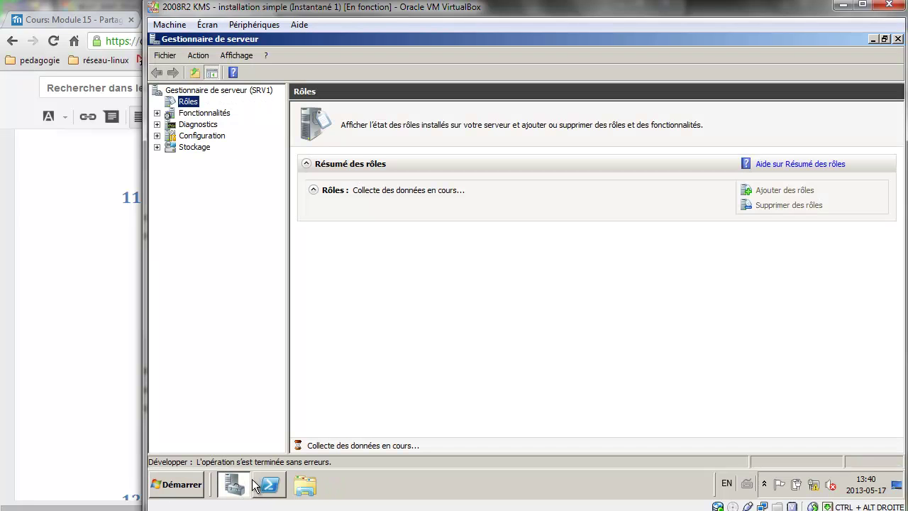
left_click(205, 113)
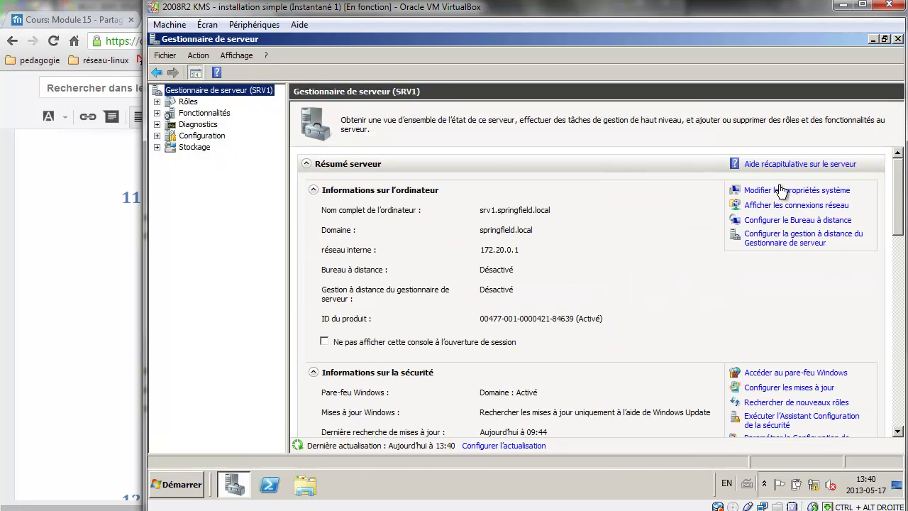
left_click(209, 111)
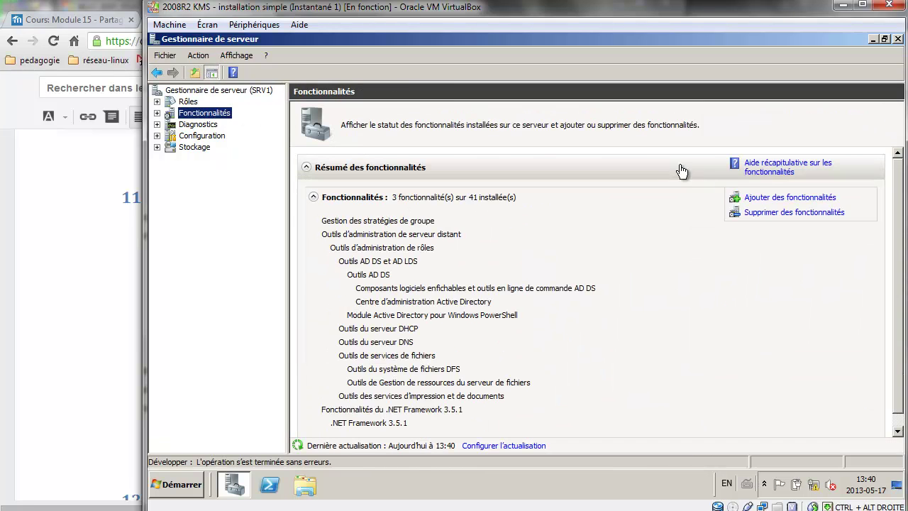
left_click(766, 197)
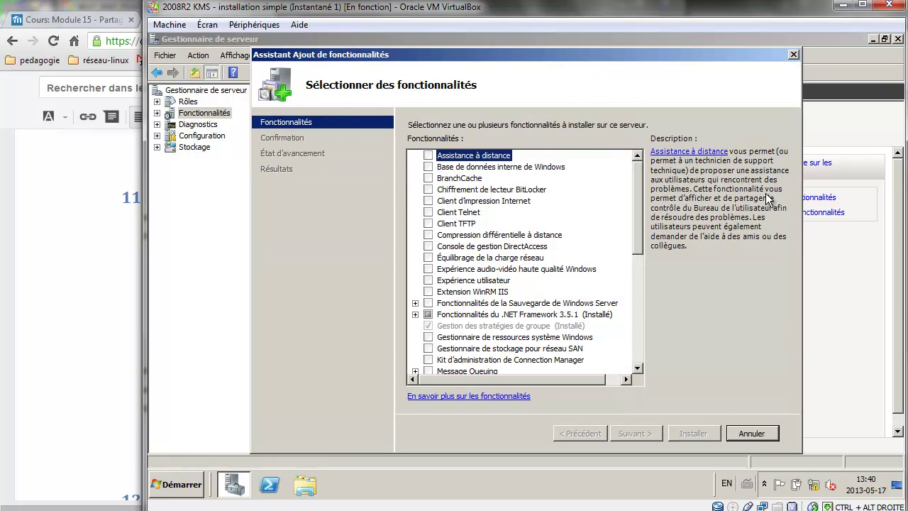
left_click(428, 304)
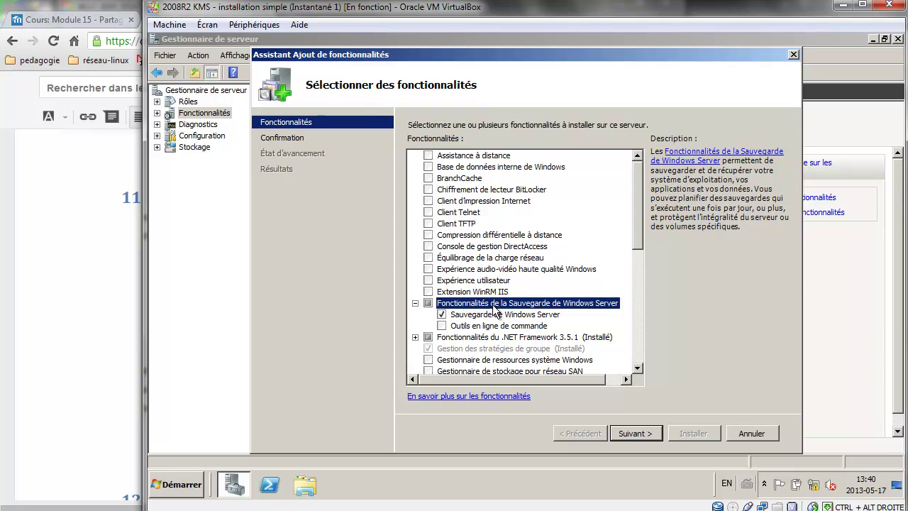
left_click(442, 326)
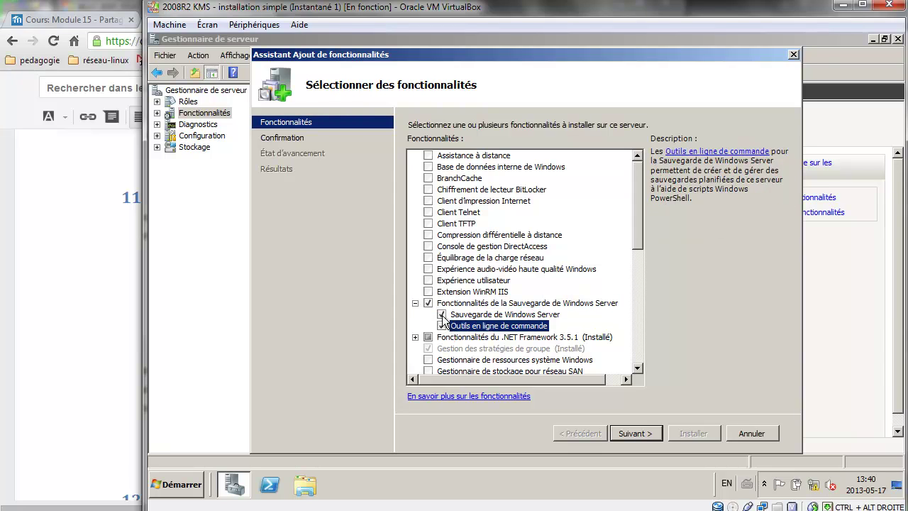
left_click(651, 434)
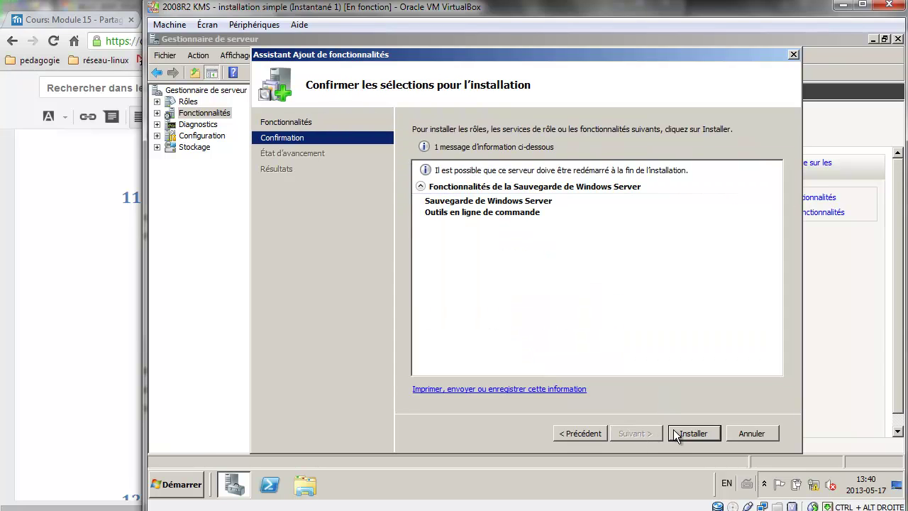
left_click(698, 432)
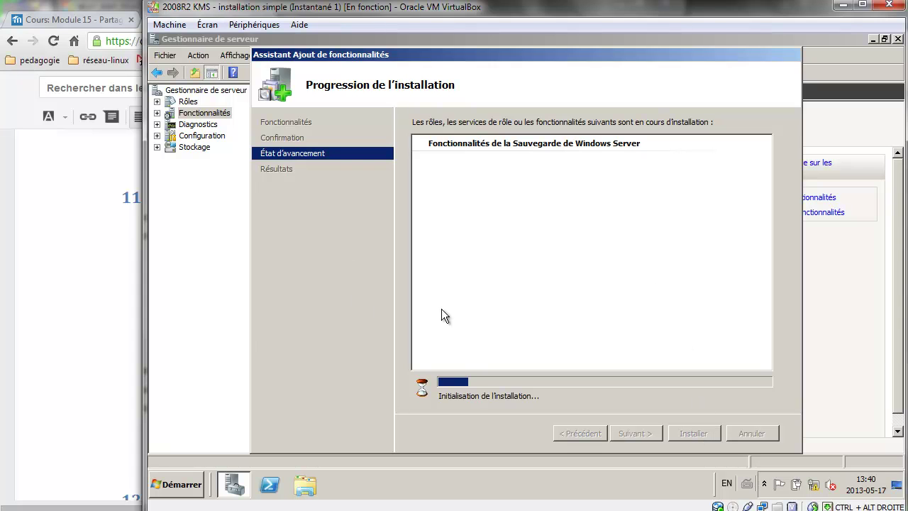
Read ahead in the lab instructions, then confirm the backup features installed successfully.
left_click(123, 282)
scroll(122, 282, "down", 1)
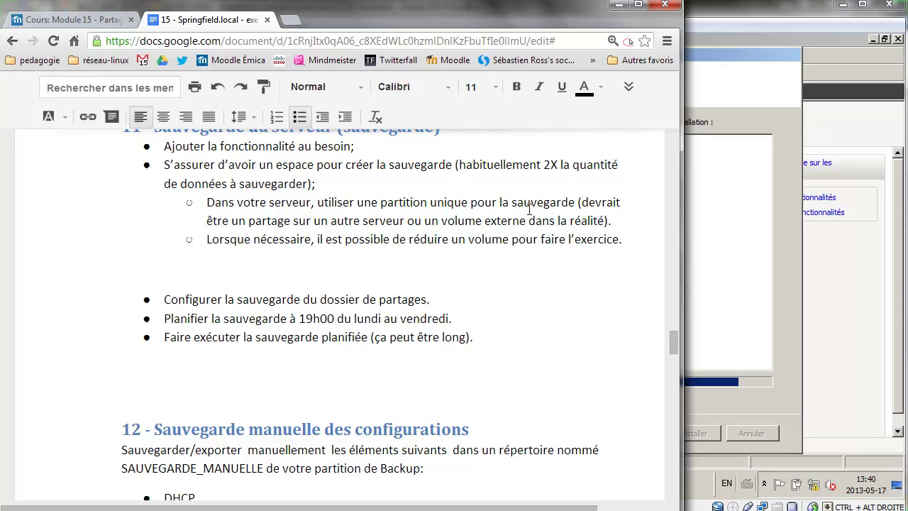
left_click(749, 365)
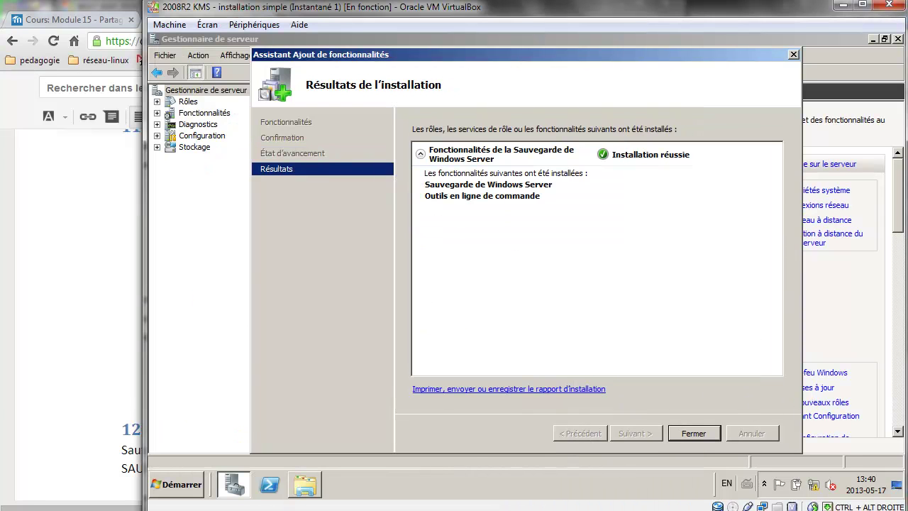
left_click(304, 487)
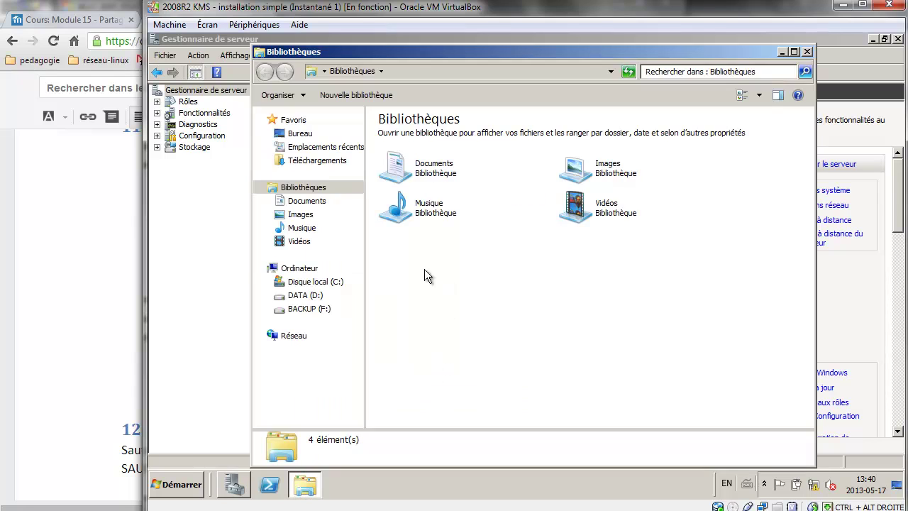
View the BACKUP (F:) drive, holding only Sauvegardes_manuelles, and mark the backup scheduling steps.
left_click(312, 308)
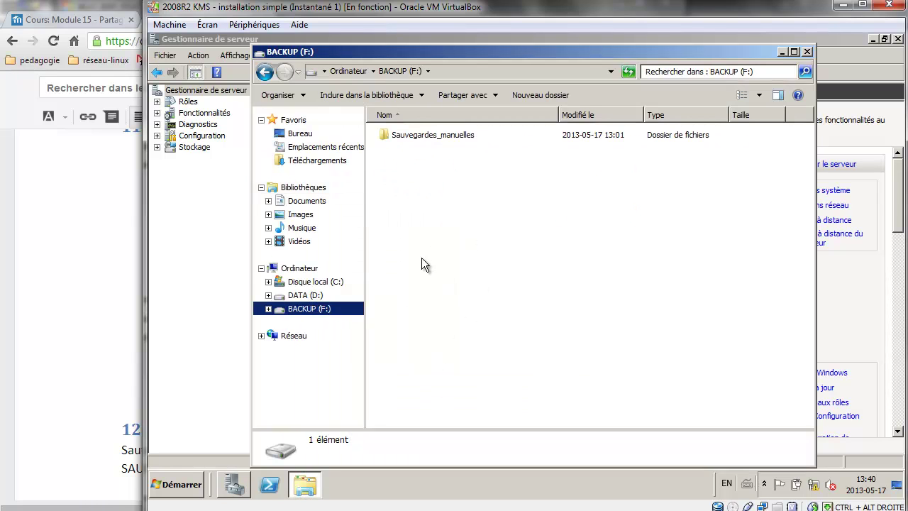
left_click(91, 268)
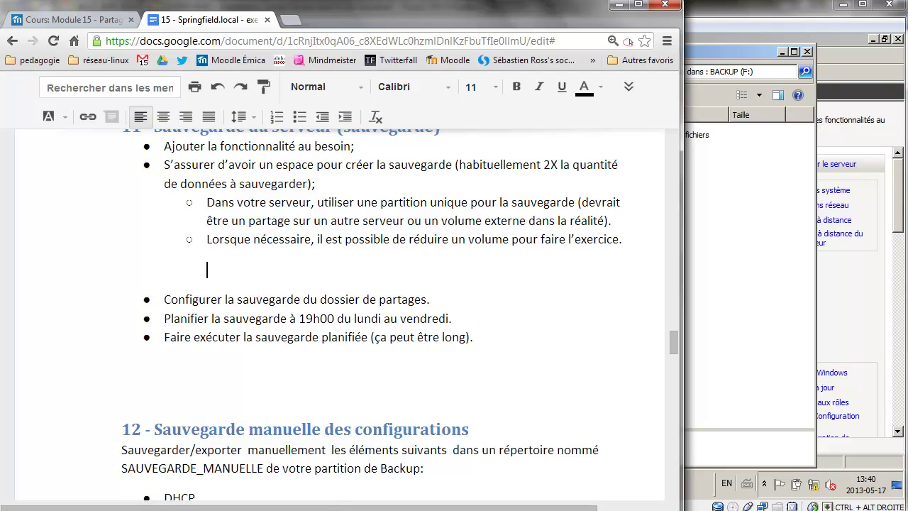
left_click(718, 506)
left_click_drag(458, 320, 288, 302)
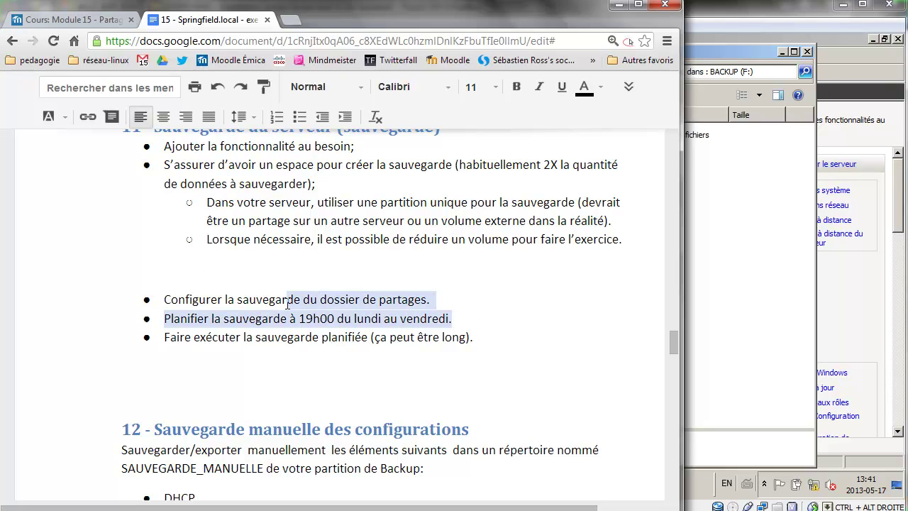
Search the server's programs for 'sauv' to find Sauvegarde de Windows Server.
left_click(789, 251)
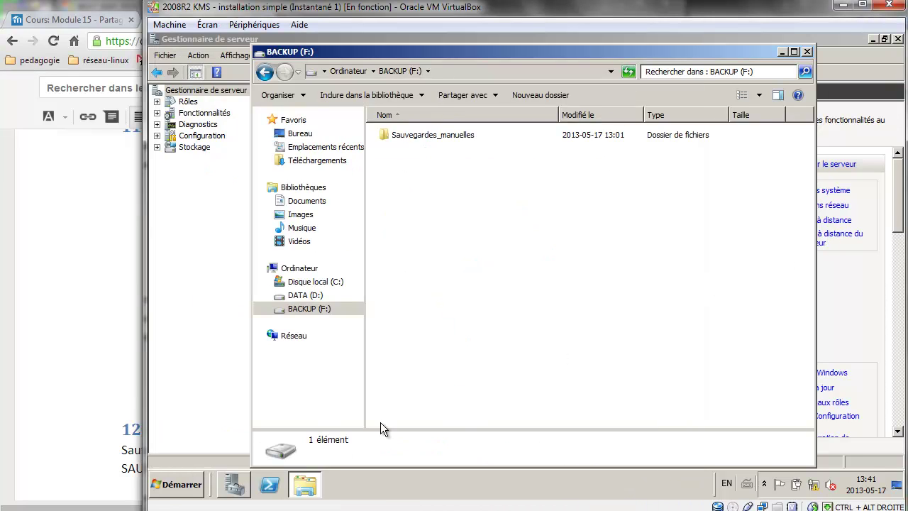
left_click(182, 484)
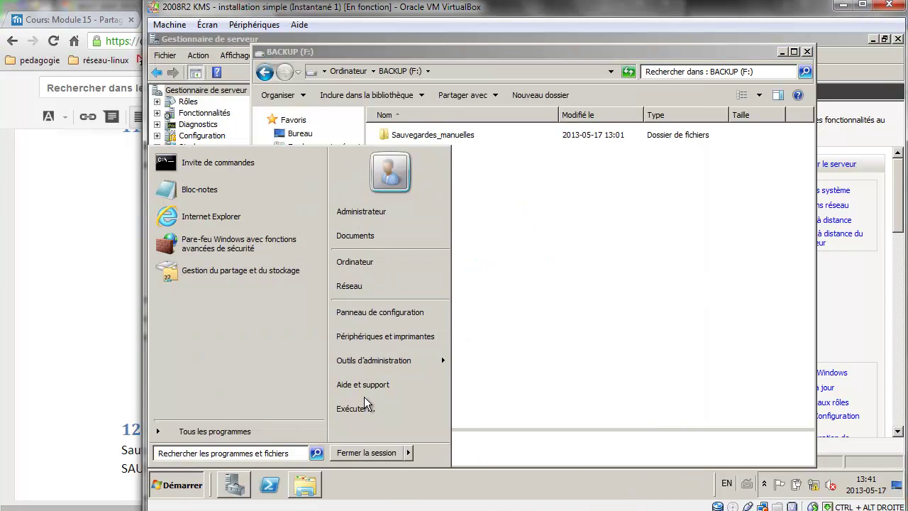
type("sa")
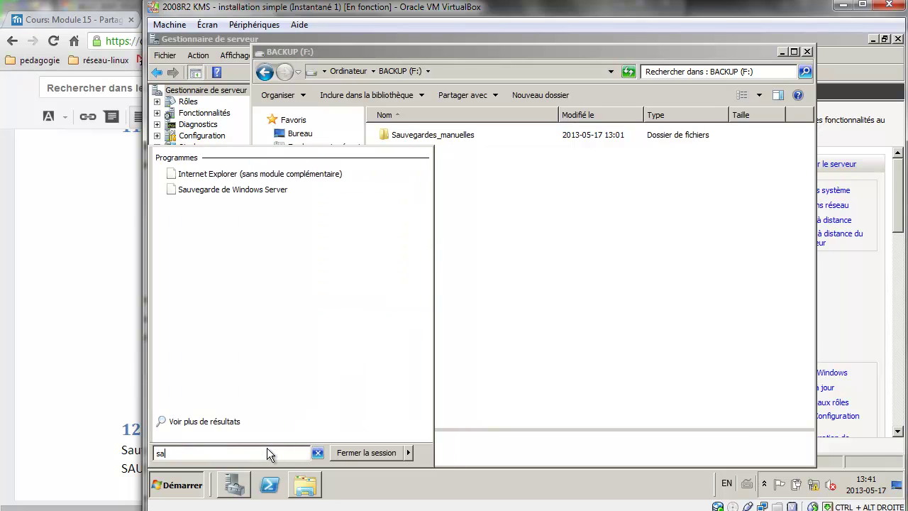
type("uv")
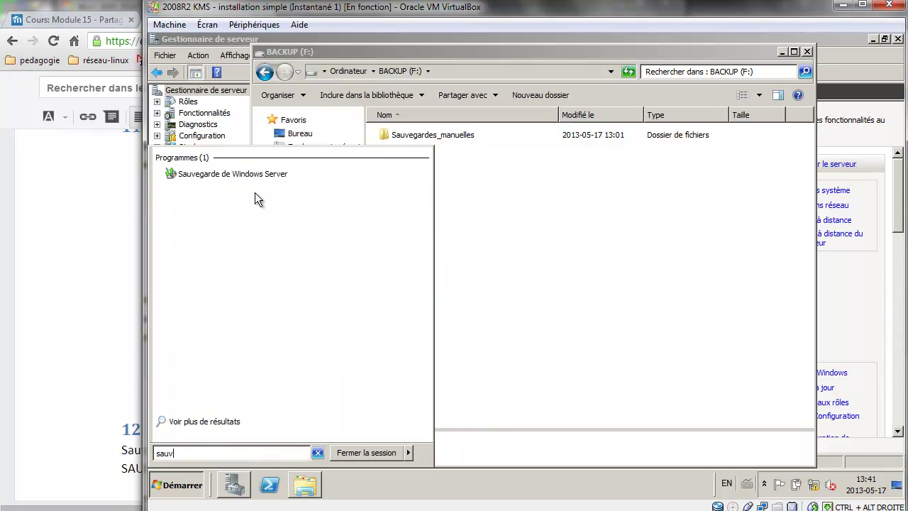